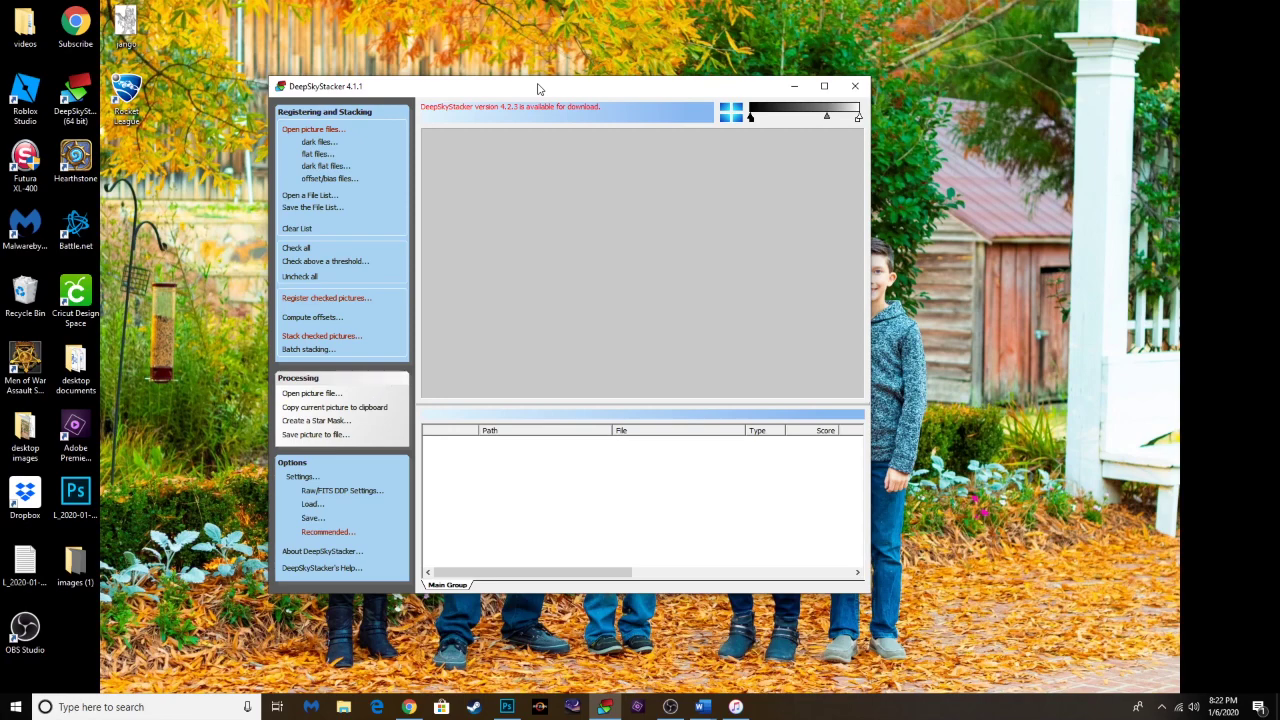
{"action": "mouse_move", "coordinate": [538, 89]}
{"action": "left_mouse_down"}
{"action": "mouse_move", "coordinate": [554, 77]}
{"action": "mouse_move", "coordinate": [497, 103]}
{"action": "mouse_move", "coordinate": [560, 89]}
{"action": "left_mouse_up"}
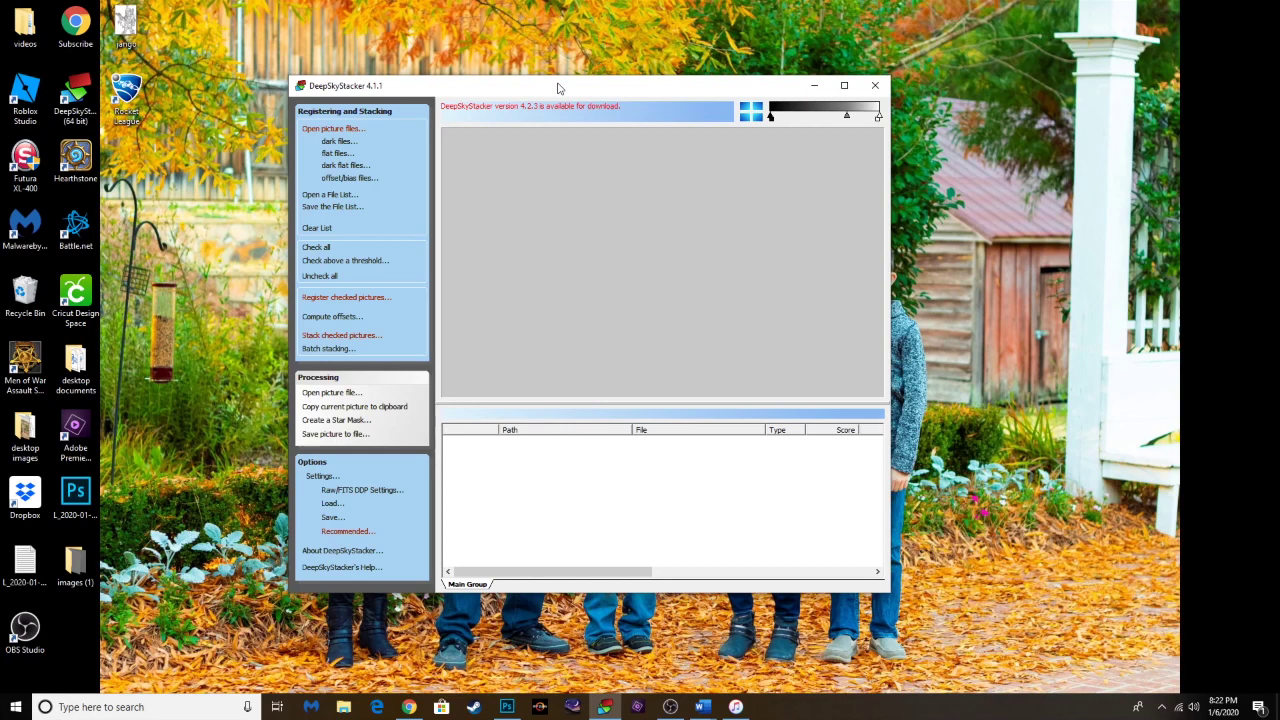
{"action": "left_click_drag", "start_coordinate": [559, 88], "coordinate": [564, 89]}
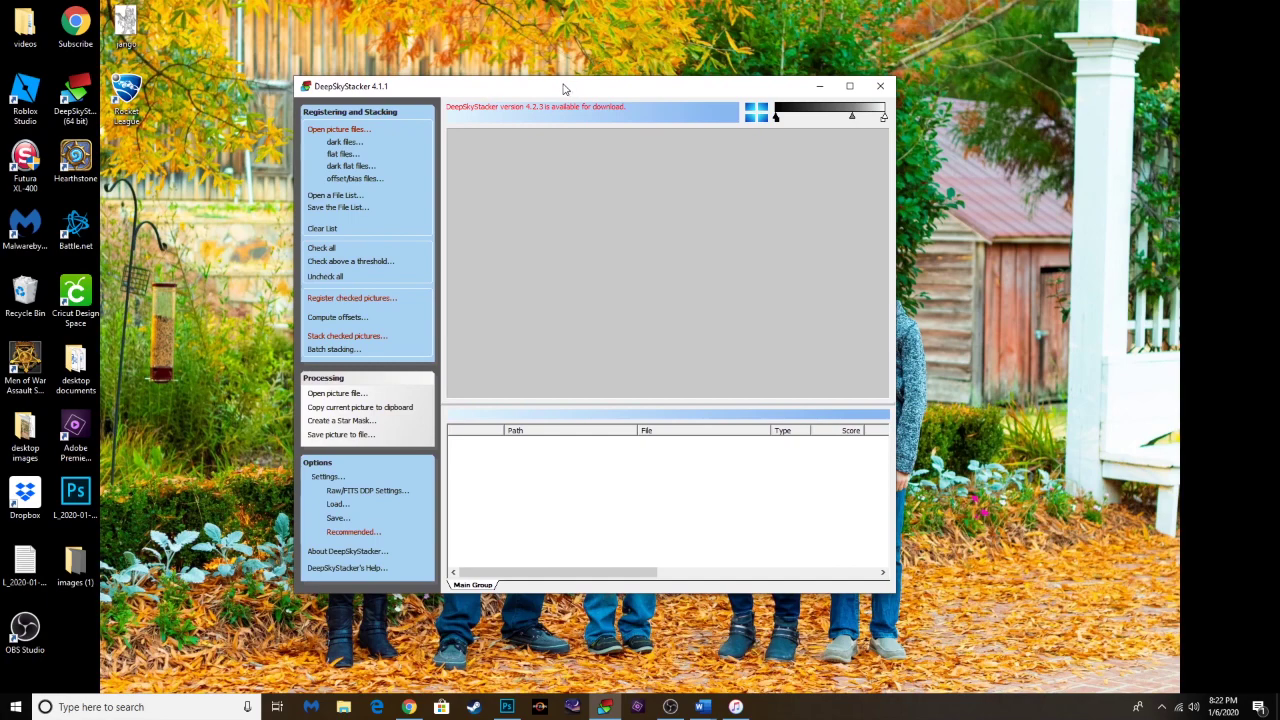
{"action": "left_click_drag", "start_coordinate": [564, 89], "coordinate": [557, 87]}
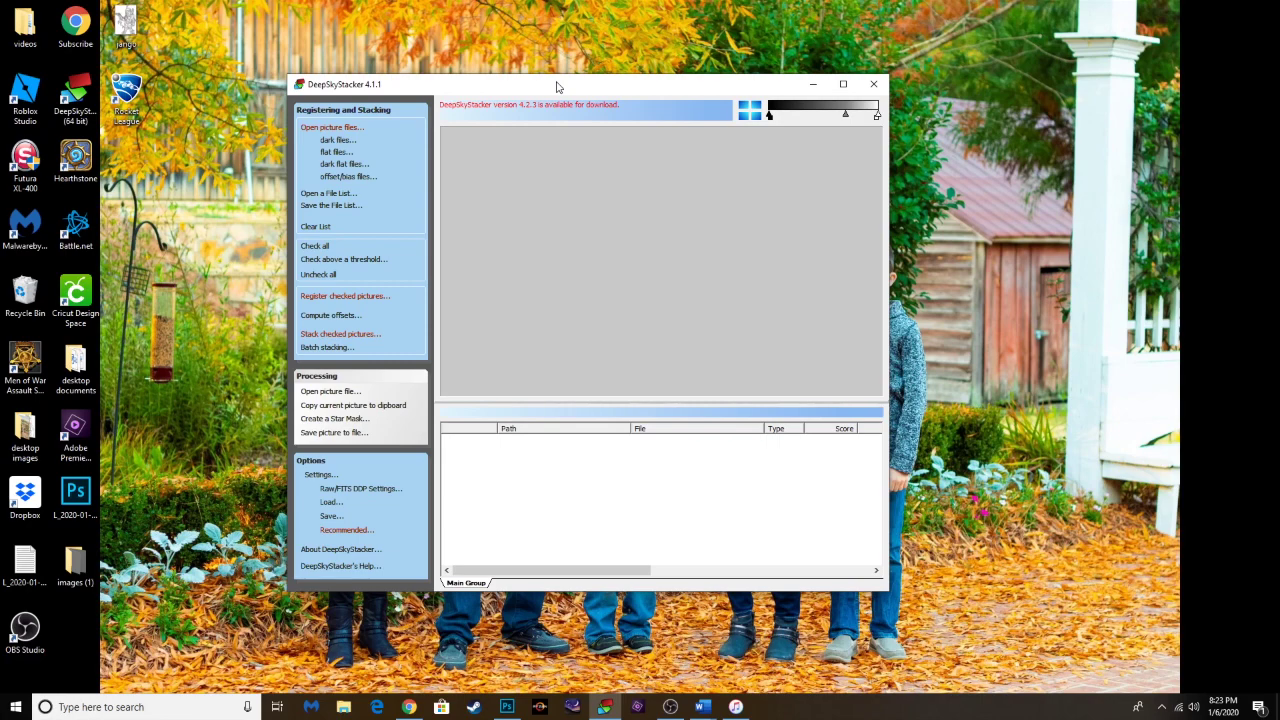
{"action": "left_click_drag", "start_coordinate": [557, 87], "coordinate": [562, 85]}
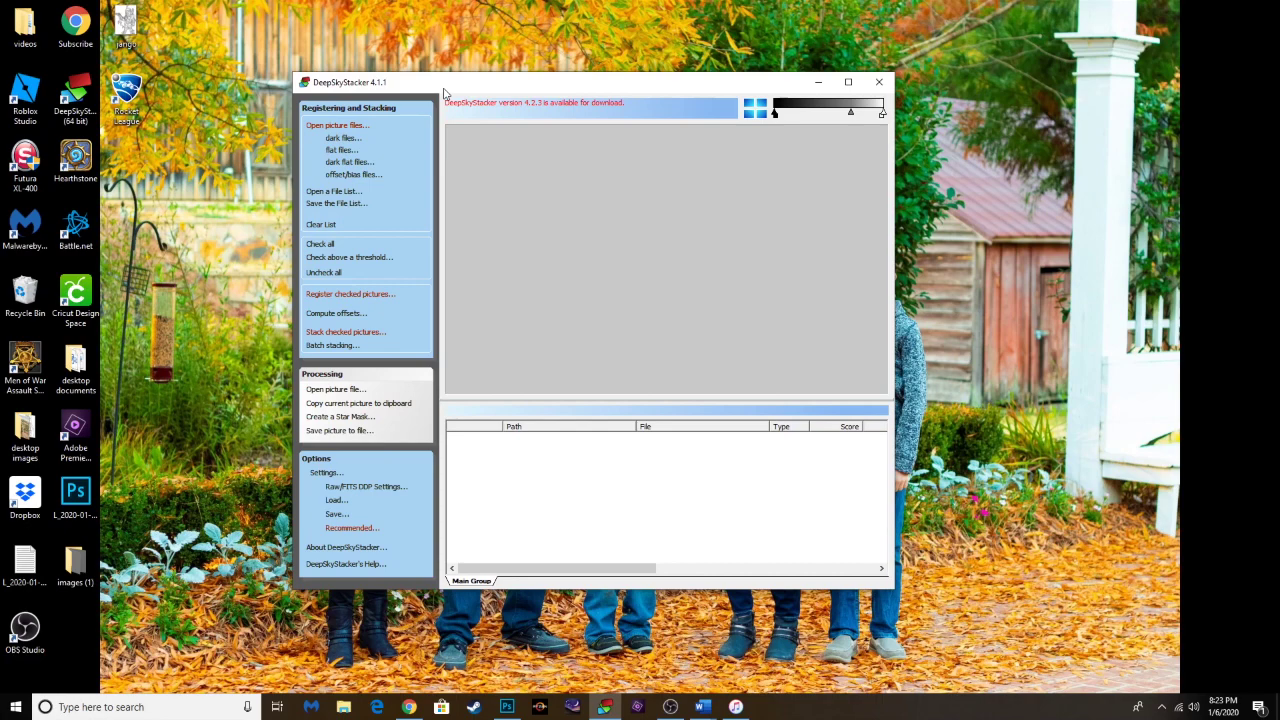
{"action": "left_click_drag", "start_coordinate": [462, 90], "coordinate": [459, 92]}
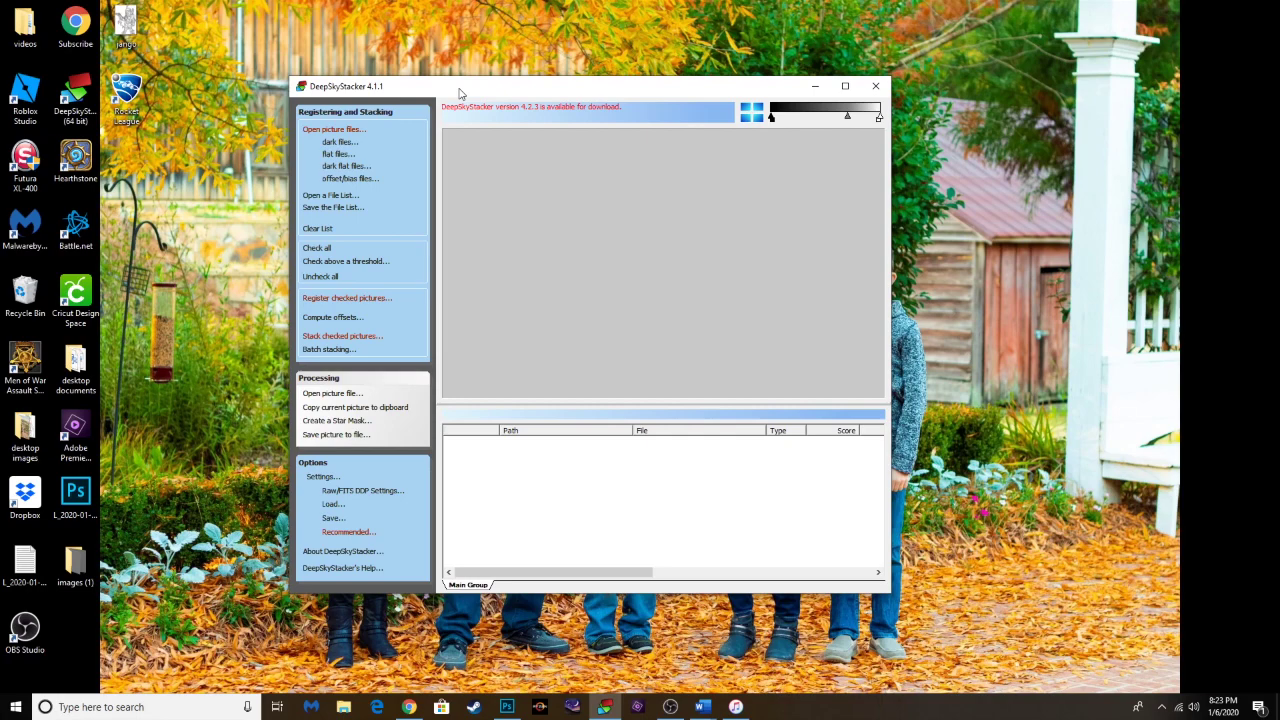
{"action": "left_click_drag", "start_coordinate": [460, 92], "coordinate": [429, 97]}
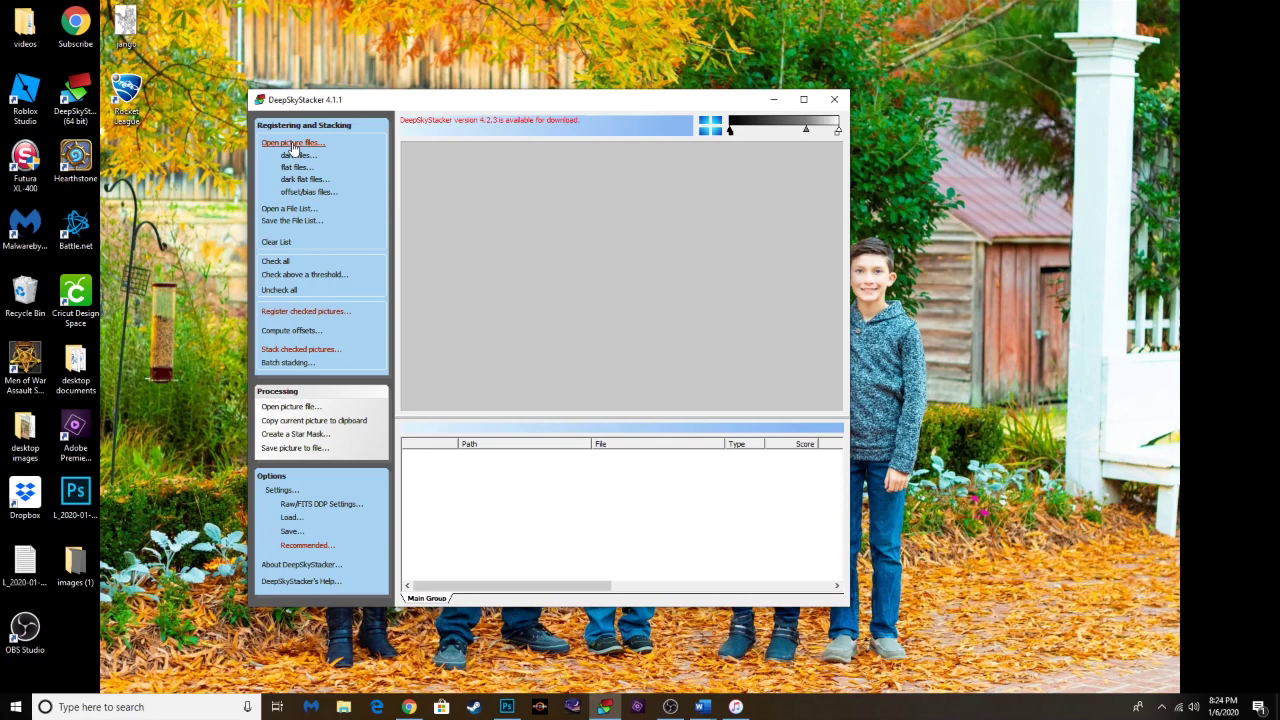
Step: Start adding light frames and browse to the M42 folder under desktop images, astrophotos
{"action": "left_click", "coordinate": [295, 144]}
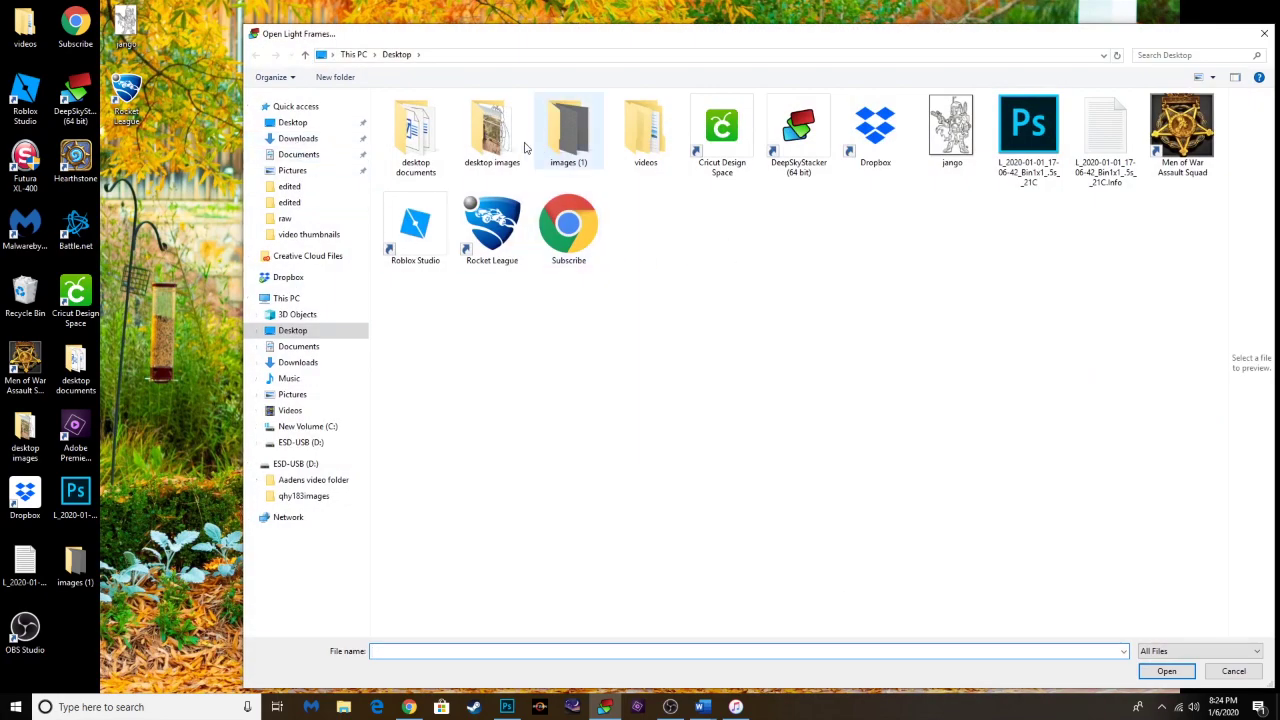
{"action": "double_click", "coordinate": [490, 140]}
{"action": "double_click", "coordinate": [485, 143]}
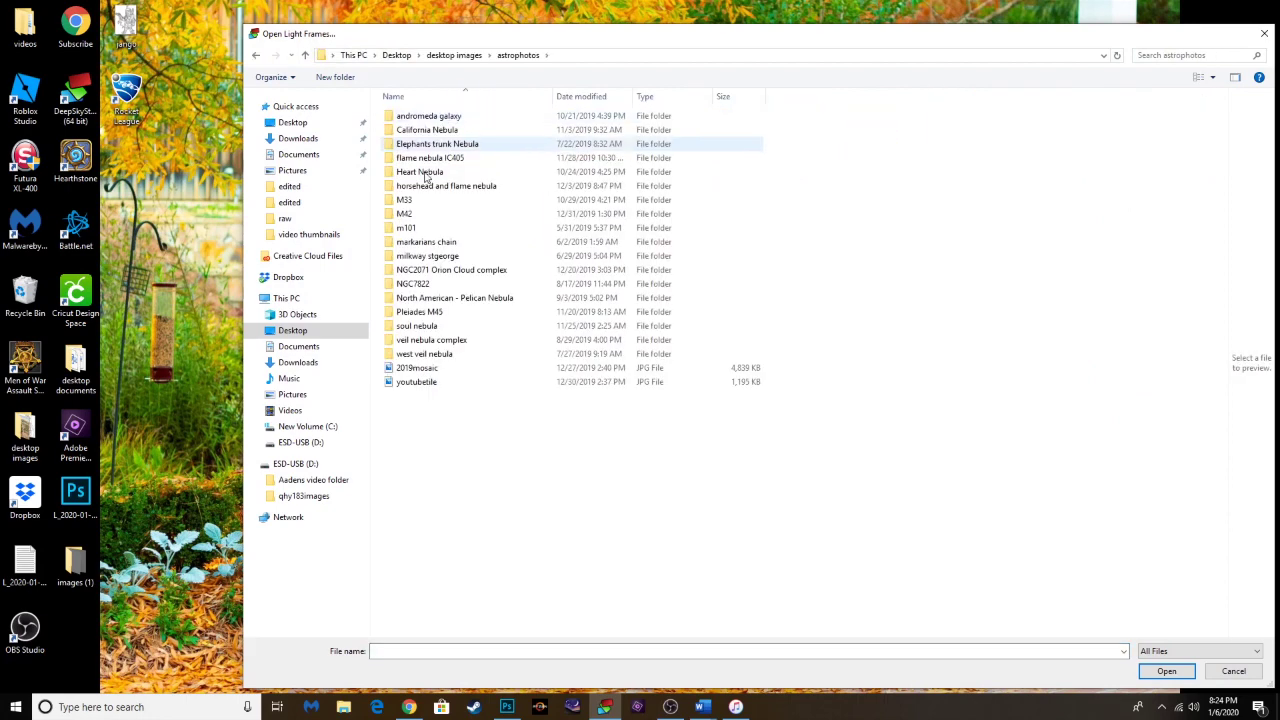
{"action": "double_click", "coordinate": [395, 216]}
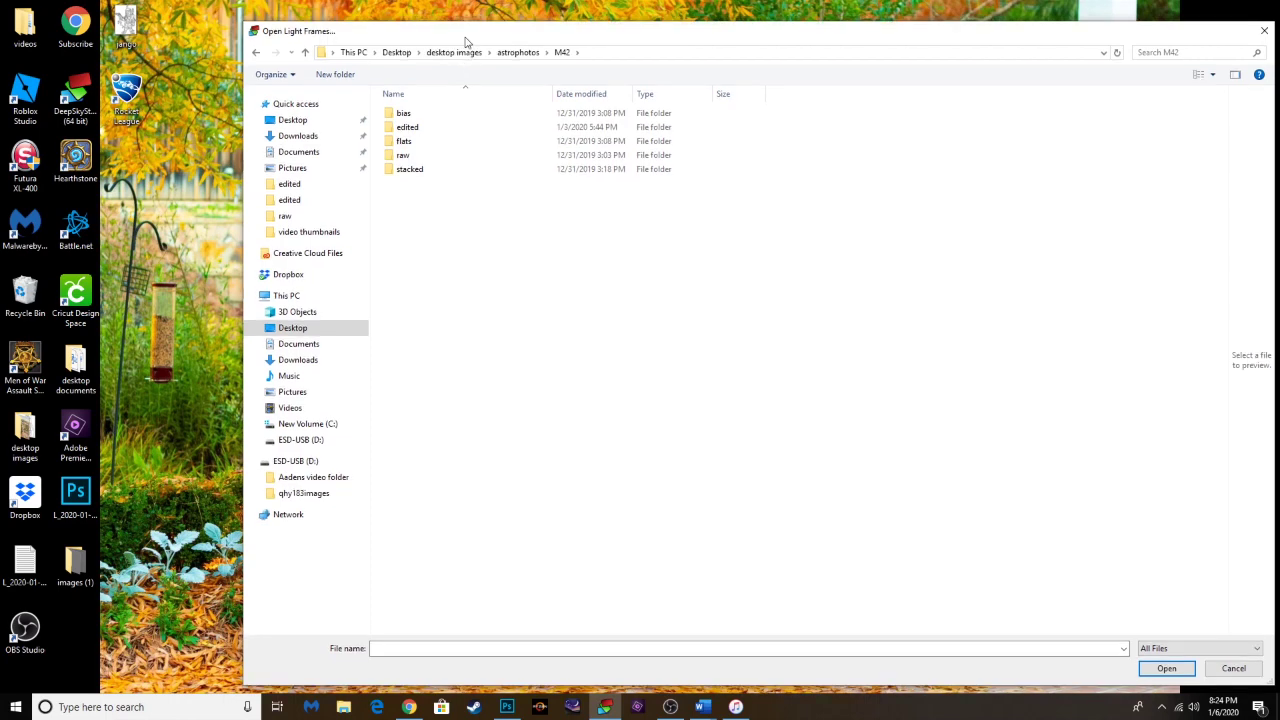
{"action": "left_click_drag", "start_coordinate": [470, 40], "coordinate": [725, 100]}
{"action": "key", "text": "Escape"}
{"action": "left_click_drag", "start_coordinate": [426, 37], "coordinate": [749, 57]}
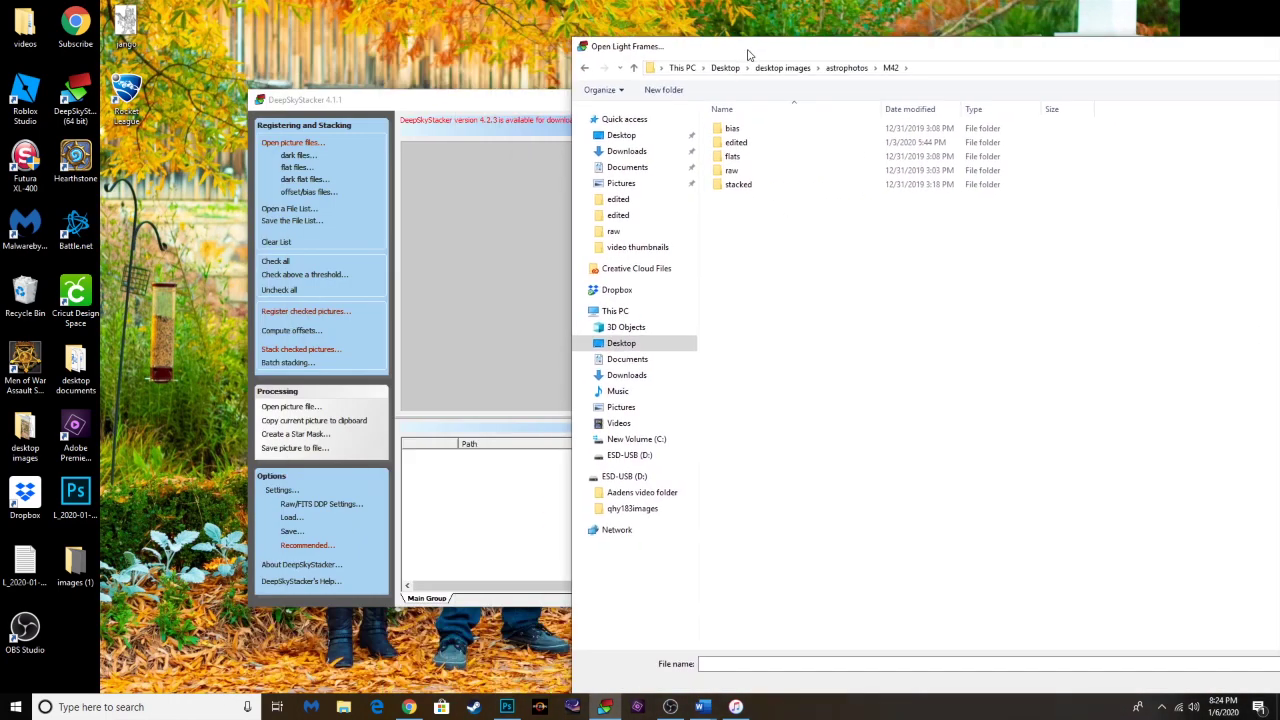
{"action": "key", "text": "Escape"}
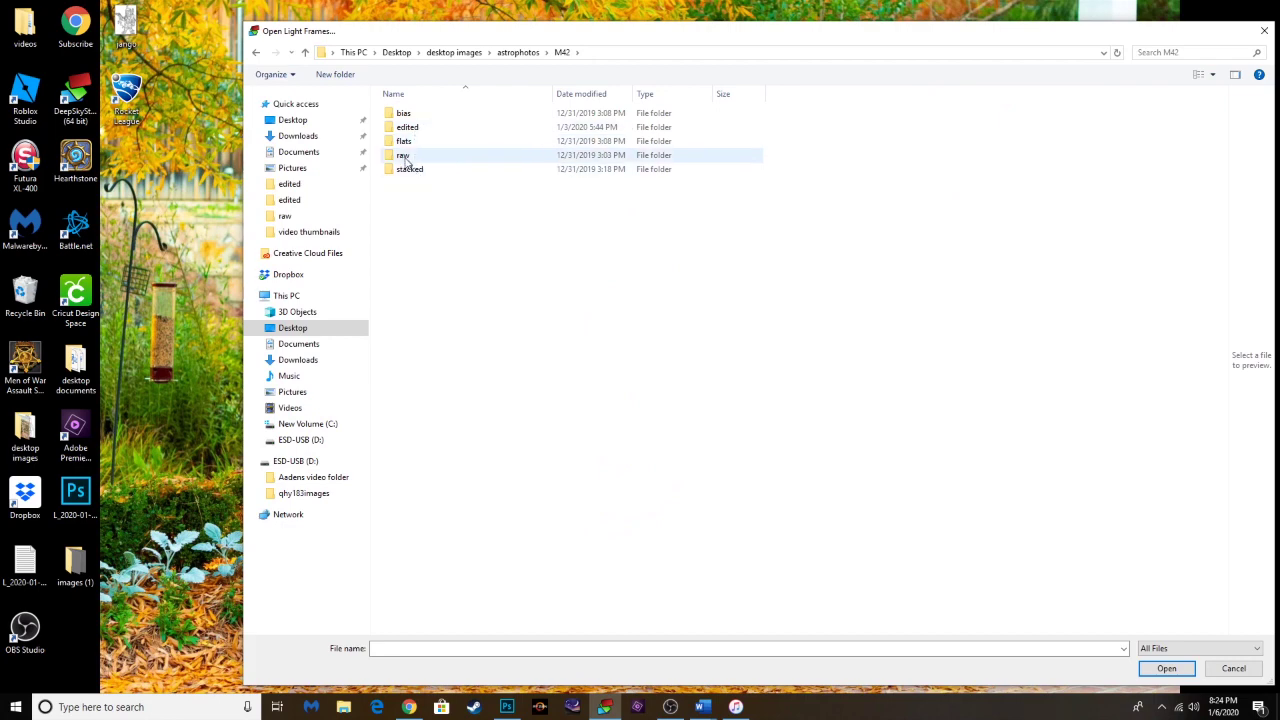
Step: Load all CR2 files from the raw/77D/light frames folder as light frames, and check all of them for stacking
{"action": "left_click", "coordinate": [390, 158]}
{"action": "double_click", "coordinate": [390, 158]}
{"action": "double_click", "coordinate": [391, 127]}
{"action": "double_click", "coordinate": [391, 123]}
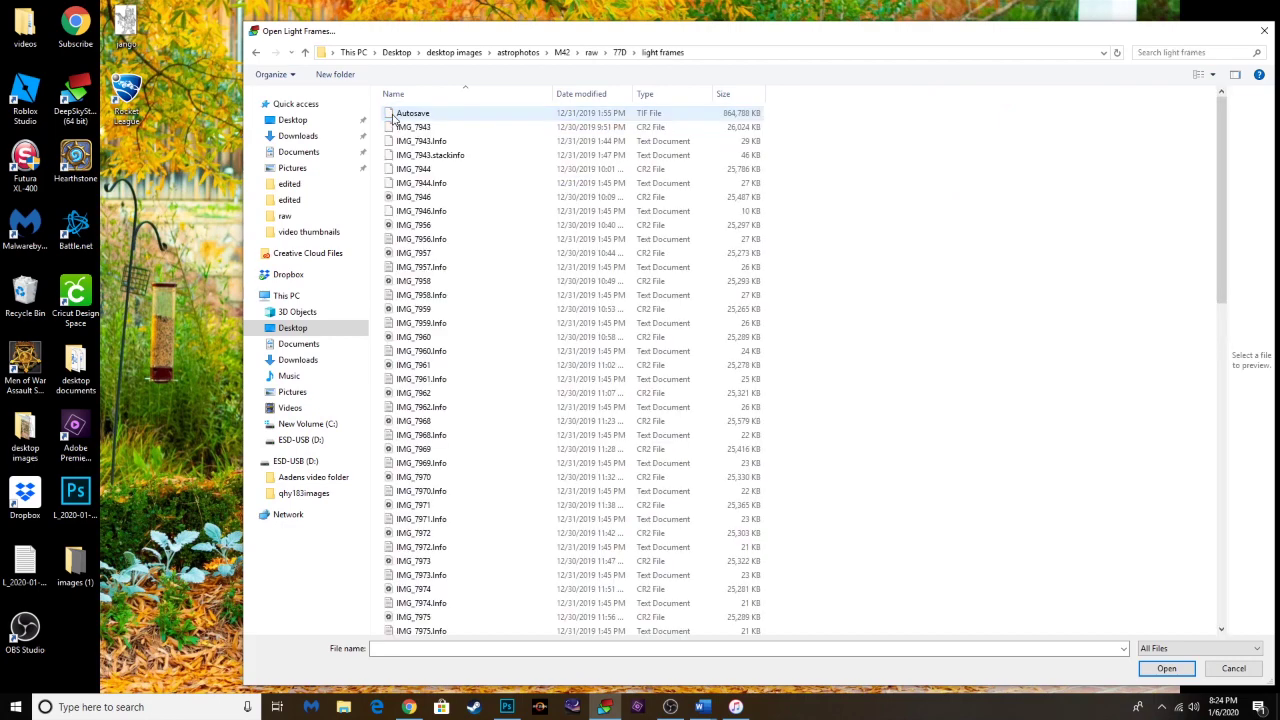
{"action": "key", "text": "ctrl+a"}
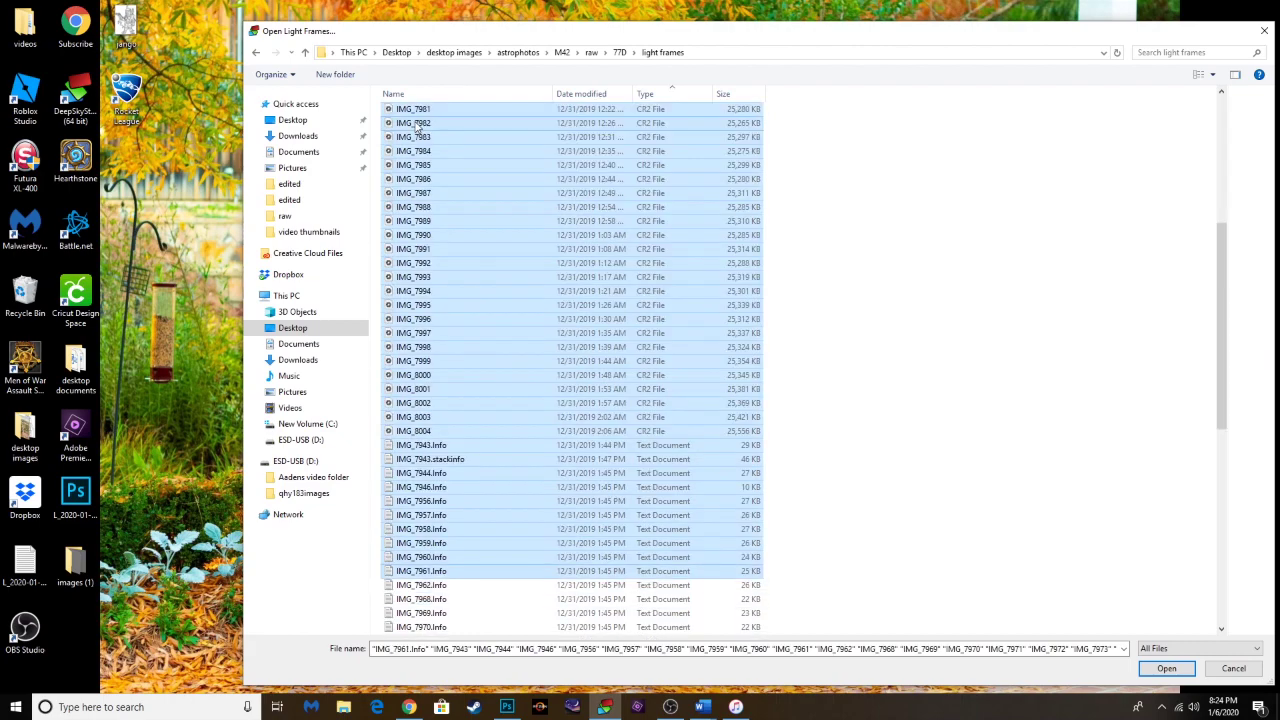
{"action": "key", "text": "shift+Up"}
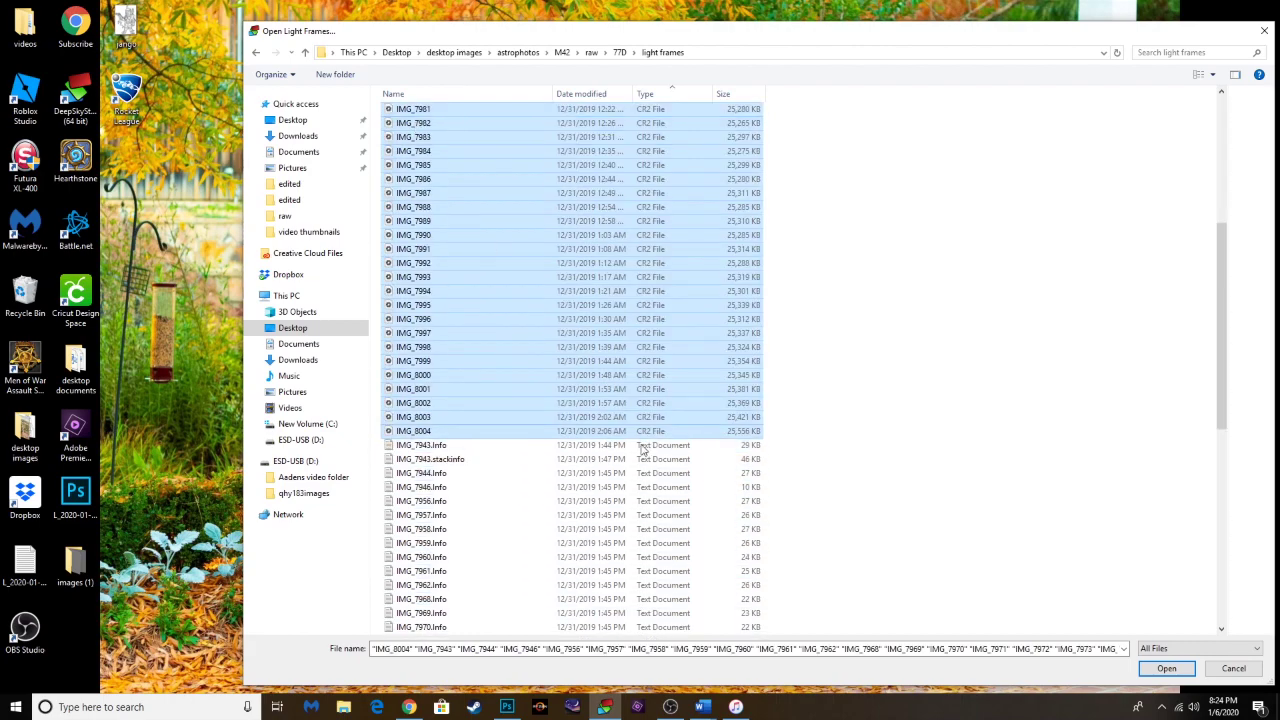
{"action": "left_click", "coordinate": [1161, 672]}
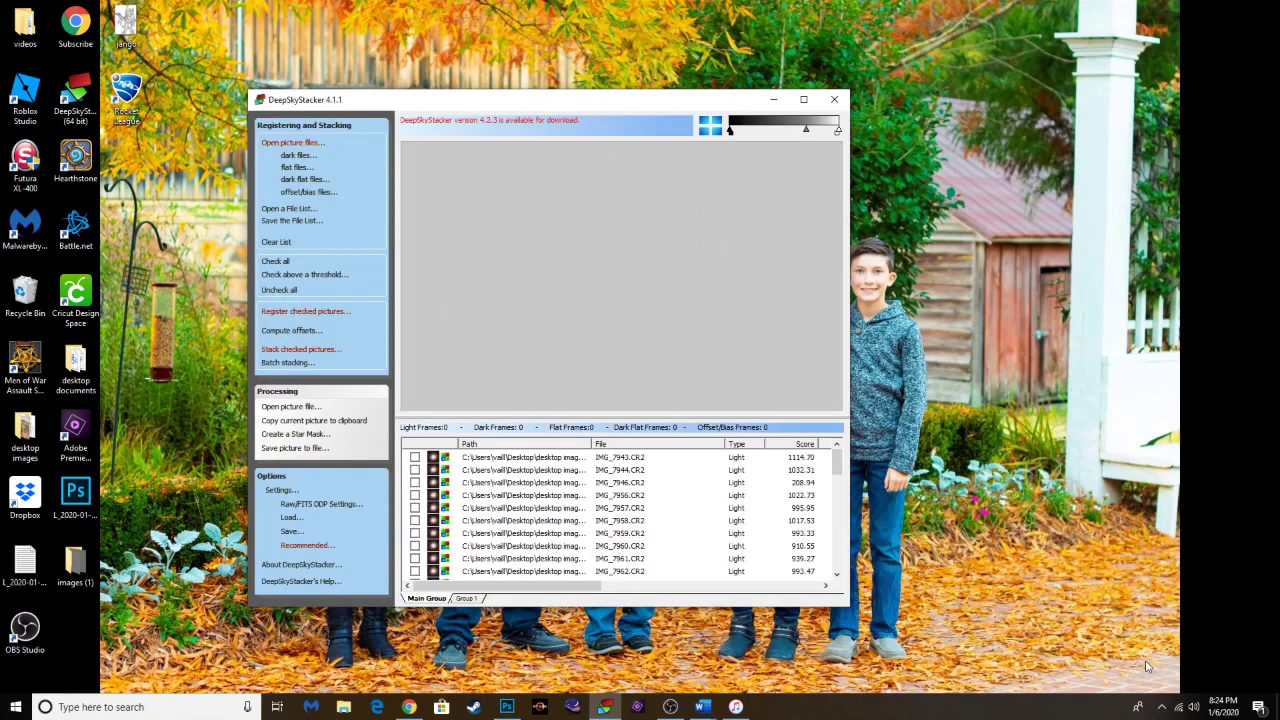
{"action": "left_click", "coordinate": [284, 263]}
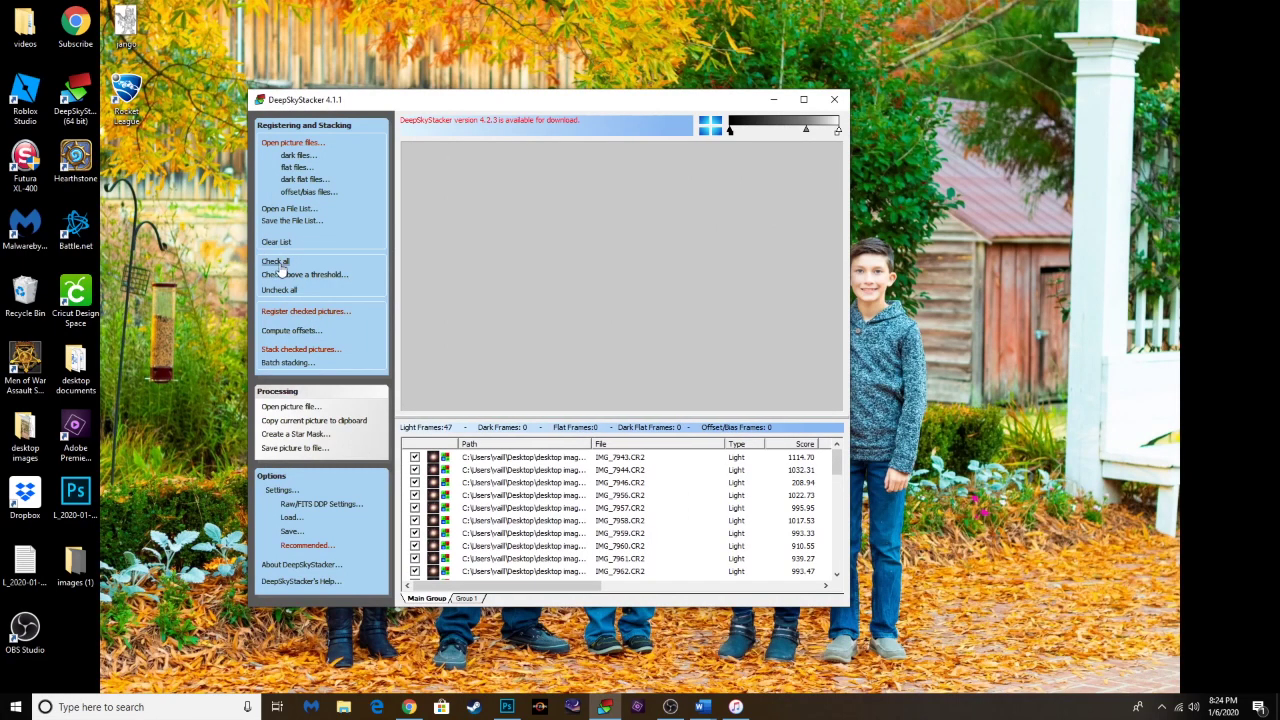
Step: Add IMG_8067 to IMG_8087 from the M42 flats folder as flat frames, leaving out both MasterFlat files
{"action": "left_click", "coordinate": [293, 169]}
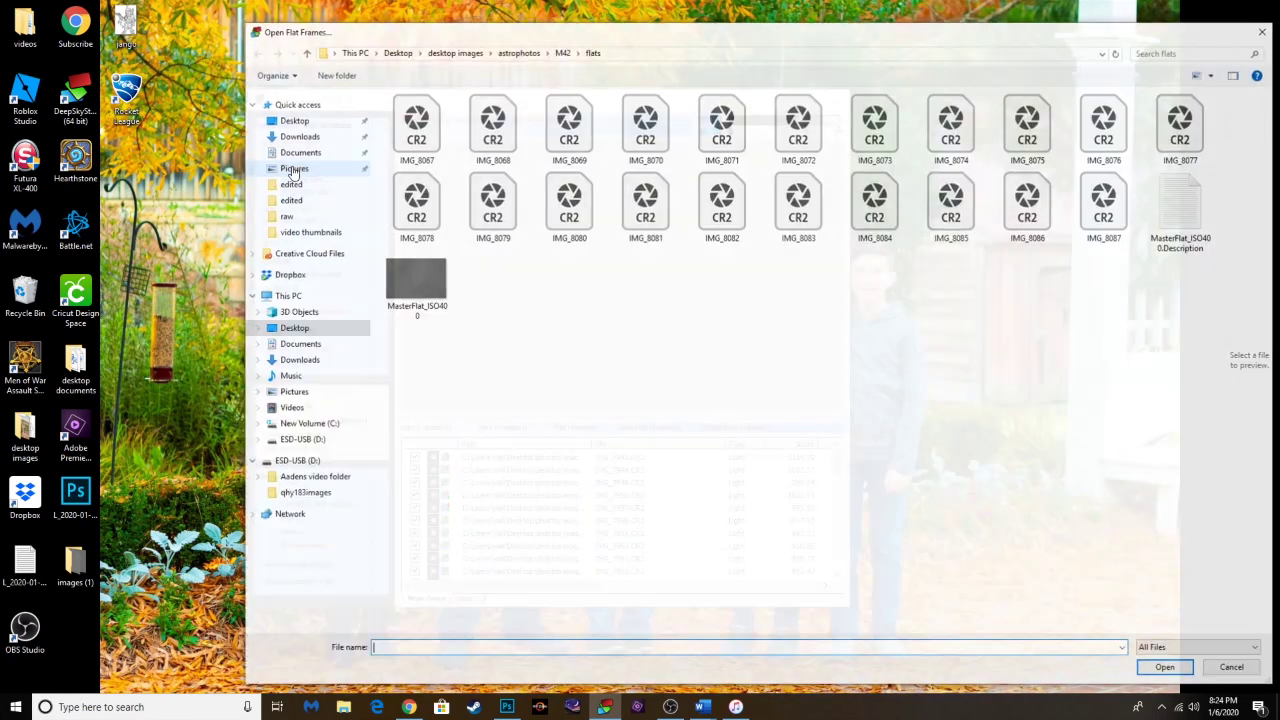
{"action": "left_click", "coordinate": [421, 148]}
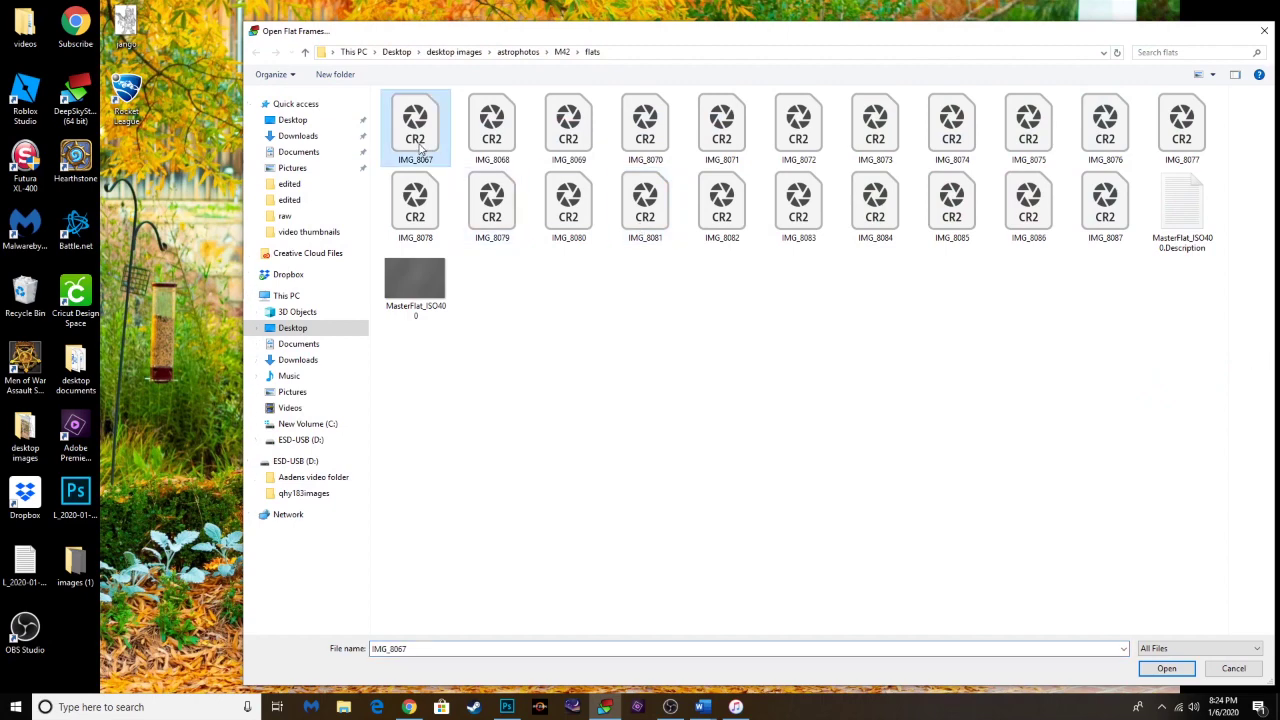
{"action": "key", "text": "ctrl+a"}
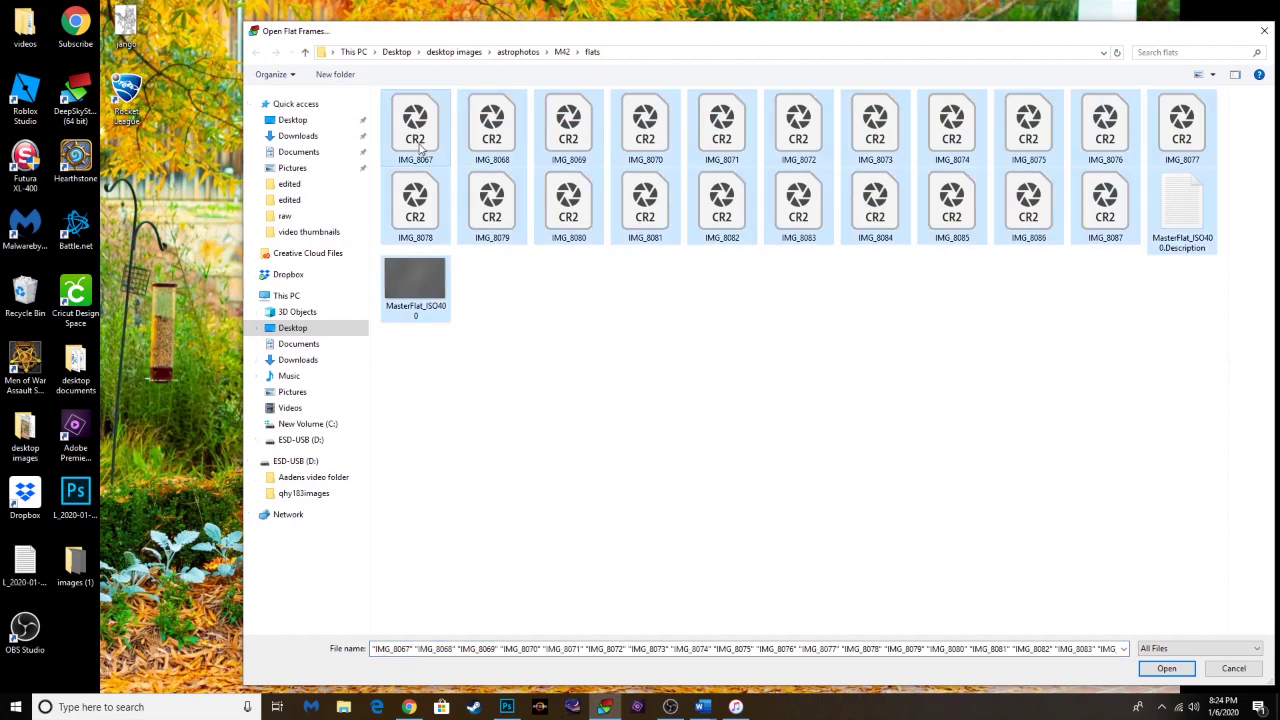
{"action": "left_click", "coordinate": [430, 287], "text": "ctrl"}
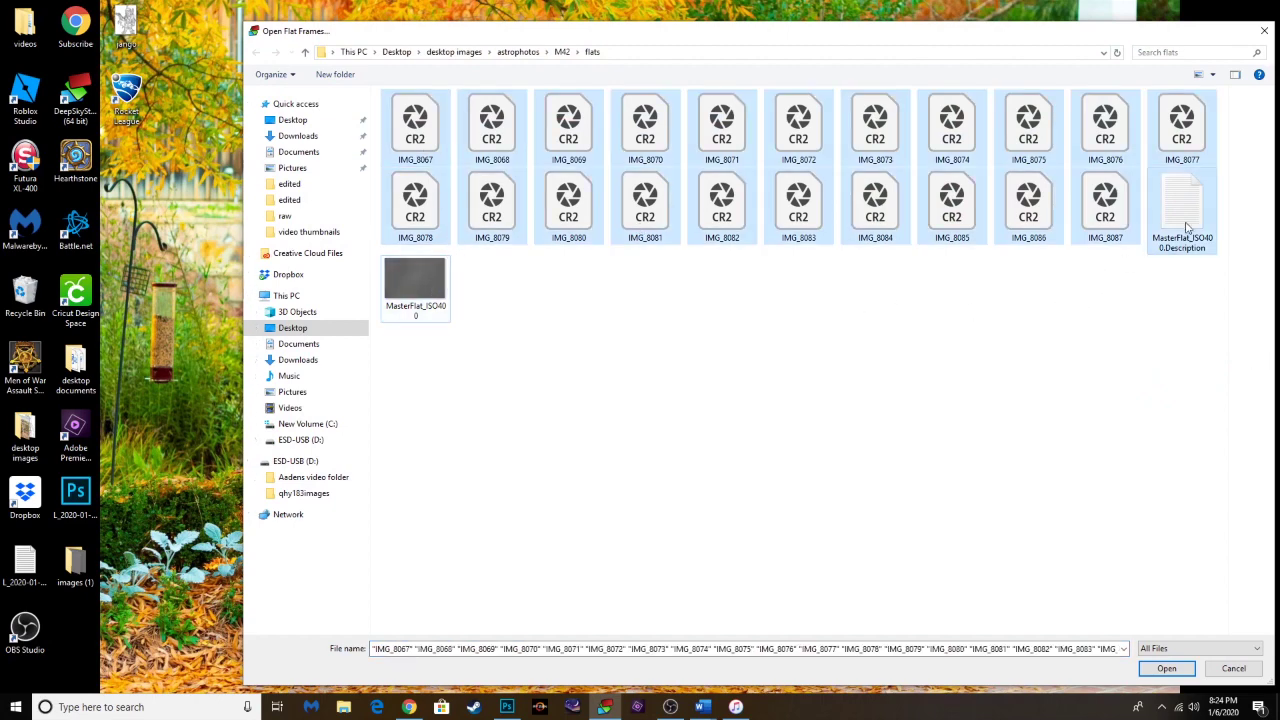
{"action": "left_click", "coordinate": [1183, 248], "text": "ctrl"}
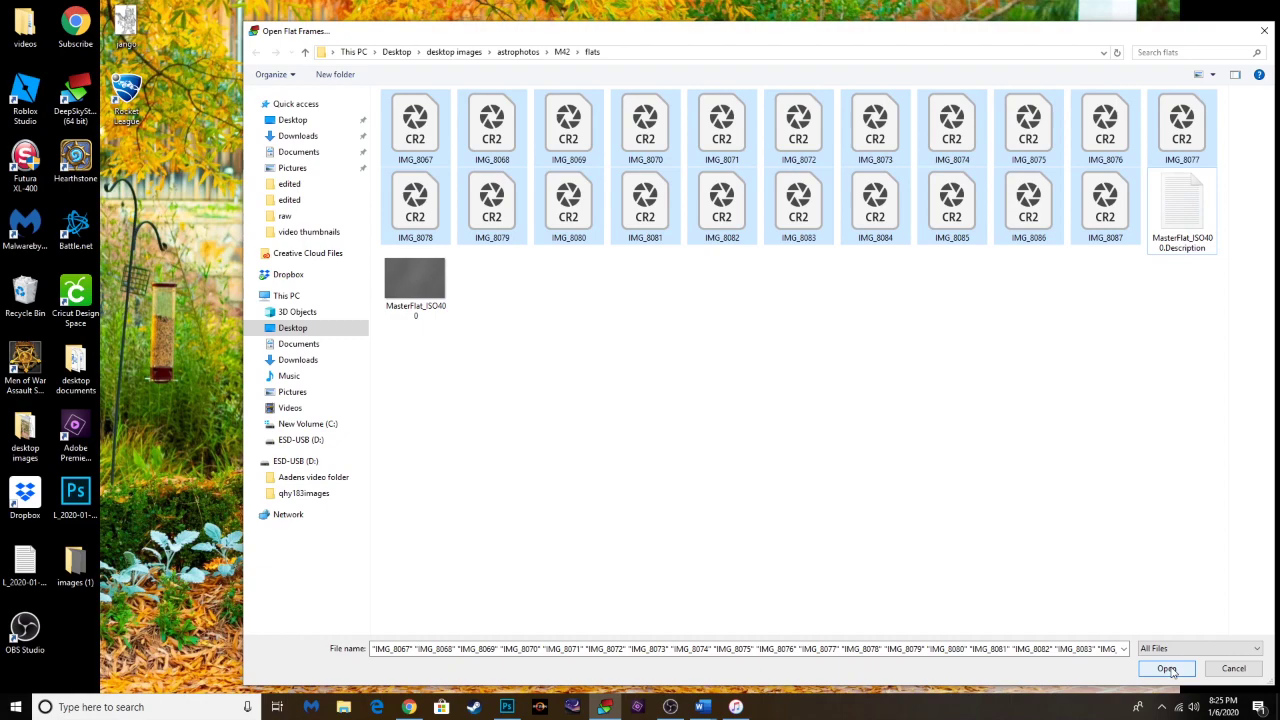
{"action": "left_click", "coordinate": [1168, 669]}
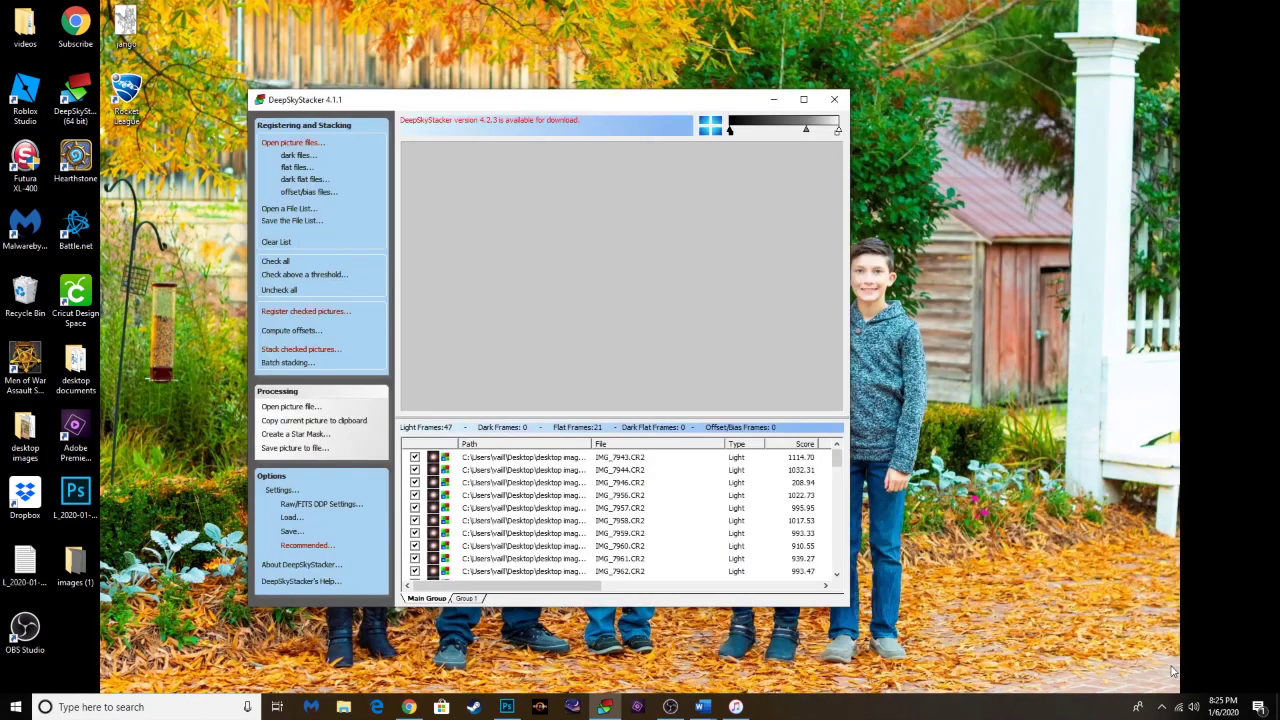
Step: Add IMG_8046 to IMG_8065 from the M42 bias folder as offset/bias frames, leaving out both MasterOffset files
{"action": "left_click", "coordinate": [298, 191]}
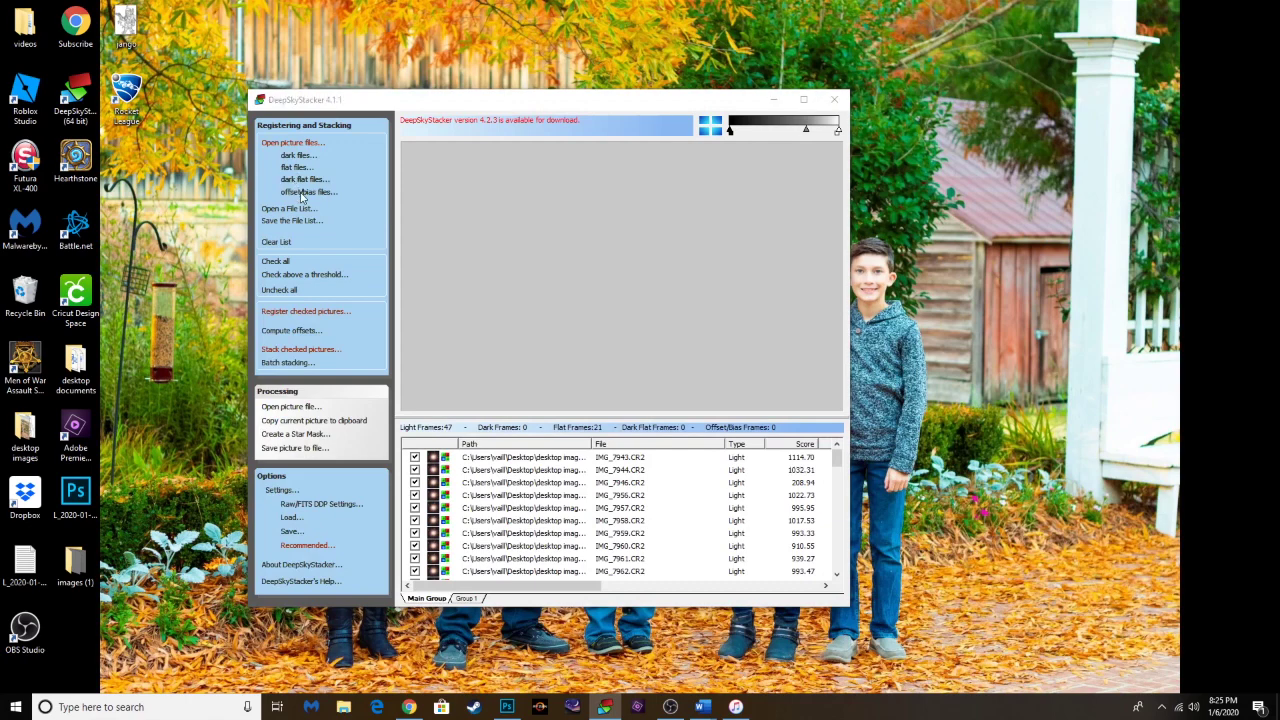
{"action": "left_click", "coordinate": [430, 150]}
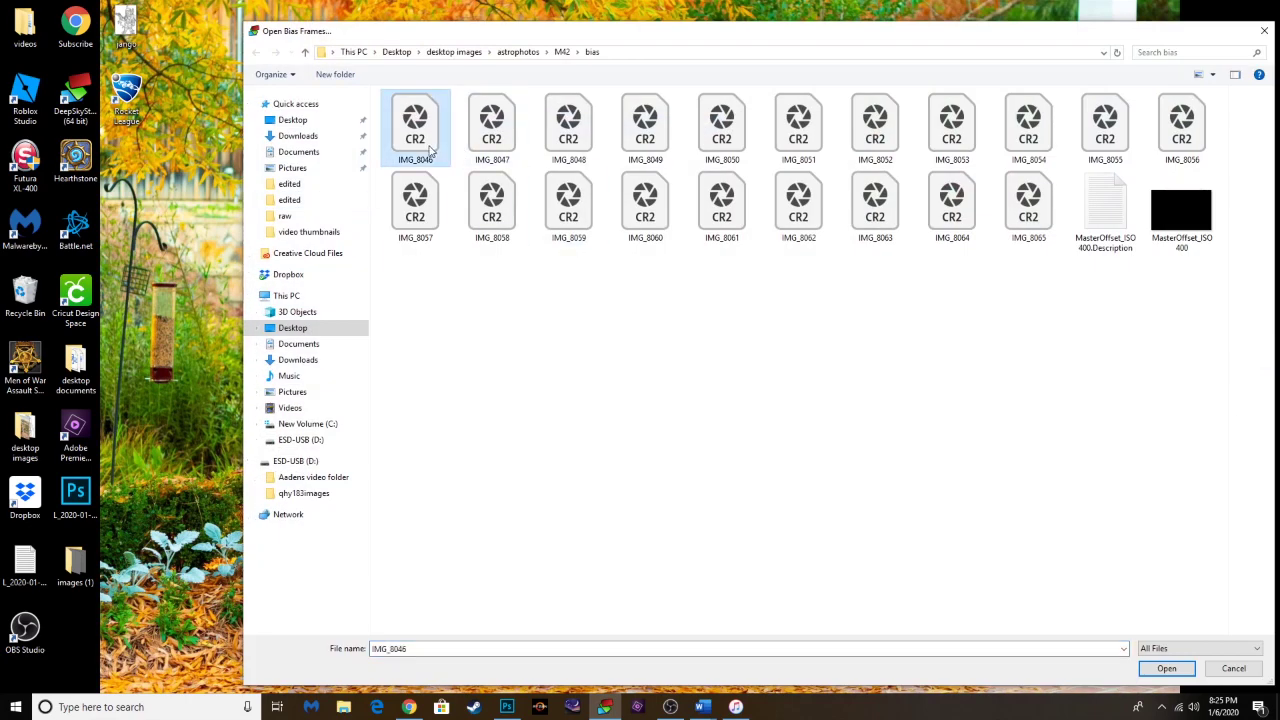
{"action": "key", "text": "ctrl+a"}
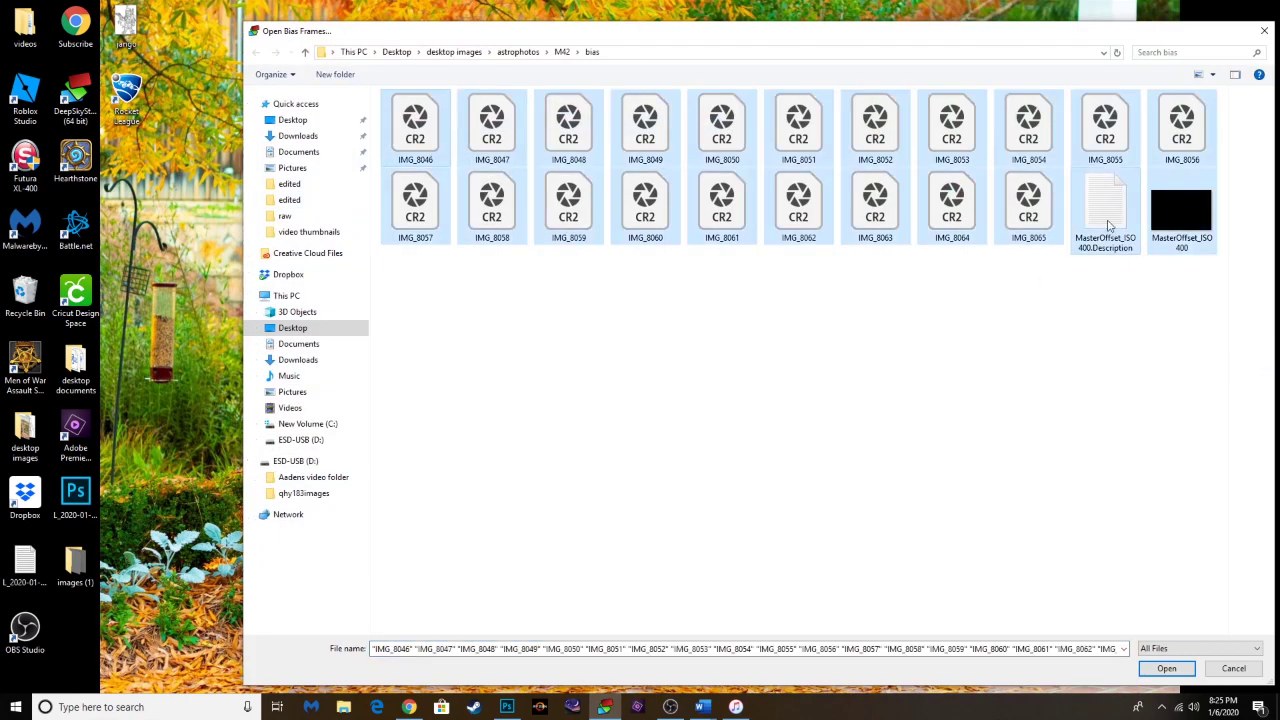
{"action": "left_click", "coordinate": [1106, 216], "text": "ctrl"}
{"action": "left_click", "coordinate": [1181, 212], "text": "ctrl"}
{"action": "left_click", "coordinate": [1166, 668]}
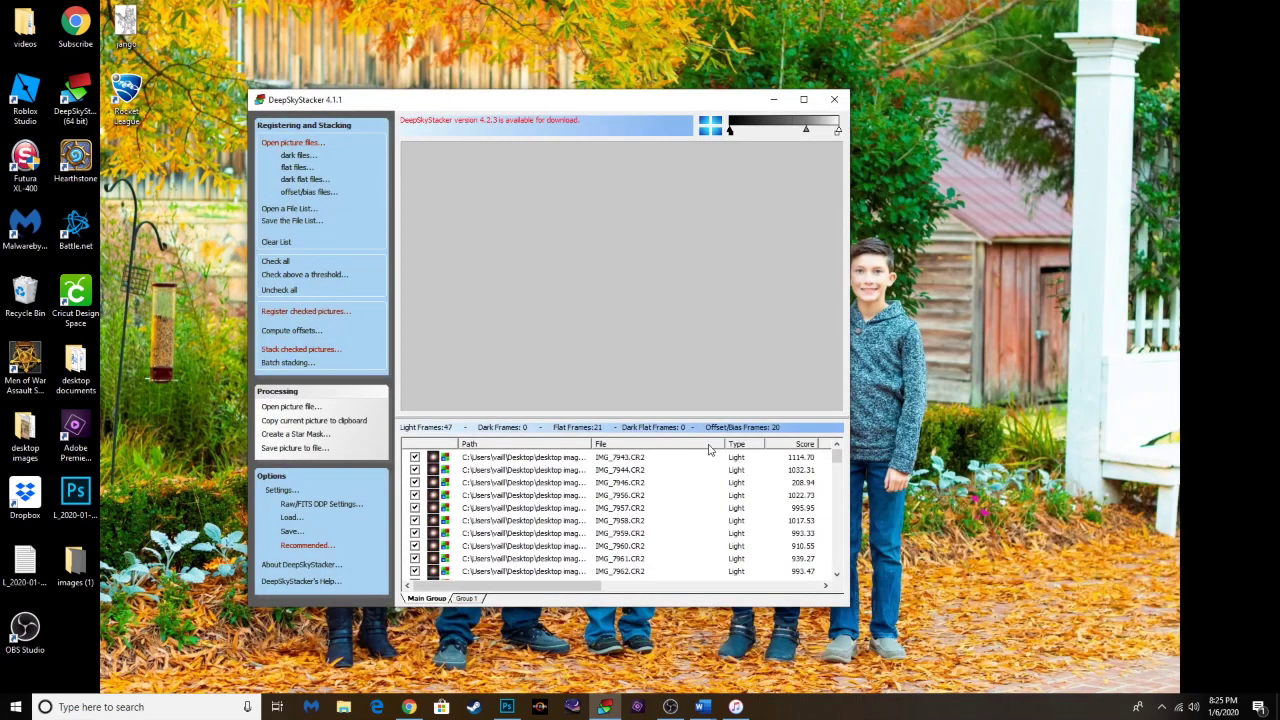
{"action": "scroll", "coordinate": [453, 527], "scroll_direction": "down", "scroll_amount": 12}
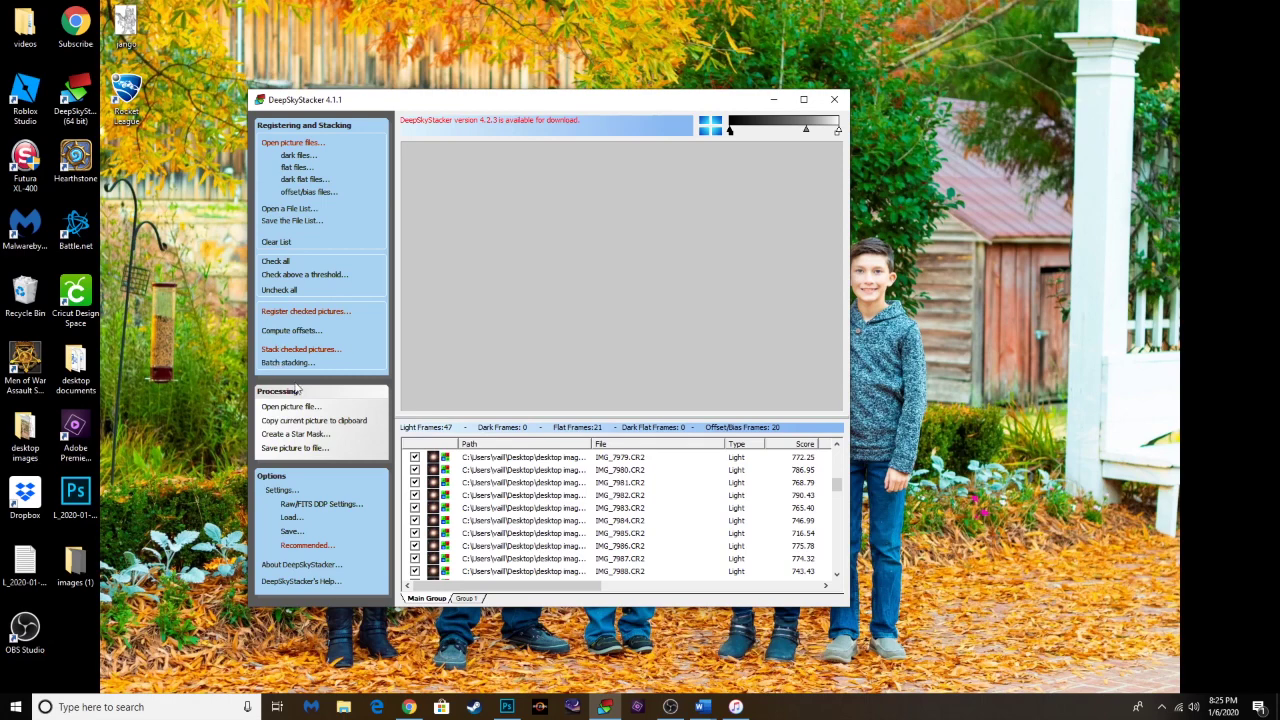
Step: Review the star detection threshold and median filter option in the general register settings
{"action": "left_click", "coordinate": [281, 491]}
{"action": "left_click", "coordinate": [310, 503]}
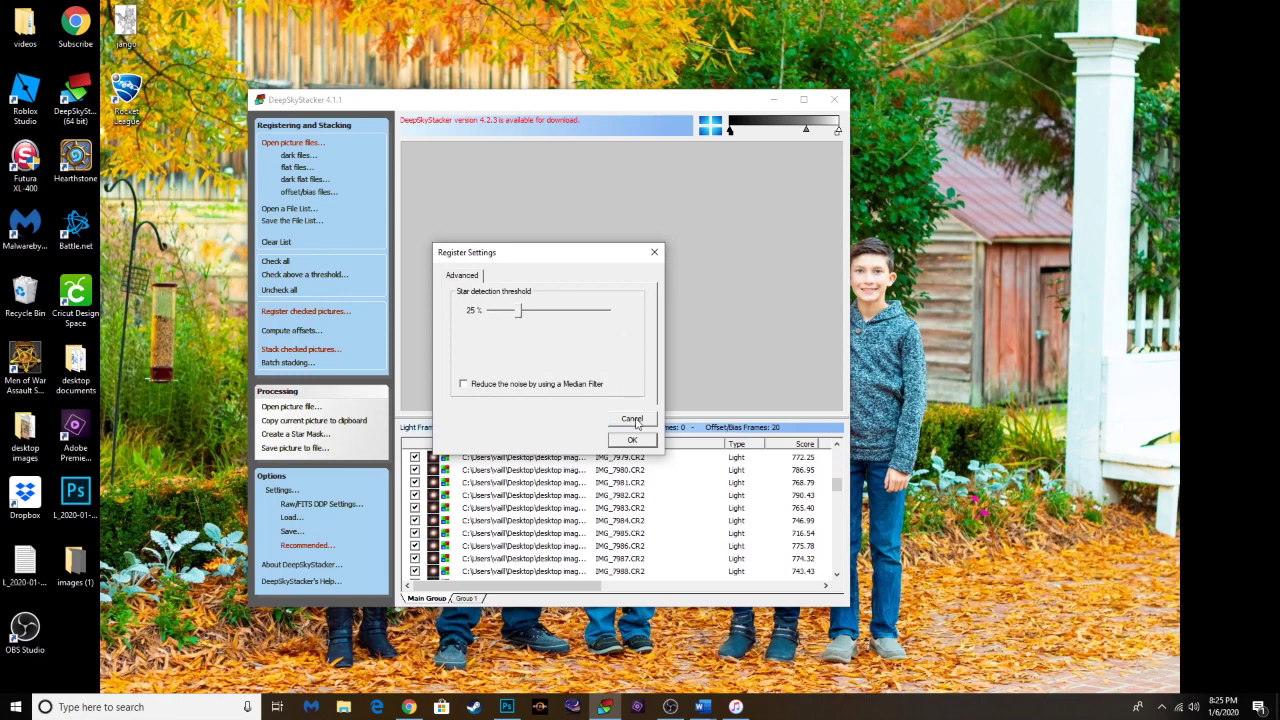
{"action": "left_click", "coordinate": [640, 441]}
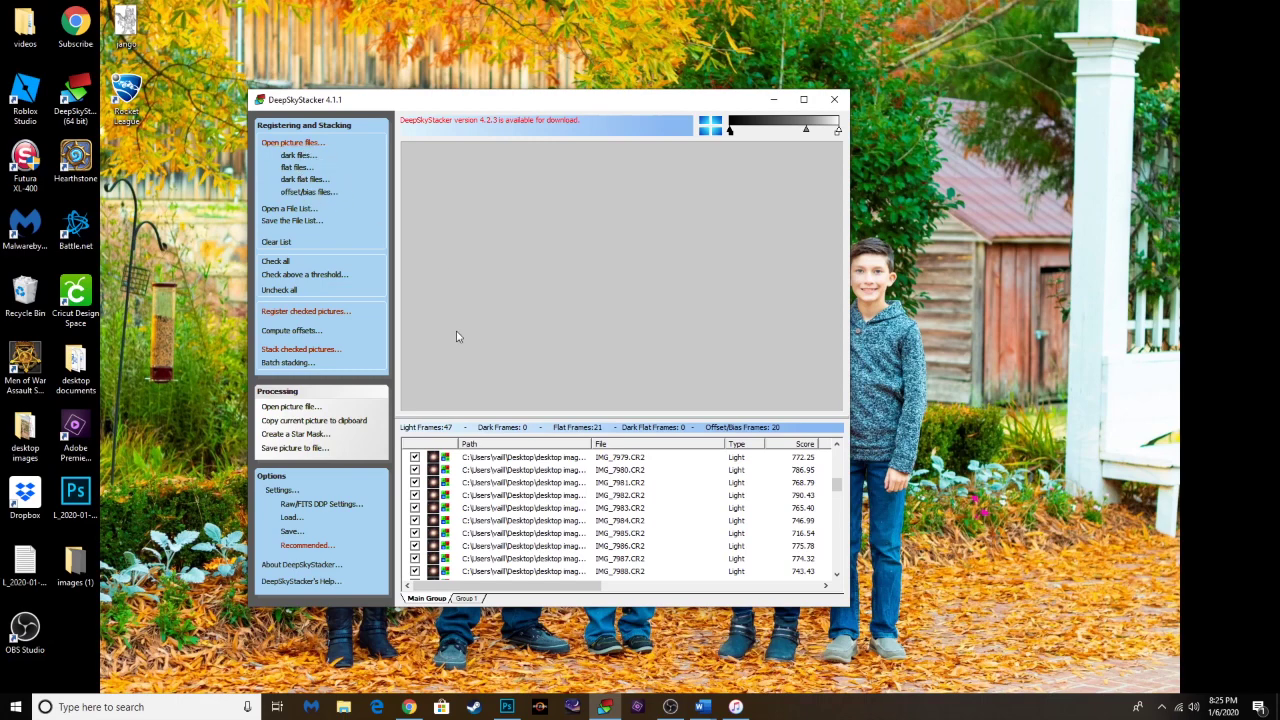
Step: Open the registration settings for the checked pictures and review the recommended settings without applying any
{"action": "left_click", "coordinate": [300, 313]}
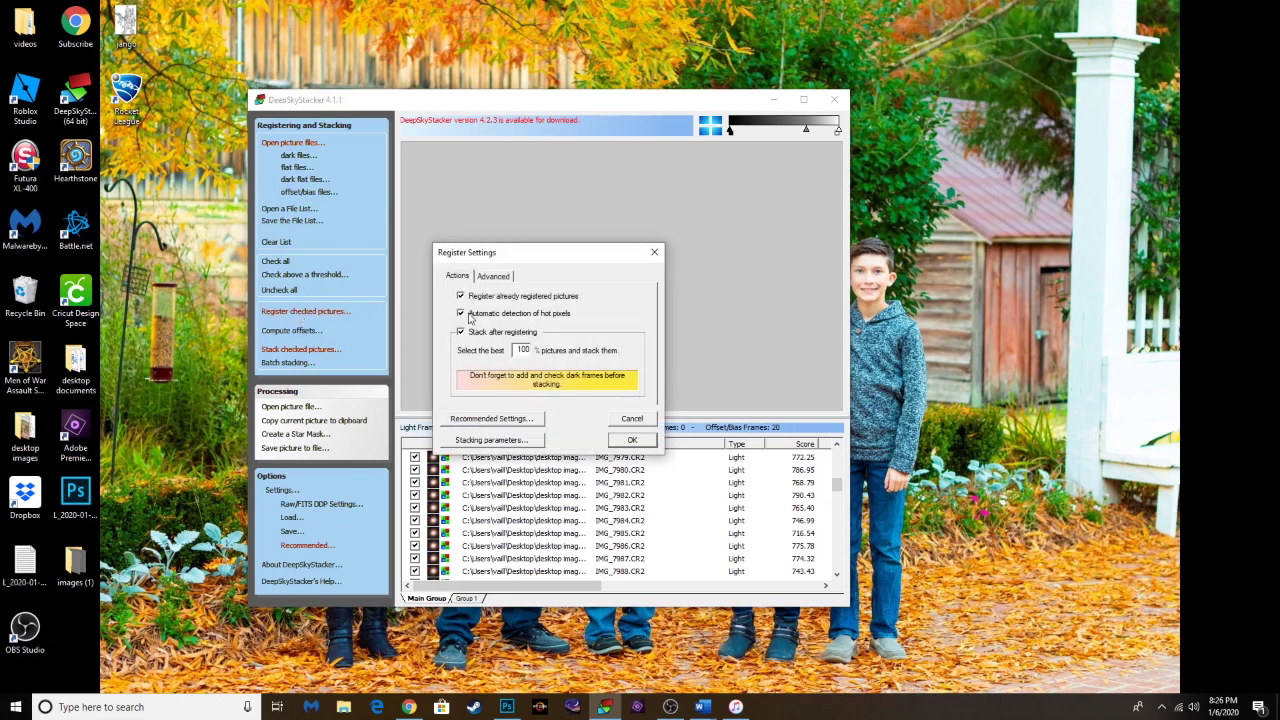
{"action": "left_click", "coordinate": [492, 276]}
{"action": "left_click", "coordinate": [458, 276]}
{"action": "left_click", "coordinate": [487, 418]}
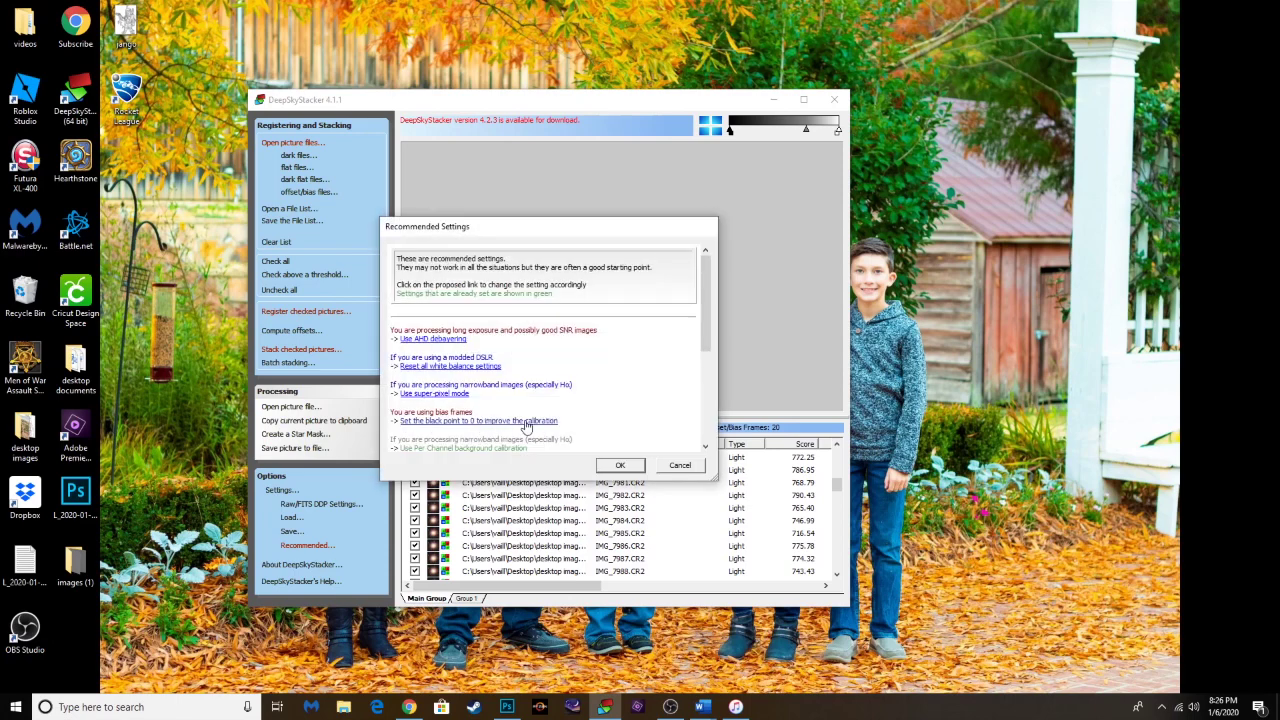
{"action": "left_click", "coordinate": [679, 466]}
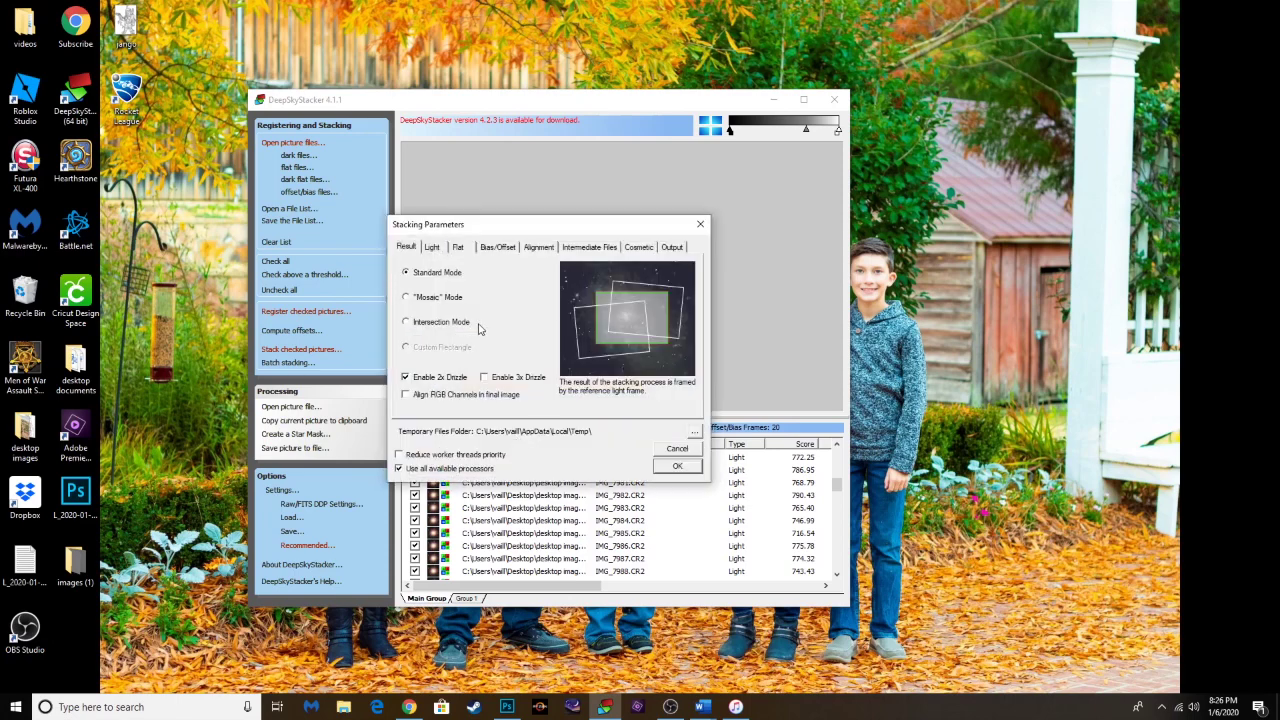
Step: Select Kappa-Sigma clipping for stacking the light frames, review the flat, bias, alignment, intermediate file, cosmetic and output parameters, and accept them
{"action": "left_click", "coordinate": [431, 247]}
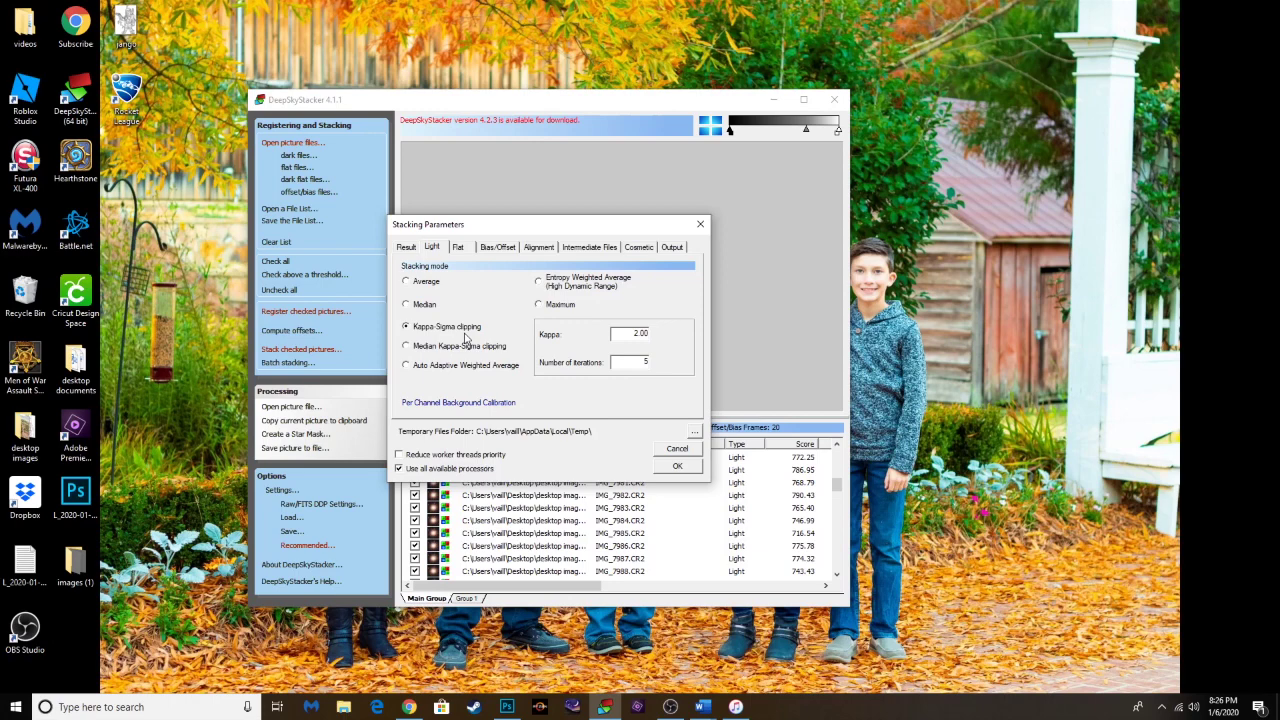
{"action": "left_click", "coordinate": [407, 327]}
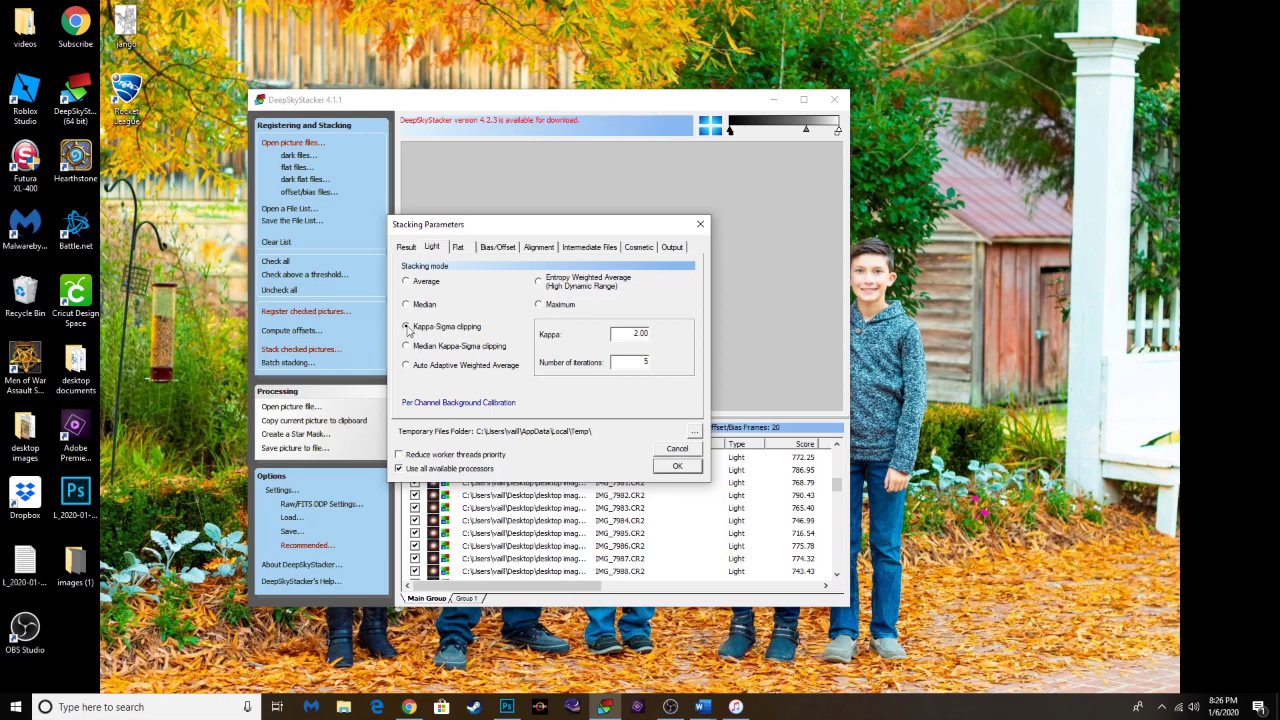
{"action": "left_click", "coordinate": [460, 247]}
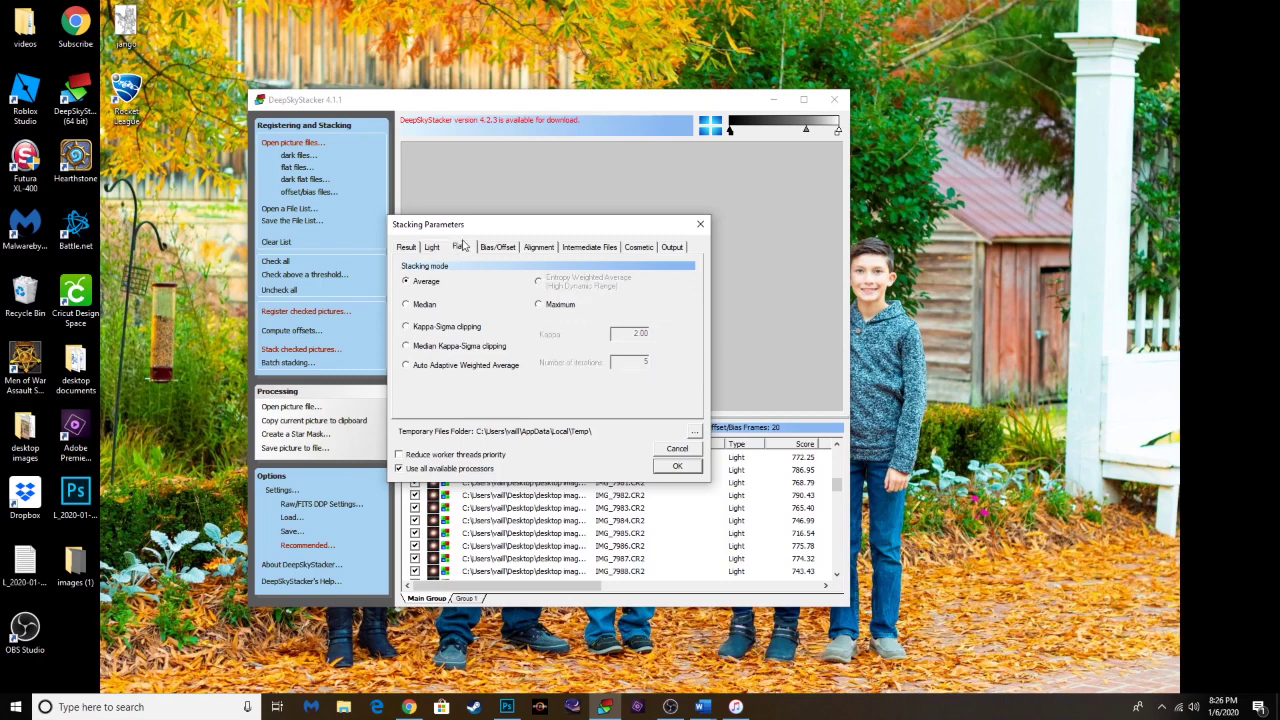
{"action": "left_click", "coordinate": [496, 249]}
{"action": "left_click", "coordinate": [536, 249]}
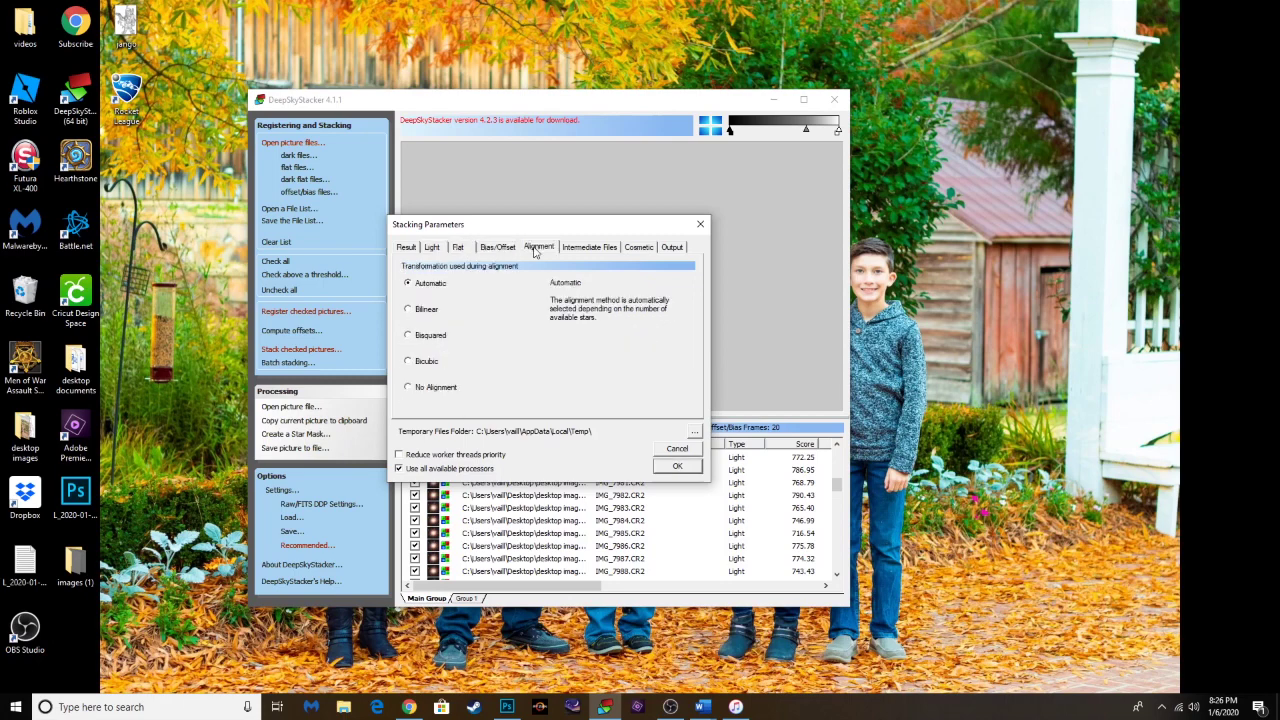
{"action": "left_click", "coordinate": [584, 251]}
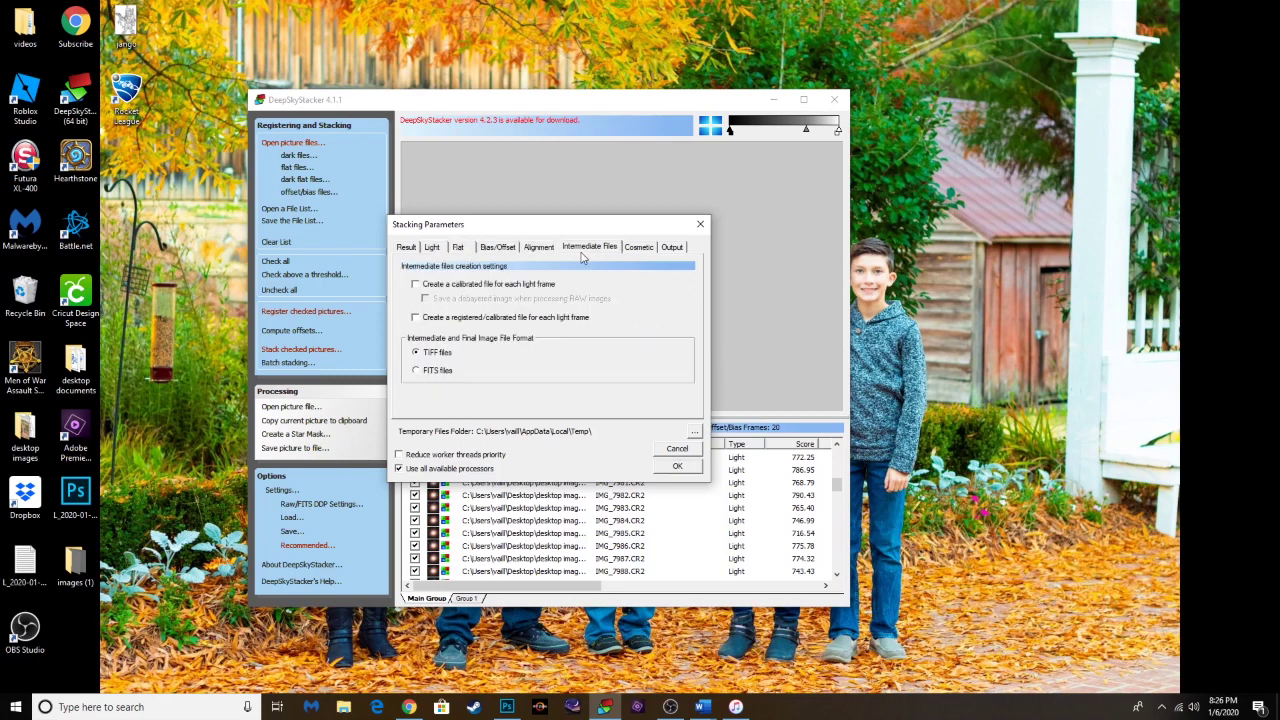
{"action": "left_click", "coordinate": [636, 248]}
{"action": "left_click", "coordinate": [667, 250]}
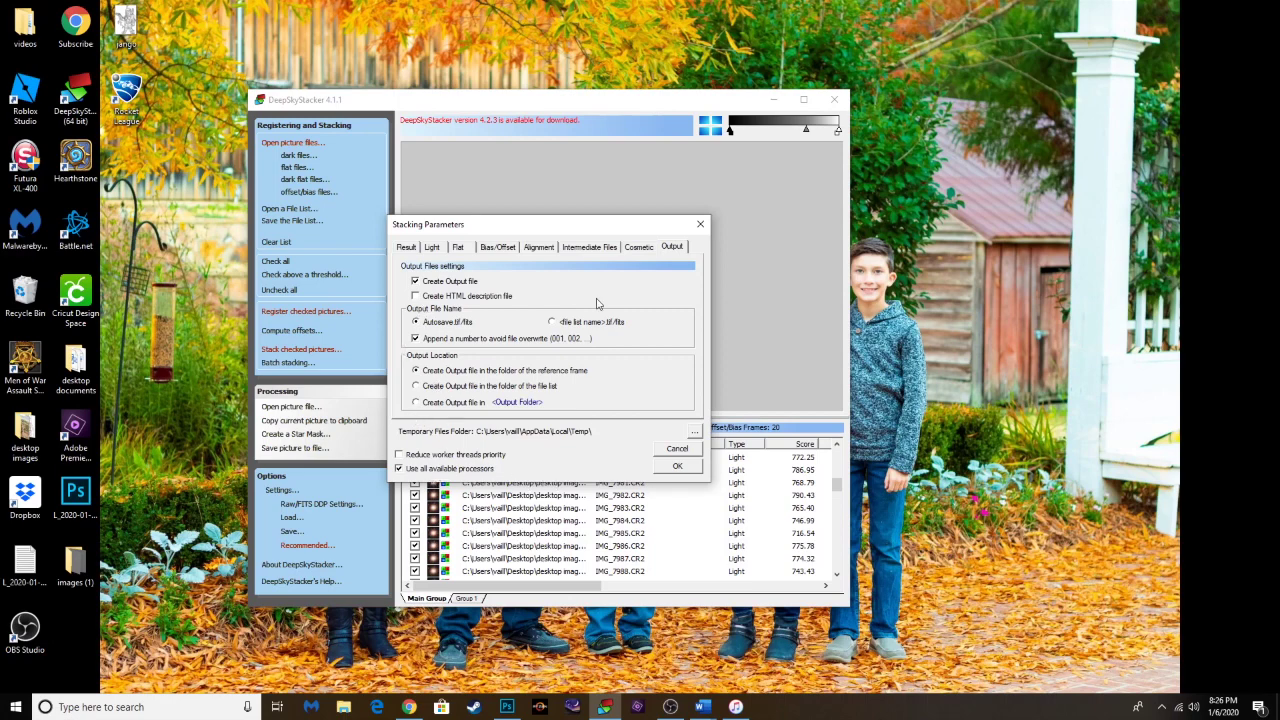
{"action": "left_click", "coordinate": [677, 470]}
Step: Compute the number of stars detected at the 25% threshold and return to the registration actions
{"action": "left_click", "coordinate": [492, 277]}
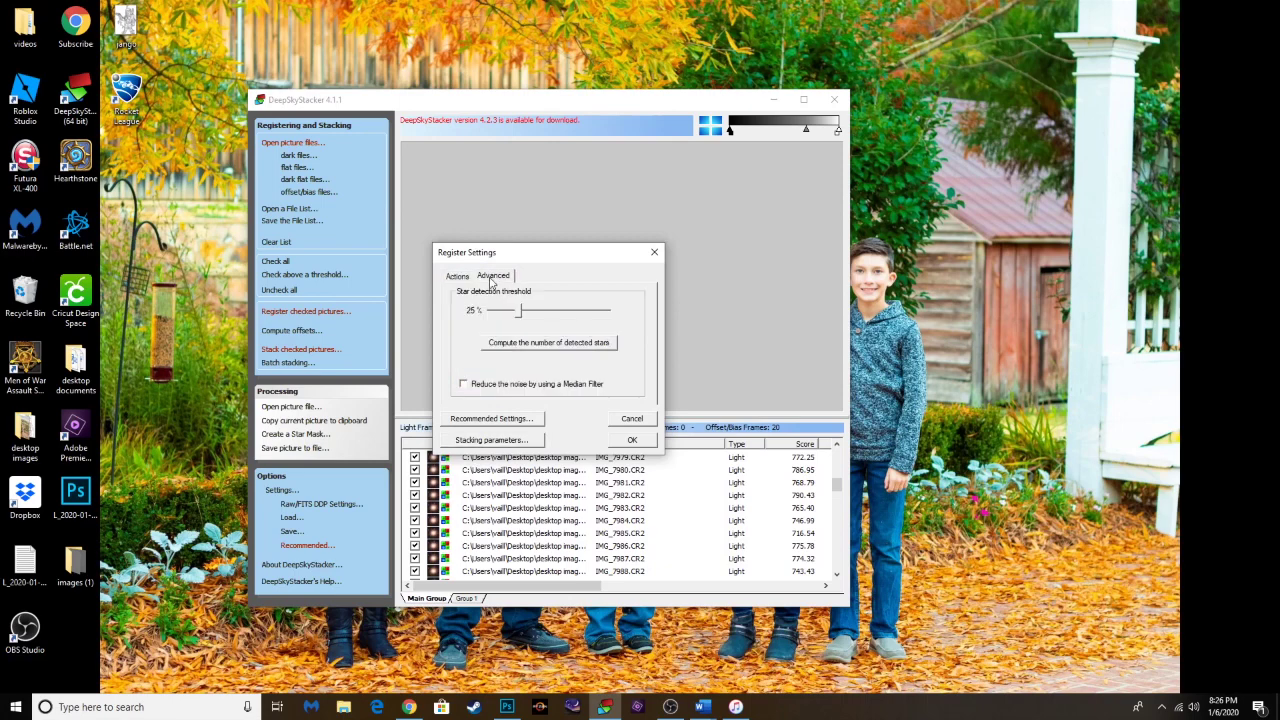
{"action": "left_click", "coordinate": [527, 353]}
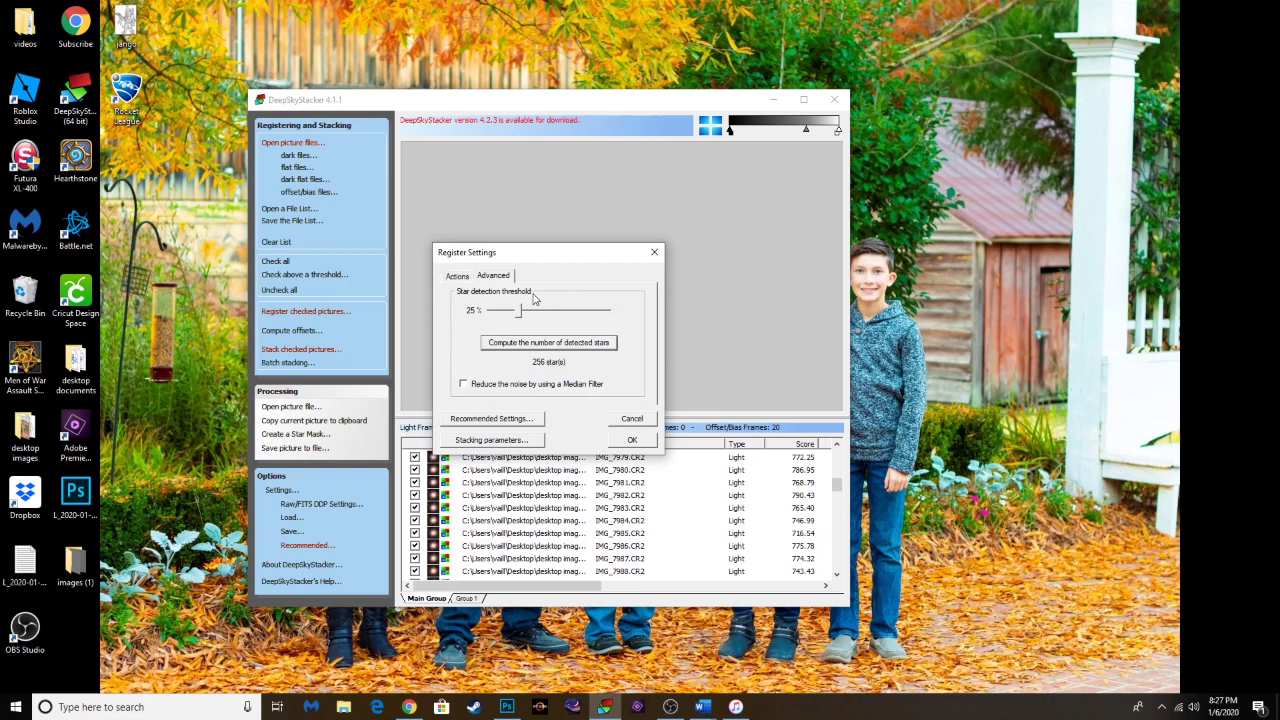
{"action": "left_click", "coordinate": [456, 280]}
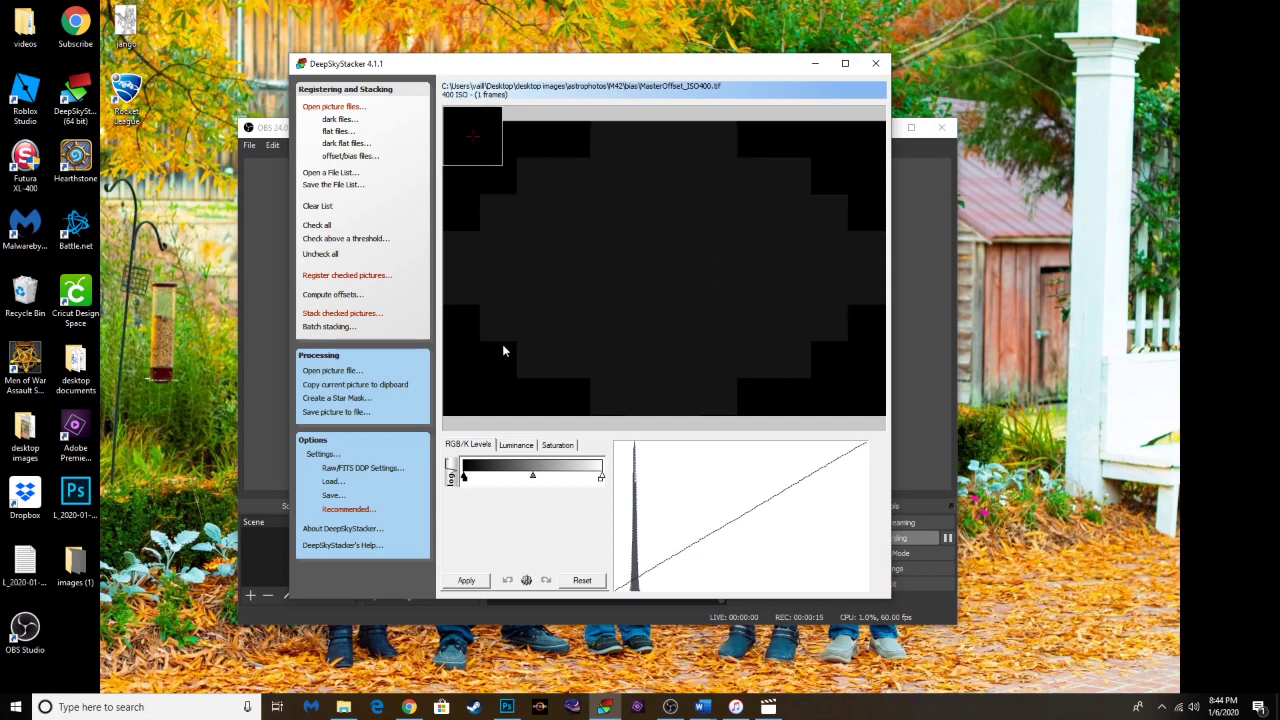
Step: Review the picture saving options for the M42 stacked folder, including the file type, compression and adjustment handling, and cancel without saving
{"action": "left_click", "coordinate": [331, 415]}
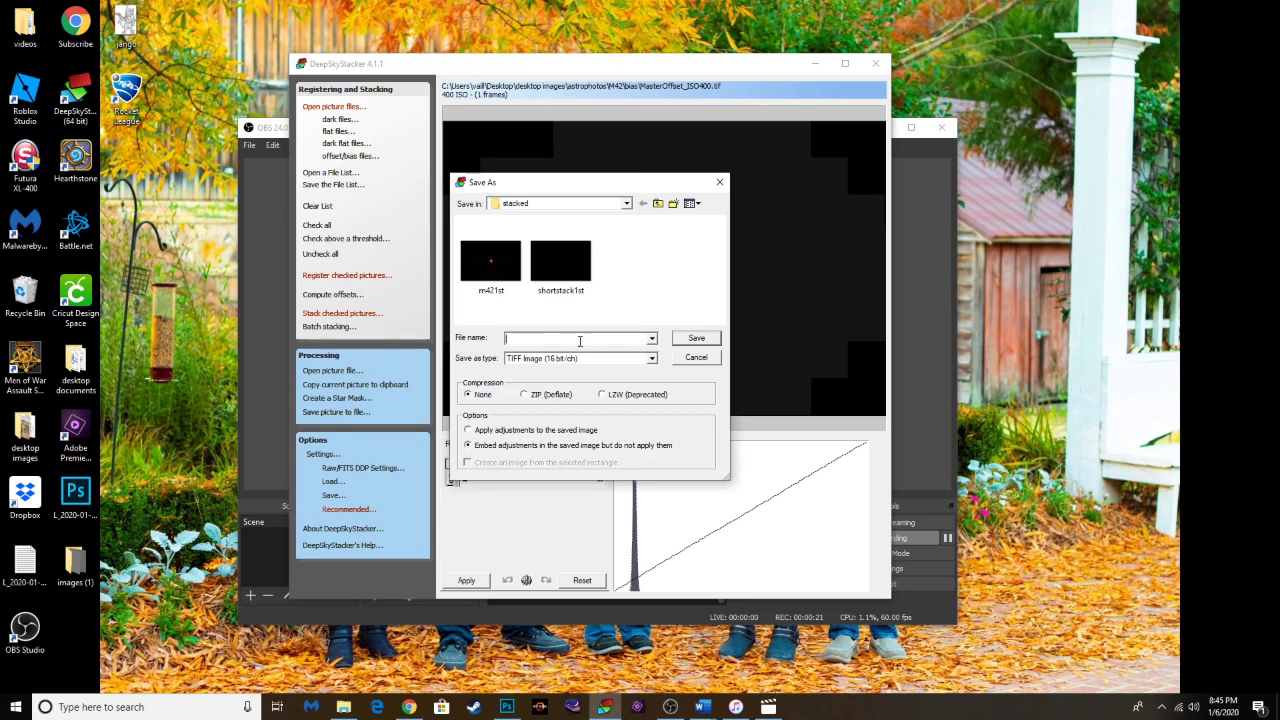
{"action": "left_click", "coordinate": [627, 203]}
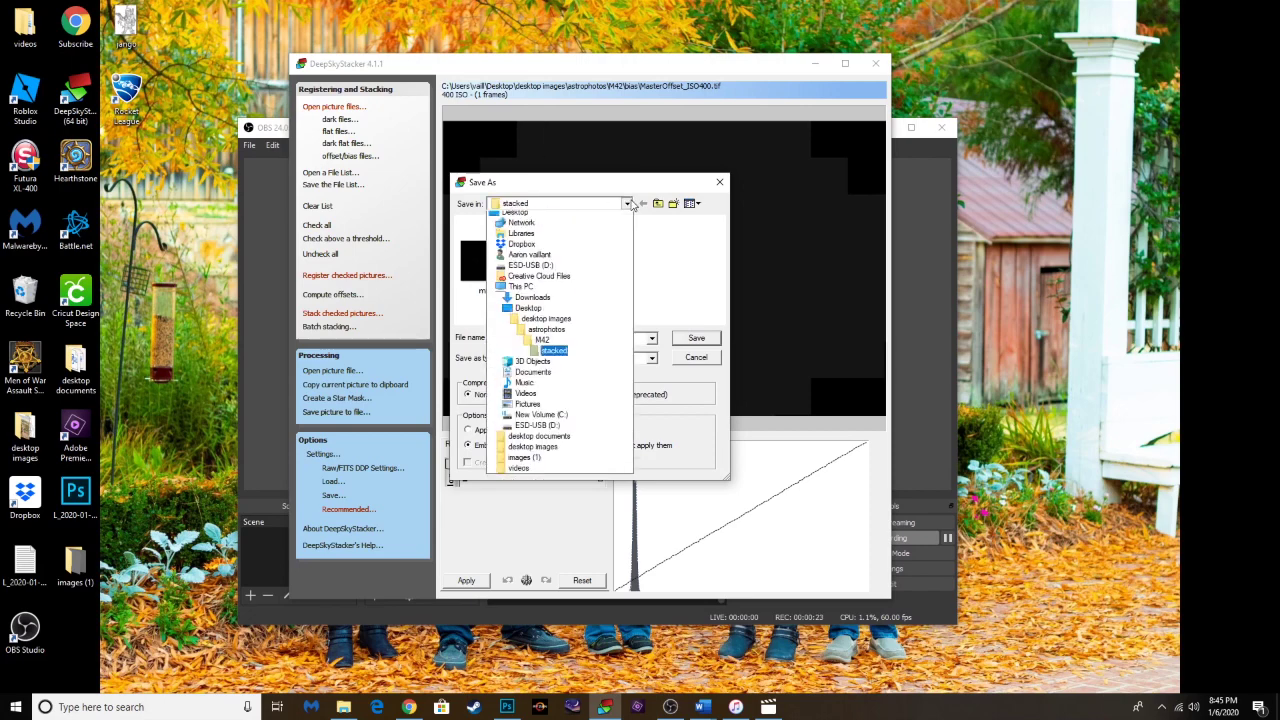
{"action": "left_click", "coordinate": [630, 204]}
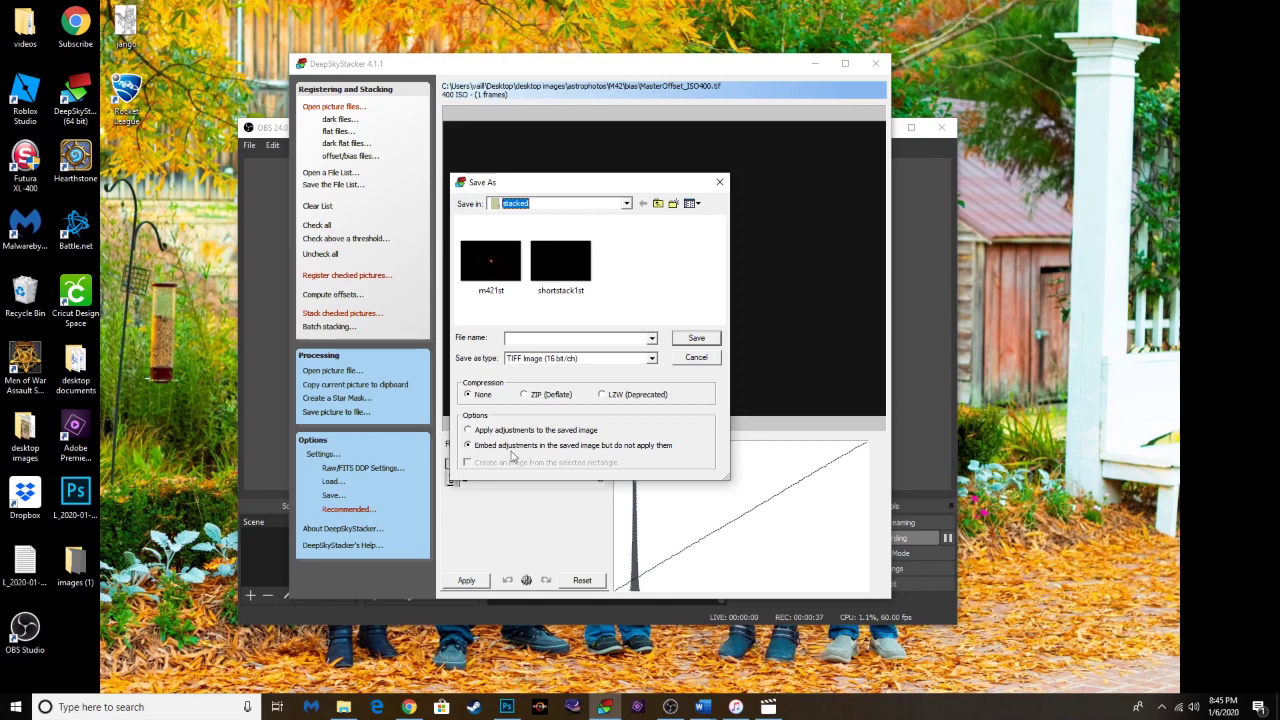
{"action": "left_click", "coordinate": [706, 360]}
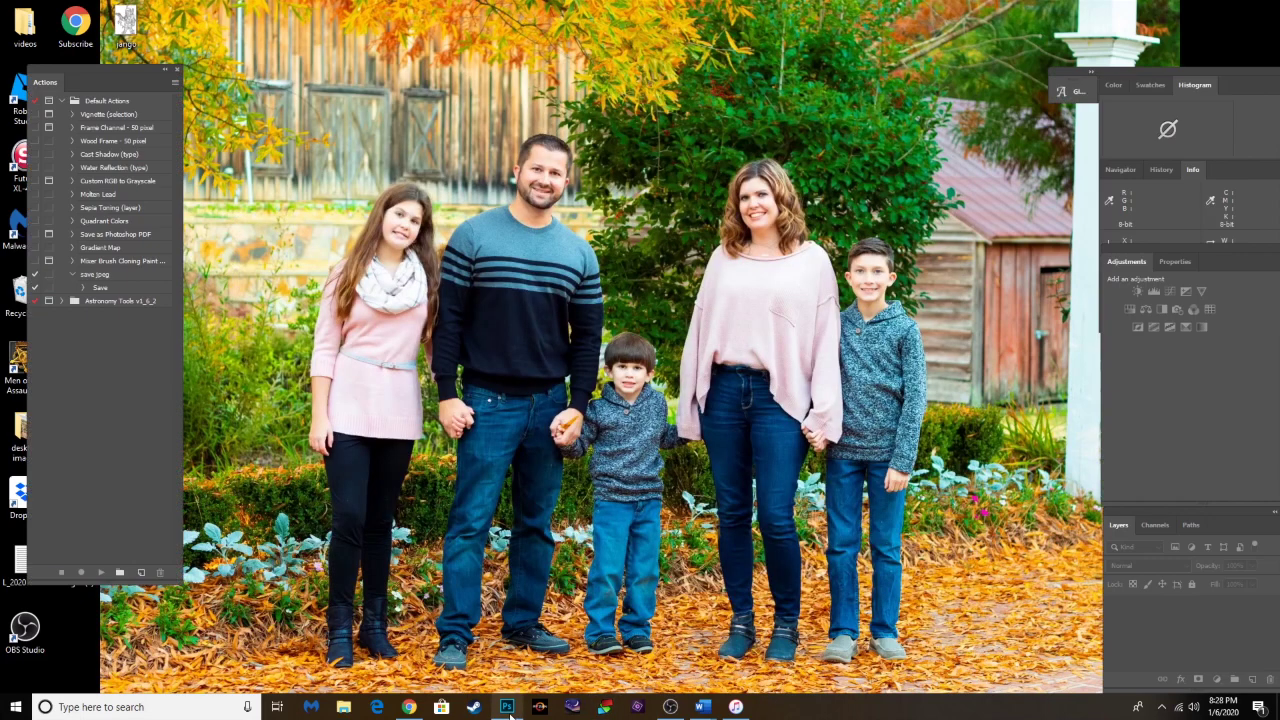
Step: Switch to Photoshop and open the m421st image from the stacked folder under desktop images, astrophotos, M42
{"action": "left_click", "coordinate": [508, 707]}
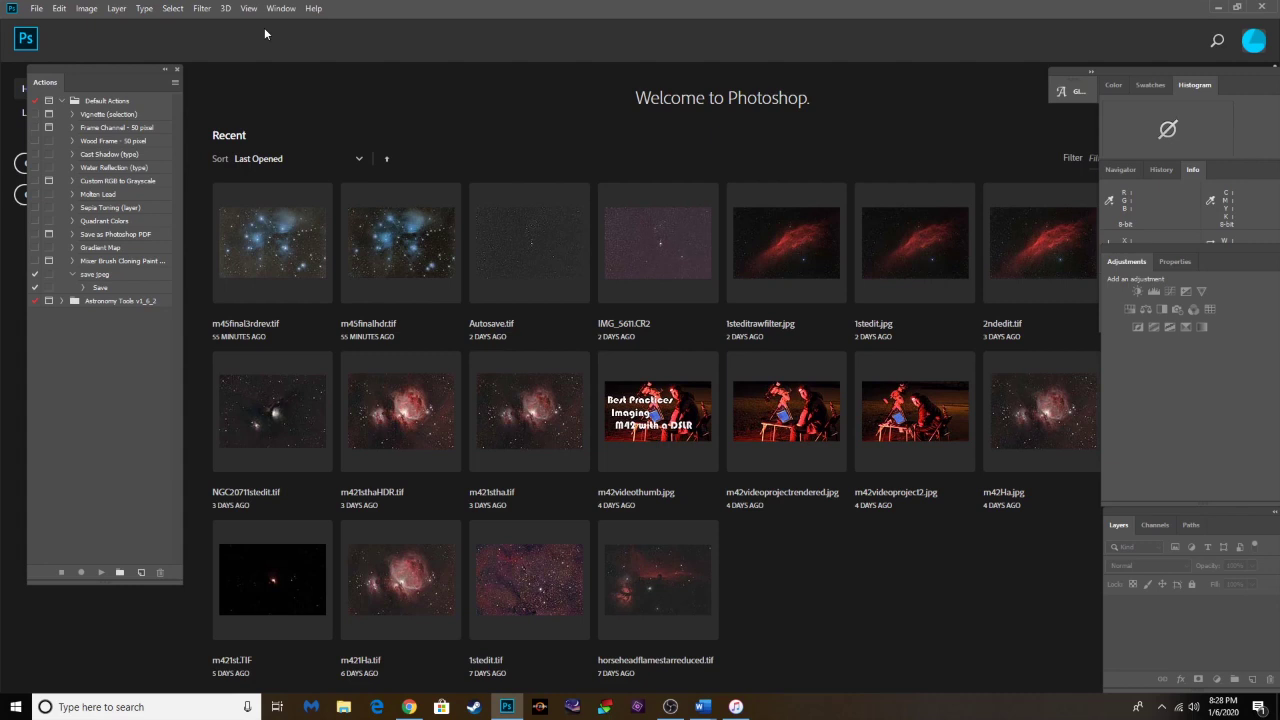
{"action": "left_click", "coordinate": [37, 10]}
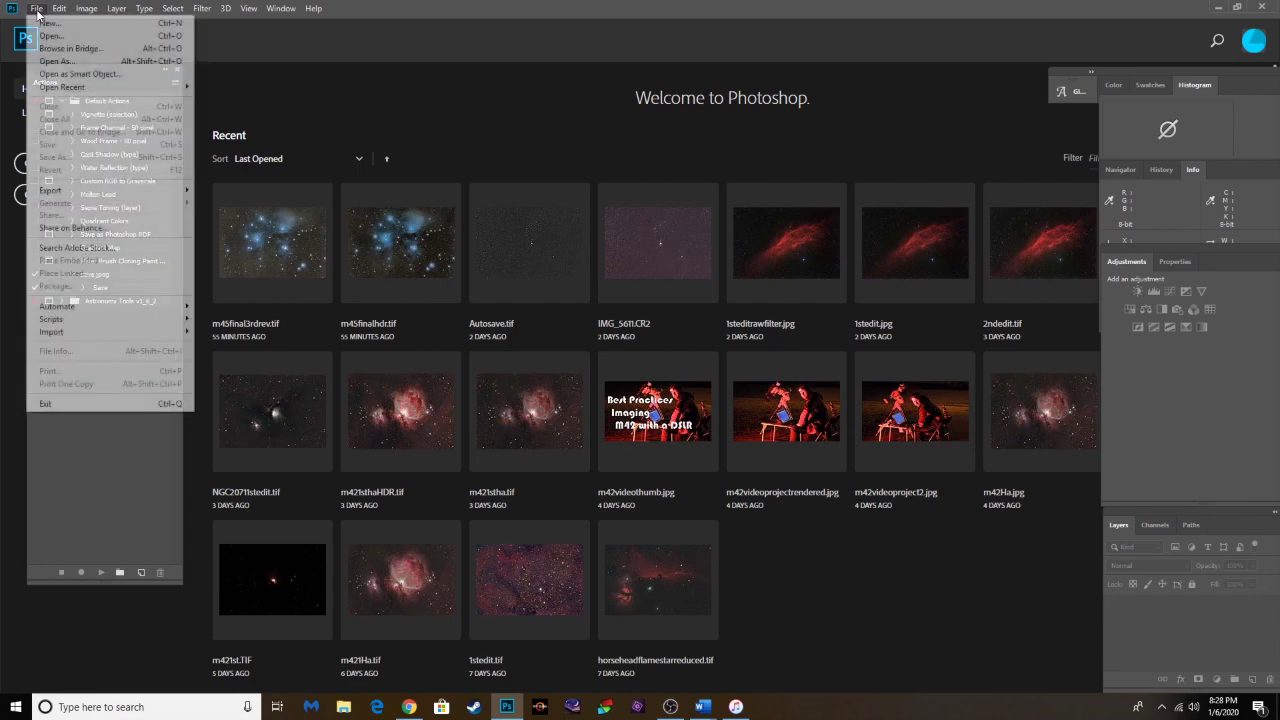
{"action": "left_click", "coordinate": [52, 35]}
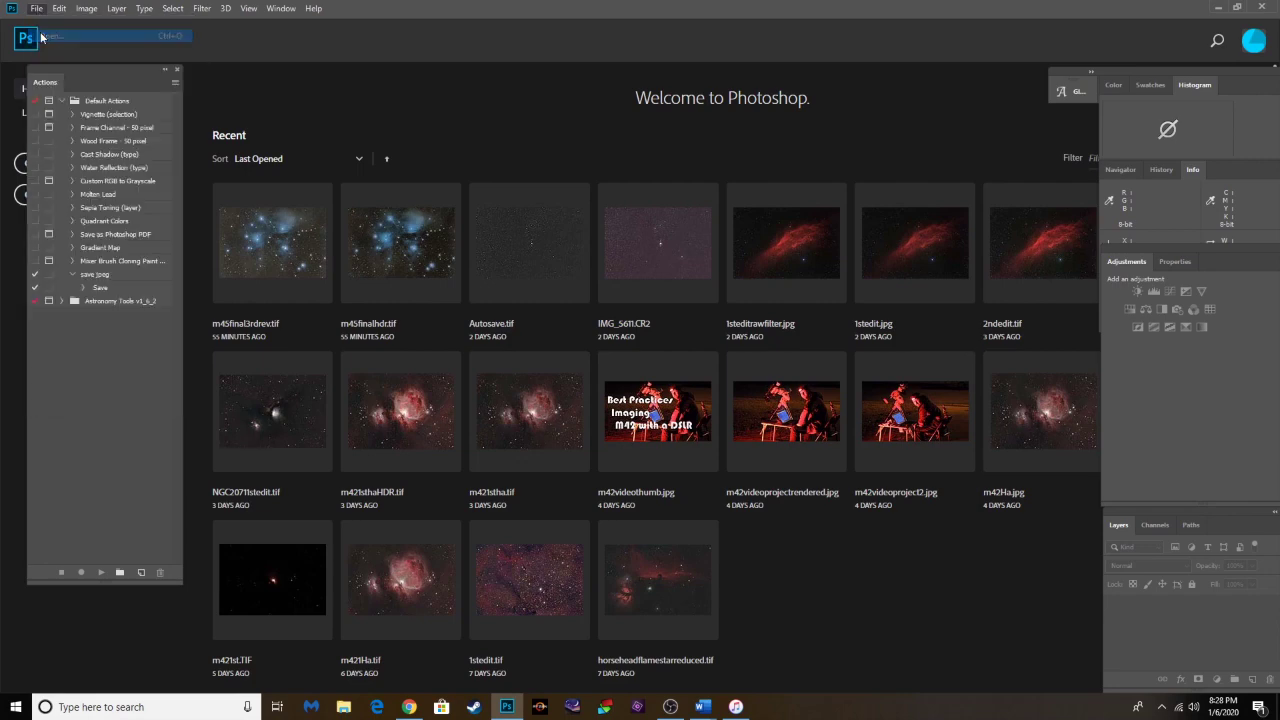
{"action": "left_click", "coordinate": [490, 48]}
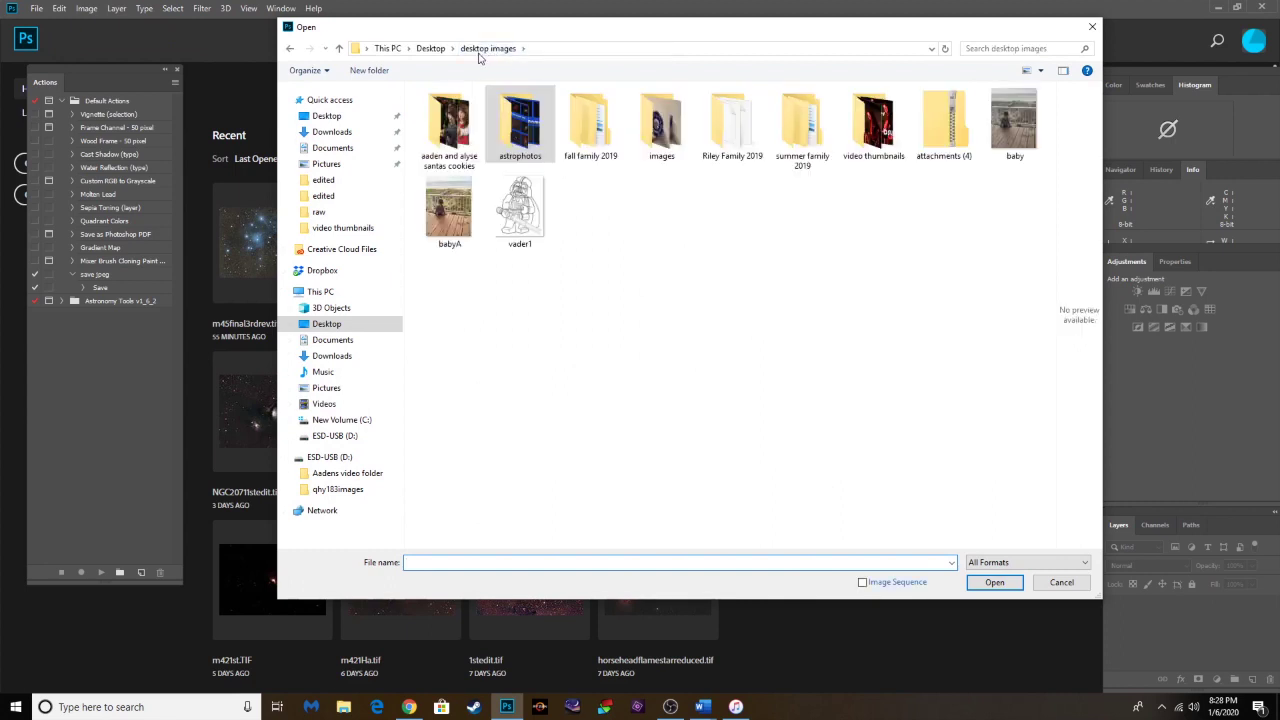
{"action": "double_click", "coordinate": [518, 110]}
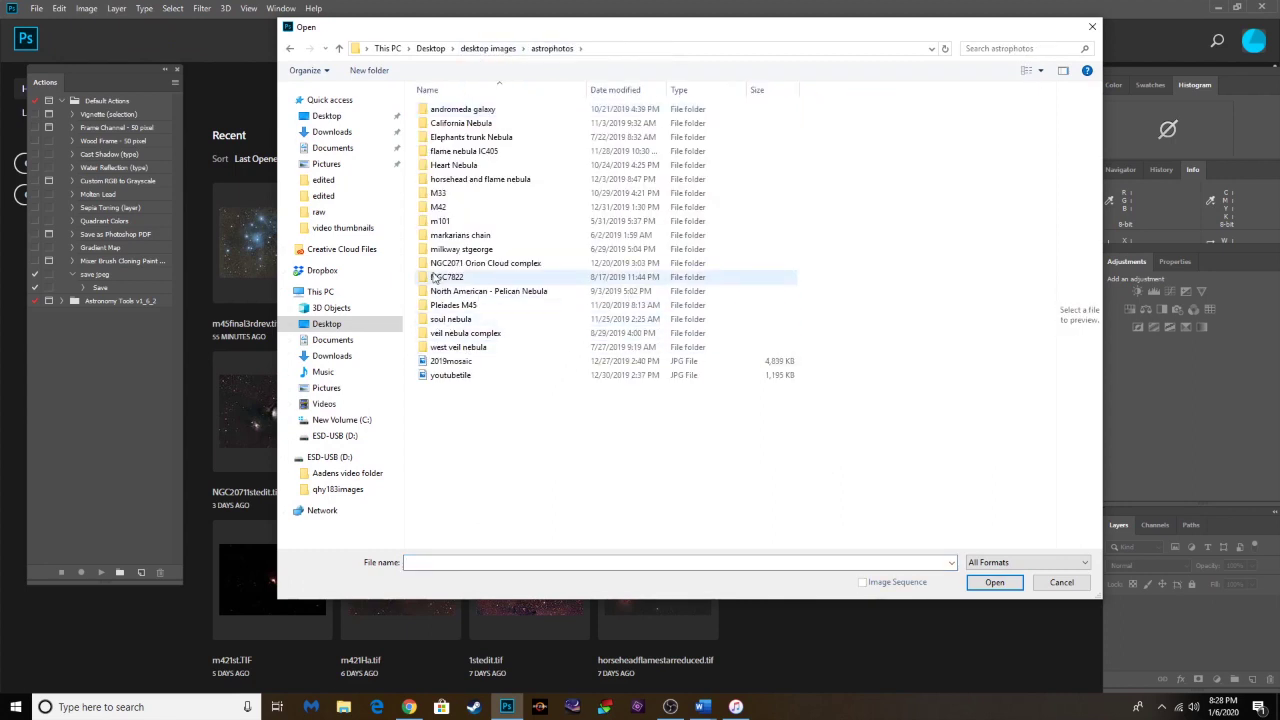
{"action": "double_click", "coordinate": [436, 208]}
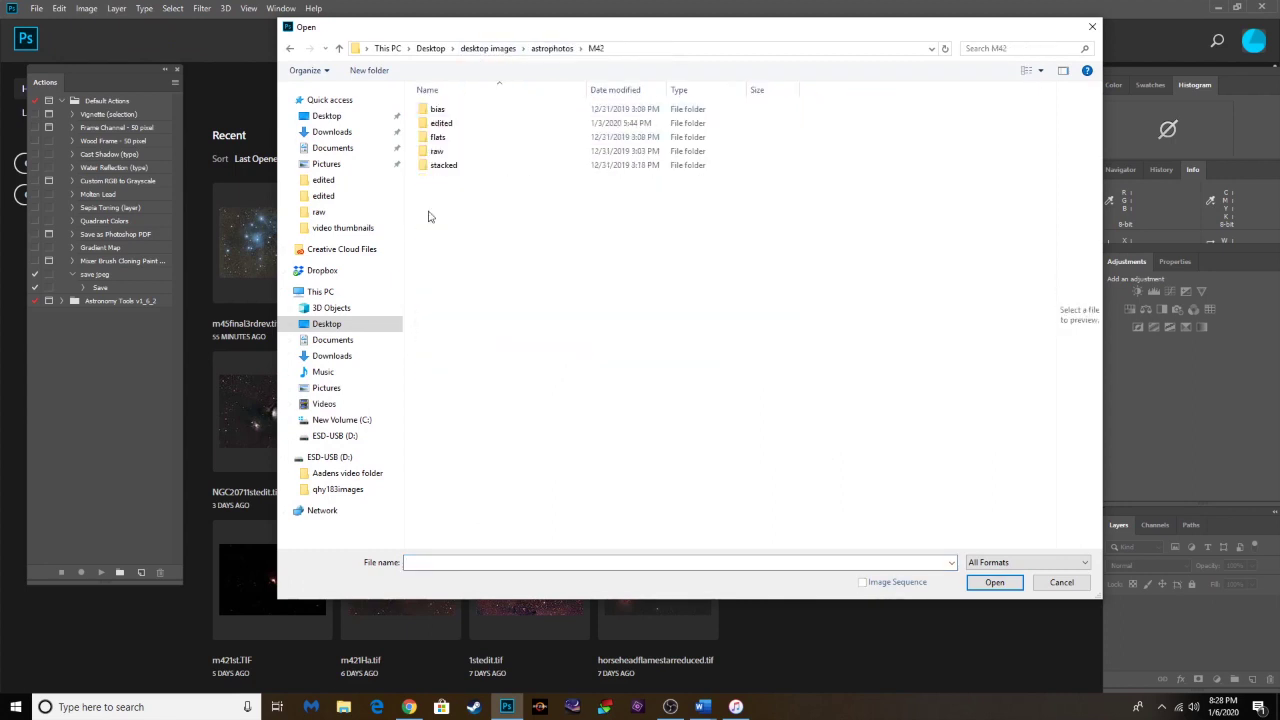
{"action": "double_click", "coordinate": [437, 165]}
{"action": "left_click", "coordinate": [520, 112]}
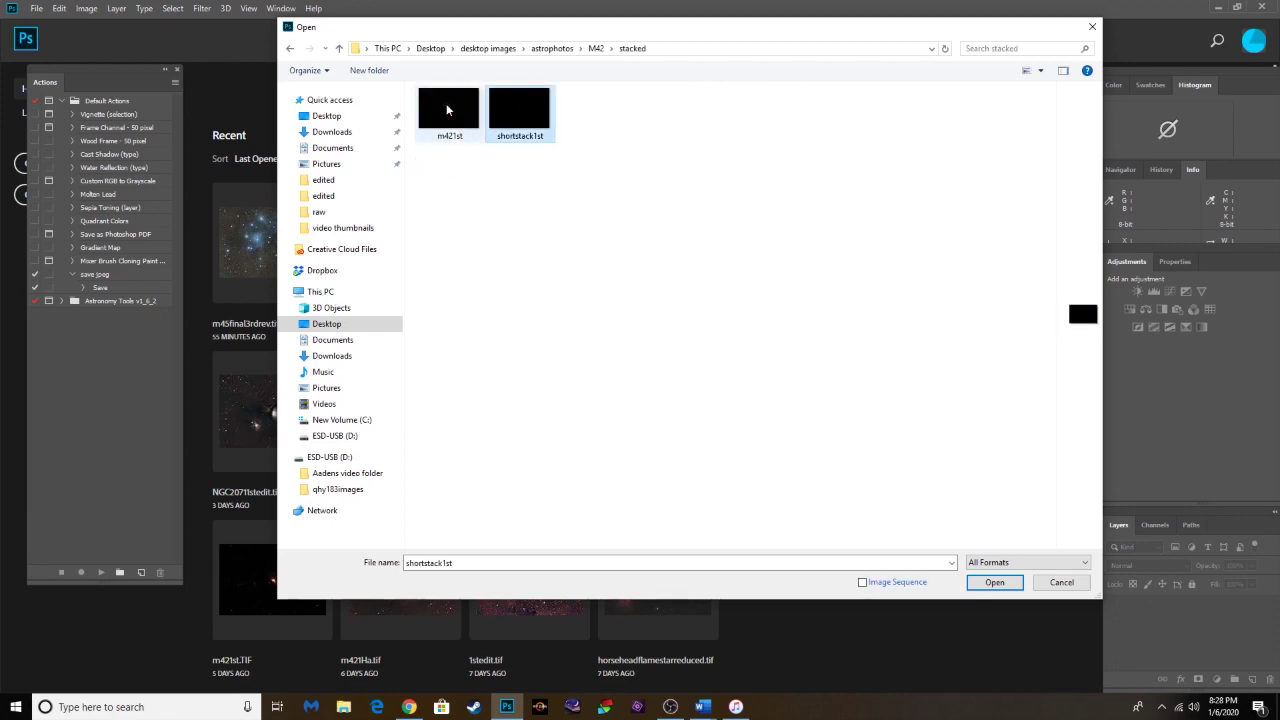
{"action": "left_click", "coordinate": [460, 135]}
{"action": "left_click", "coordinate": [993, 582]}
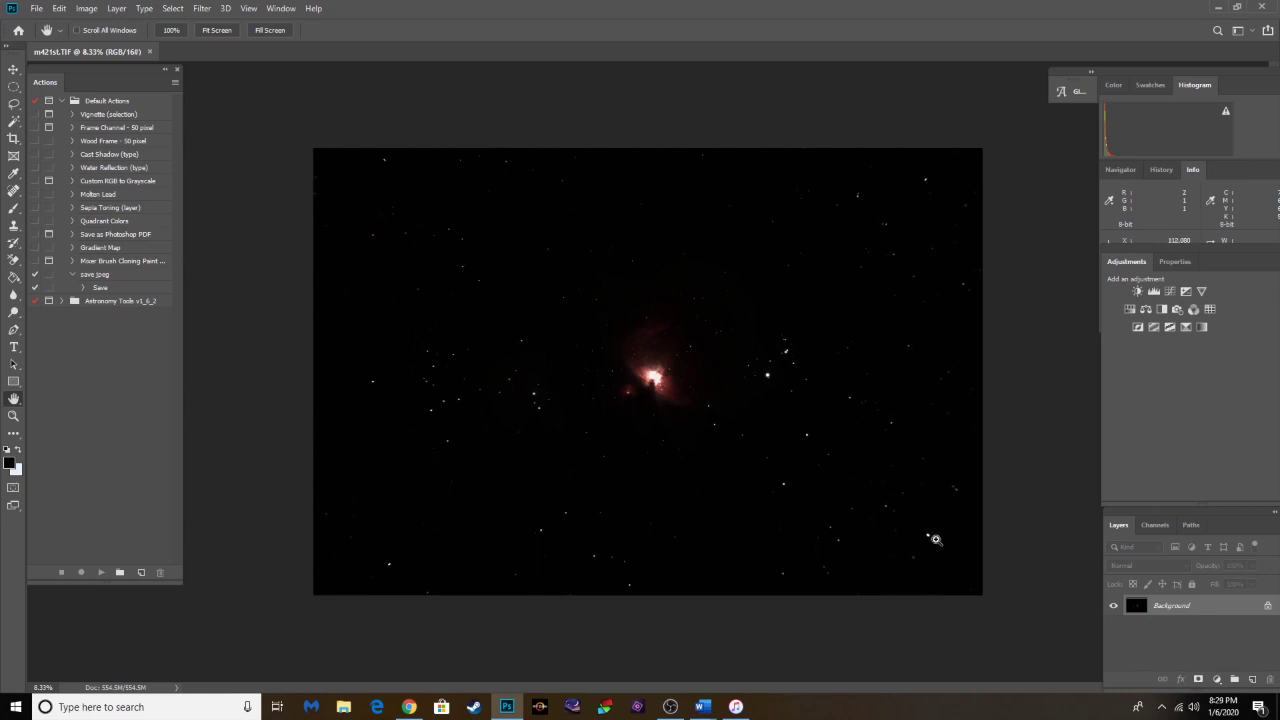
Step: Duplicate the background layer and show the Navigator preview and the image's colour channels
{"action": "key", "text": "ctrl+j"}
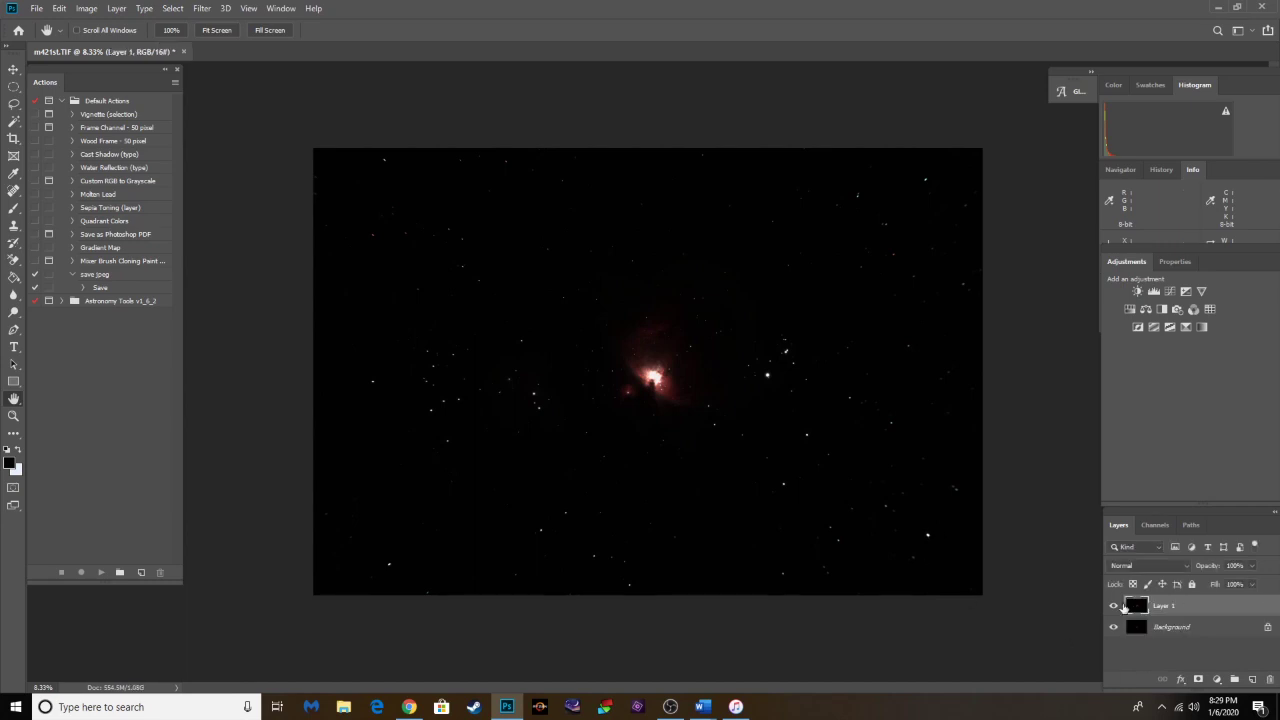
{"action": "left_click", "coordinate": [1129, 170]}
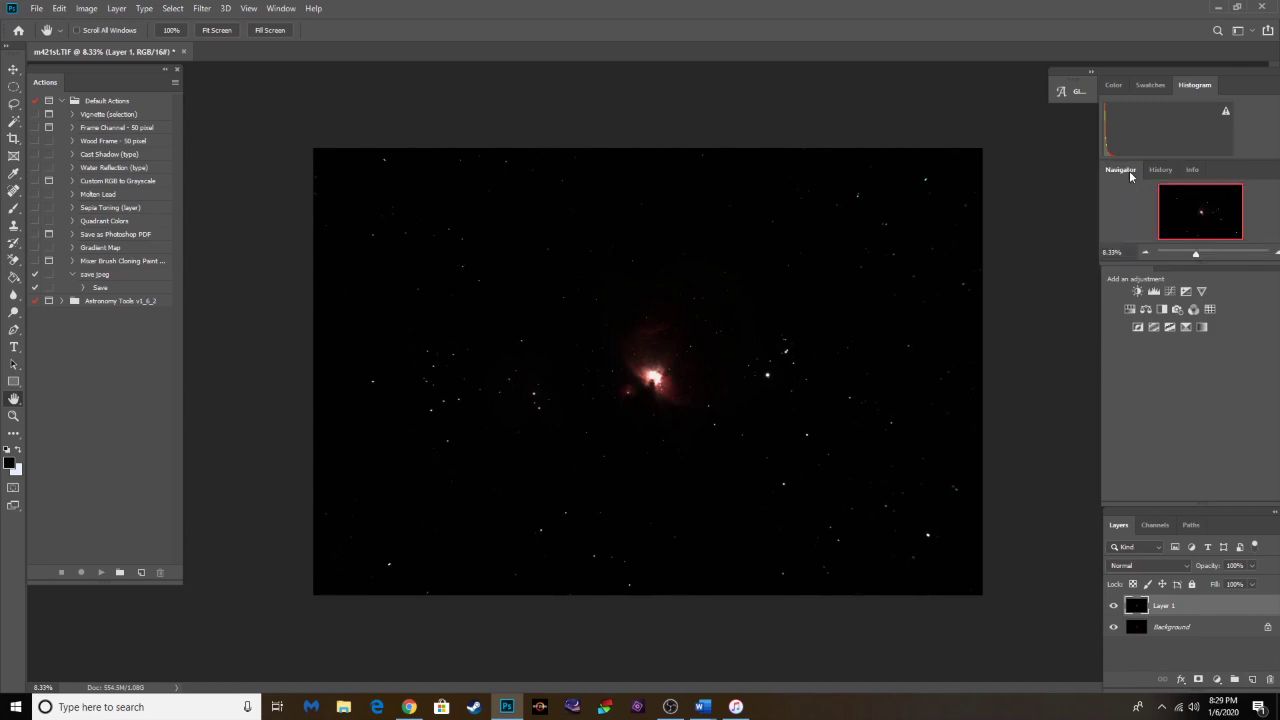
{"action": "left_click", "coordinate": [1156, 524]}
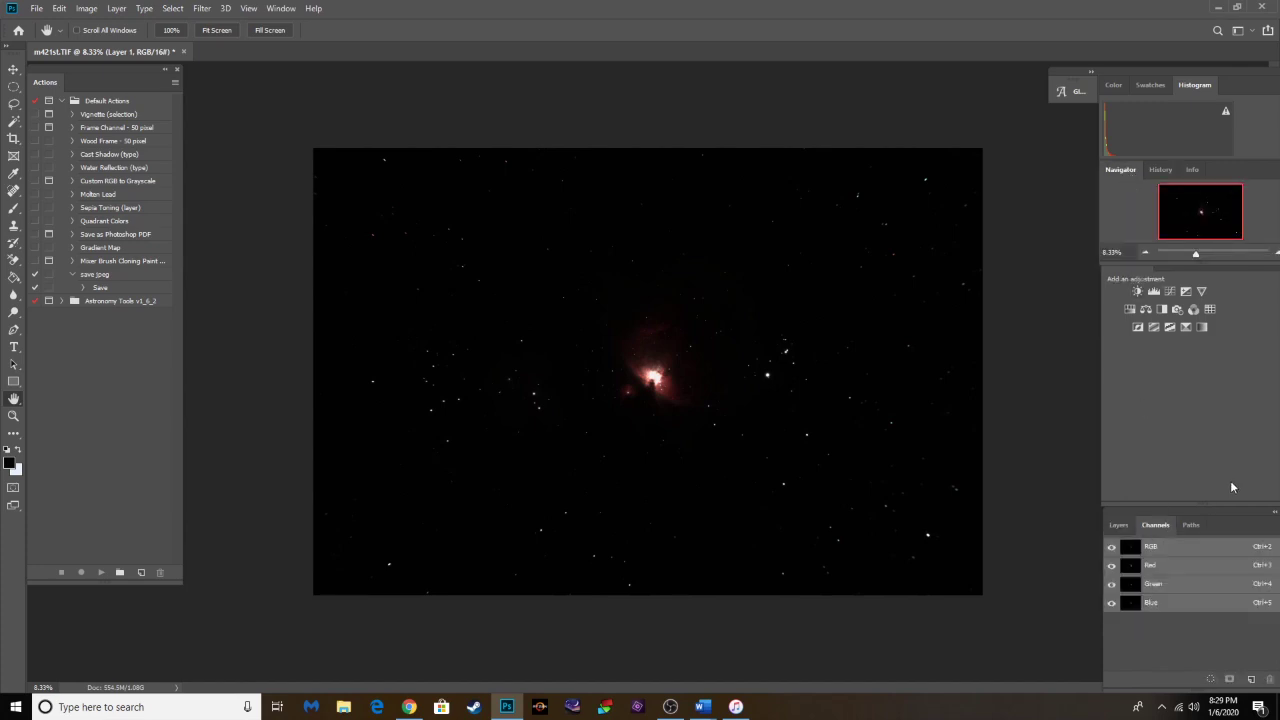
Step: Add a Curves adjustment that steeply raises the RGB shadows and midtones, and flatten the image
{"action": "left_click", "coordinate": [1169, 291]}
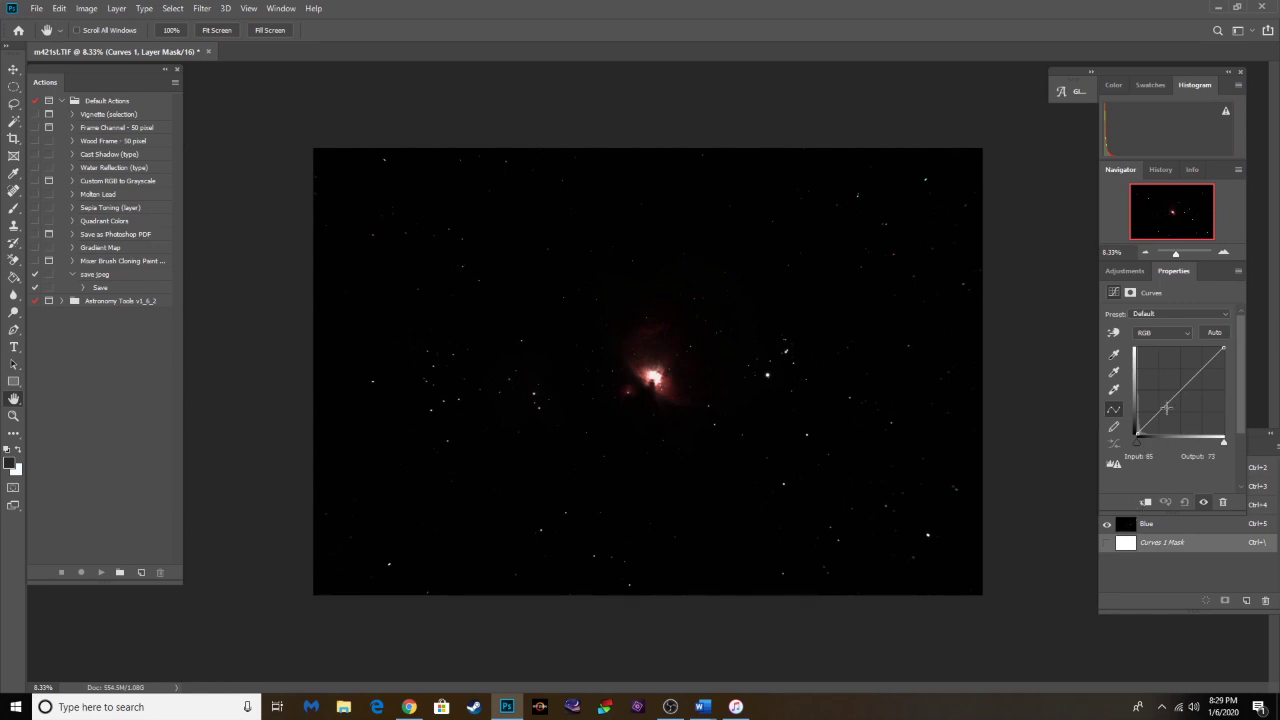
{"action": "left_click_drag", "start_coordinate": [1169, 403], "coordinate": [1162, 364]}
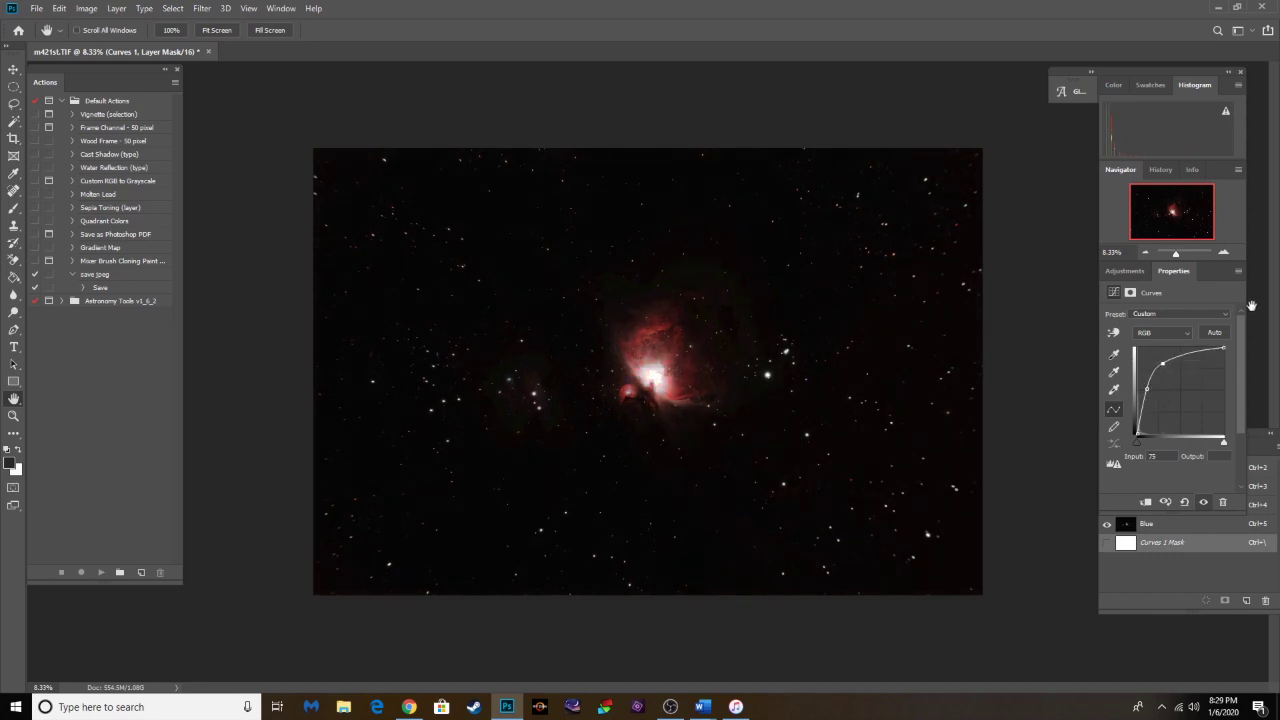
{"action": "left_click", "coordinate": [116, 8]}
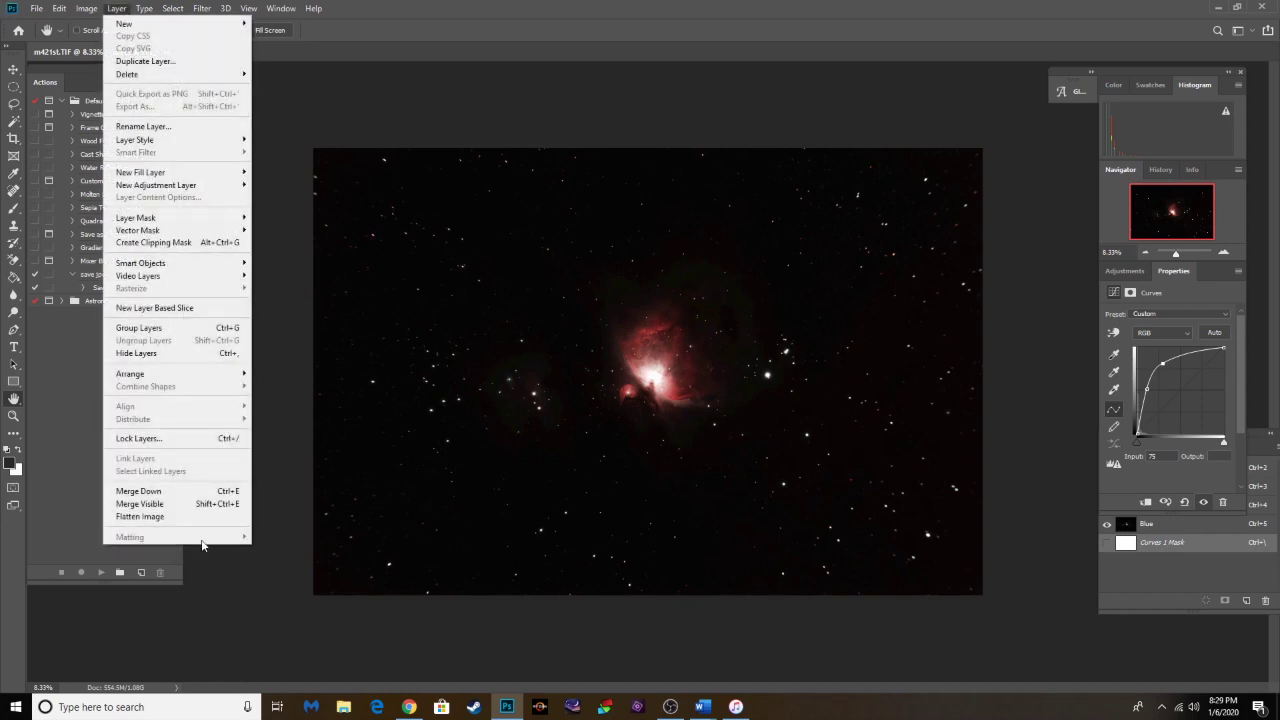
{"action": "left_click", "coordinate": [152, 517]}
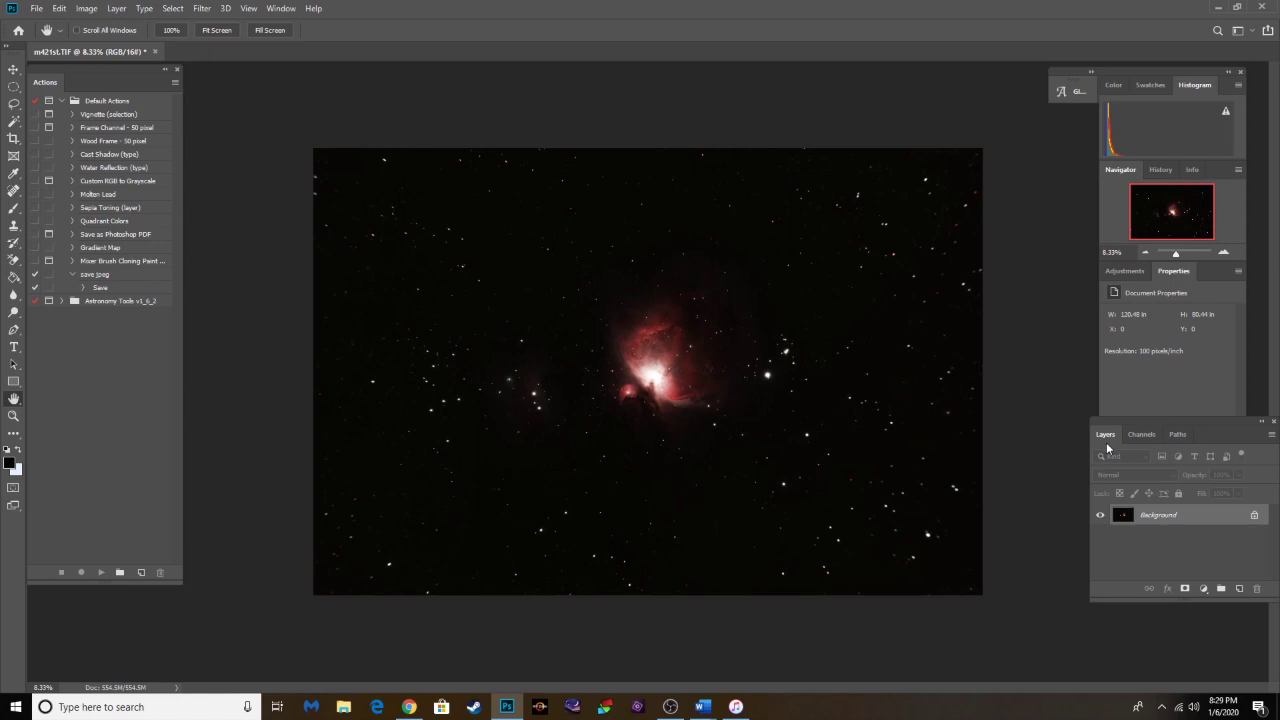
Step: Resize the image to 20 inches wide at a resolution of 300 pixels/inch
{"action": "left_click", "coordinate": [86, 8]}
{"action": "left_click", "coordinate": [97, 107]}
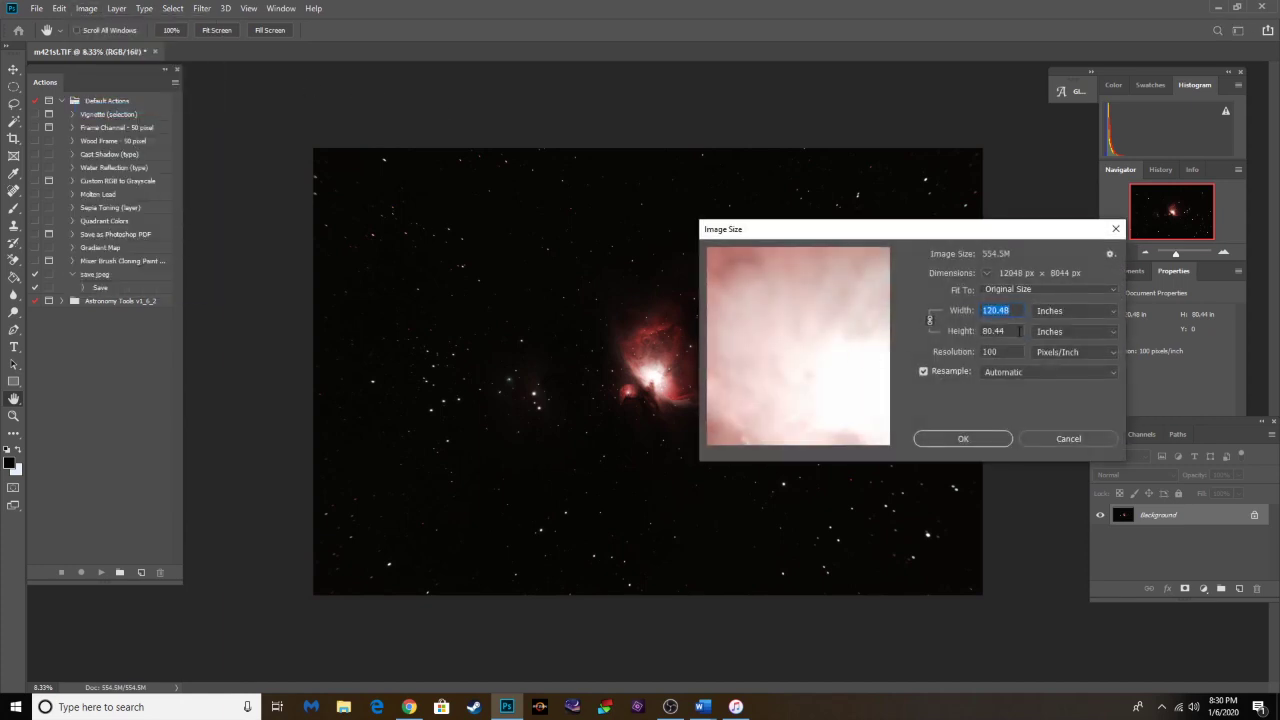
{"action": "type", "text": "20"}
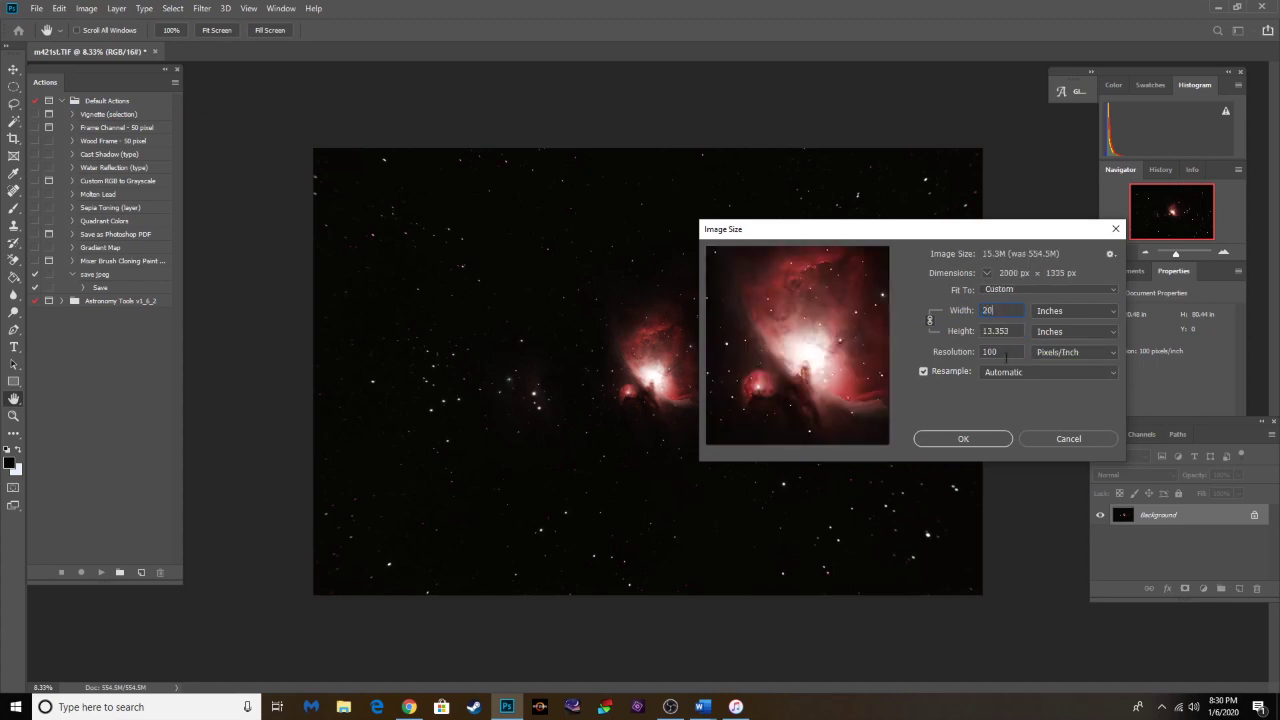
{"action": "left_click", "coordinate": [945, 352]}
{"action": "type", "text": "300"}
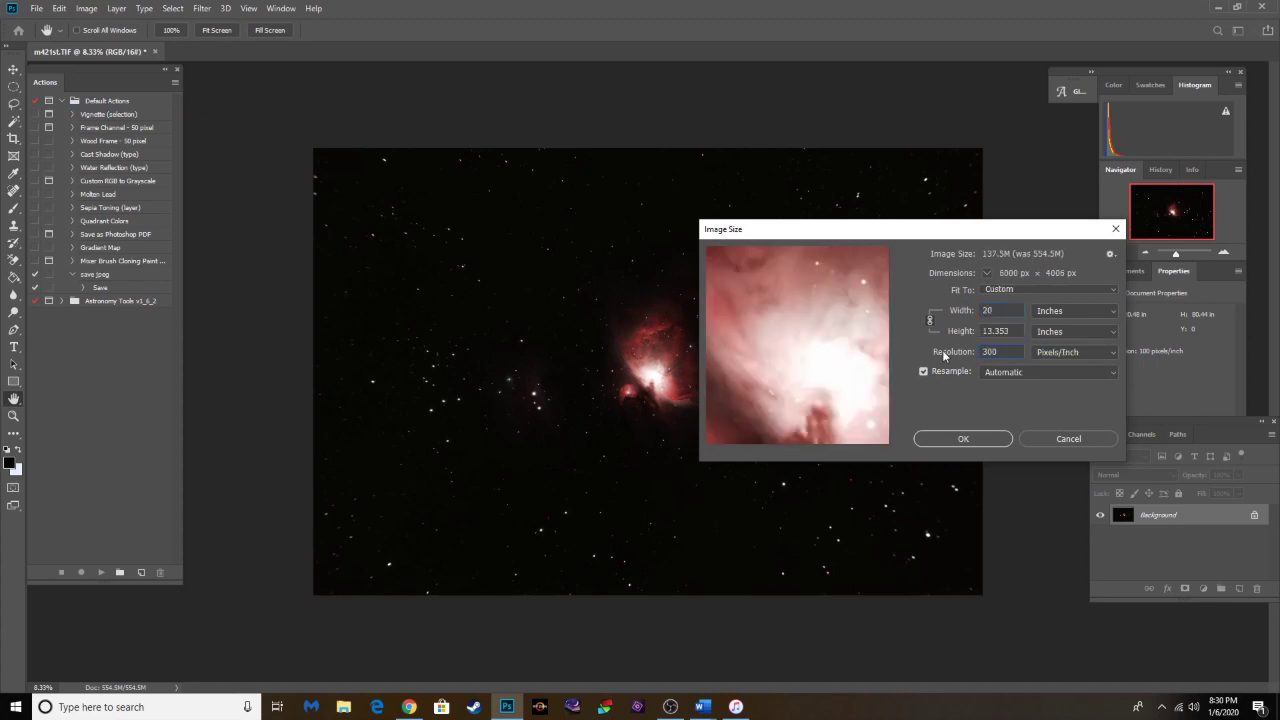
{"action": "left_click", "coordinate": [964, 439]}
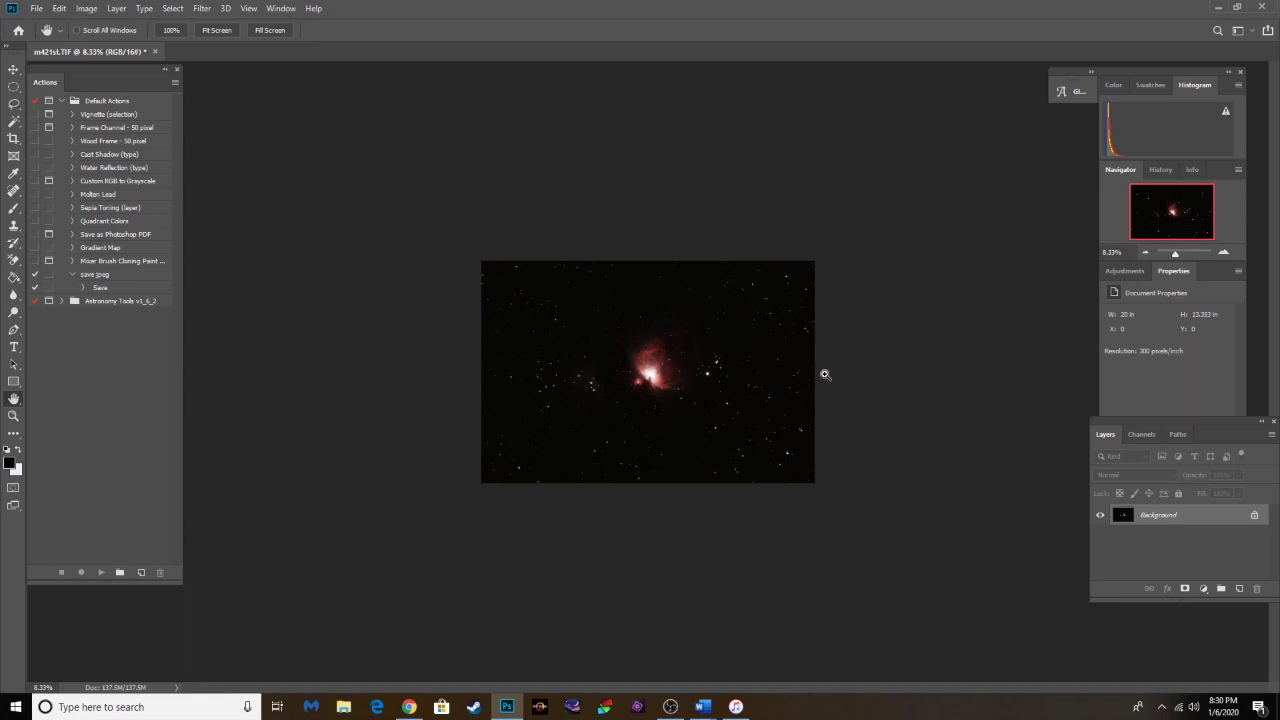
Step: Duplicate the background layer, raise its RGB shadows and midtones steeply with a Curves adjustment holding a point at input 101, and flatten the image
{"action": "key", "text": "ctrl+j"}
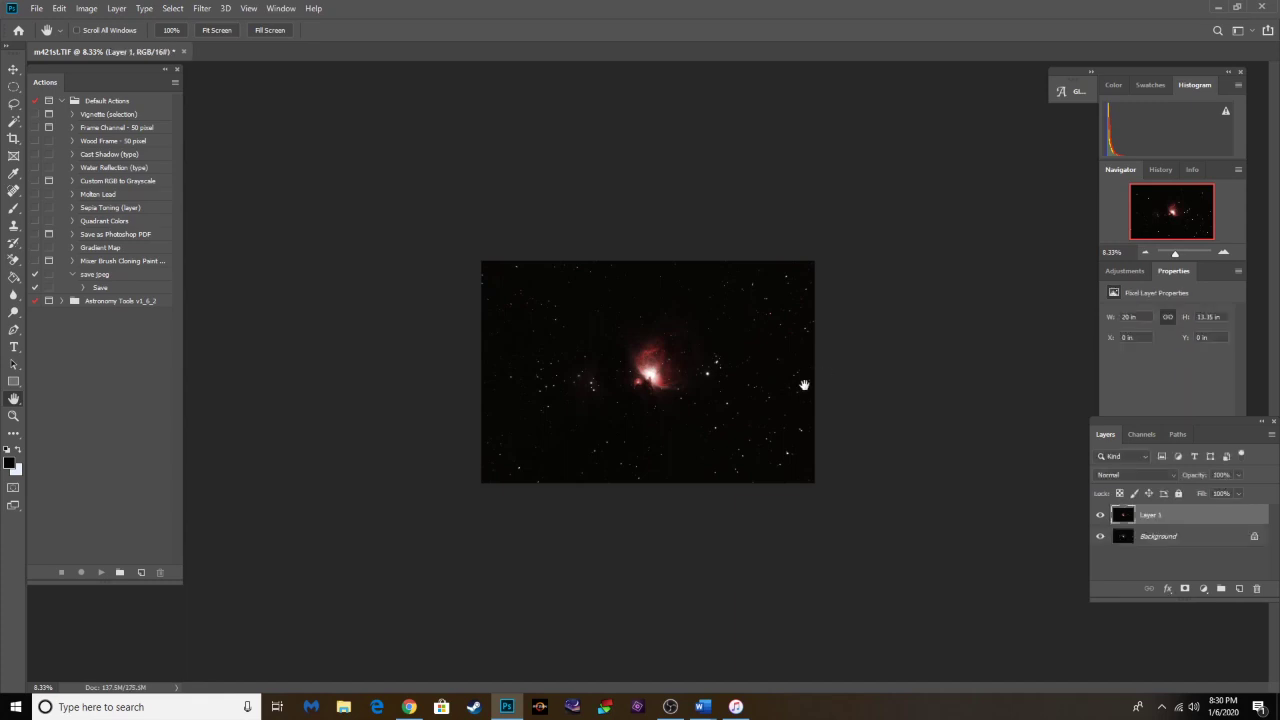
{"action": "left_click", "coordinate": [1127, 270]}
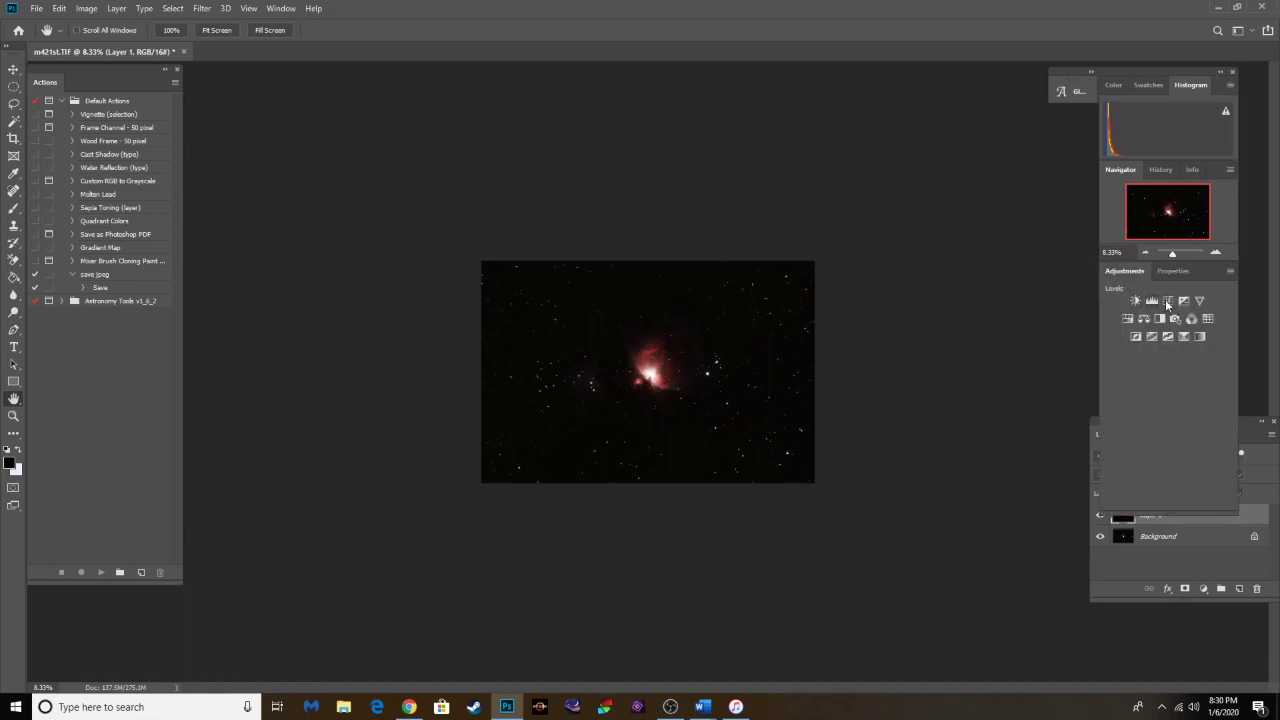
{"action": "left_click", "coordinate": [1167, 300]}
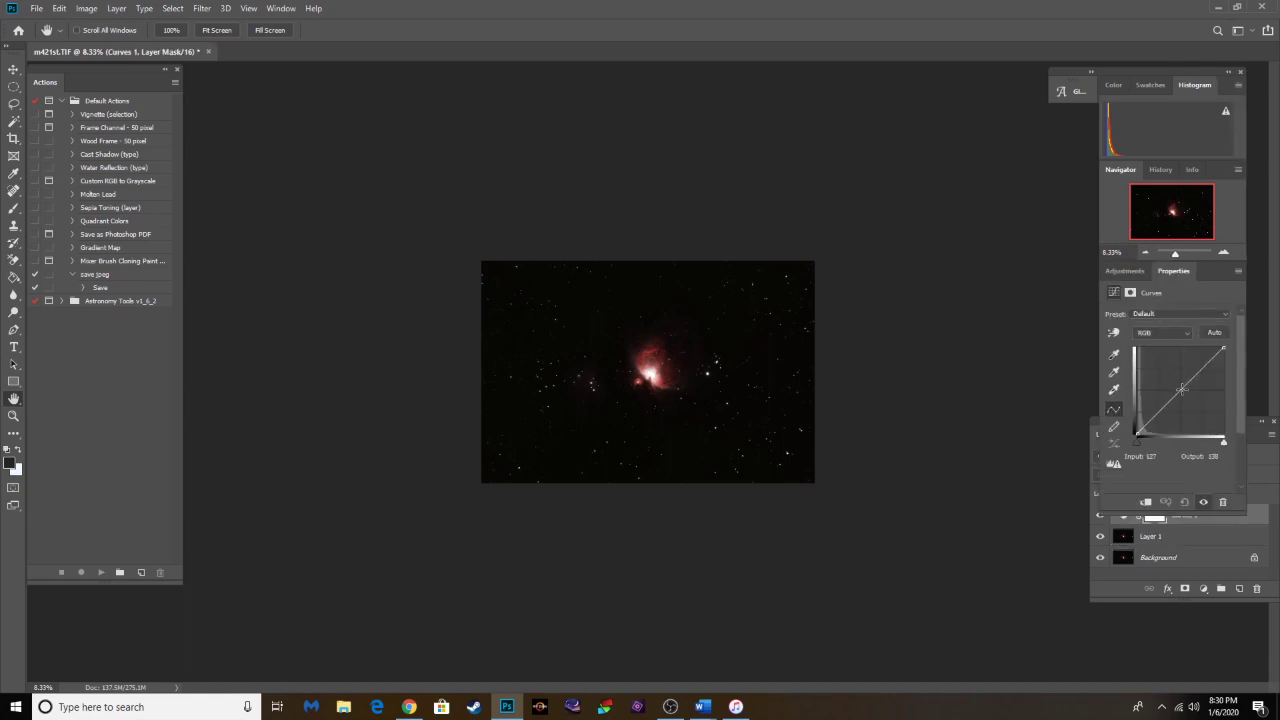
{"action": "left_click_drag", "start_coordinate": [1181, 389], "coordinate": [1171, 362]}
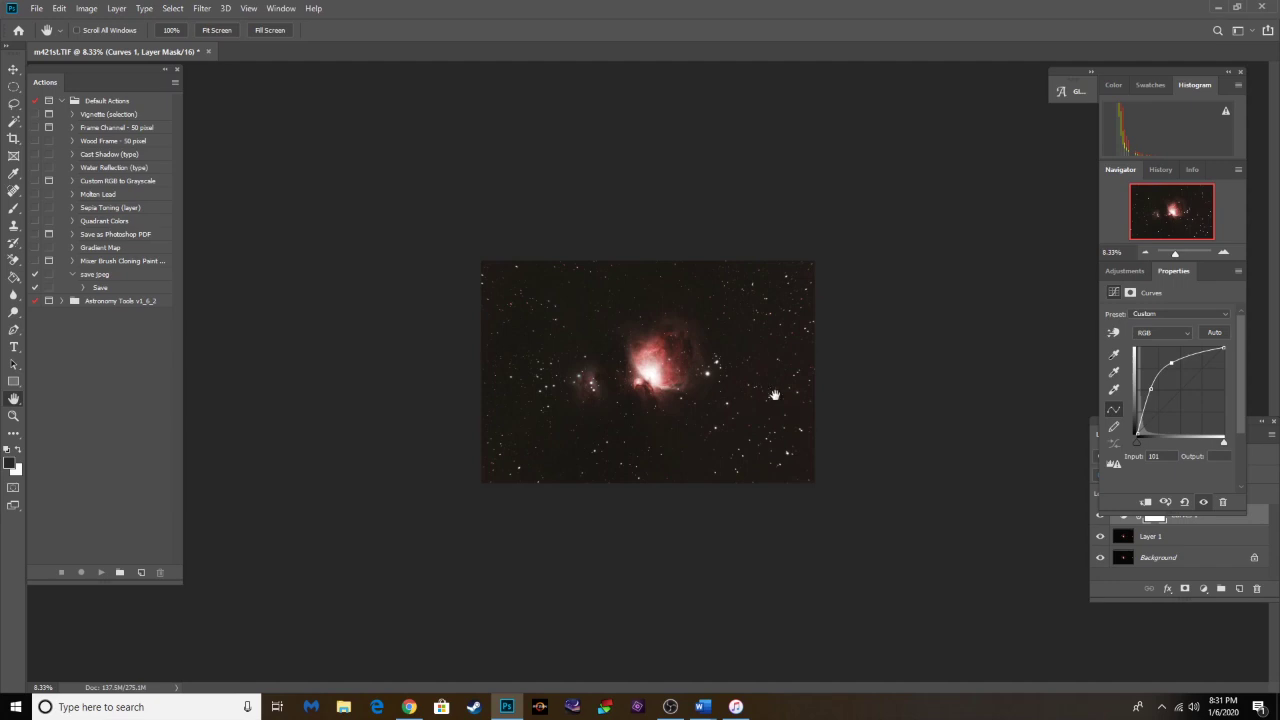
{"action": "left_click", "coordinate": [1190, 540]}
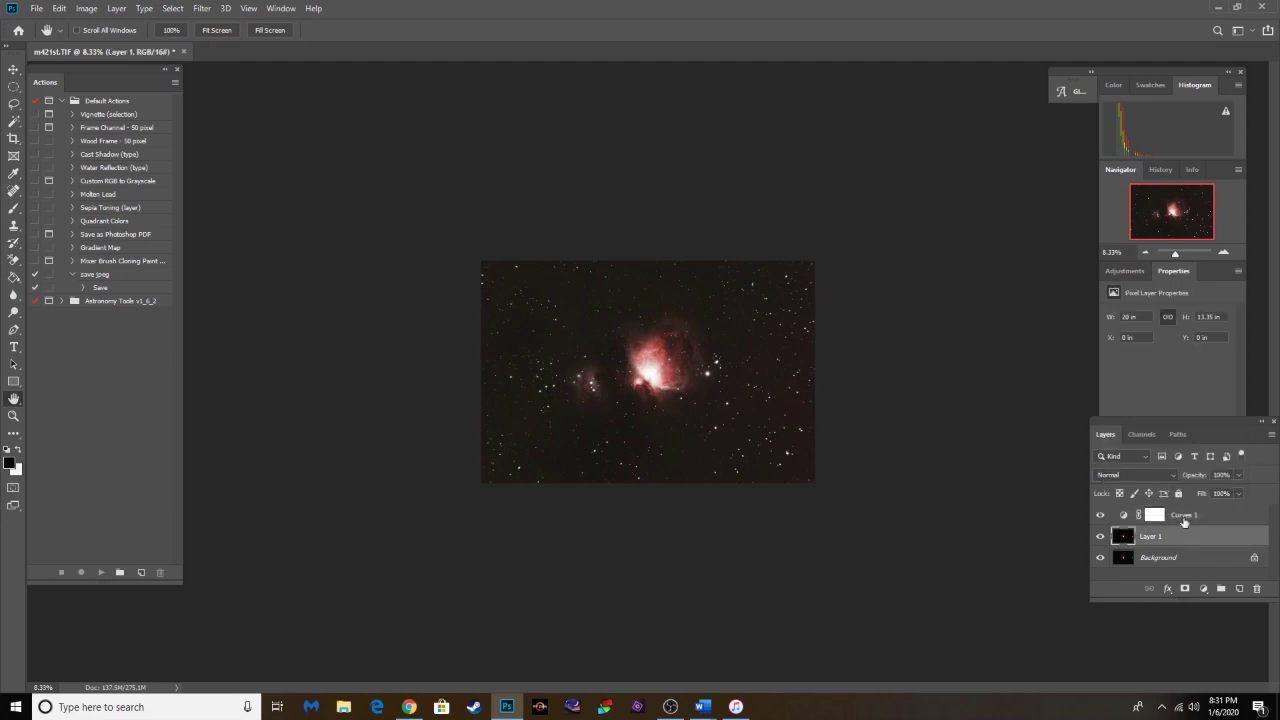
{"action": "left_click", "coordinate": [119, 12]}
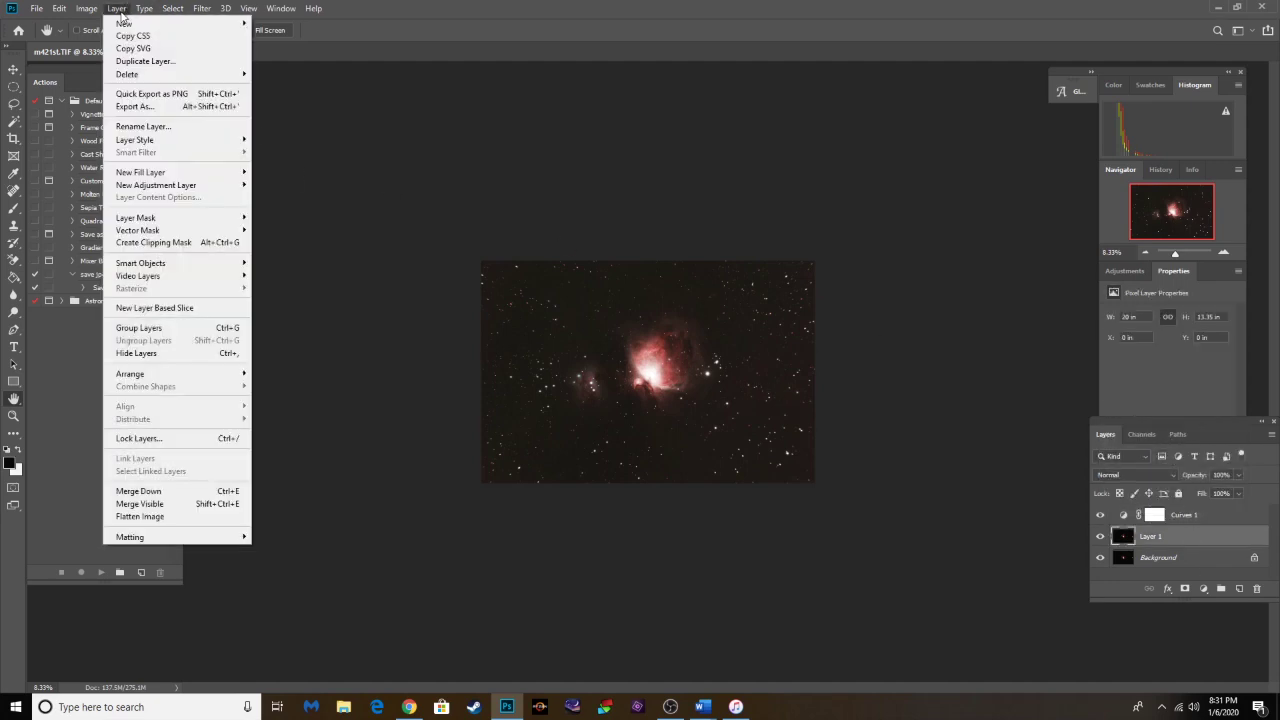
{"action": "left_click", "coordinate": [180, 516]}
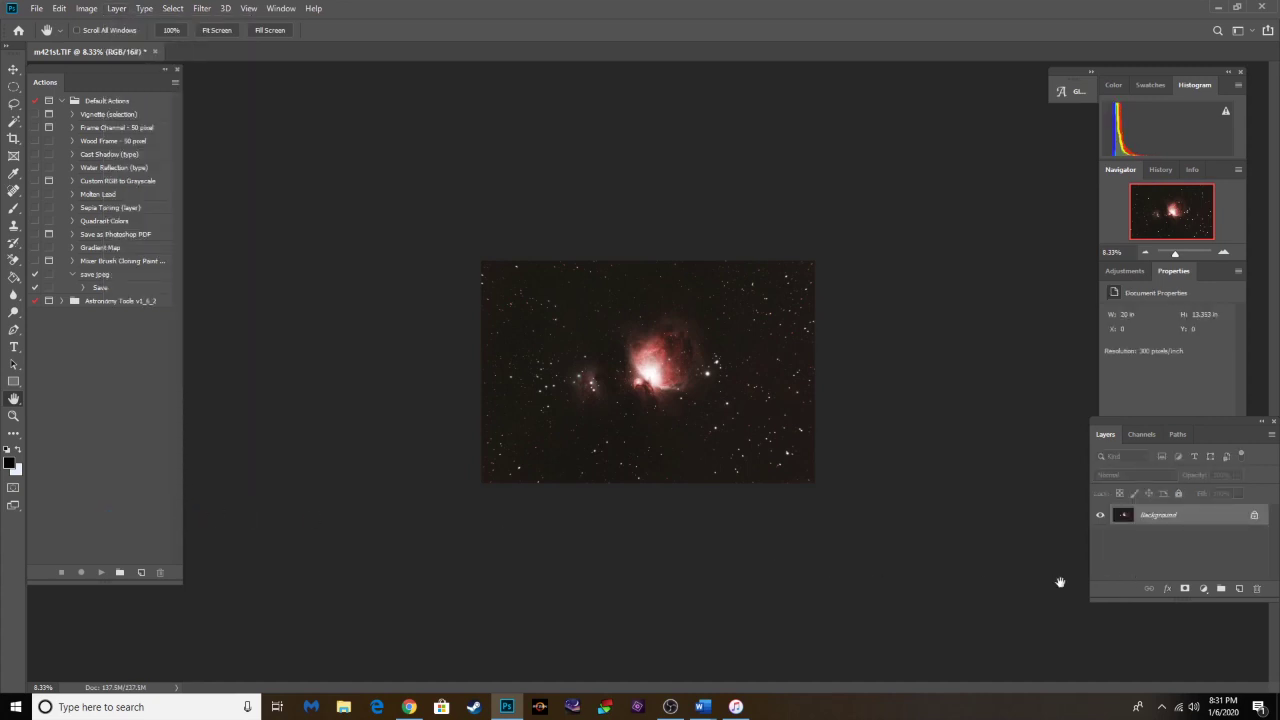
Step: Stretch a copy of the background with another Curves adjustment, lifting the RGB shadows strongly and anchoring the highlights at input 162, and flatten the image
{"action": "key", "text": "ctrl+j"}
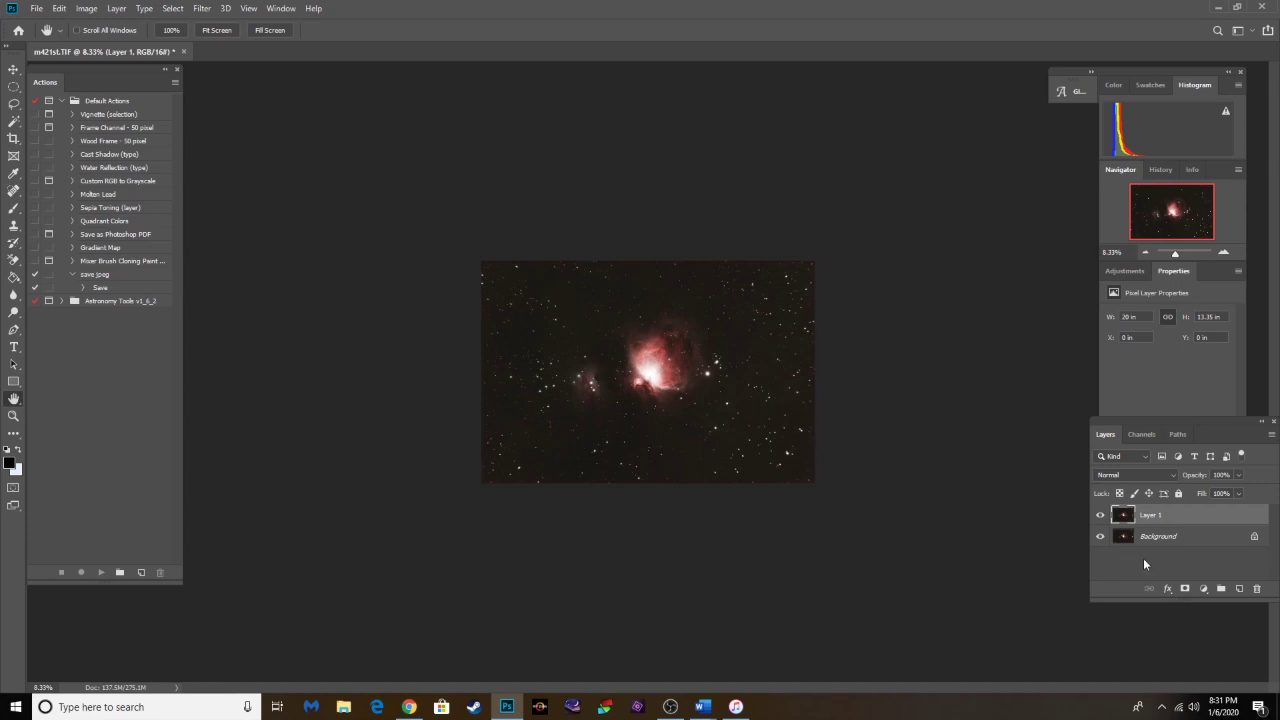
{"action": "left_click", "coordinate": [117, 8]}
{"action": "left_click", "coordinate": [146, 516]}
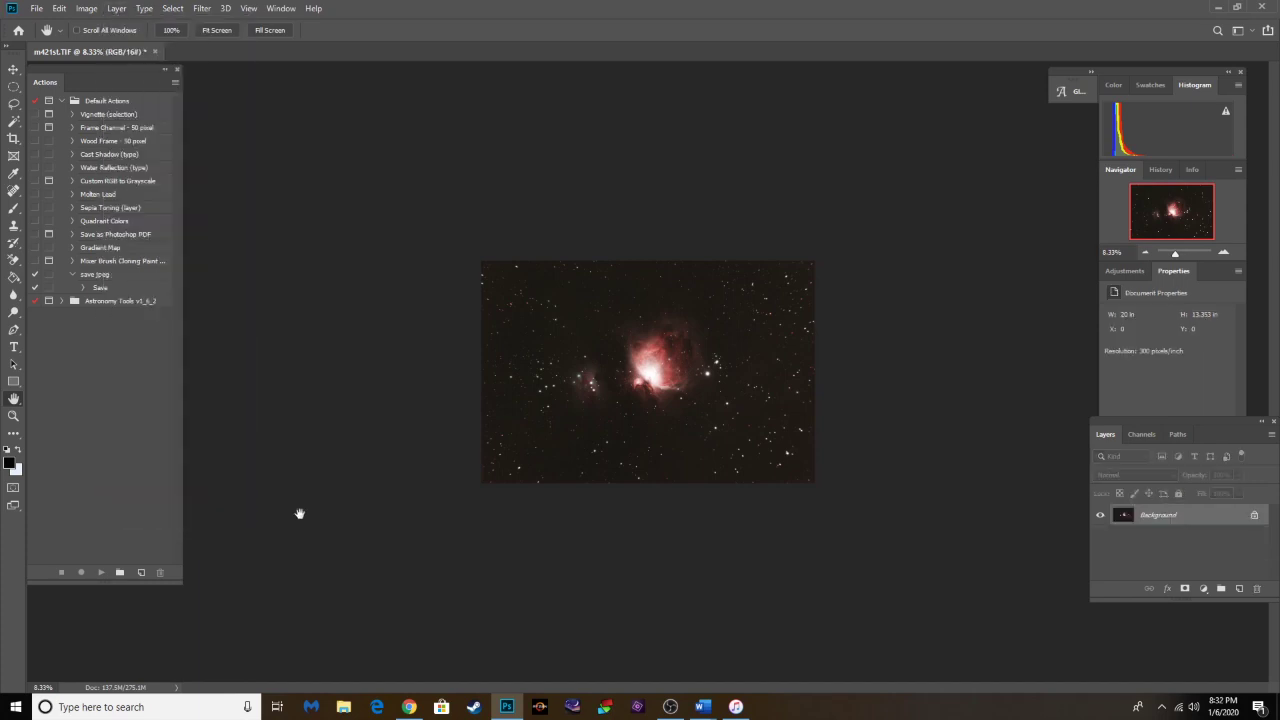
{"action": "key", "text": "ctrl+z"}
{"action": "key", "text": "ctrl+m"}
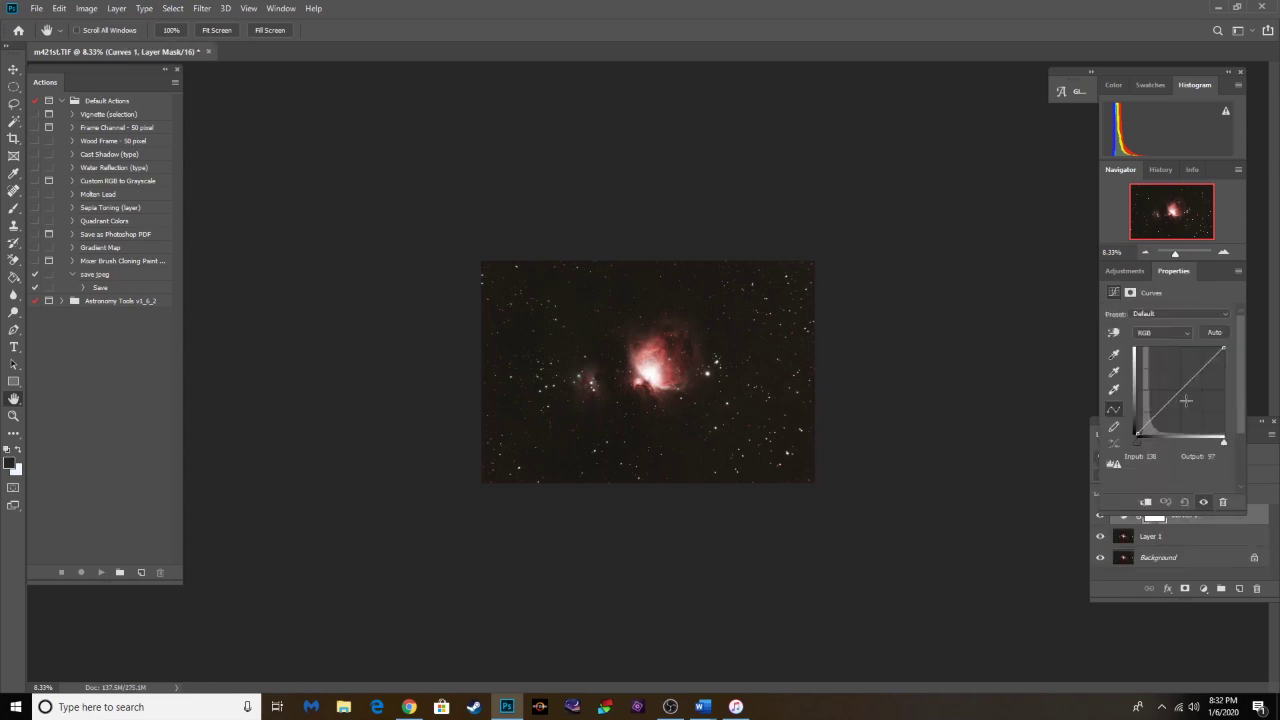
{"action": "left_click_drag", "start_coordinate": [1180, 398], "coordinate": [1153, 395]}
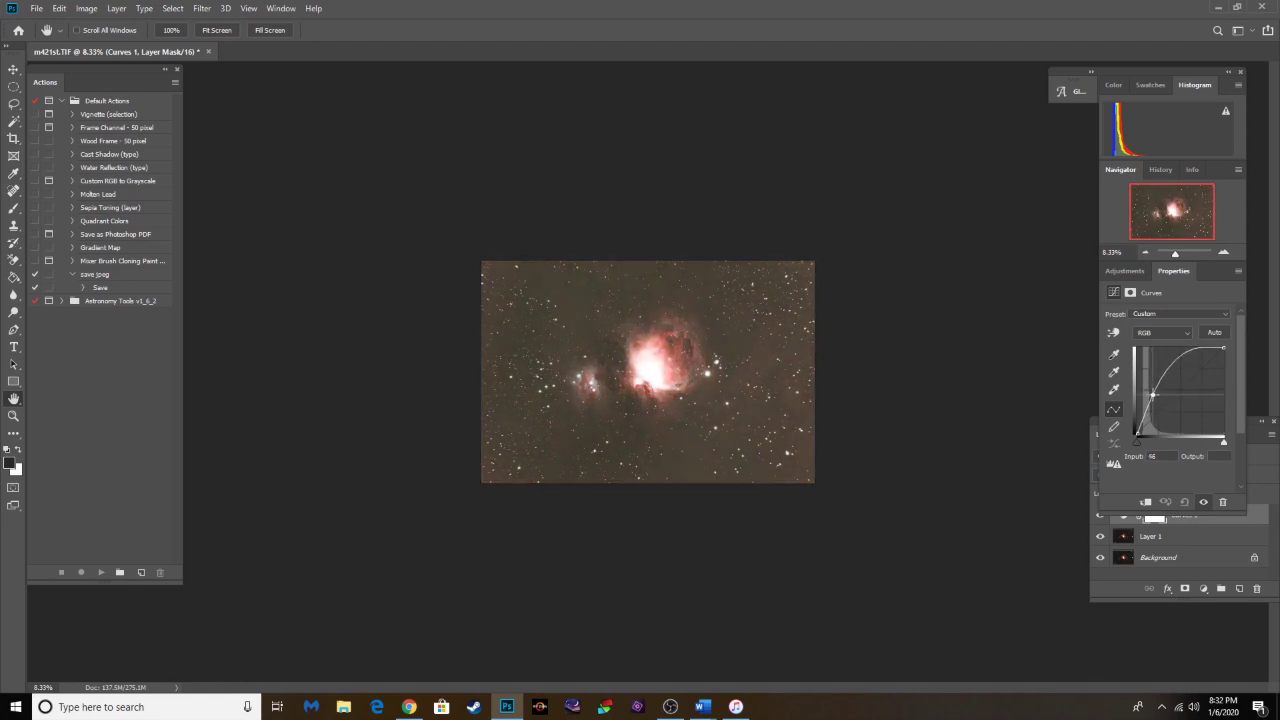
{"action": "left_click", "coordinate": [1192, 355]}
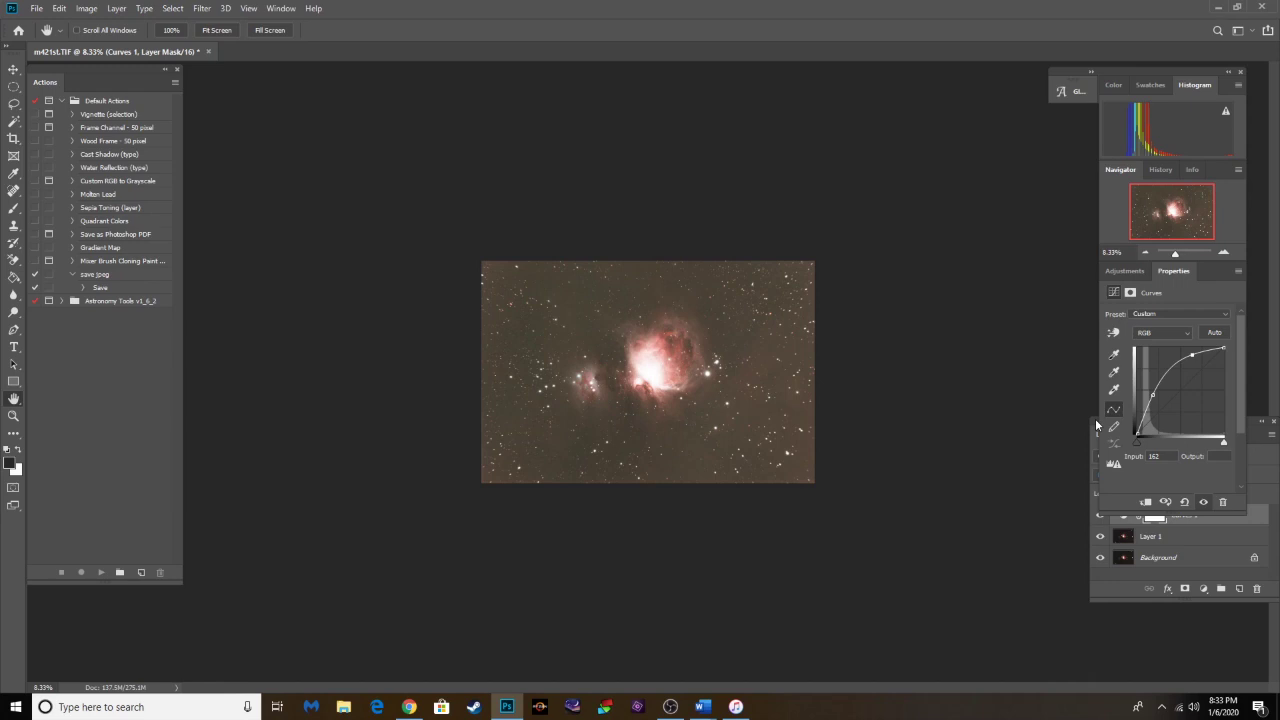
{"action": "left_click_drag", "start_coordinate": [1096, 426], "coordinate": [1096, 433]}
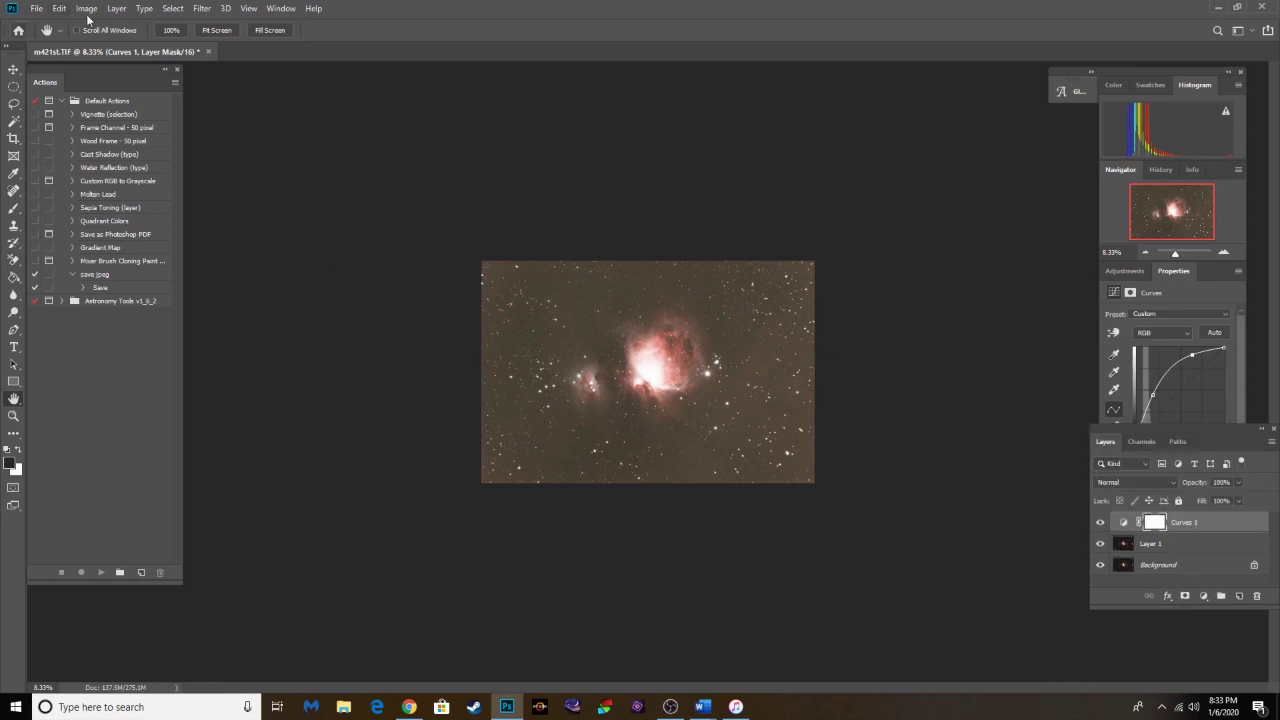
{"action": "left_click", "coordinate": [116, 10]}
{"action": "left_click", "coordinate": [157, 517]}
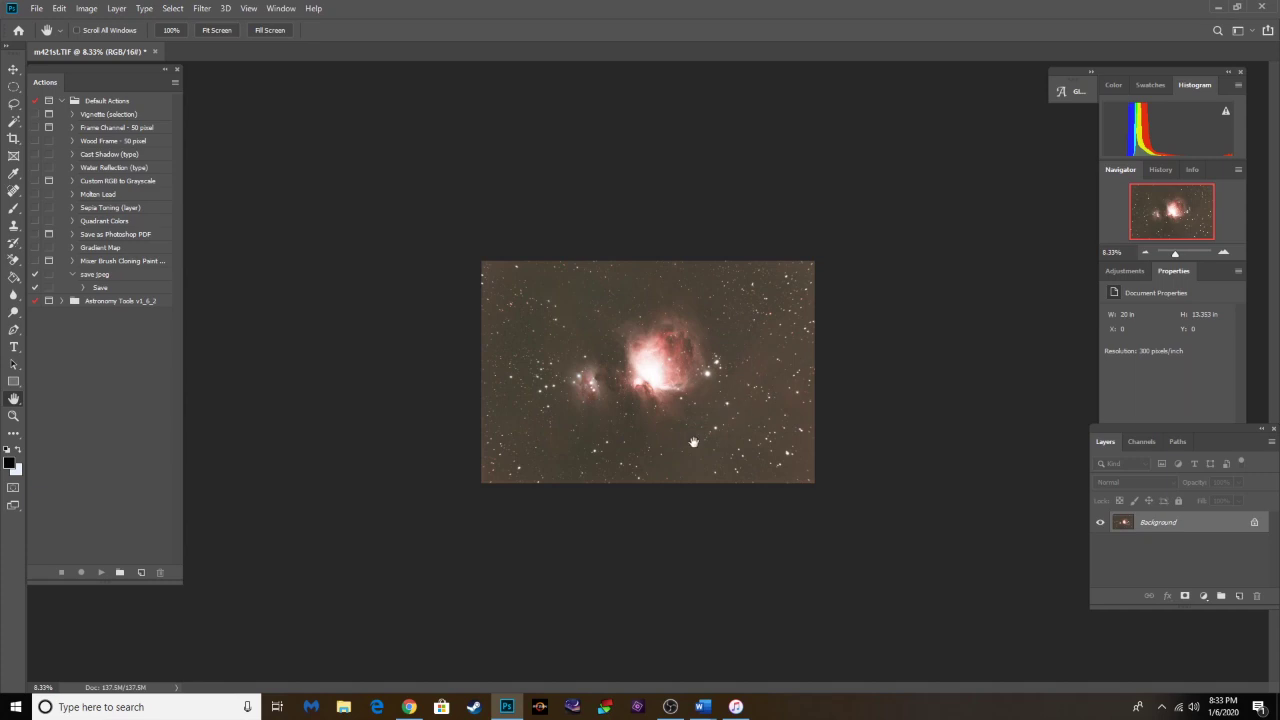
Step: Duplicate the background layer and fill the copy with the sky colour sampled near the Orion Nebula, using an 11 by 11 average Eyedropper
{"action": "key", "text": "ctrl+j"}
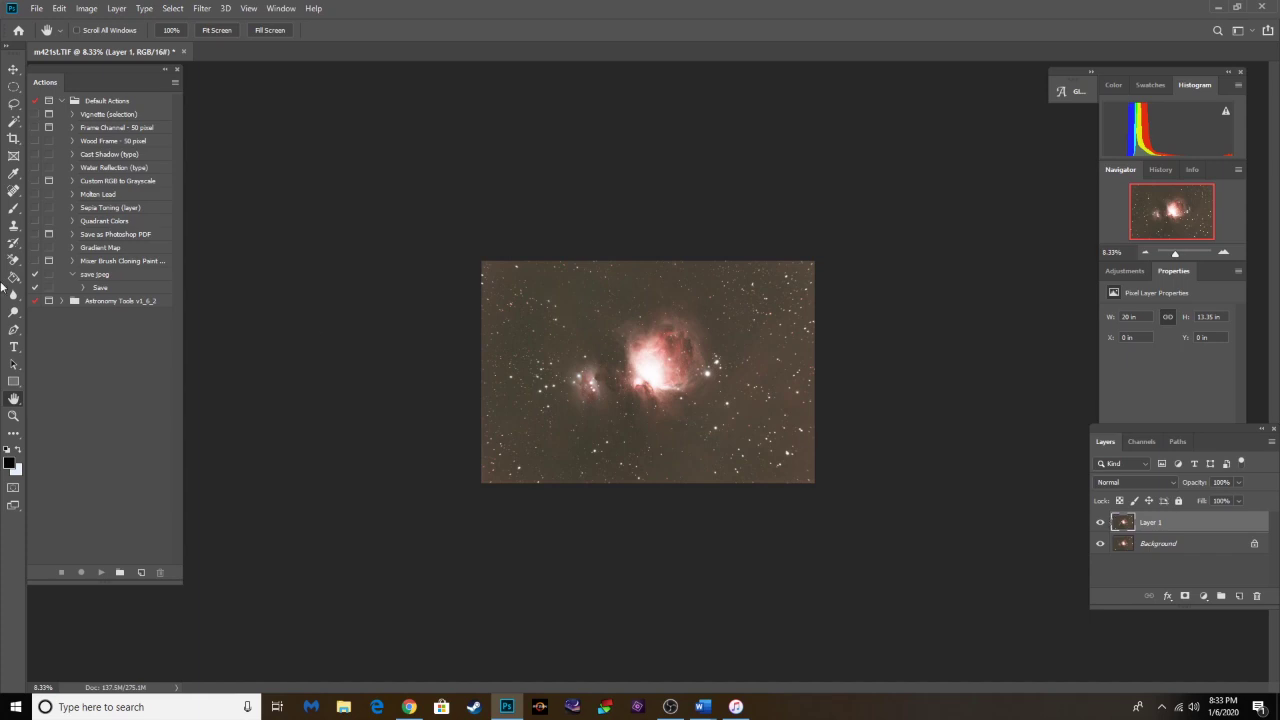
{"action": "left_click", "coordinate": [13, 174]}
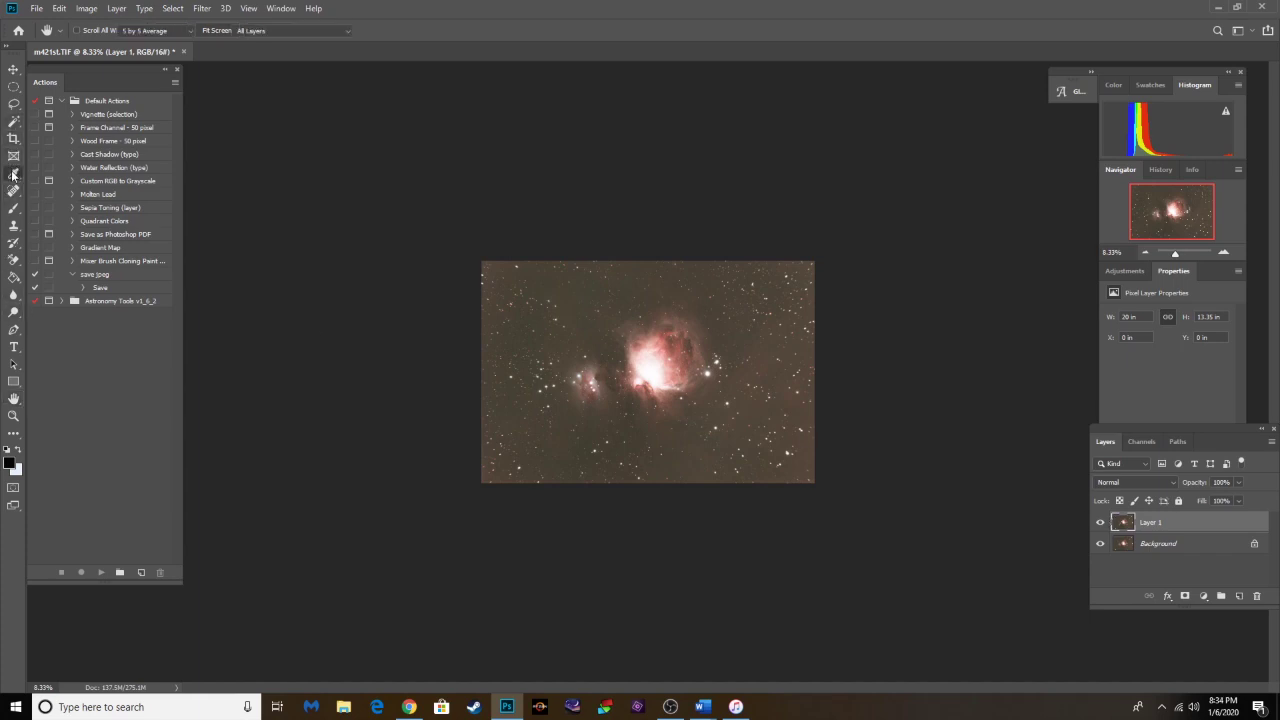
{"action": "left_click_drag", "start_coordinate": [13, 174], "coordinate": [50, 178]}
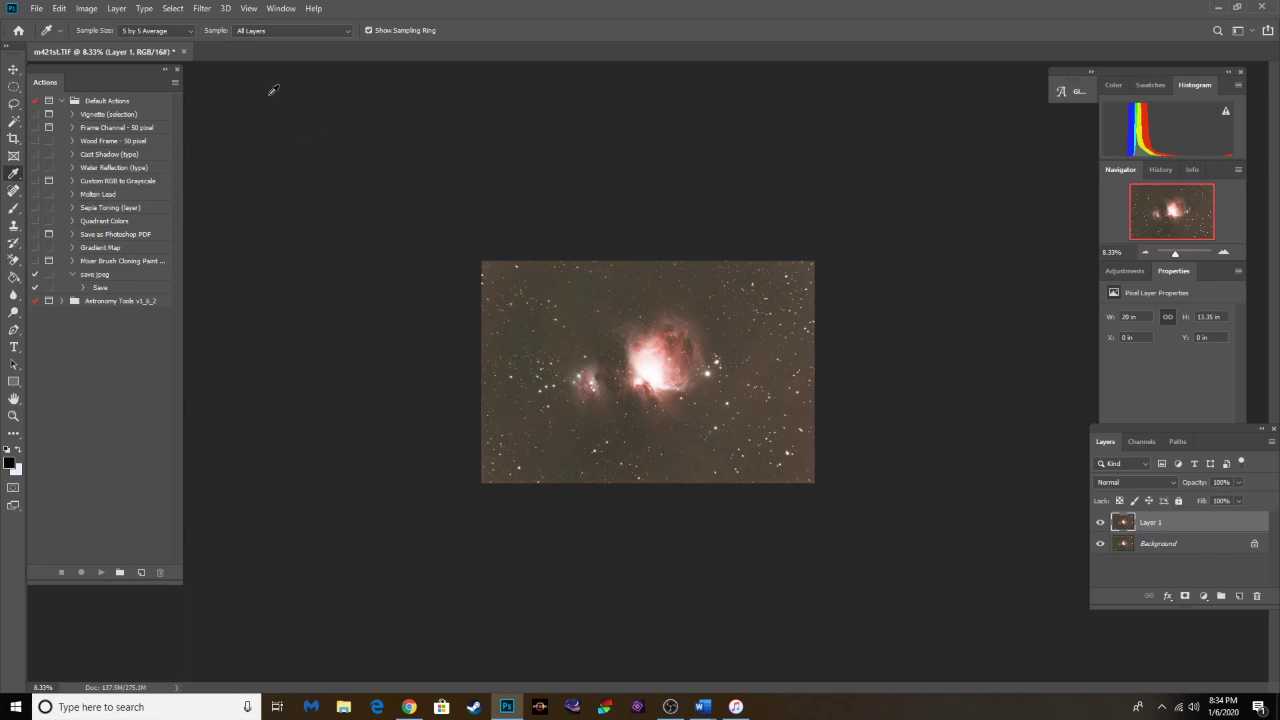
{"action": "left_click", "coordinate": [189, 33]}
{"action": "left_click", "coordinate": [180, 46]}
{"action": "left_click", "coordinate": [534, 333]}
{"action": "key", "text": "alt+BackSpace"}
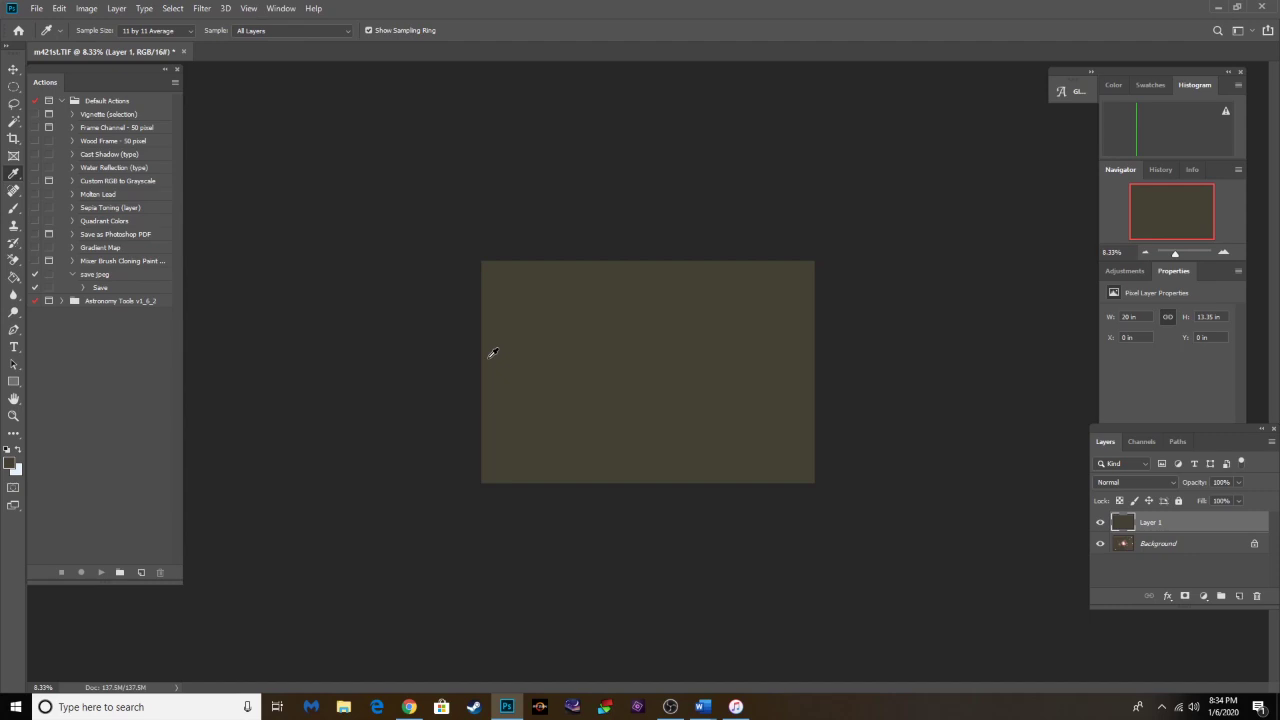
Step: Use Apply Image on the Background layer with the merged RGB source, Subtract blending, 100% opacity, scale 1 and offset 30
{"action": "left_click", "coordinate": [1123, 548]}
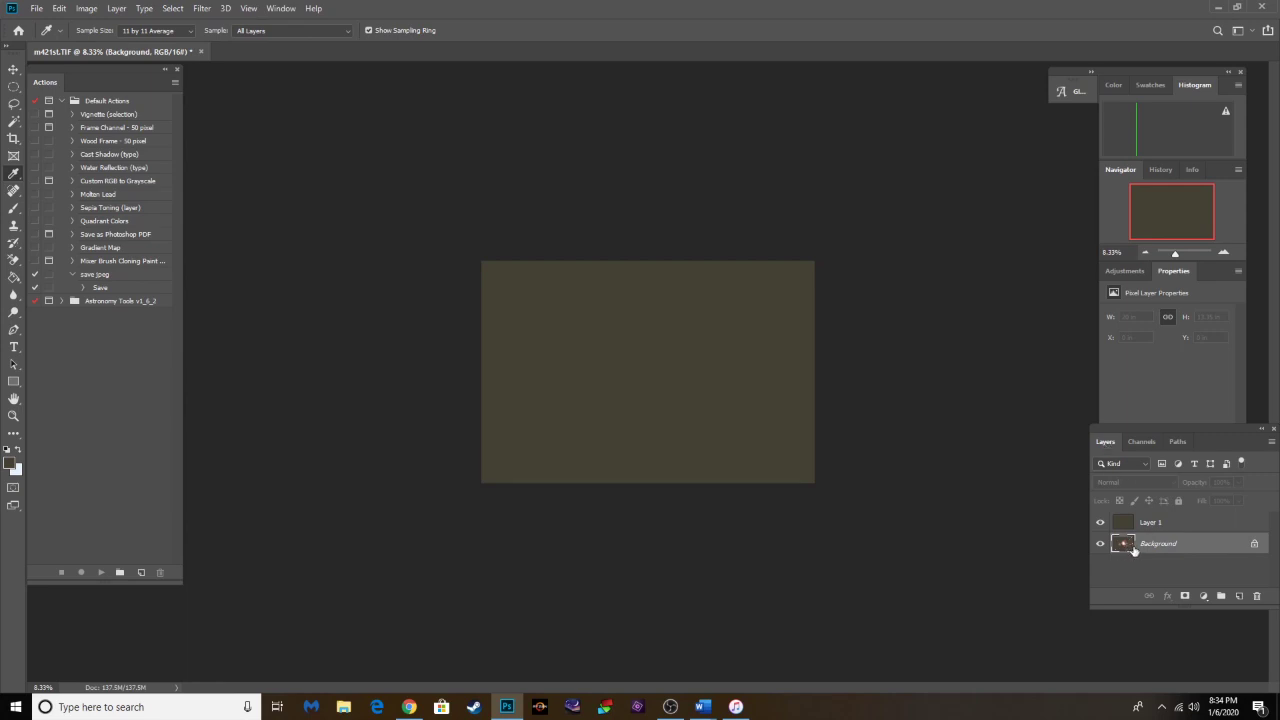
{"action": "left_click", "coordinate": [91, 10]}
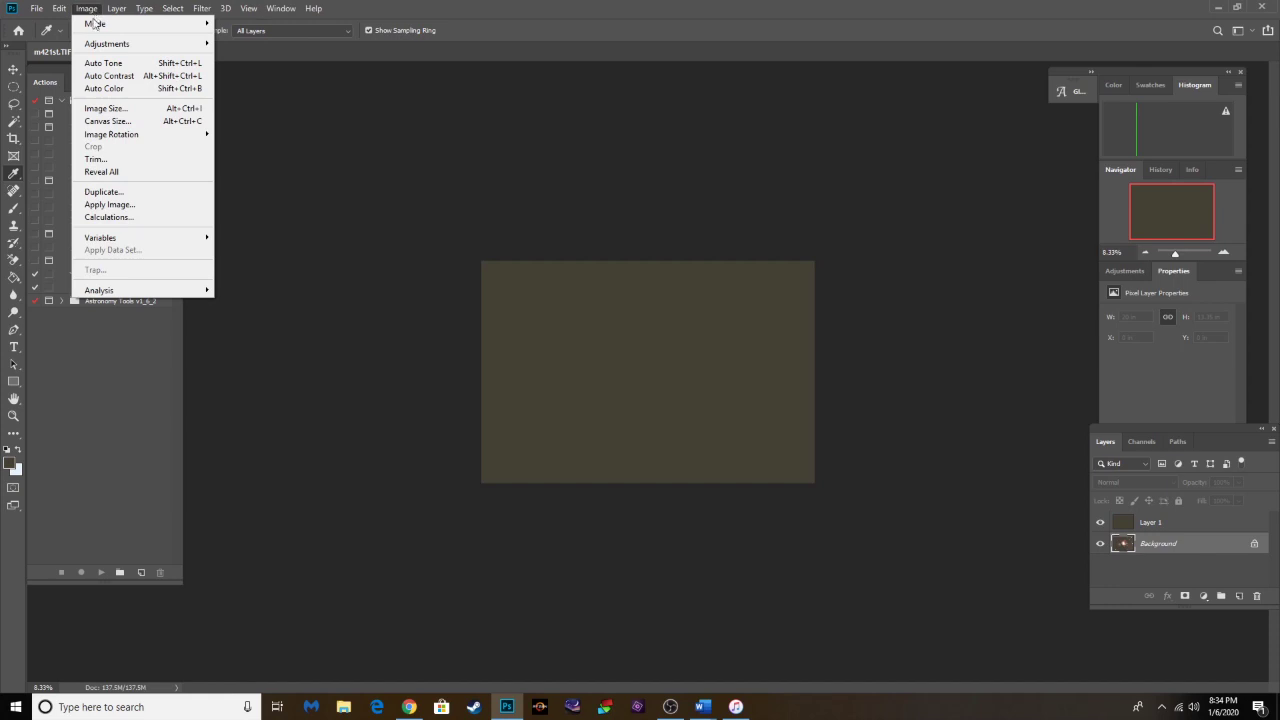
{"action": "left_click", "coordinate": [112, 205]}
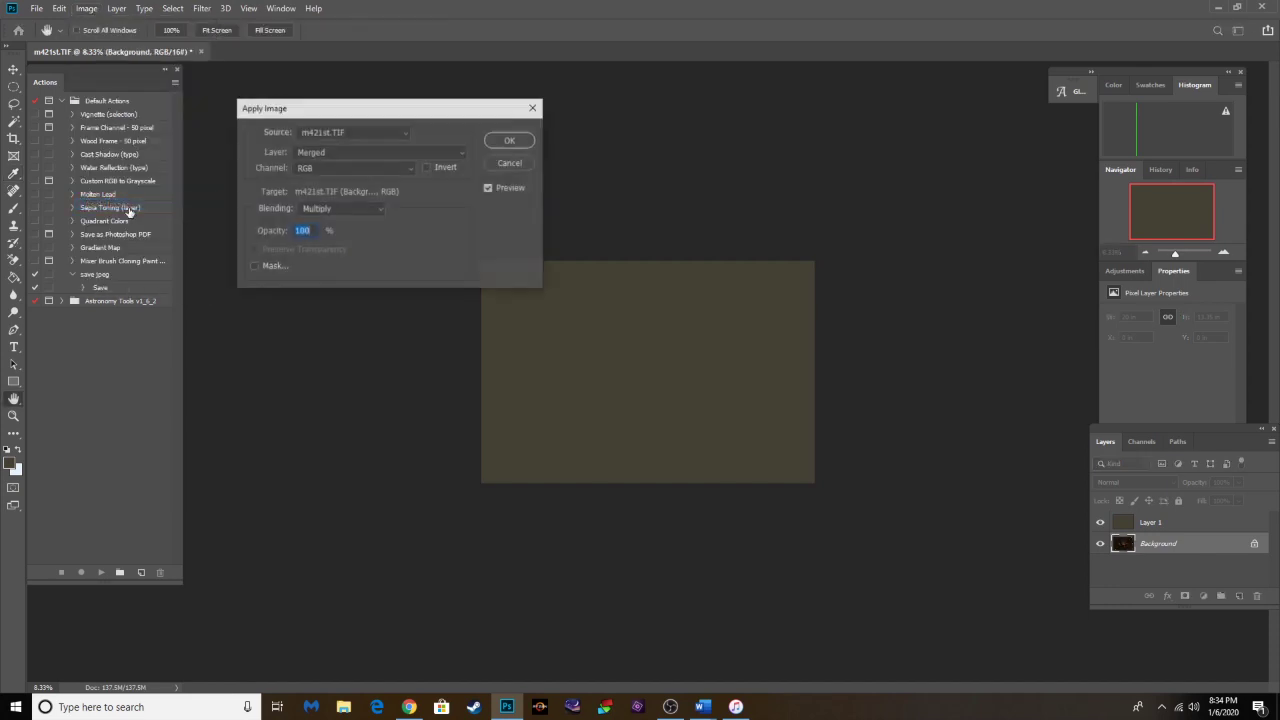
{"action": "left_click", "coordinate": [360, 208]}
{"action": "left_click", "coordinate": [335, 488]}
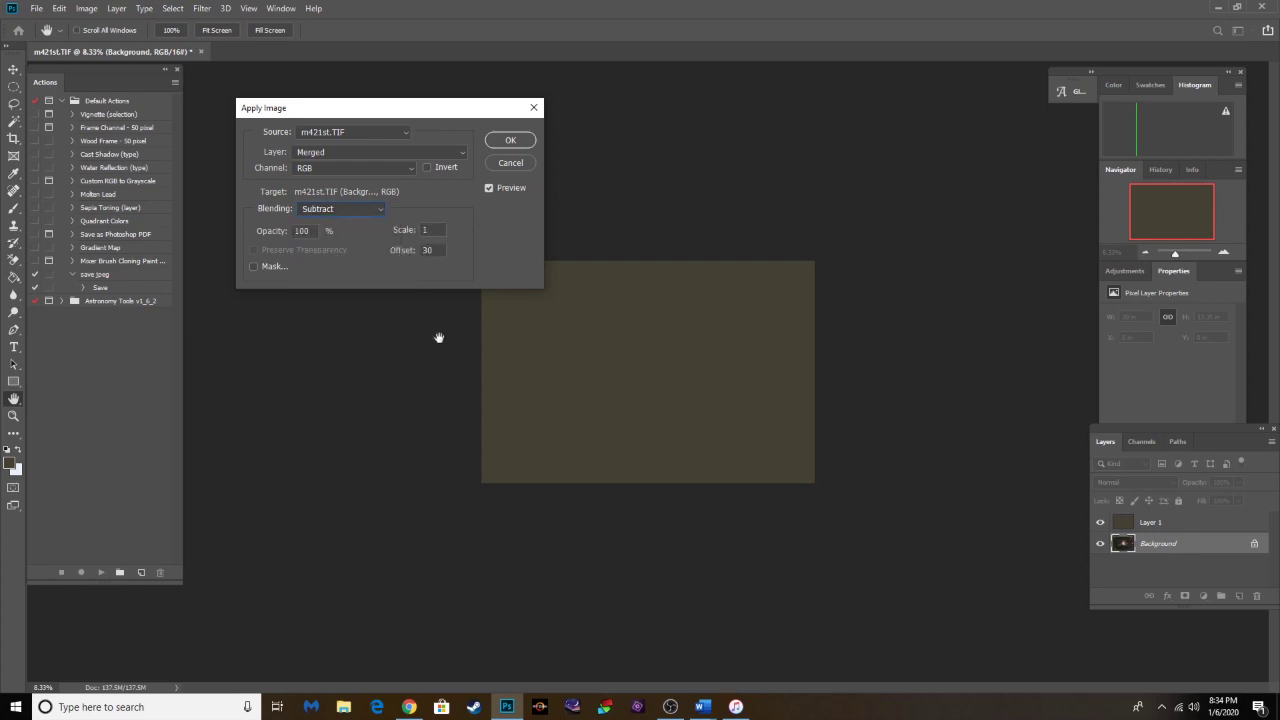
{"action": "left_click", "coordinate": [405, 252]}
{"action": "left_click", "coordinate": [508, 140]}
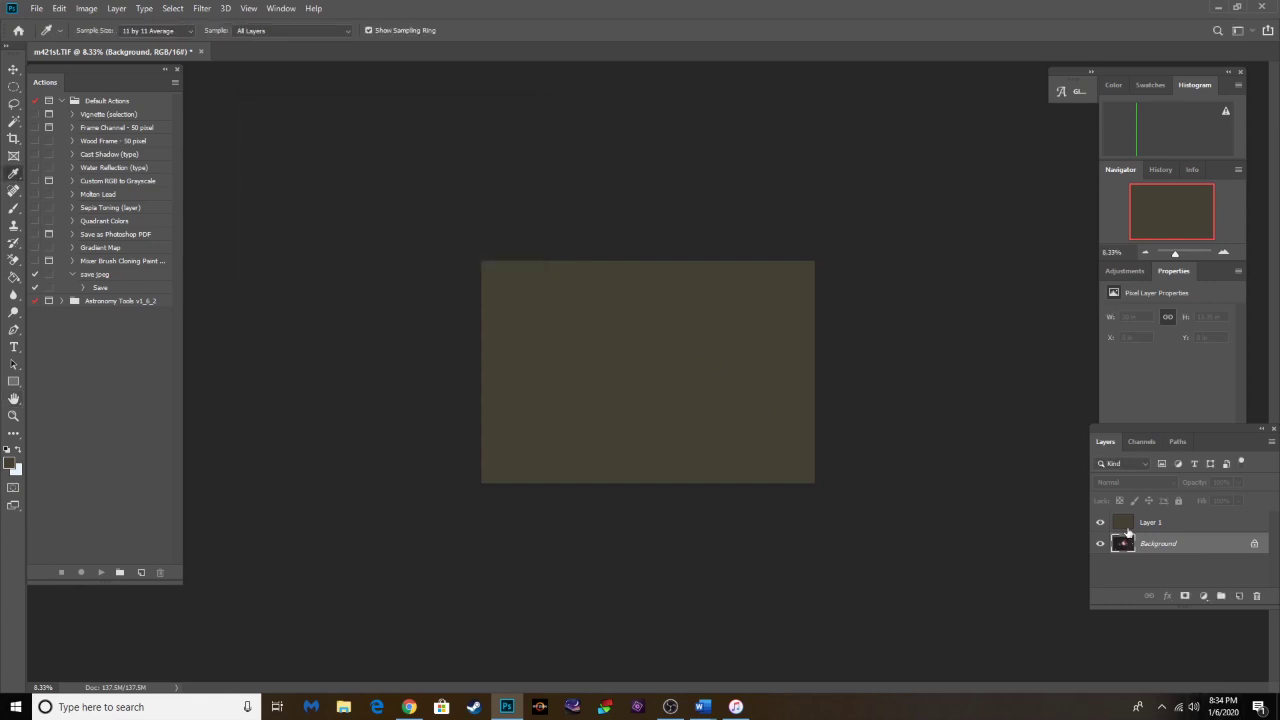
Step: Delete the colour-filled layer and duplicate the corrected background layer
{"action": "left_click_drag", "start_coordinate": [1119, 524], "coordinate": [1258, 597]}
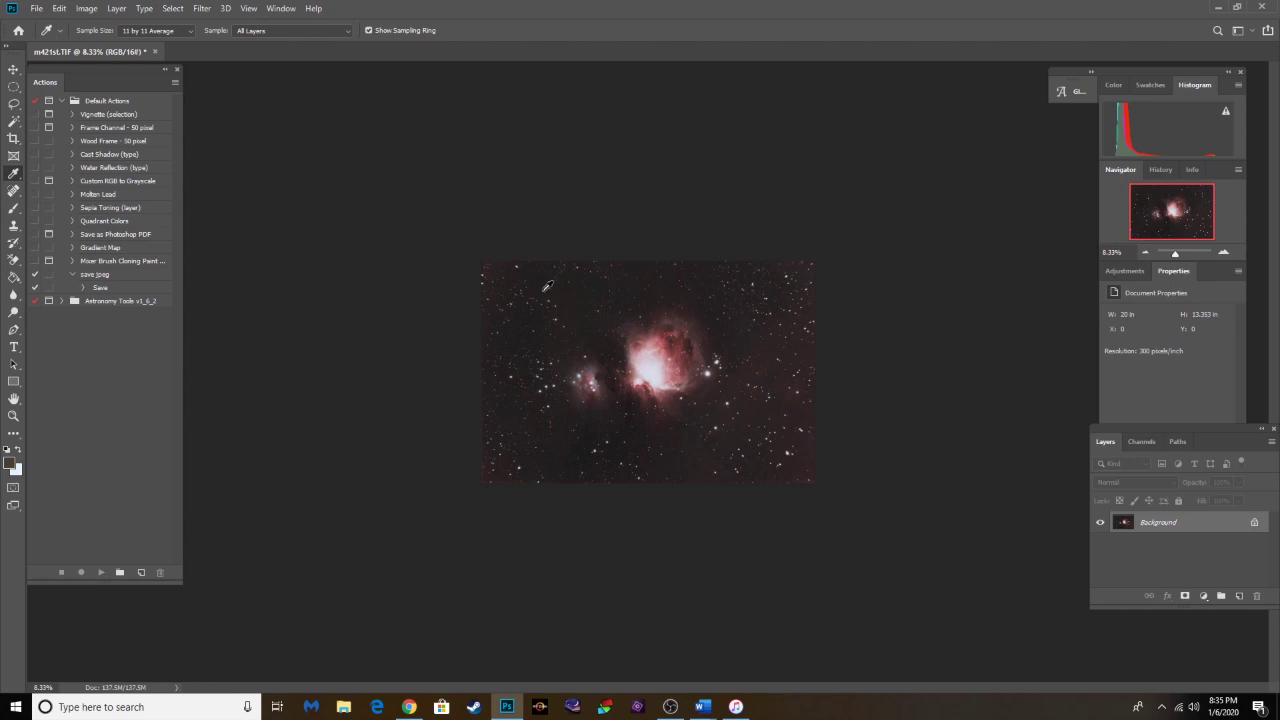
{"action": "key", "text": "ctrl+j"}
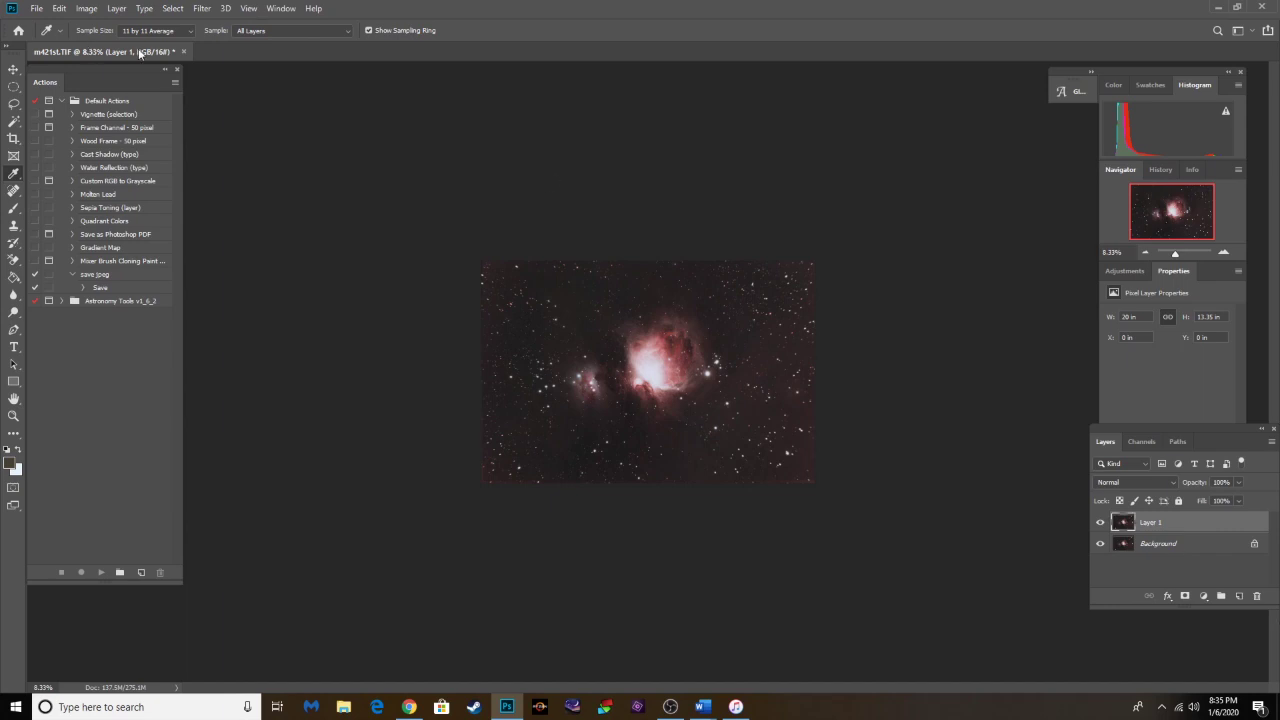
Step: Try the GradientXTerminator filter on the whole duplicate layer with medium detail, medium aggressiveness and balanced background color, and undo it
{"action": "left_click", "coordinate": [202, 9]}
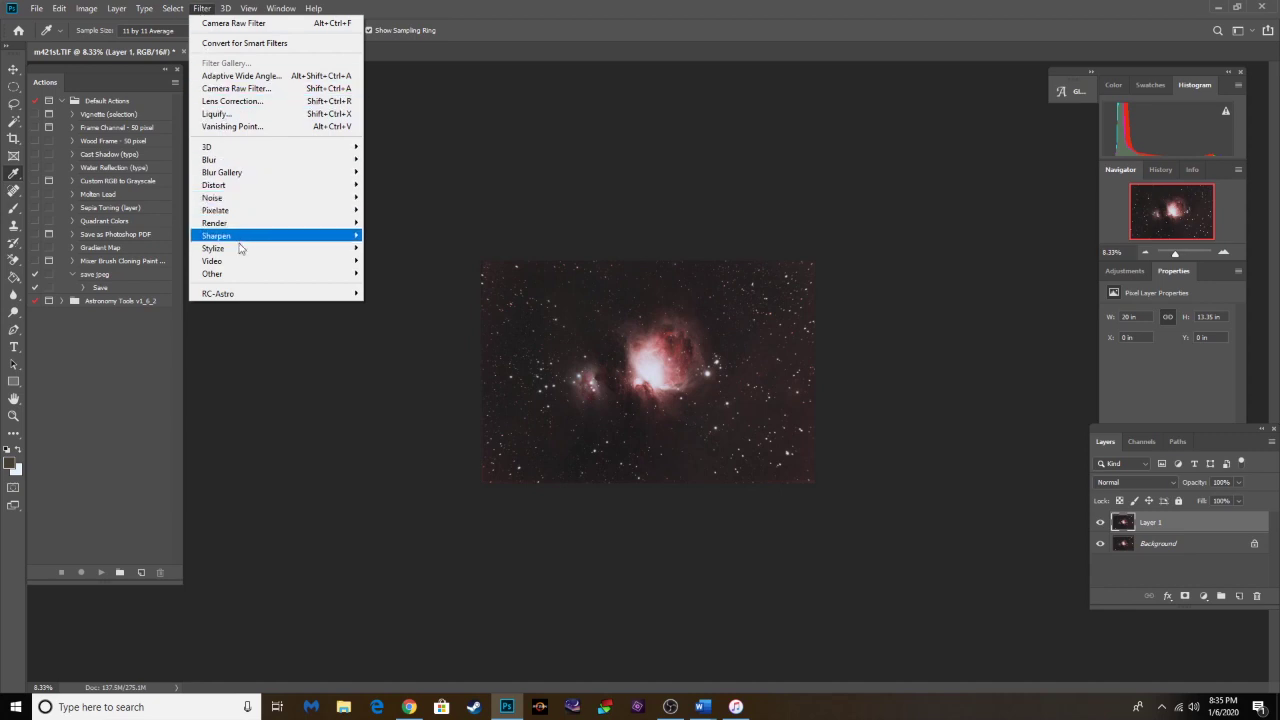
{"action": "mouse_move", "coordinate": [246, 293]}
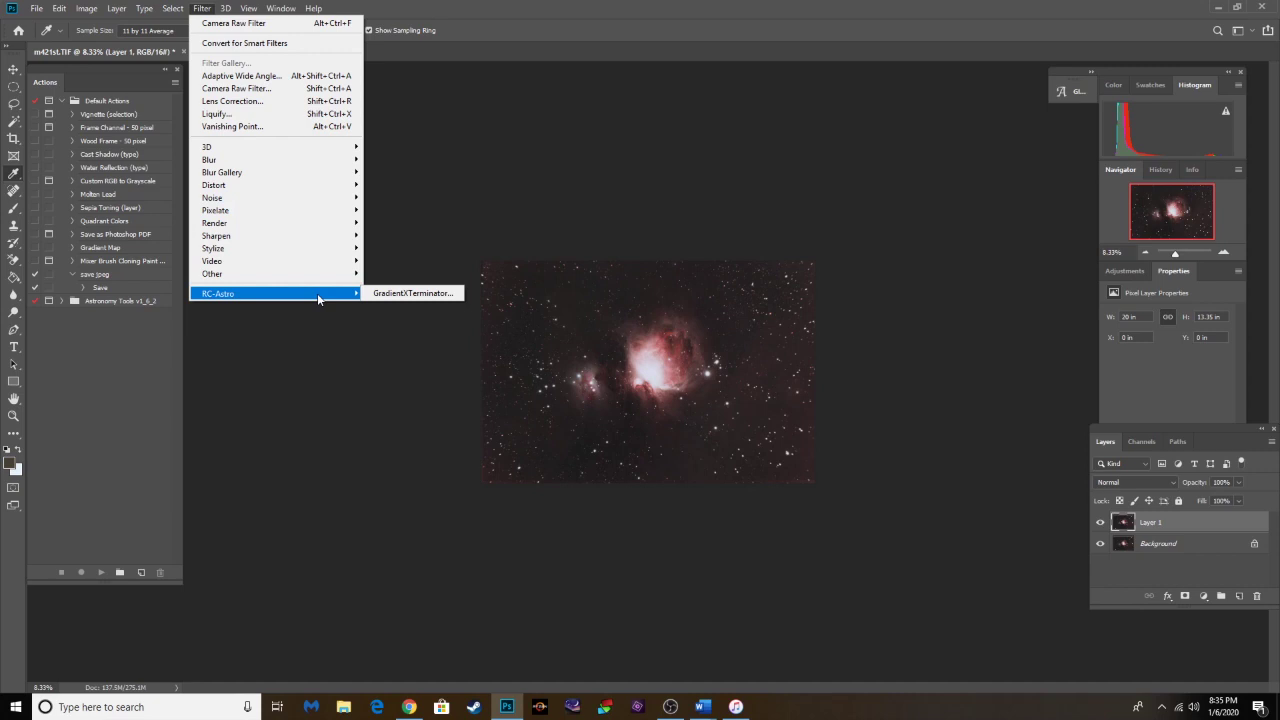
{"action": "left_click", "coordinate": [386, 294]}
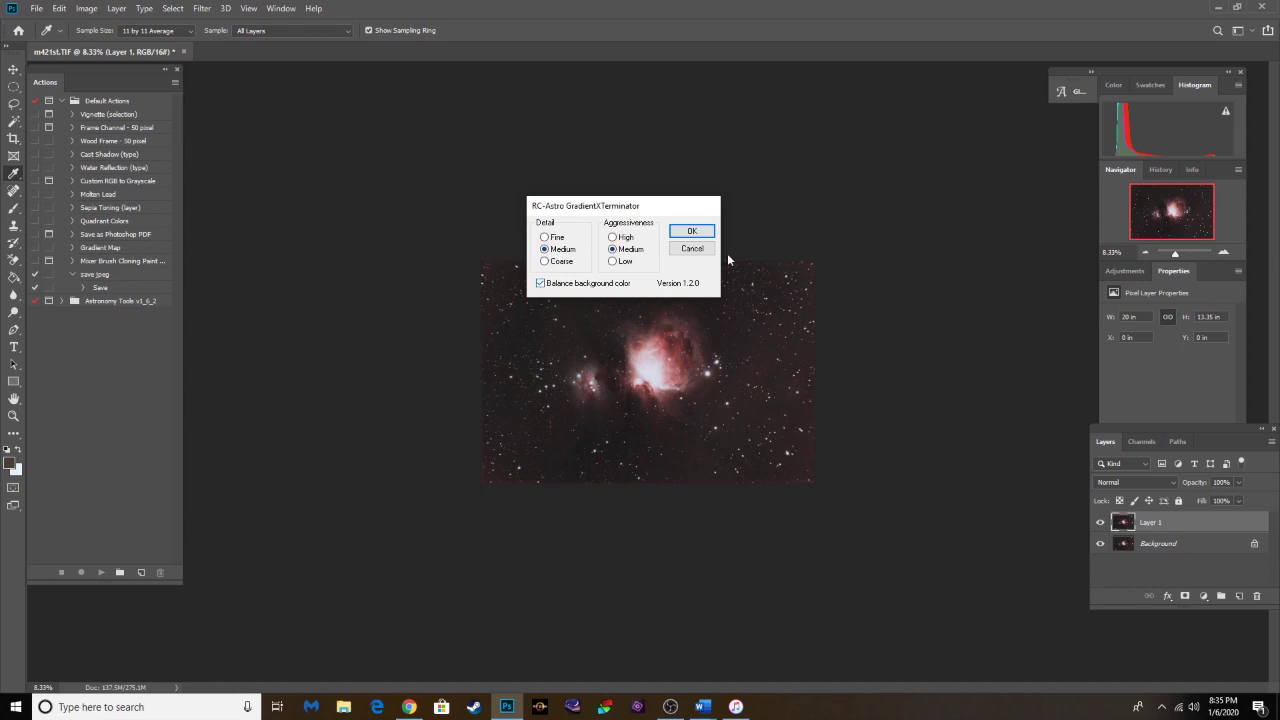
{"action": "left_click", "coordinate": [690, 233]}
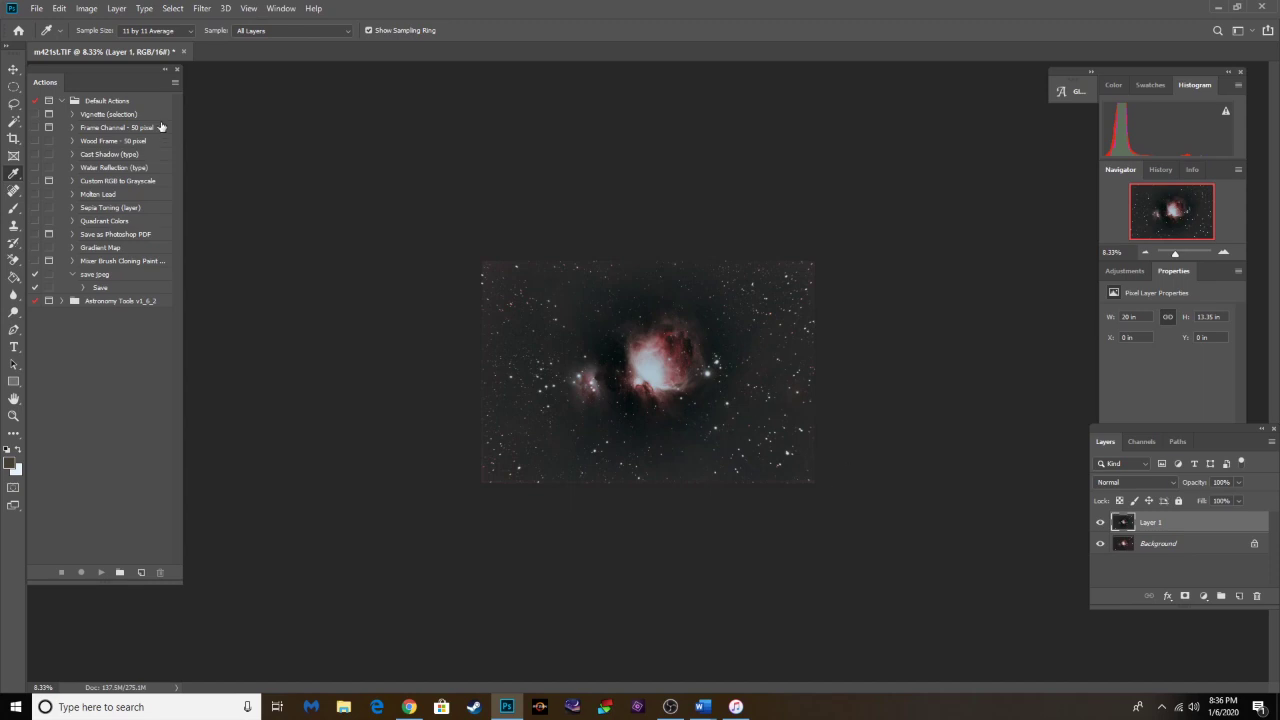
{"action": "left_click", "coordinate": [61, 10]}
{"action": "left_click", "coordinate": [66, 22]}
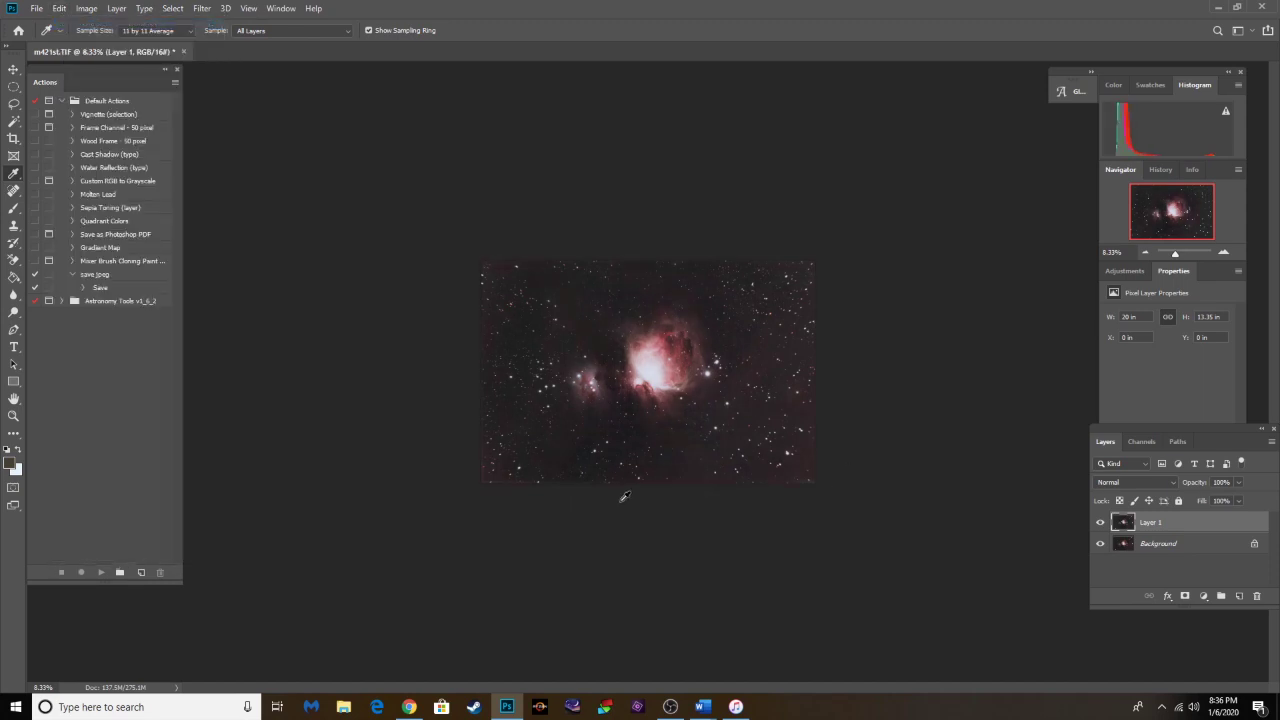
Step: Outline the Orion Nebula and the smaller nebula beside it with a closed Polygonal Lasso selection feathered by 10 px
{"action": "left_click", "coordinate": [13, 88]}
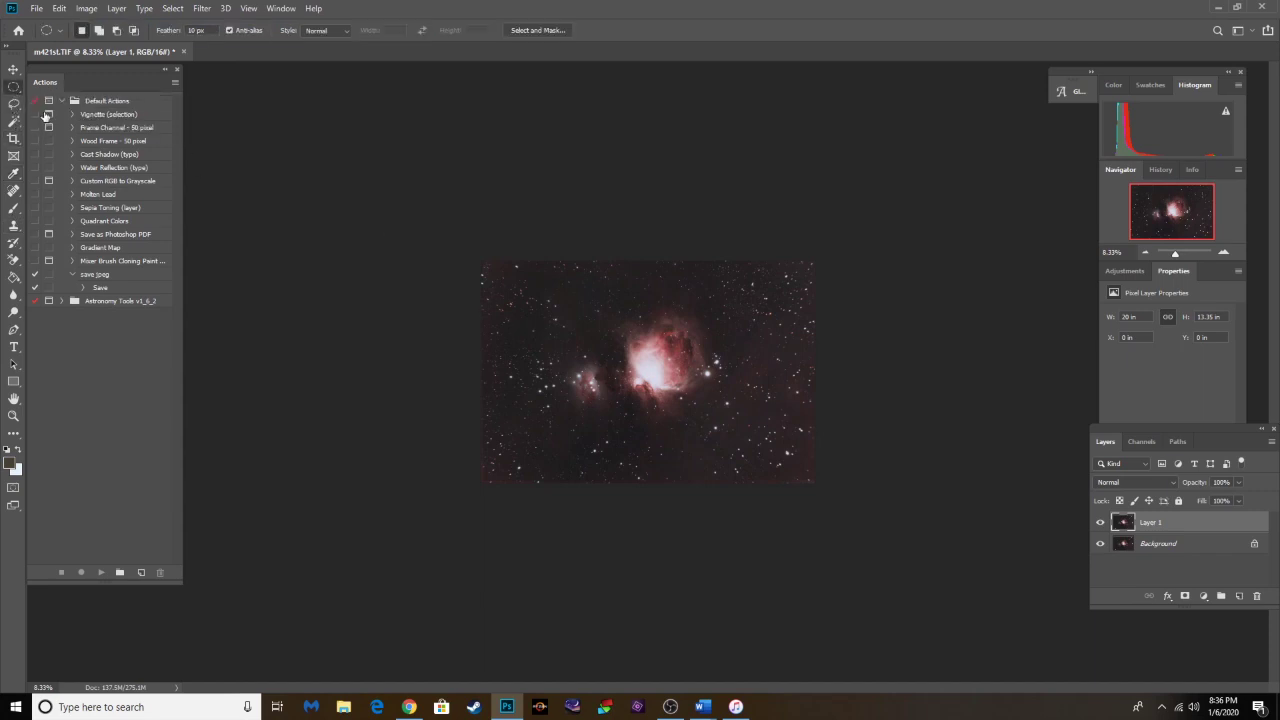
{"action": "left_click", "coordinate": [13, 104]}
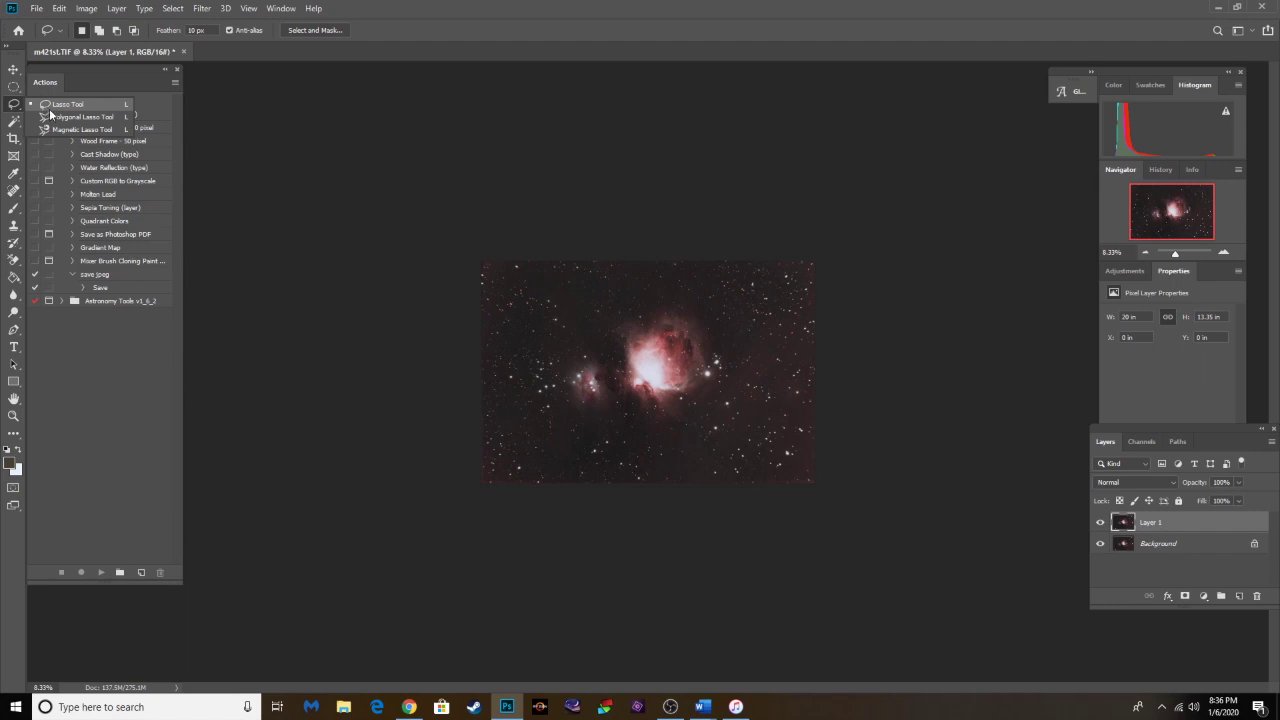
{"action": "left_click", "coordinate": [75, 117]}
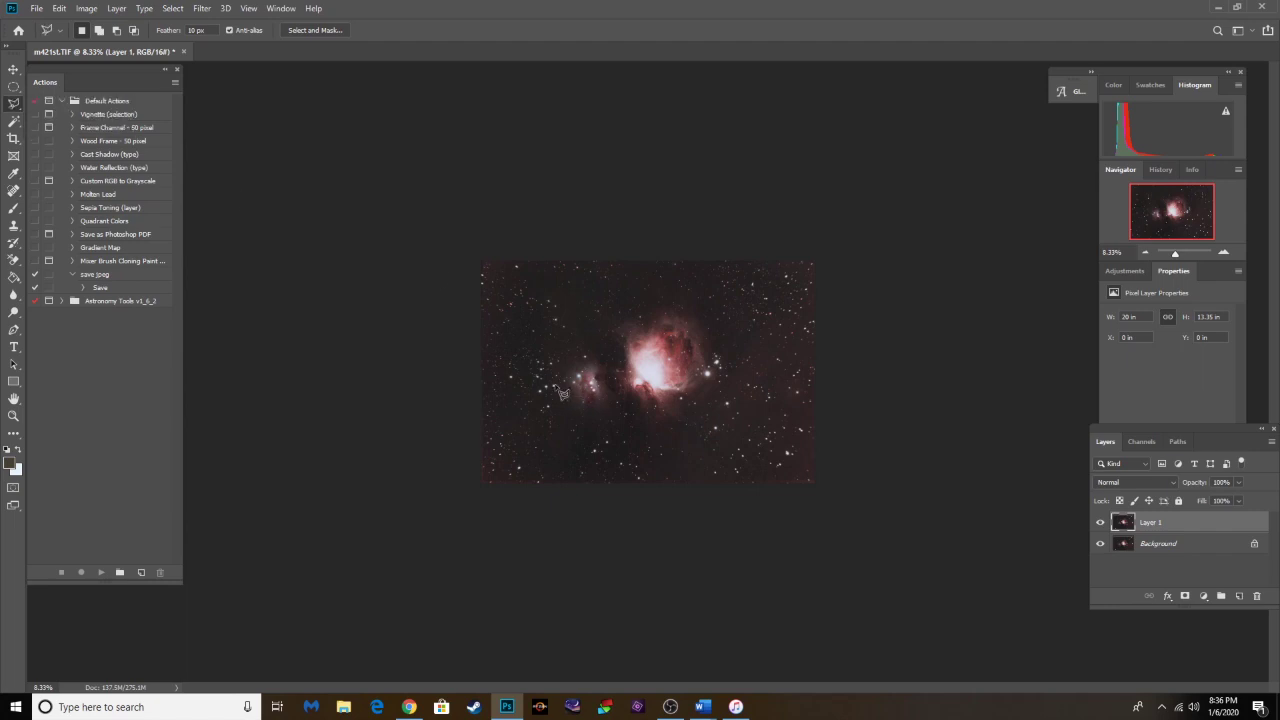
{"action": "left_click", "coordinate": [586, 342]}
{"action": "left_click", "coordinate": [638, 312]}
{"action": "left_click", "coordinate": [708, 320]}
{"action": "left_click", "coordinate": [732, 366]}
{"action": "left_click", "coordinate": [664, 428]}
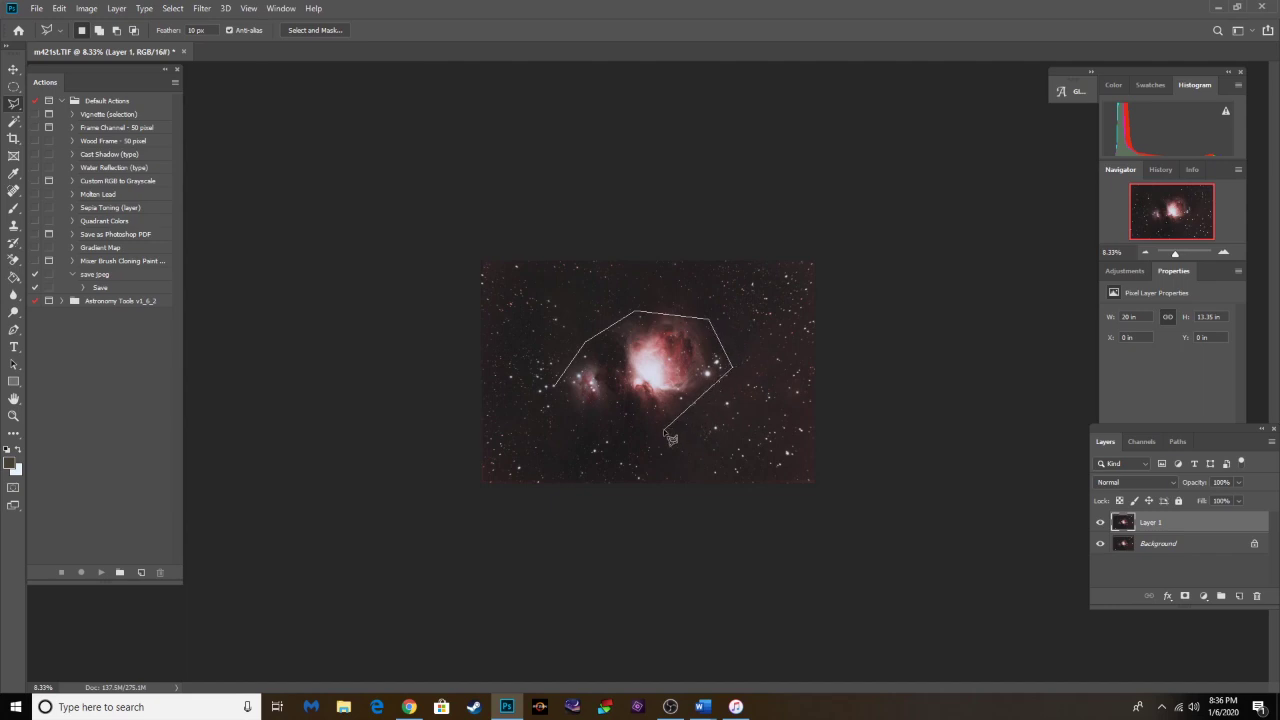
{"action": "left_click", "coordinate": [600, 415]}
{"action": "left_click", "coordinate": [555, 385]}
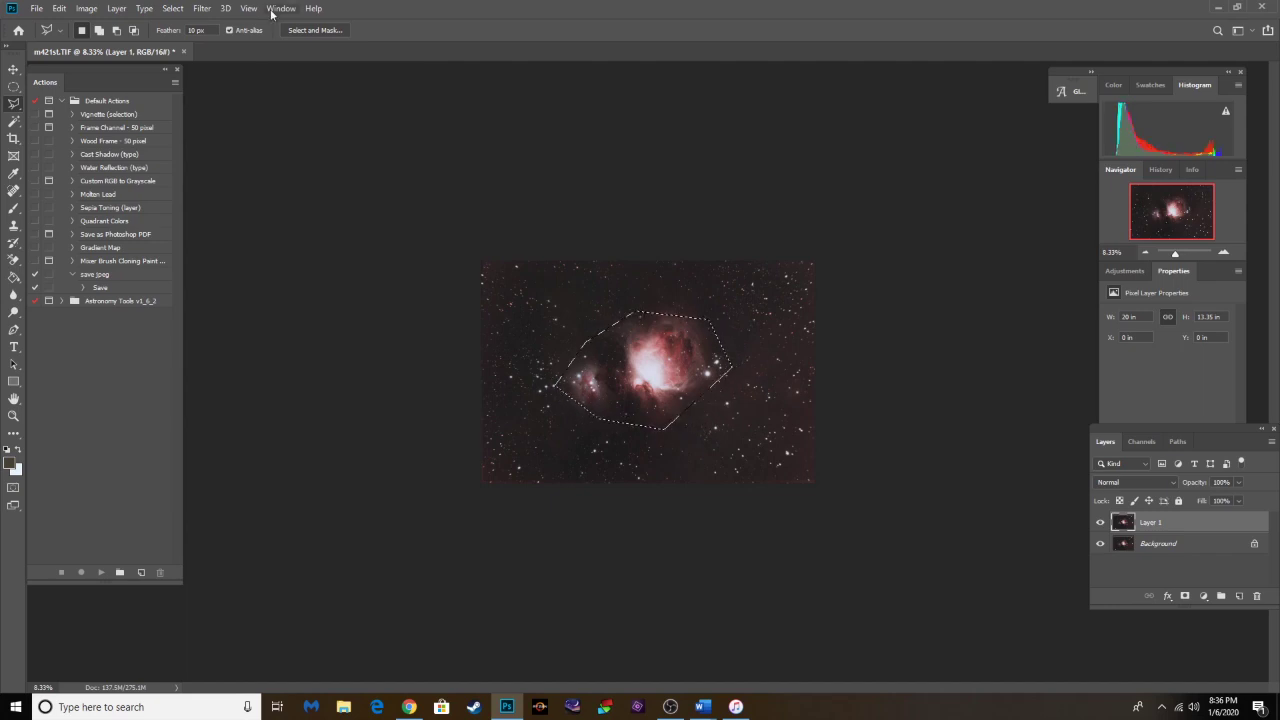
Step: Set the lasso feather to 20 px and invert the selection so it covers the sky around the nebulae
{"action": "left_click", "coordinate": [167, 33]}
{"action": "type", "text": "20"}
{"action": "key", "text": "Return"}
{"action": "left_click", "coordinate": [176, 10]}
{"action": "left_click", "coordinate": [205, 54]}
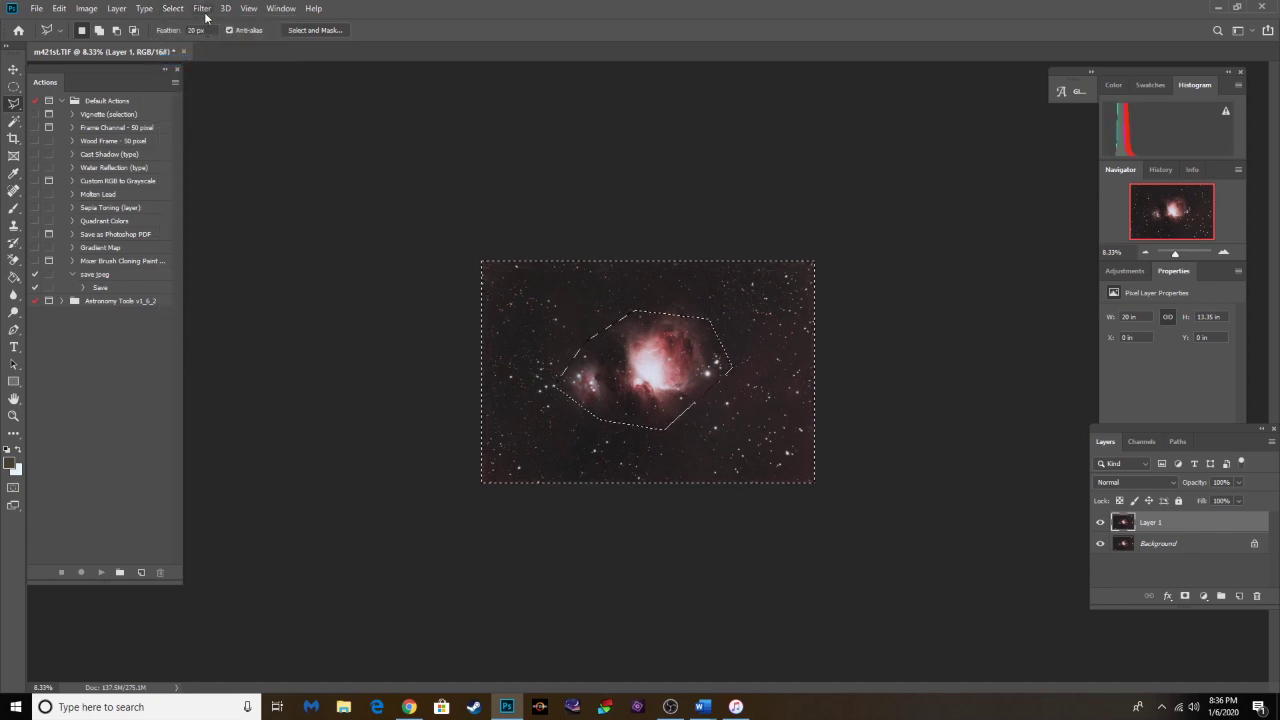
Step: Run GradientXTerminator on the selected sky with medium detail, medium aggressiveness and balanced background color, and deselect
{"action": "left_click", "coordinate": [203, 10]}
{"action": "mouse_move", "coordinate": [338, 298]}
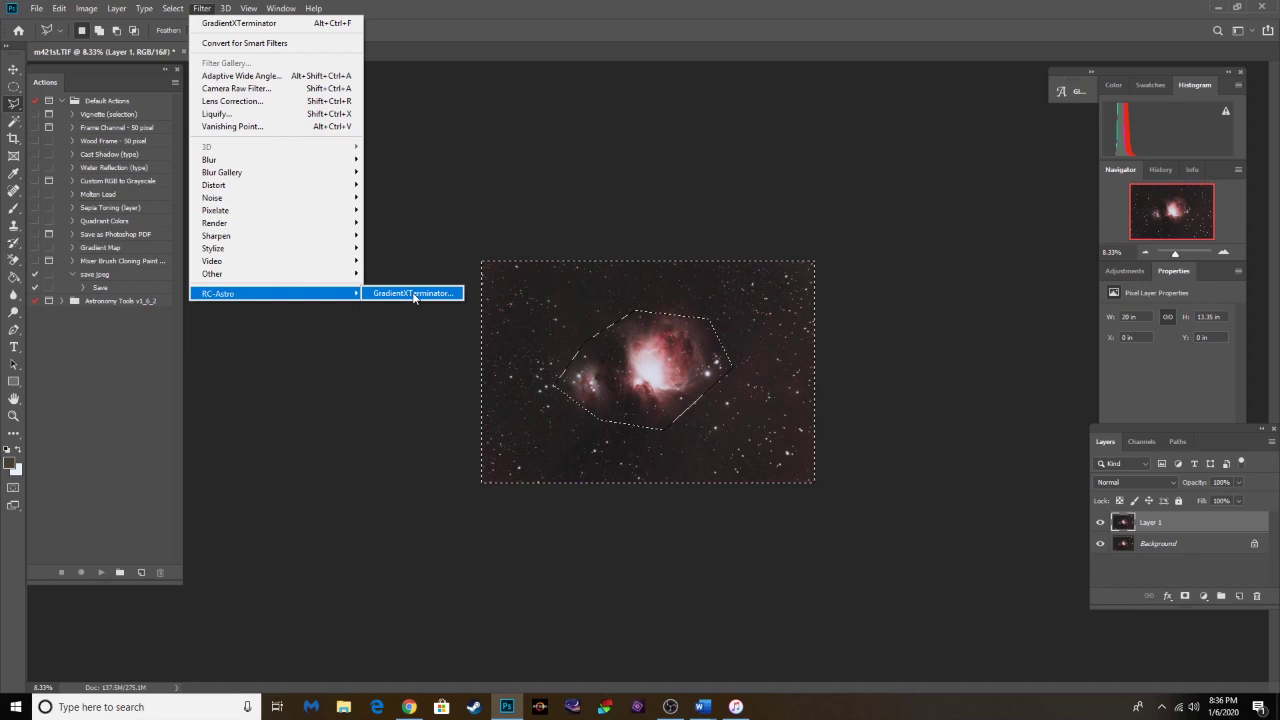
{"action": "left_click", "coordinate": [414, 294]}
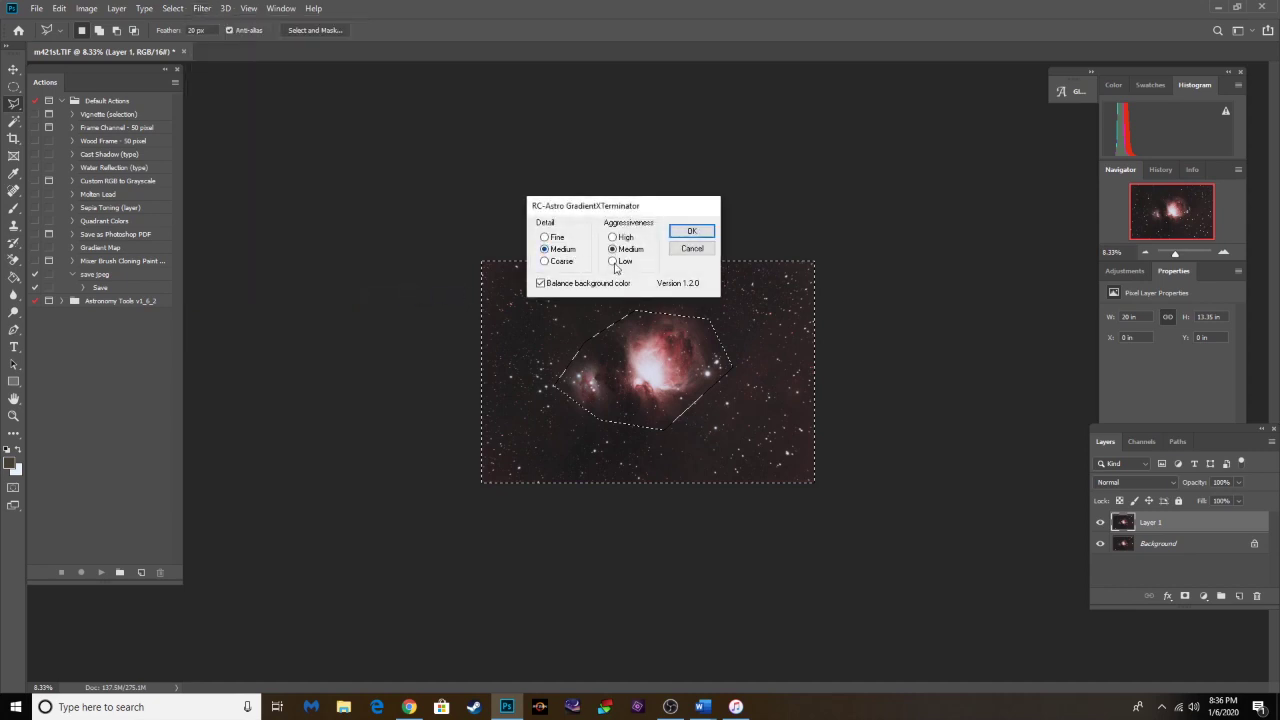
{"action": "left_click", "coordinate": [696, 232]}
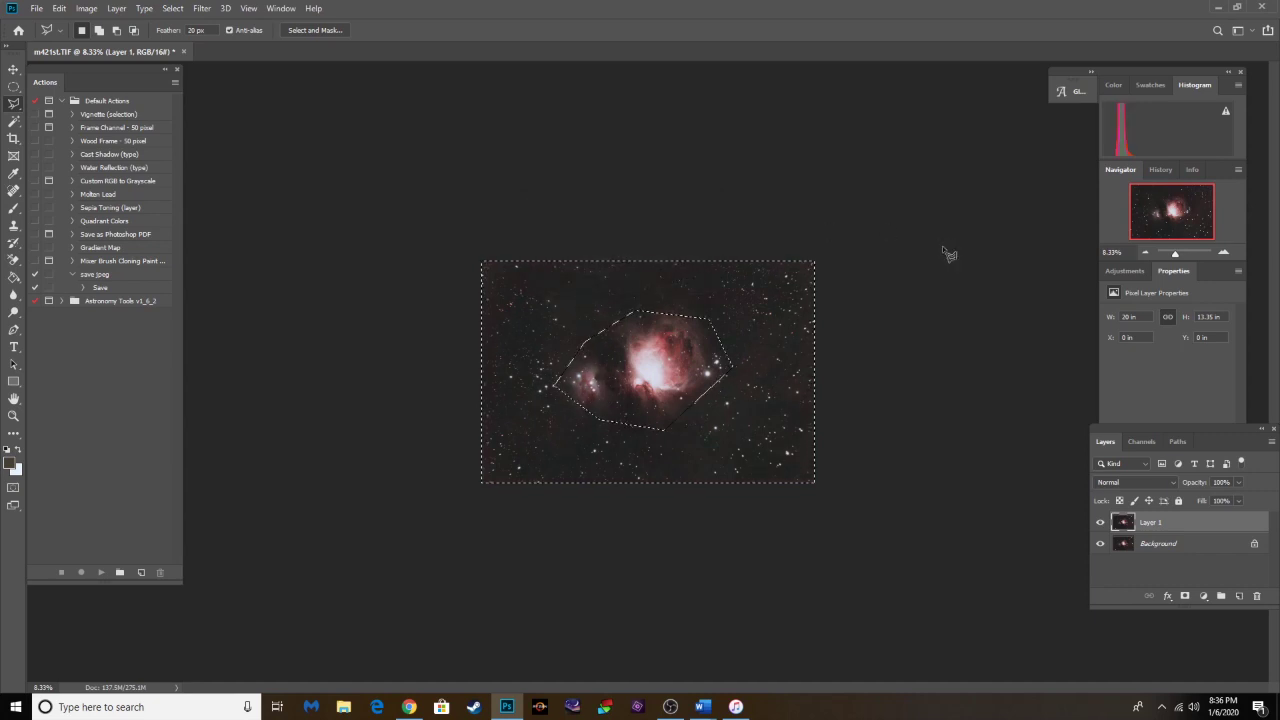
{"action": "left_click", "coordinate": [172, 8]}
{"action": "left_click", "coordinate": [184, 35]}
Step: Compare the gradient-corrected layer with the original by toggling its visibility, and examine the nebula and surrounding sky at closer magnification
{"action": "left_click", "coordinate": [1101, 522]}
{"action": "left_click", "coordinate": [1101, 522]}
{"action": "left_click", "coordinate": [1101, 522]}
{"action": "left_click", "coordinate": [1101, 522]}
{"action": "left_click", "coordinate": [122, 10]}
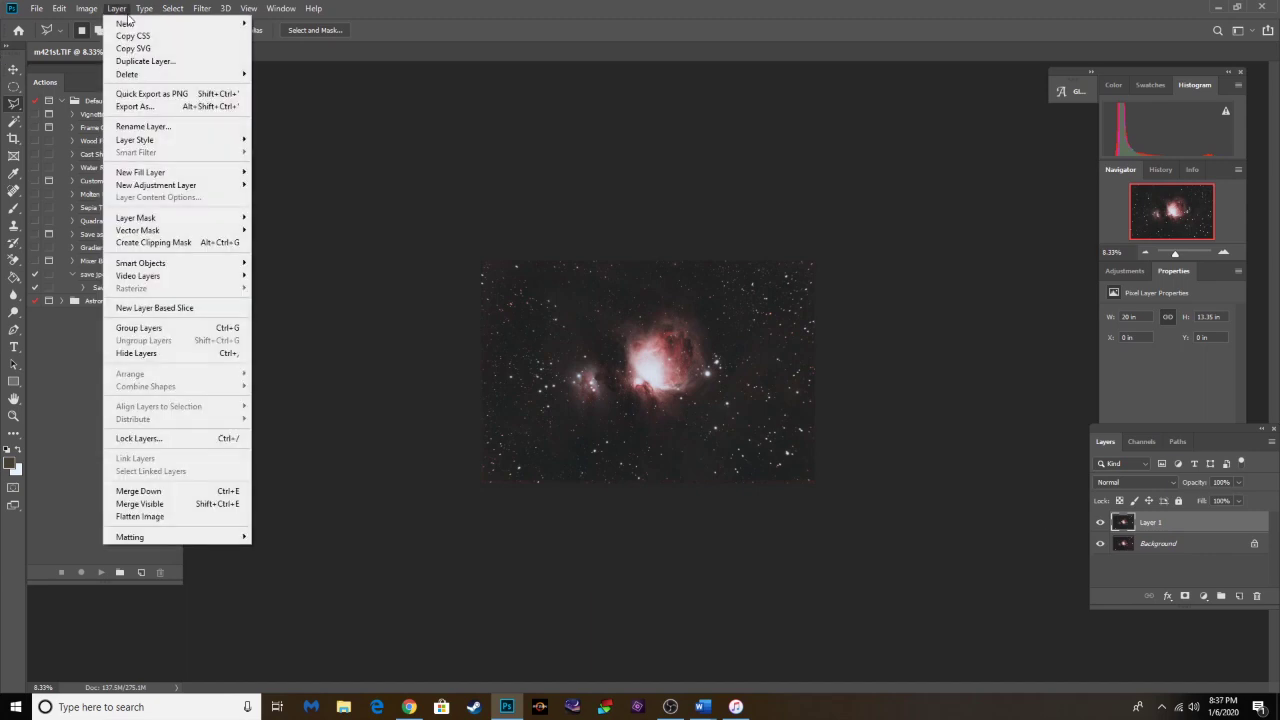
{"action": "left_click", "coordinate": [177, 516]}
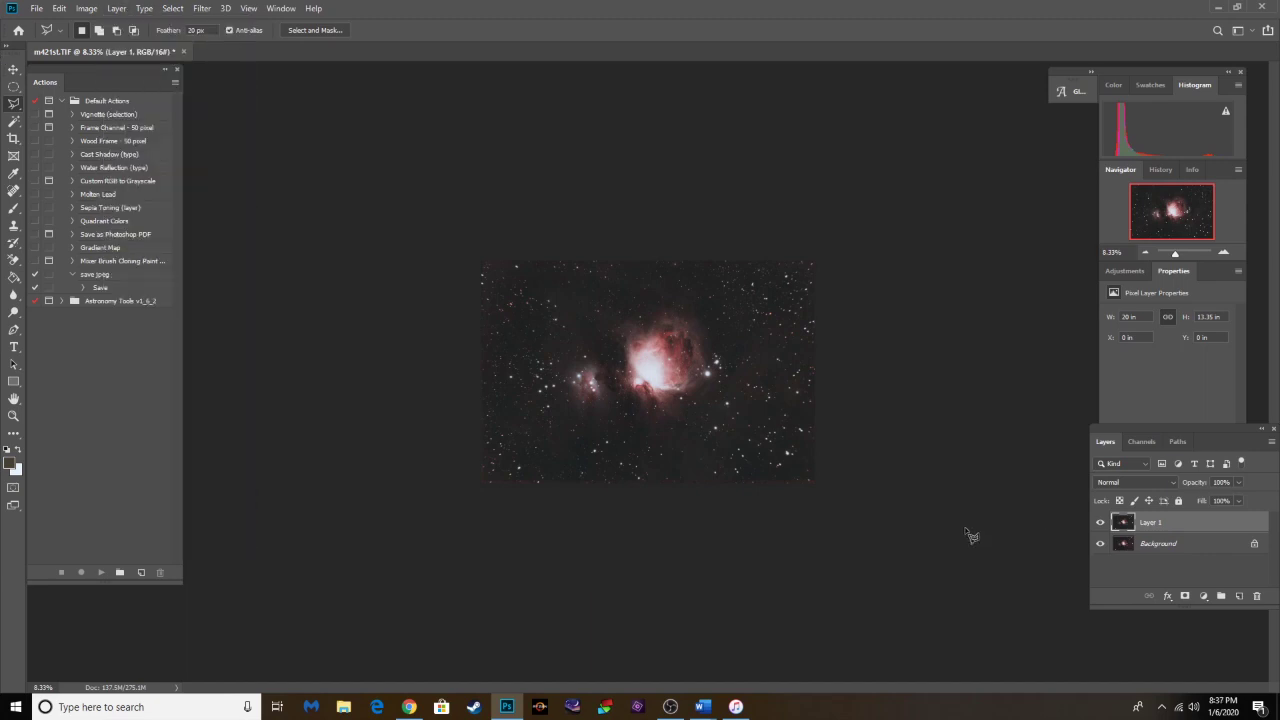
{"action": "key", "text": "ctrl+plus"}
{"action": "key", "text": "ctrl+plus"}
{"action": "key", "text": "ctrl+plus"}
{"action": "key", "text": "ctrl+plus"}
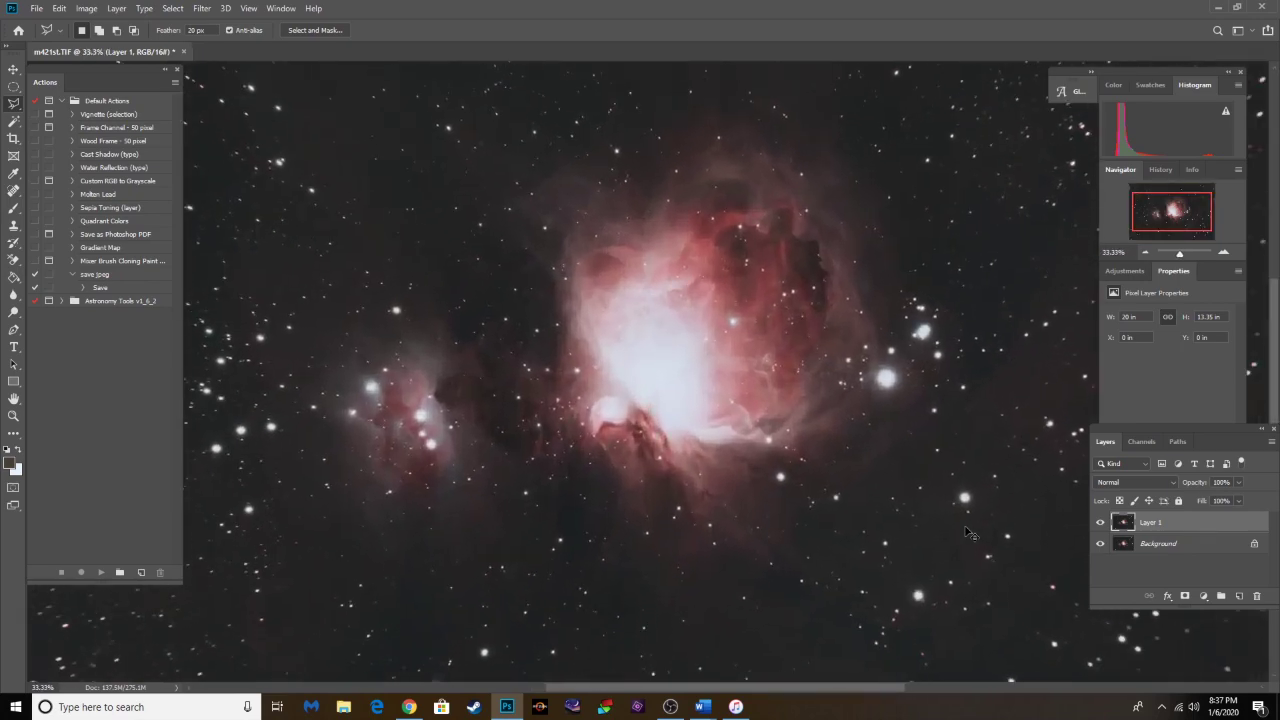
{"action": "key", "text": "ctrl+minus"}
{"action": "key", "text": "ctrl+minus"}
{"action": "key", "text": "ctrl+minus"}
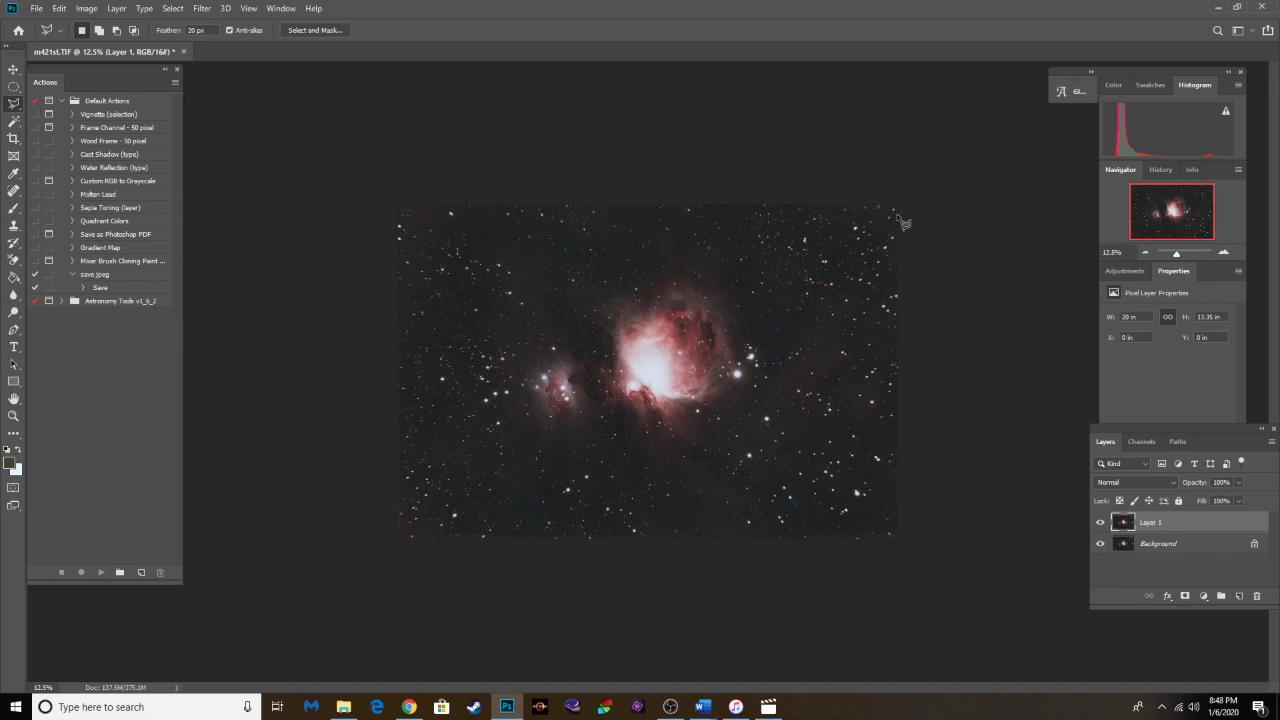
Step: Check the m421st image's size and resolution without changing them, and open shortstack1st from the M42 stacked folder
{"action": "key", "text": "ctrl+alt+i"}
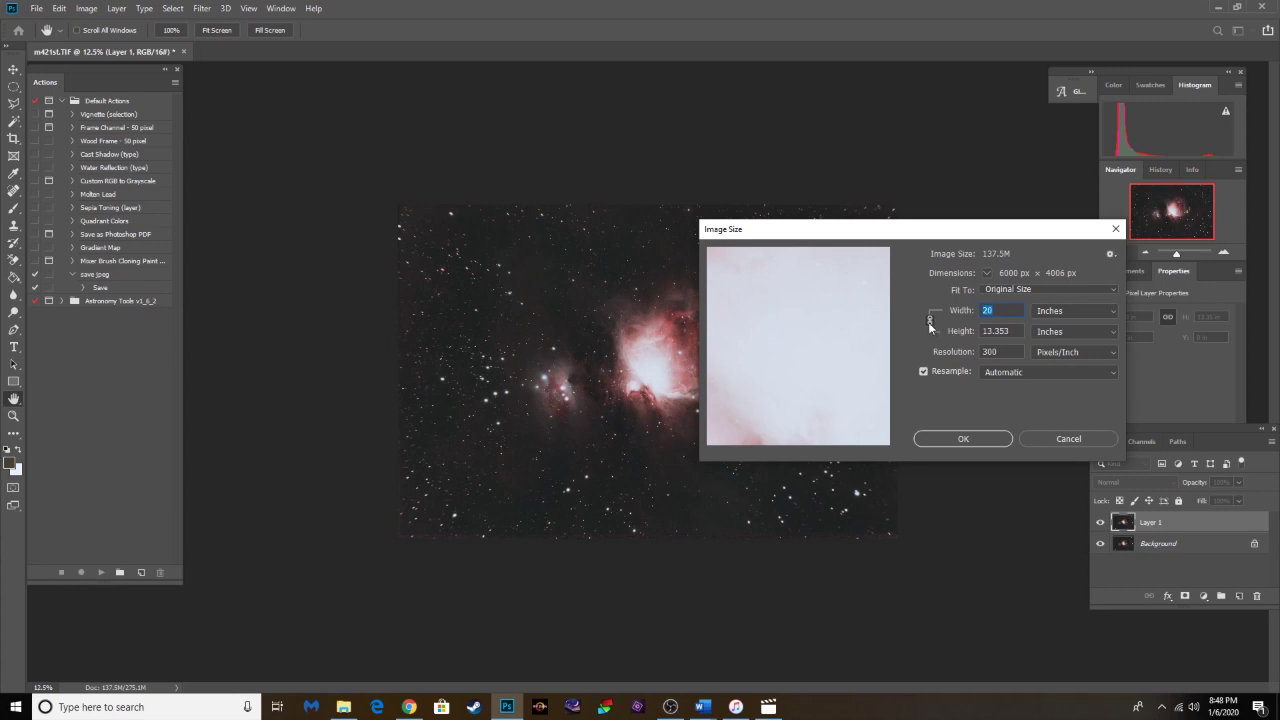
{"action": "left_click", "coordinate": [1053, 441]}
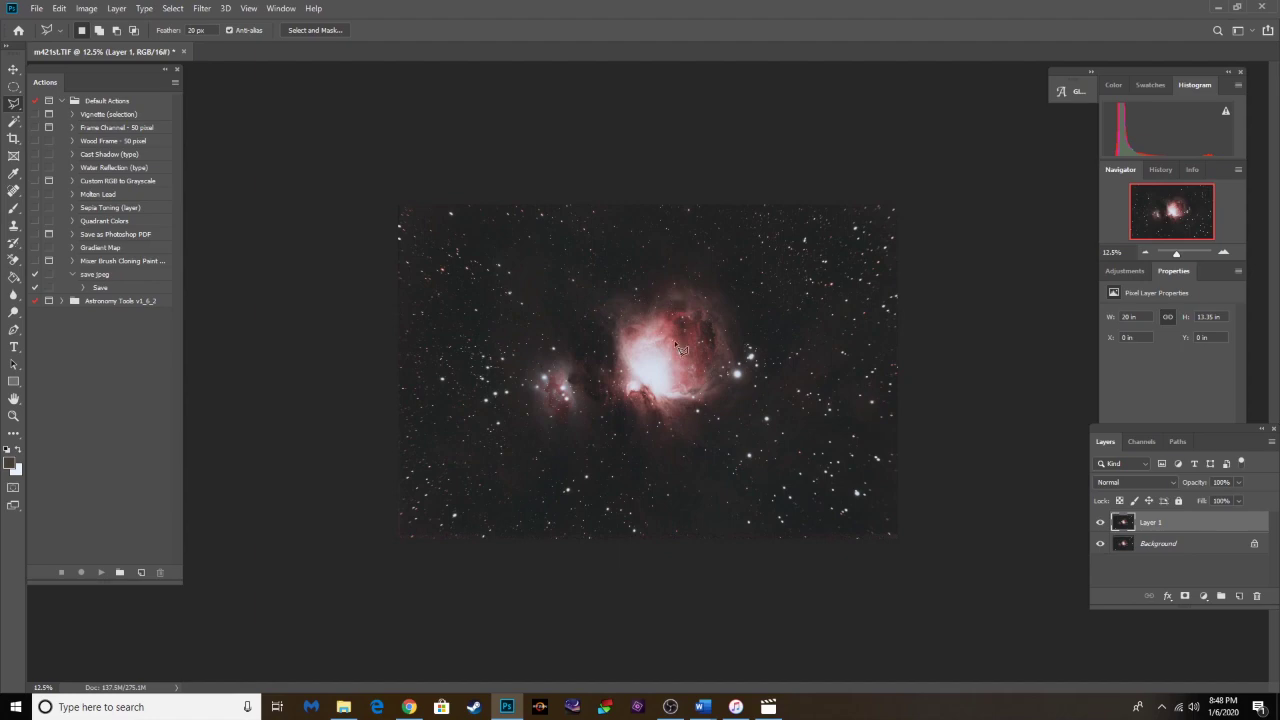
{"action": "left_click", "coordinate": [36, 8]}
{"action": "left_click", "coordinate": [47, 36]}
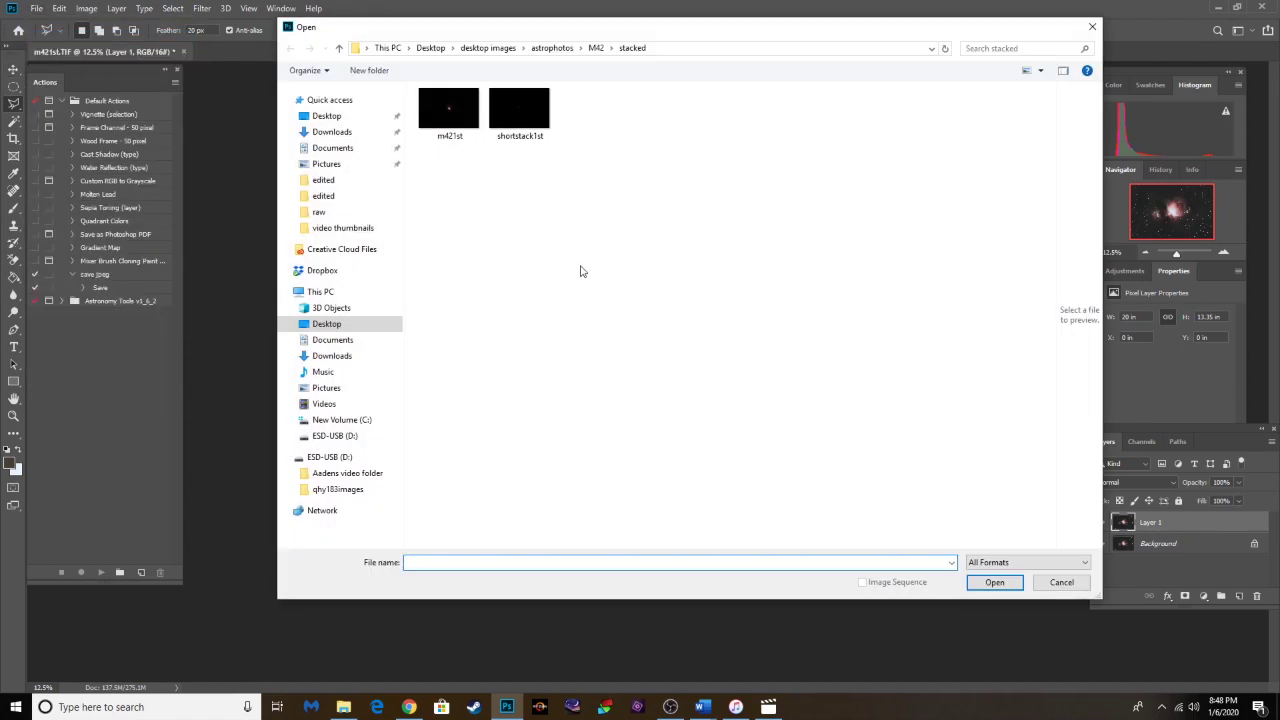
{"action": "left_click", "coordinate": [521, 125]}
{"action": "left_click", "coordinate": [996, 586]}
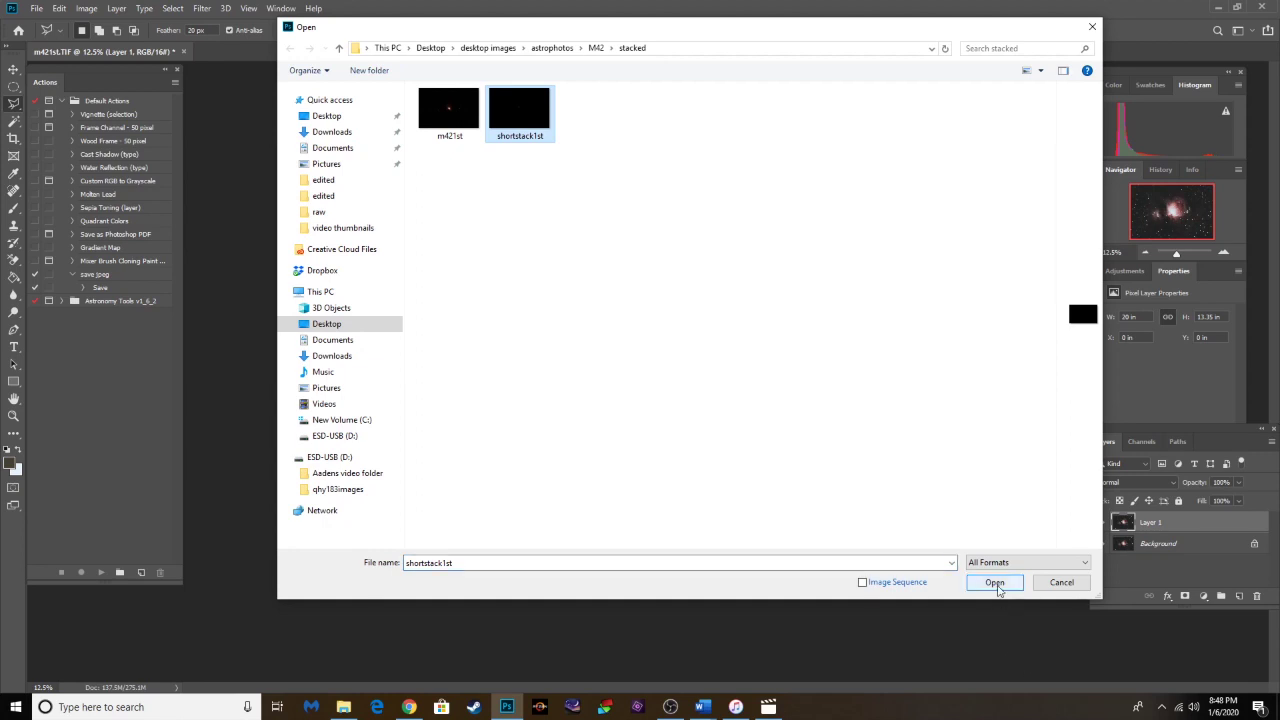
{"action": "left_click", "coordinate": [996, 584]}
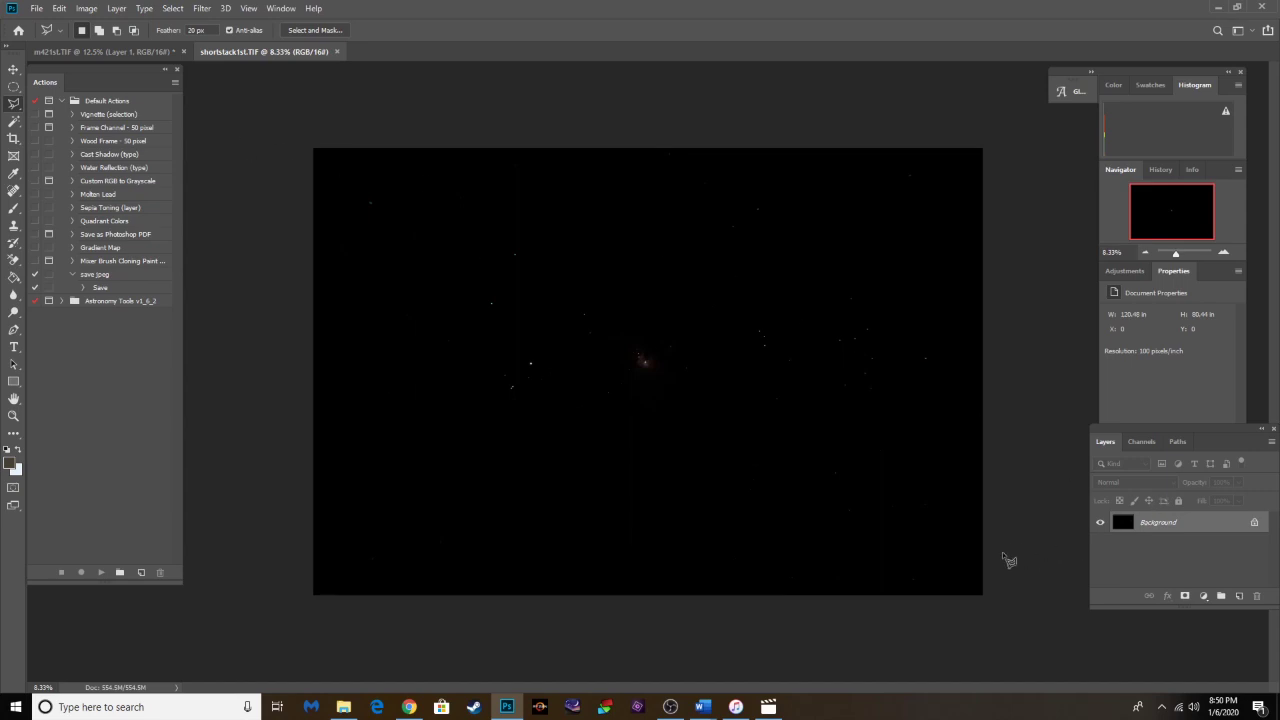
Step: Duplicate the shortstack1st background layer, brighten the image with a steep two-point Curves adjustment, and flatten it
{"action": "key", "text": "ctrl+j"}
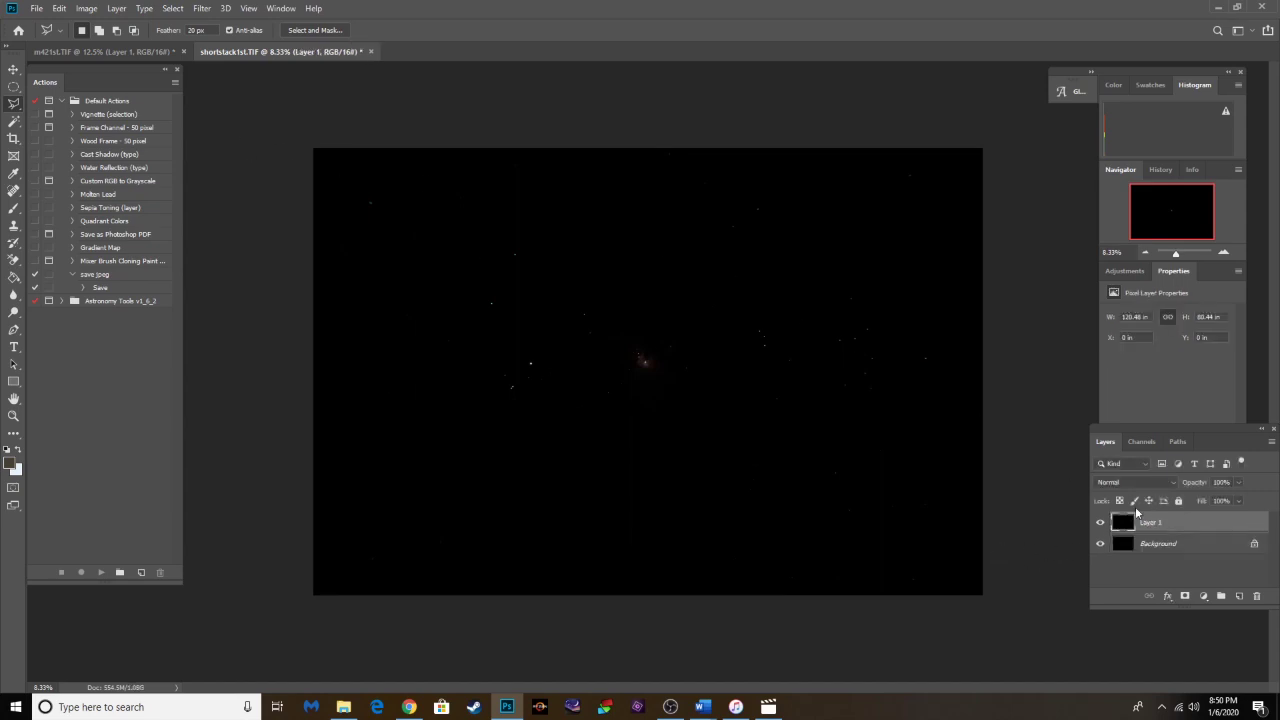
{"action": "left_click", "coordinate": [1124, 271]}
{"action": "left_click", "coordinate": [1167, 302]}
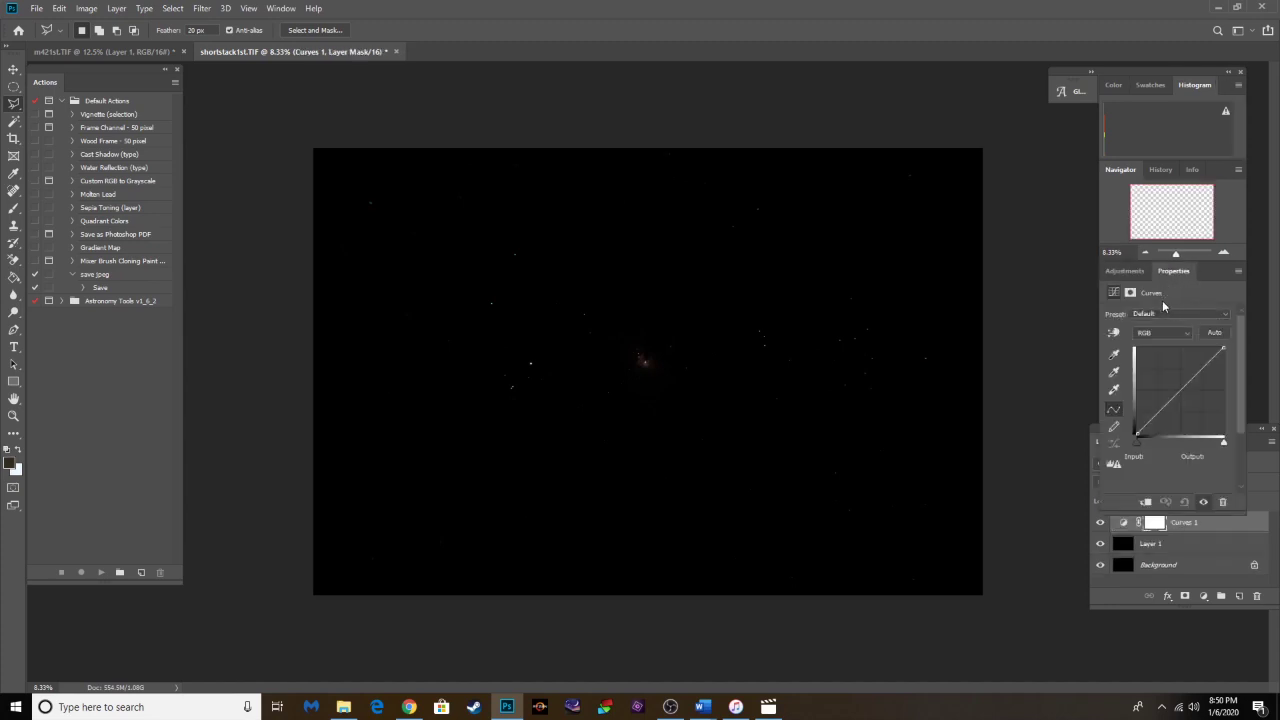
{"action": "mouse_move", "coordinate": [1166, 388]}
{"action": "left_mouse_down"}
{"action": "mouse_move", "coordinate": [1149, 384]}
{"action": "mouse_move", "coordinate": [1165, 364]}
{"action": "left_mouse_up"}
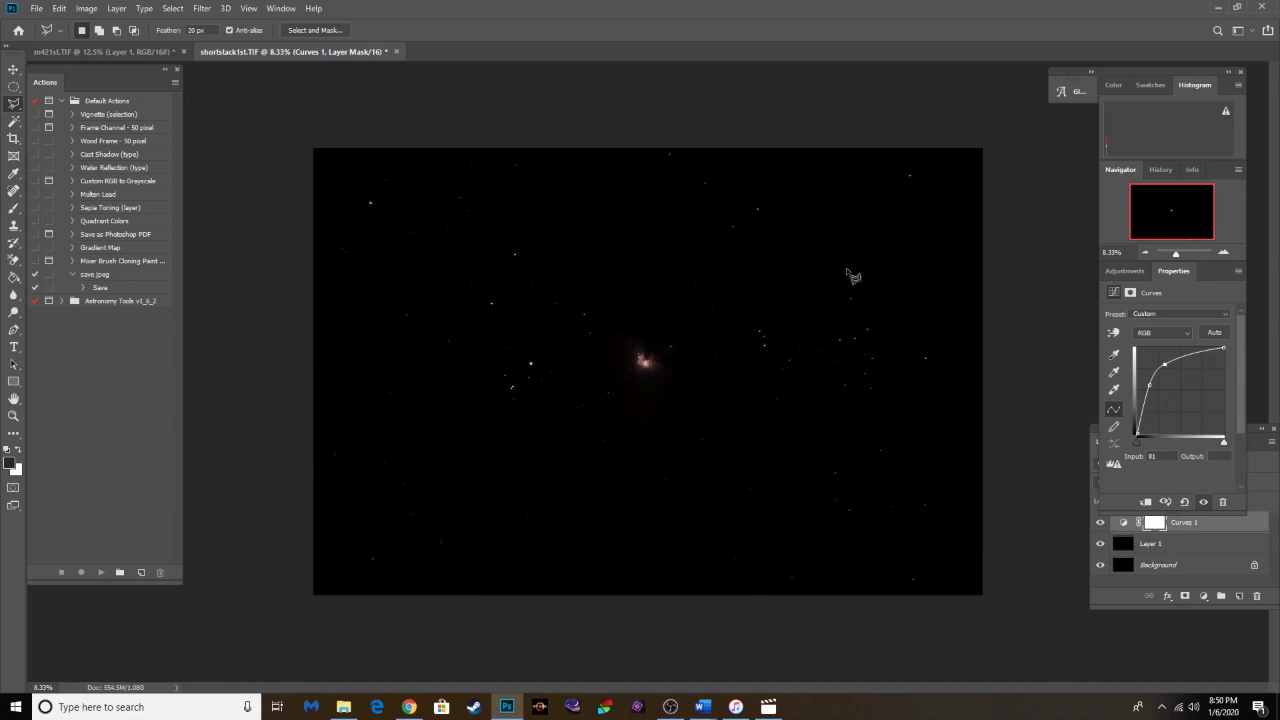
{"action": "left_click", "coordinate": [116, 8]}
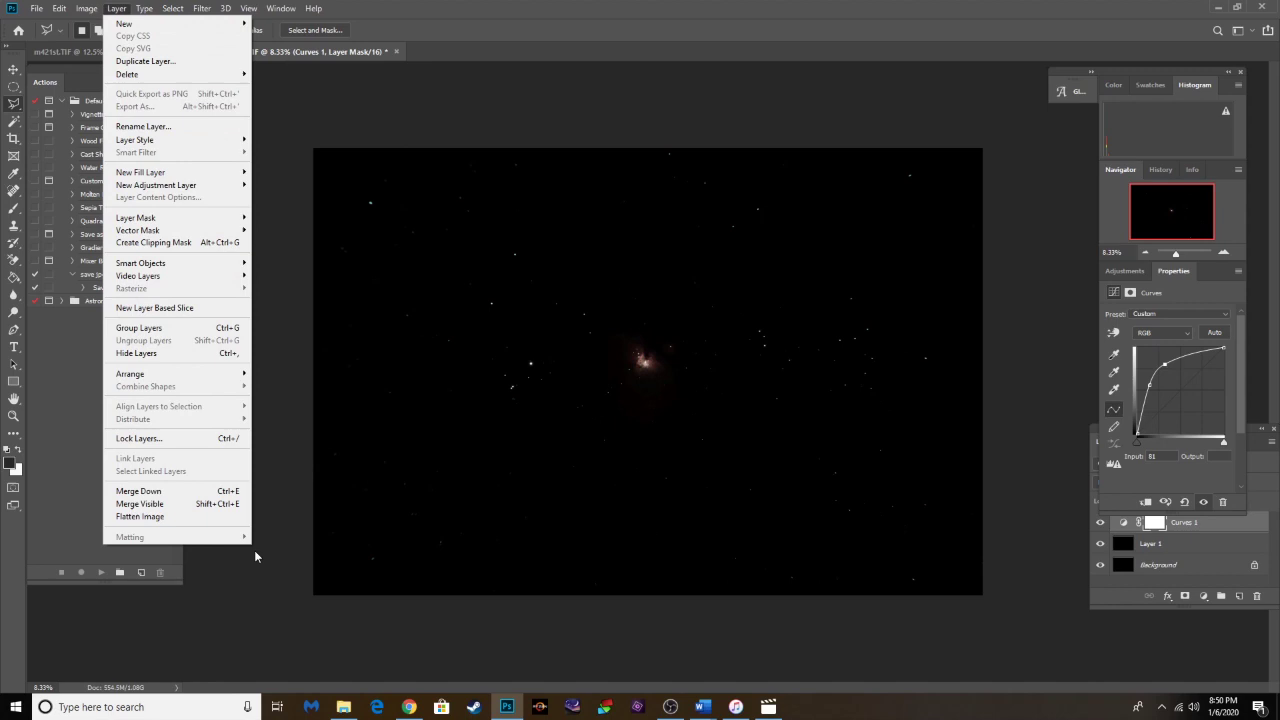
{"action": "left_click", "coordinate": [205, 516]}
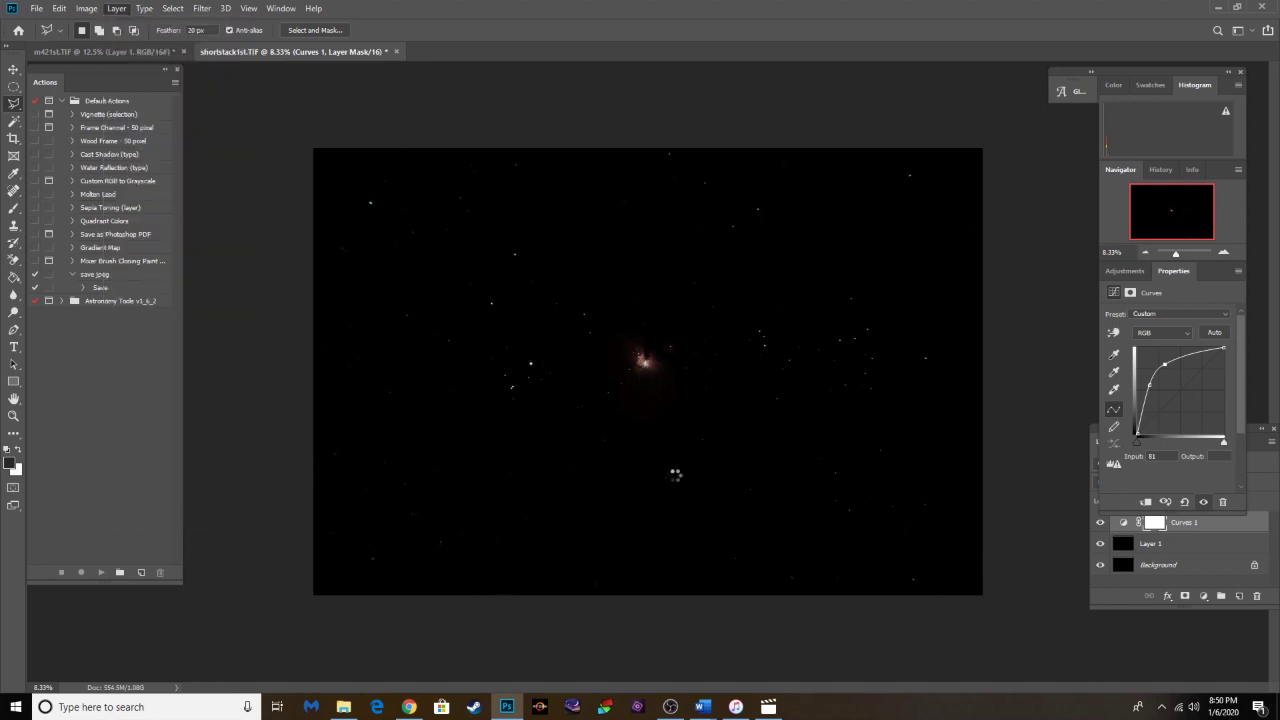
Step: Uncover the layer list from behind the adjustment properties and duplicate the flattened background layer
{"action": "key", "text": "ctrl+plus"}
{"action": "key", "text": "ctrl+plus"}
{"action": "key", "text": "ctrl+plus"}
{"action": "key", "text": "ctrl+plus"}
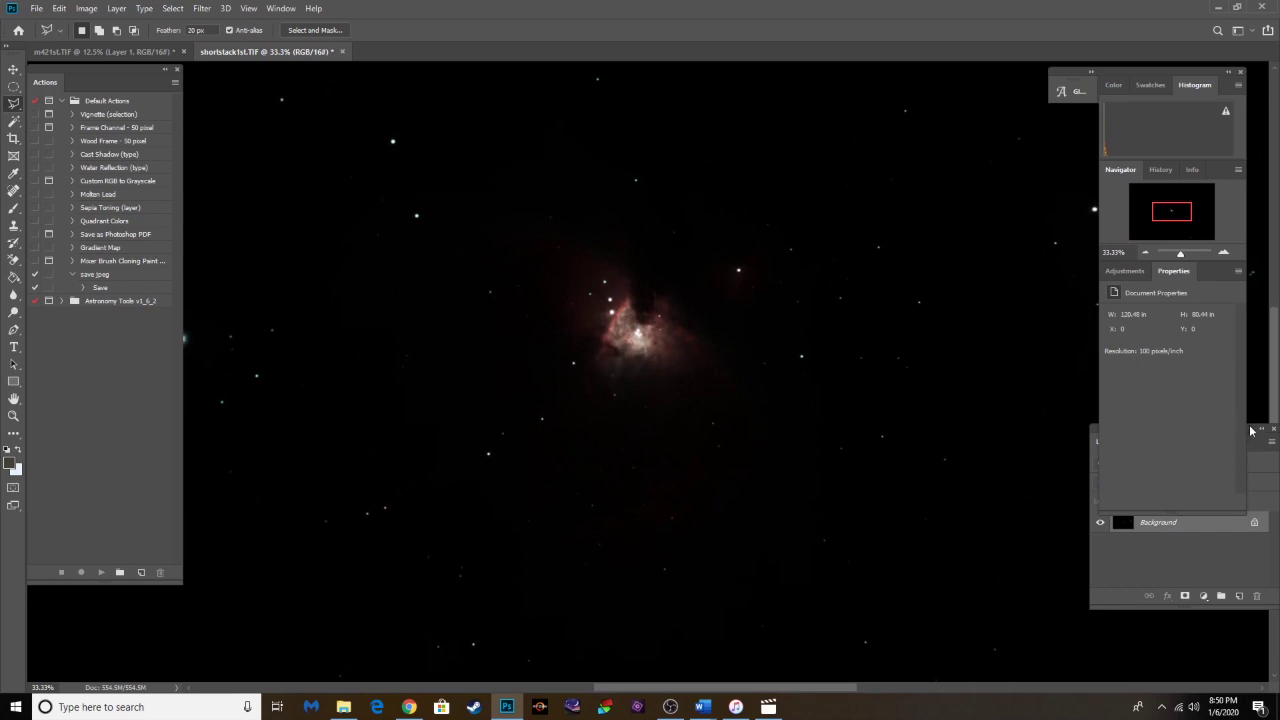
{"action": "left_click_drag", "start_coordinate": [1099, 430], "coordinate": [1075, 378]}
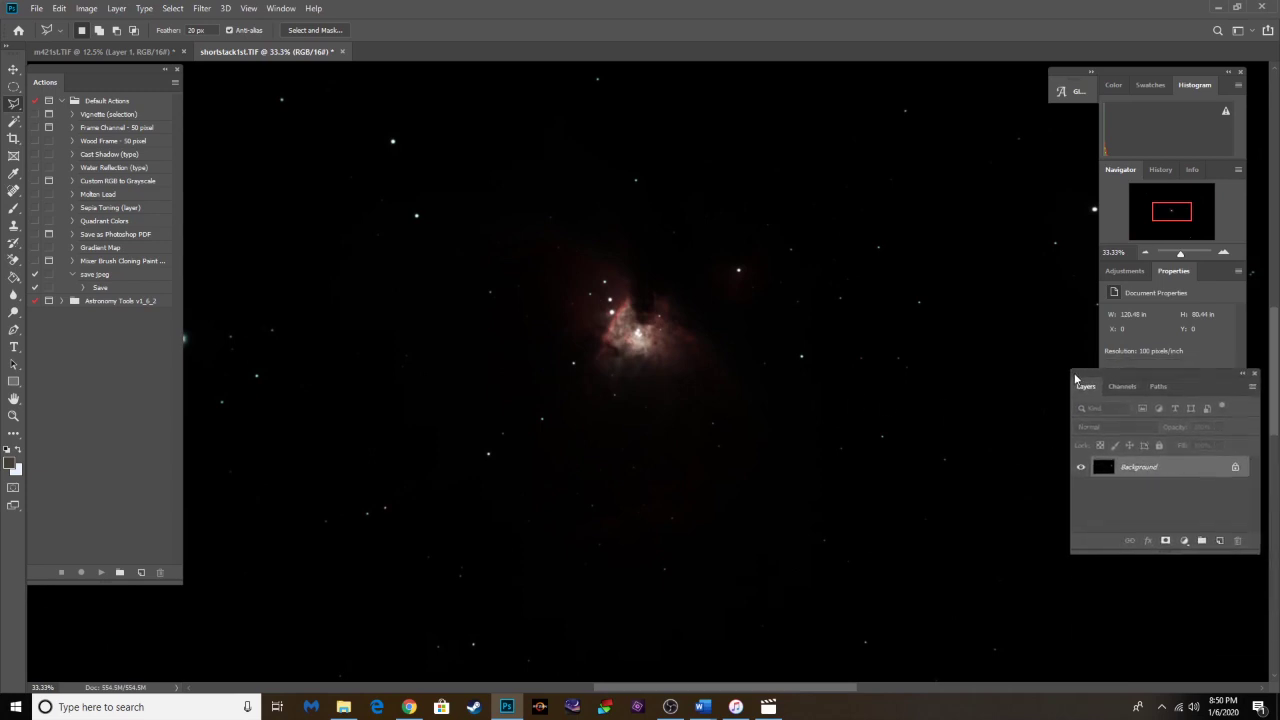
{"action": "key", "text": "ctrl+j"}
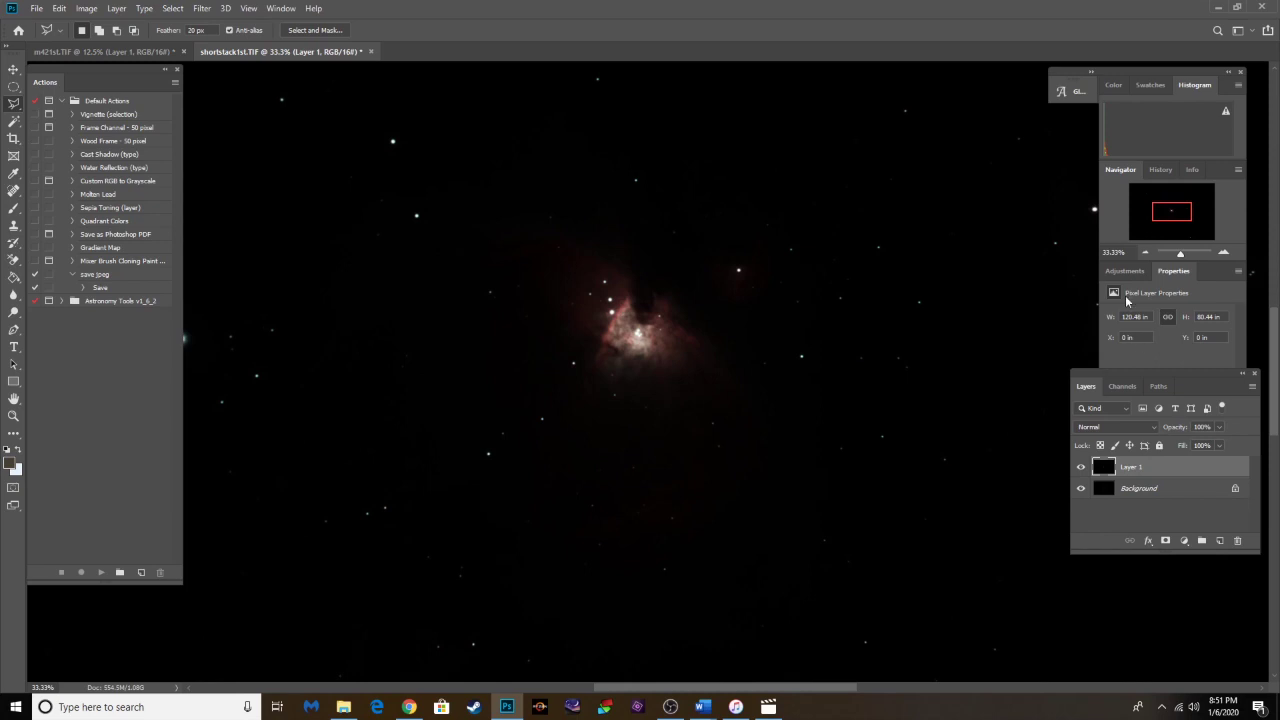
Step: Stretch the short stack with another Curves adjustment, raising a shadow point at input 28 and restraining the highlights at input 99, and flatten
{"action": "left_click", "coordinate": [1124, 271]}
{"action": "left_click", "coordinate": [1140, 303]}
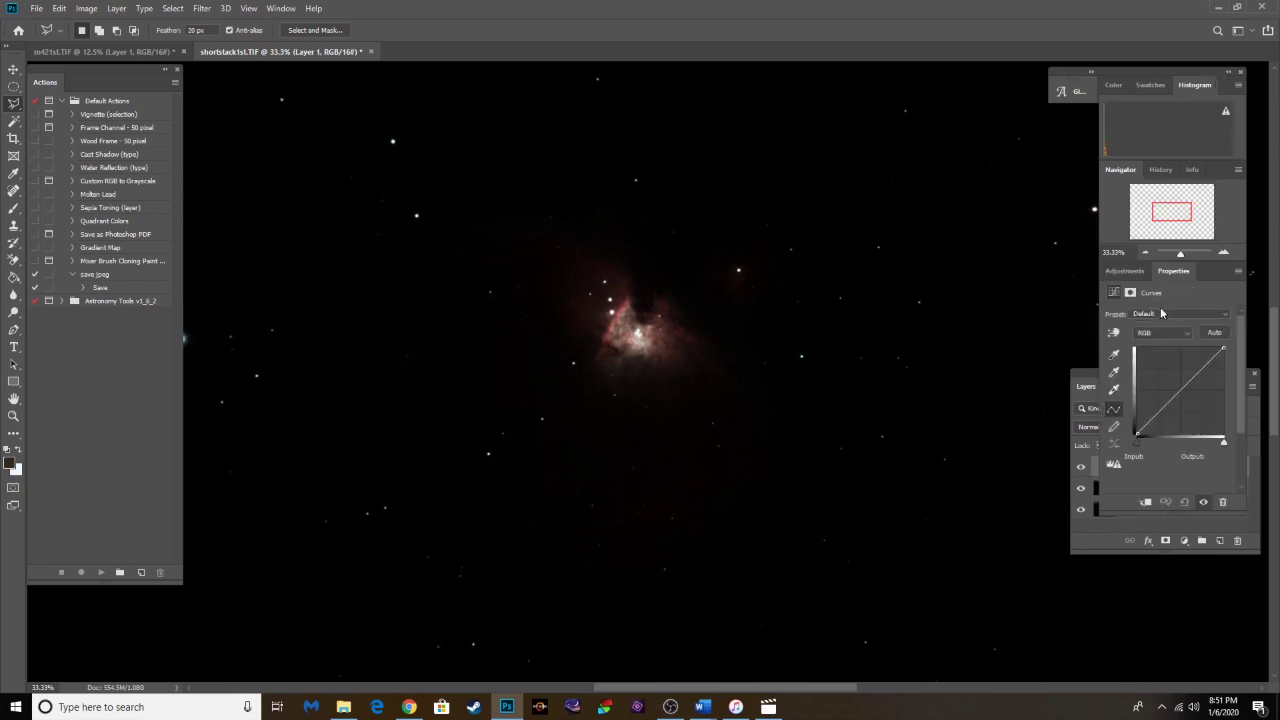
{"action": "left_click_drag", "start_coordinate": [1175, 392], "coordinate": [1147, 402]}
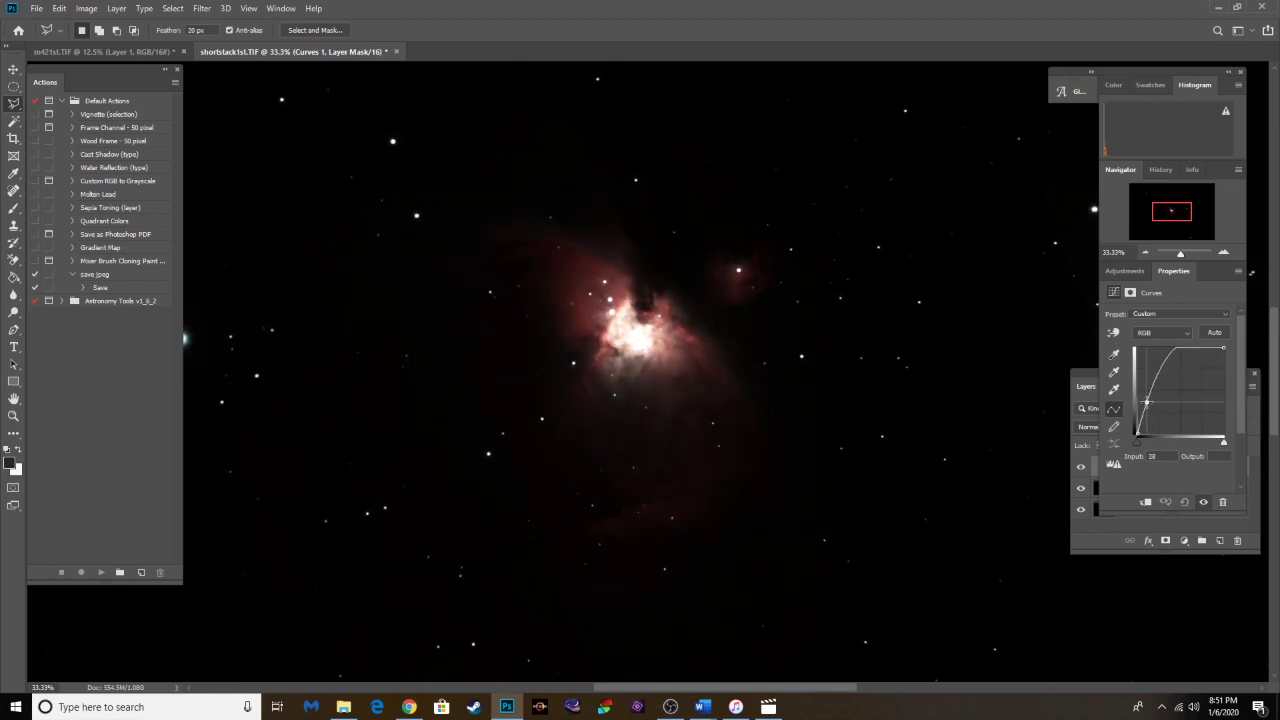
{"action": "left_click", "coordinate": [1170, 358]}
{"action": "left_click_drag", "start_coordinate": [1170, 358], "coordinate": [1171, 370]}
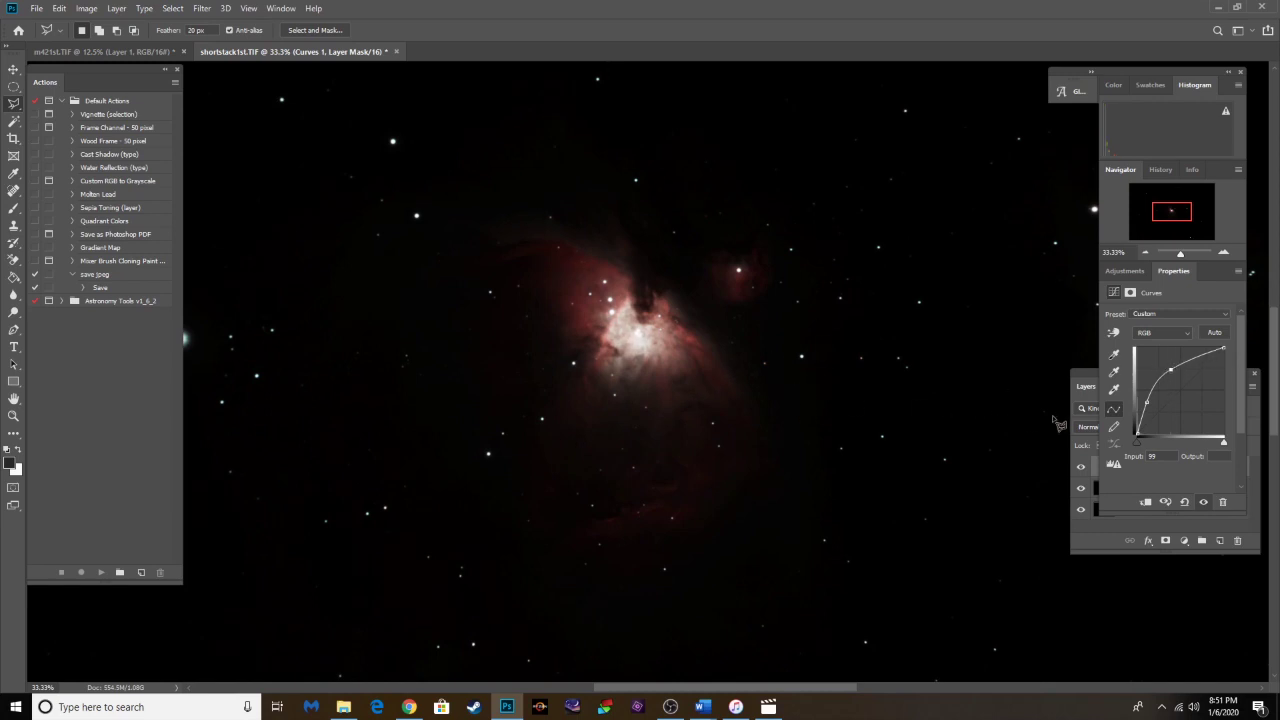
{"action": "left_click", "coordinate": [1082, 380]}
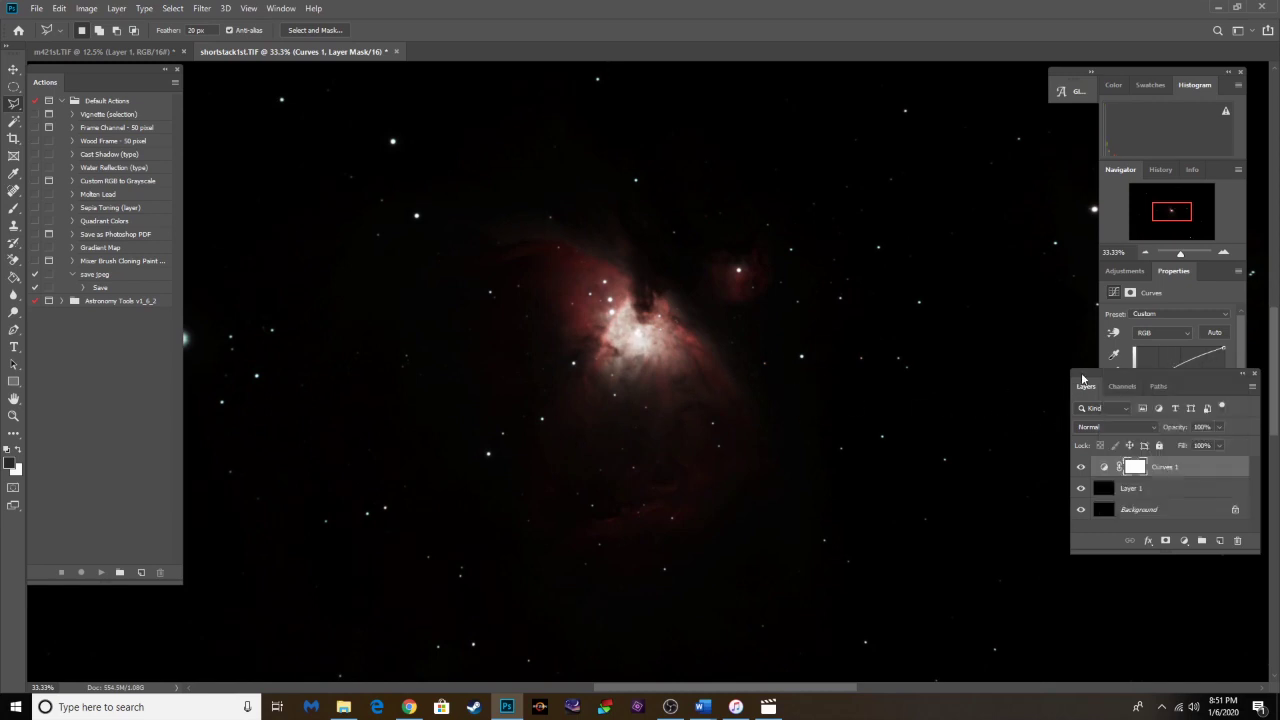
{"action": "left_click", "coordinate": [116, 9]}
{"action": "left_click", "coordinate": [177, 516]}
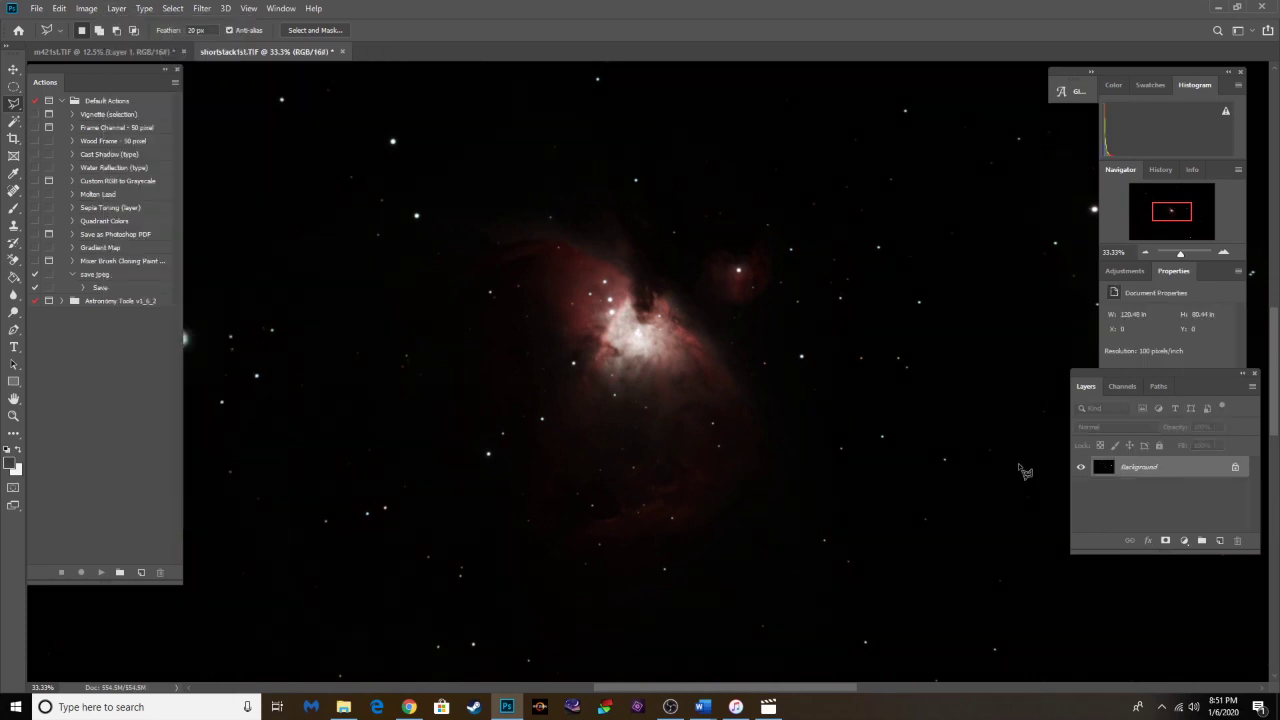
Step: Duplicate the background again, lift the shadows with a Curves adjustment while restraining the brighter tones at input 135, and flatten the image
{"action": "key", "text": "ctrl+j"}
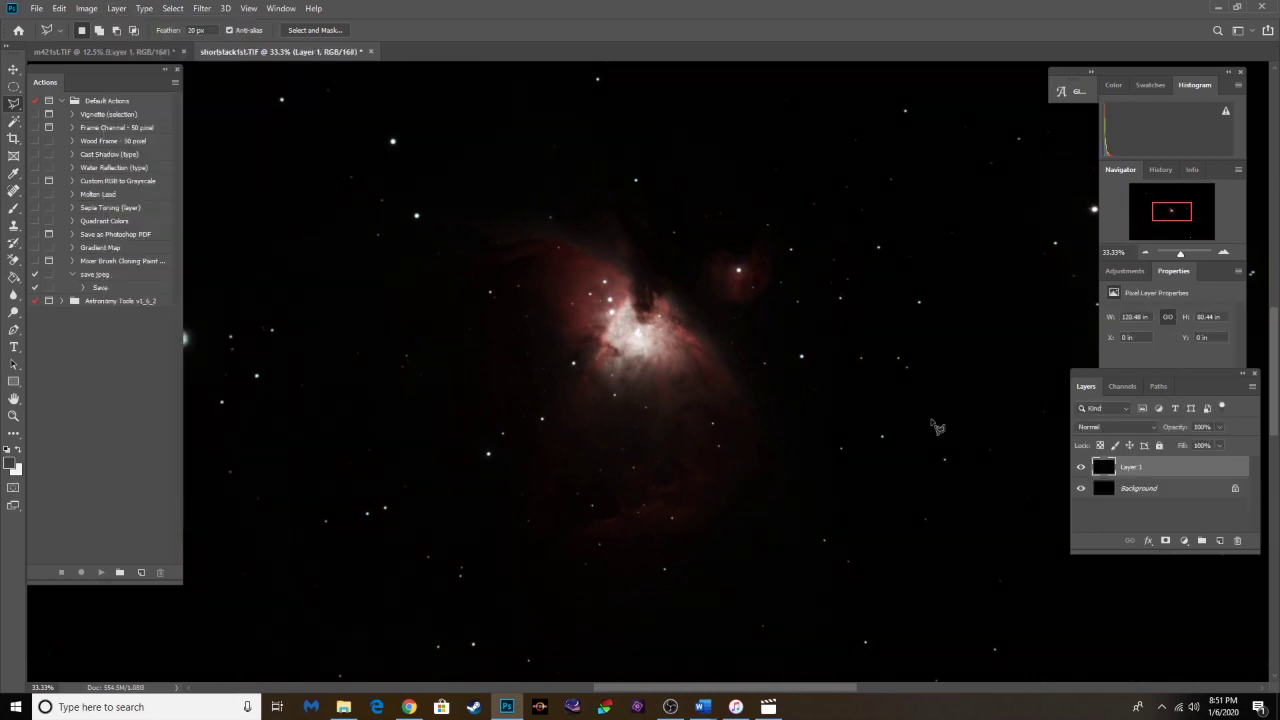
{"action": "left_click", "coordinate": [1127, 272]}
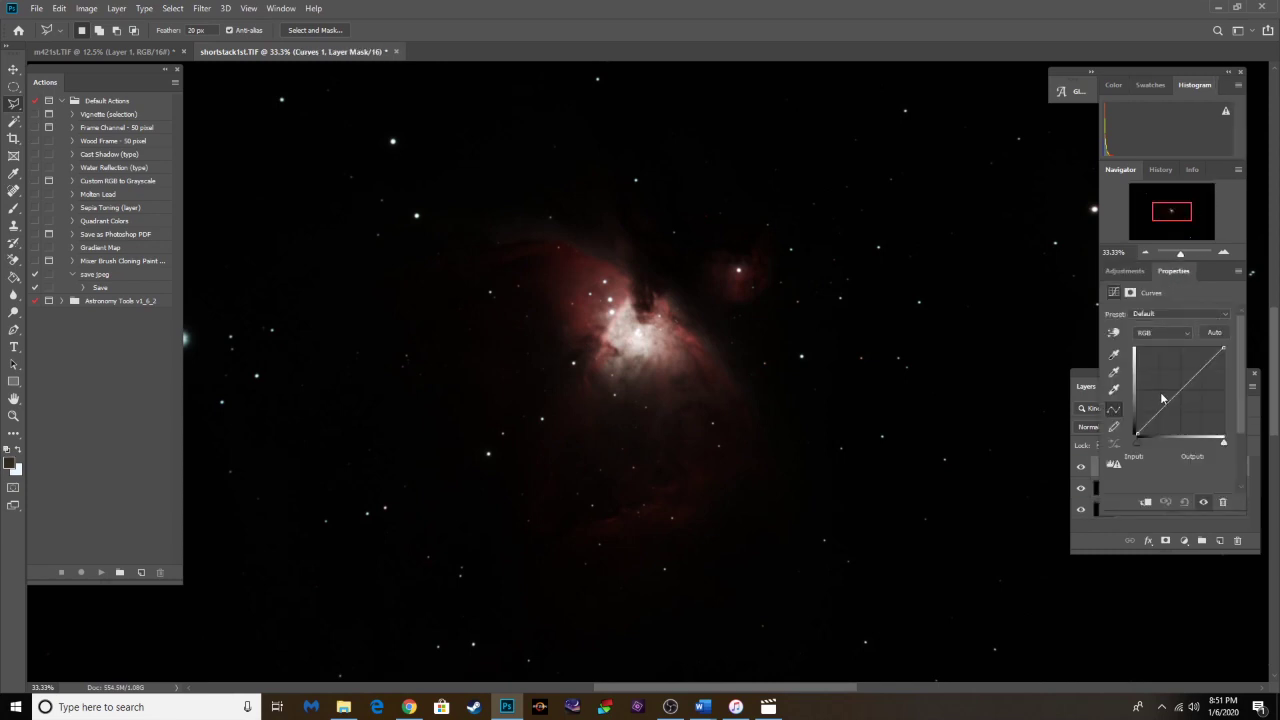
{"action": "mouse_move", "coordinate": [1171, 399]}
{"action": "left_mouse_down"}
{"action": "mouse_move", "coordinate": [1162, 386]}
{"action": "mouse_move", "coordinate": [1179, 370]}
{"action": "mouse_move", "coordinate": [1153, 397]}
{"action": "mouse_move", "coordinate": [1177, 363]}
{"action": "mouse_move", "coordinate": [1182, 380]}
{"action": "left_mouse_up"}
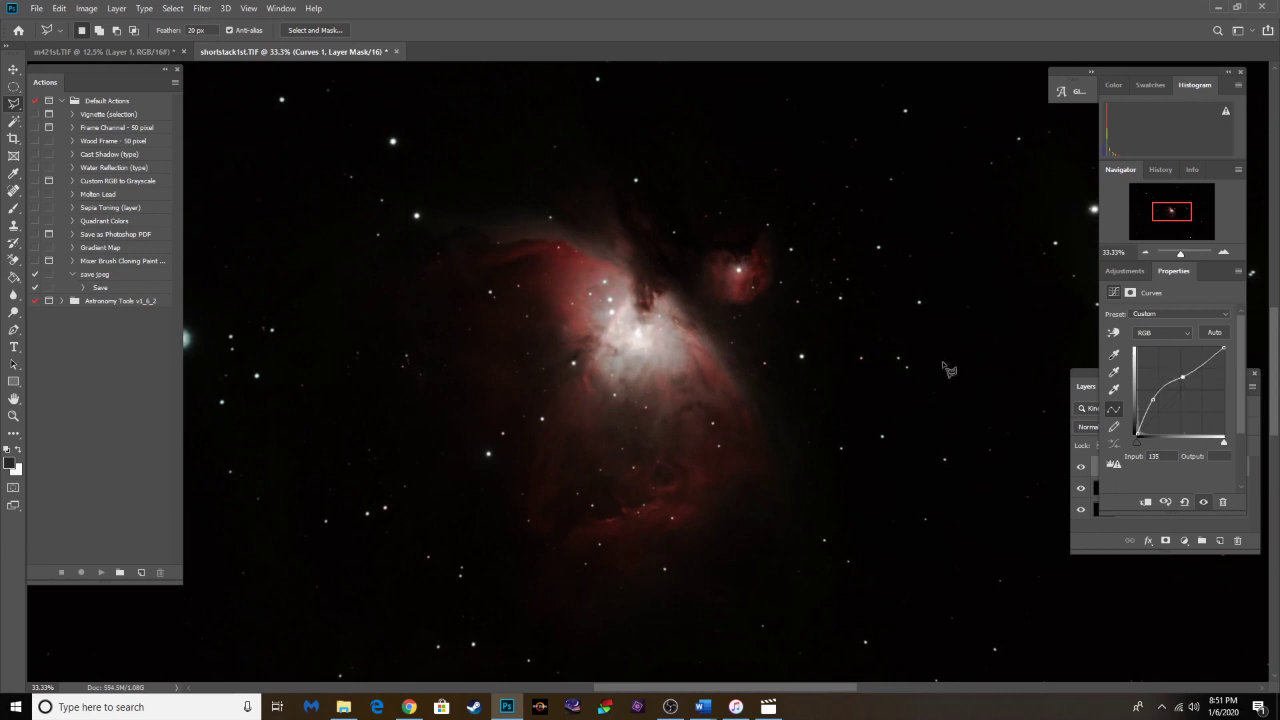
{"action": "left_click", "coordinate": [1086, 378]}
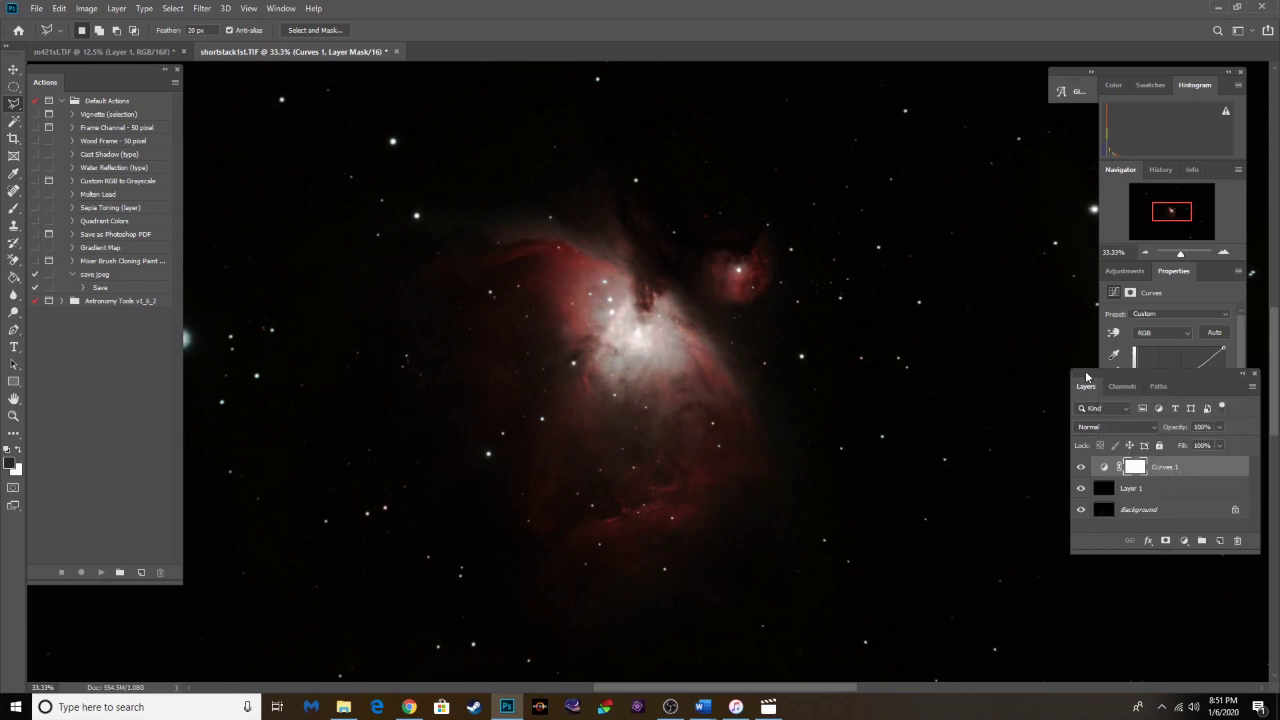
{"action": "left_click", "coordinate": [1166, 275]}
{"action": "key", "text": "F7"}
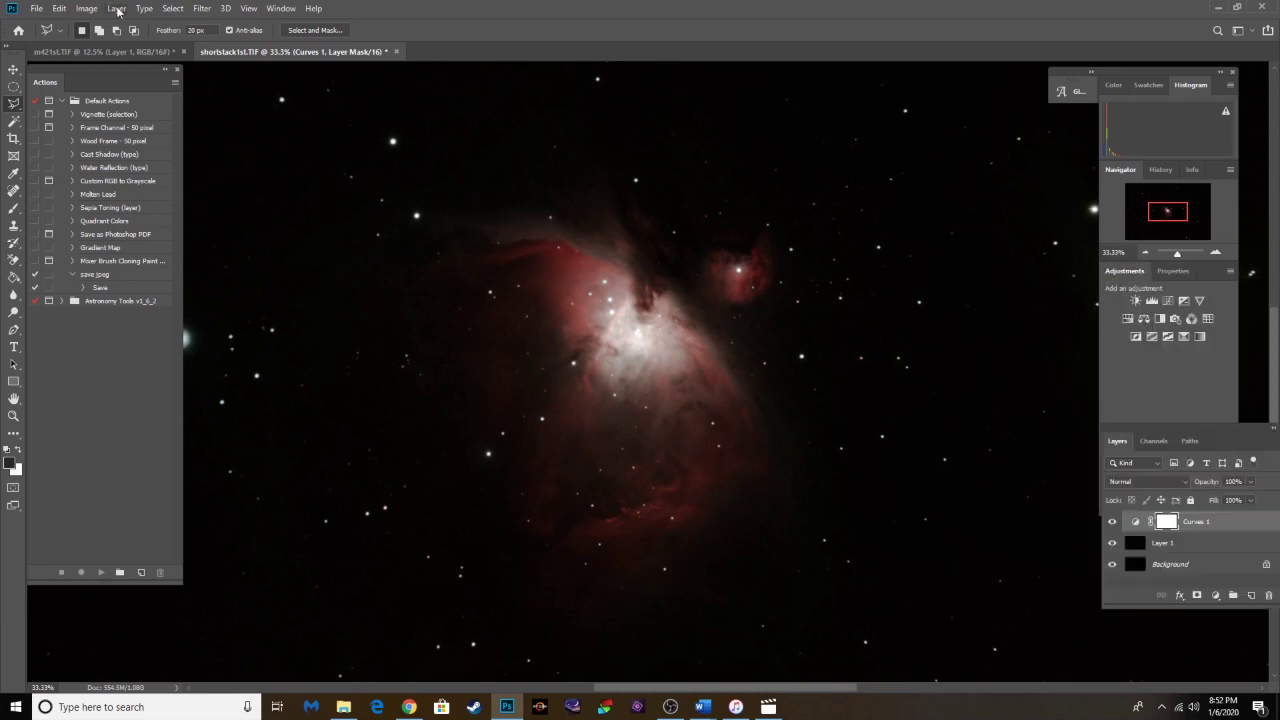
{"action": "left_click", "coordinate": [116, 8]}
{"action": "left_click", "coordinate": [165, 523]}
Step: Resize the flattened short stack image to 20 inches wide at 300 pixels per inch
{"action": "key", "text": "ctrl+minus"}
{"action": "key", "text": "ctrl+minus"}
{"action": "key", "text": "ctrl+minus"}
{"action": "key", "text": "ctrl+minus"}
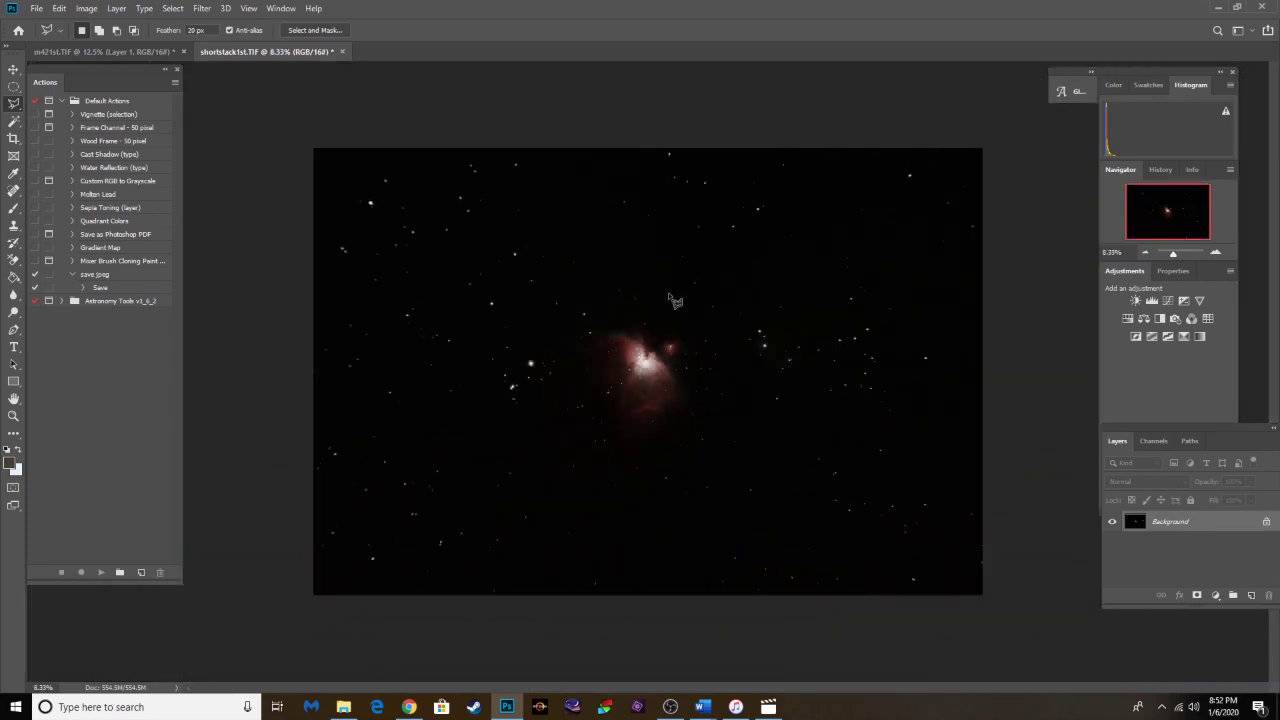
{"action": "left_click", "coordinate": [86, 8]}
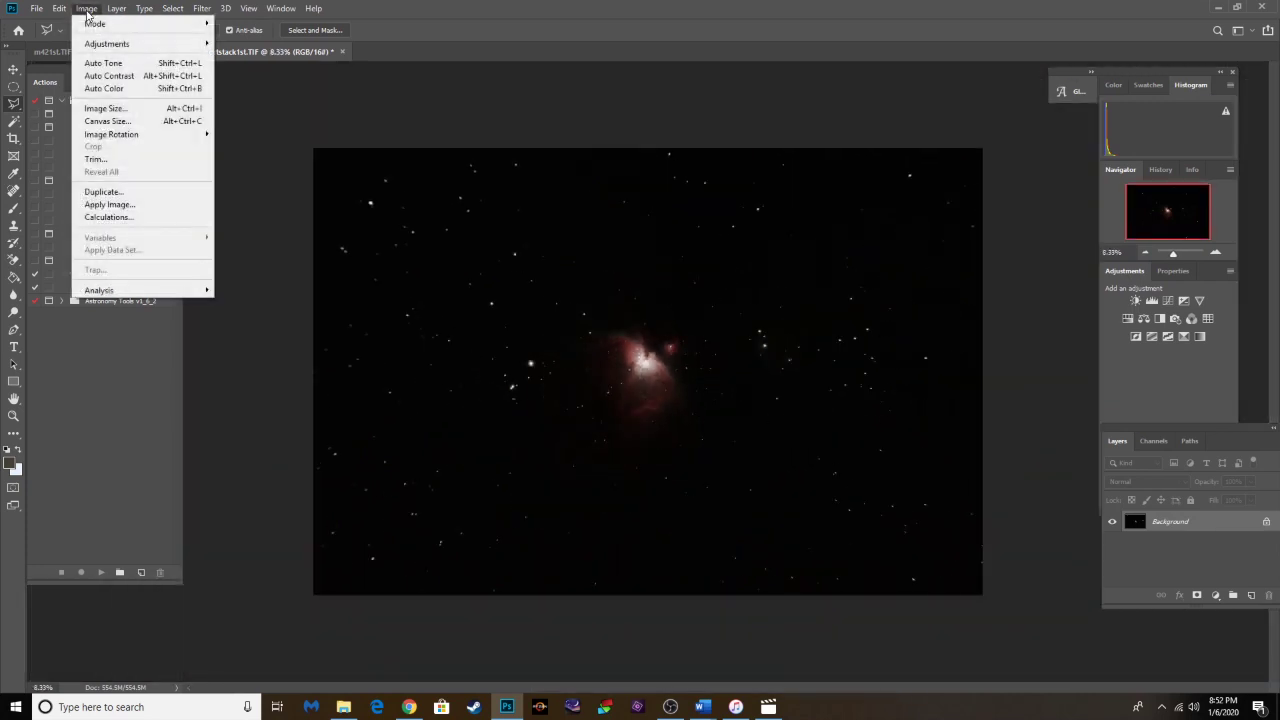
{"action": "left_click", "coordinate": [106, 108]}
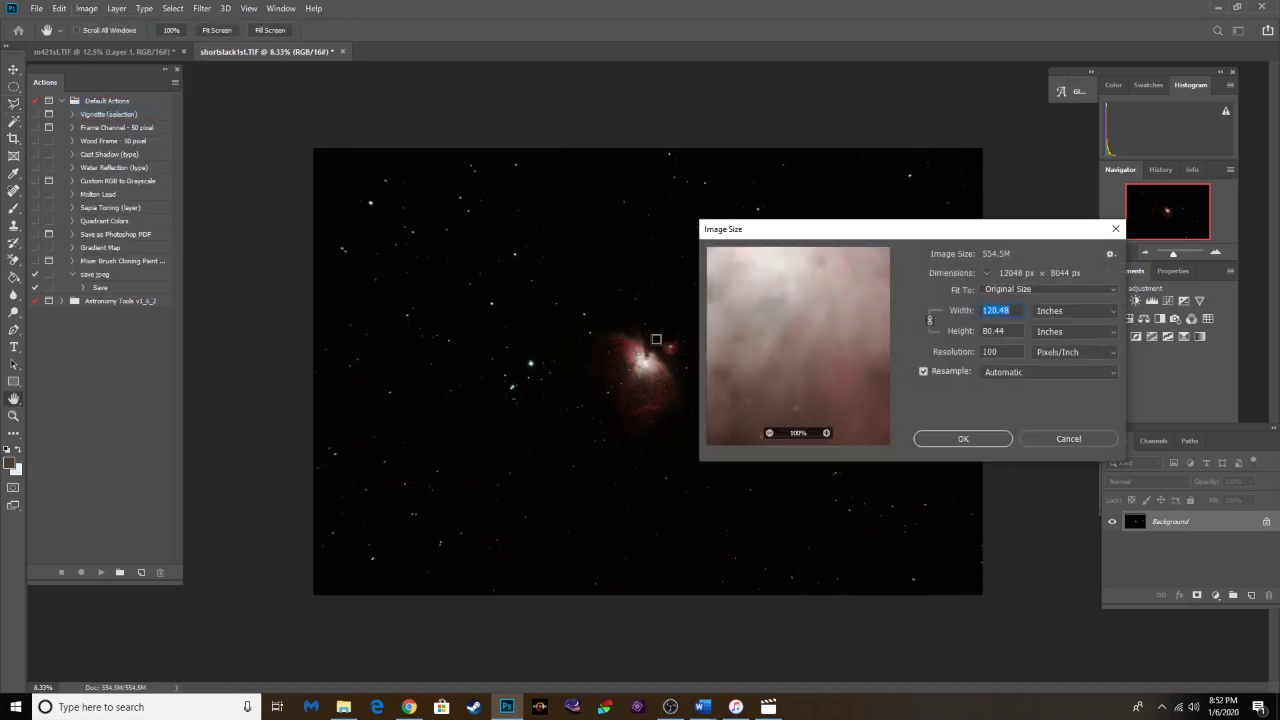
{"action": "type", "text": "20"}
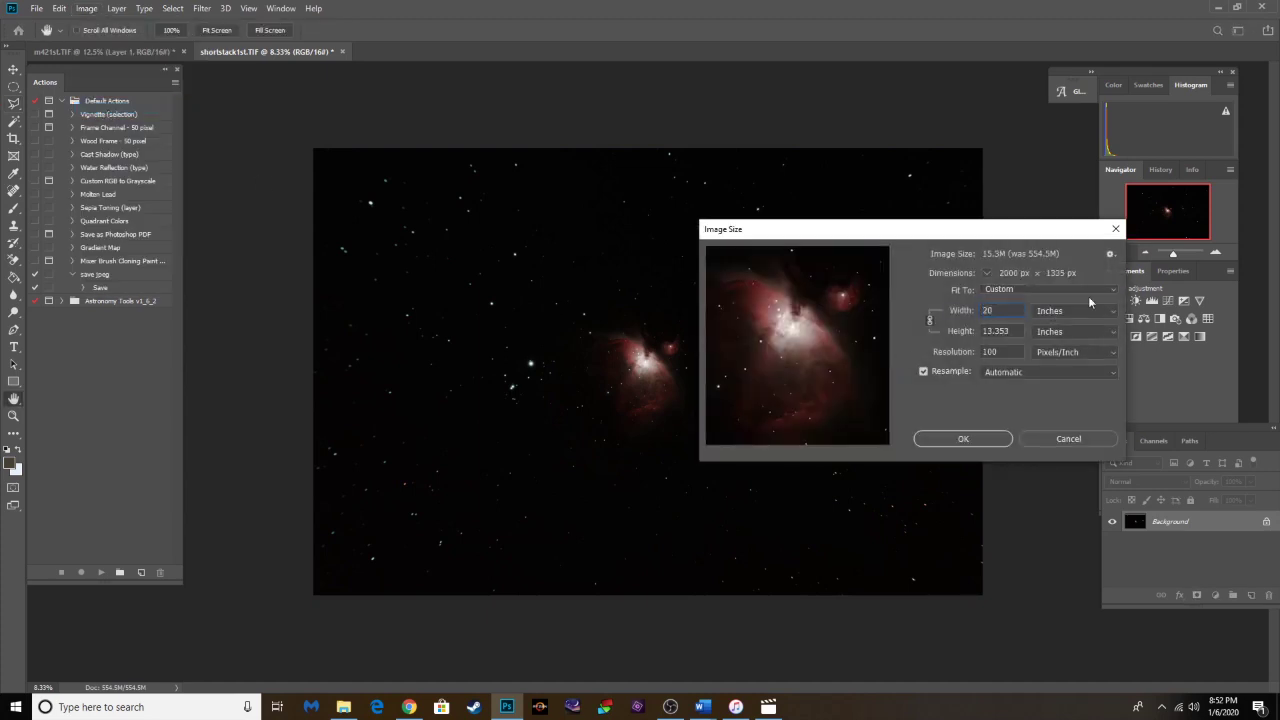
{"action": "type", "text": "300"}
{"action": "left_click", "coordinate": [964, 438]}
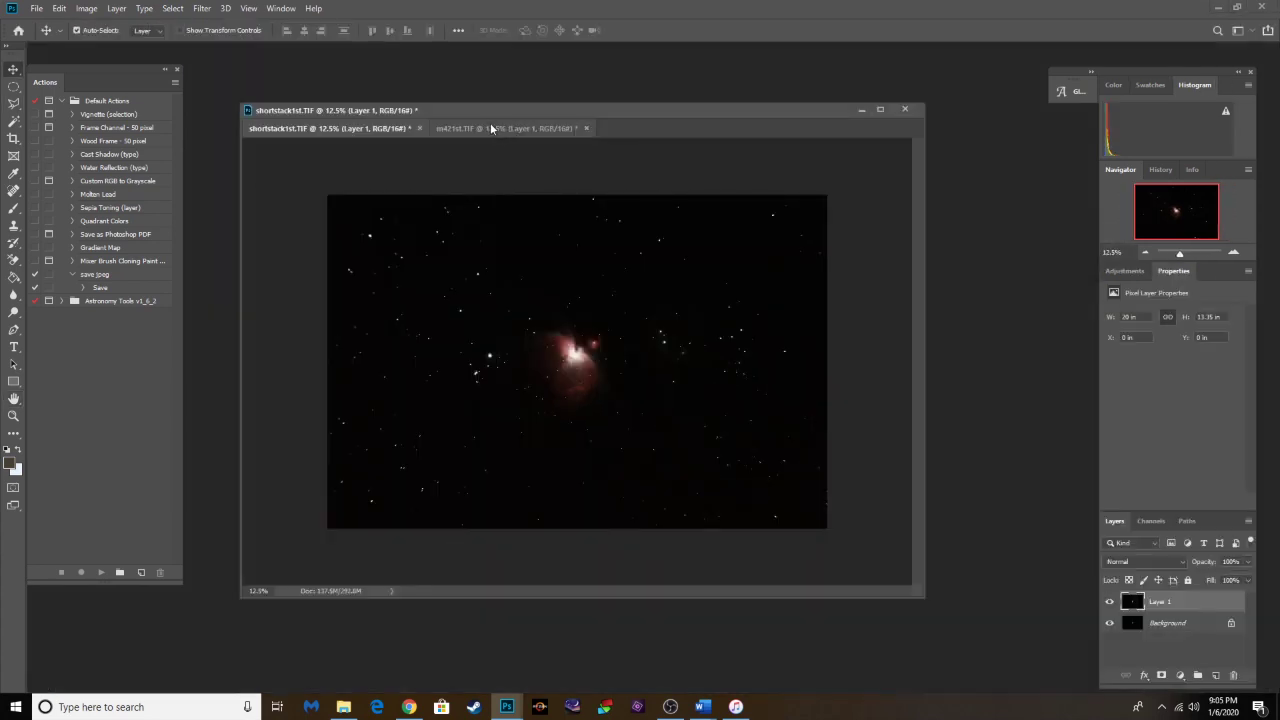
Step: Compare the short stack's orientation with the m421st image and flip the short stack canvas horizontally
{"action": "left_click", "coordinate": [491, 128]}
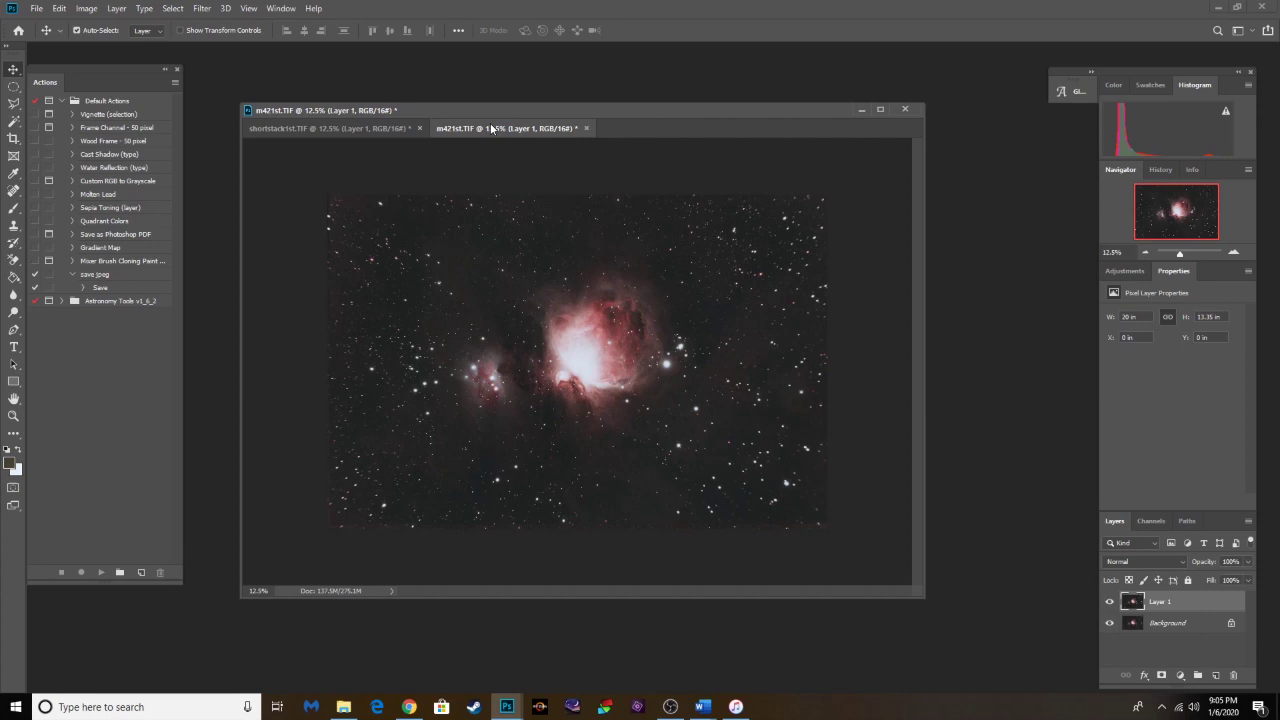
{"action": "left_click", "coordinate": [373, 131]}
{"action": "left_click", "coordinate": [465, 127]}
{"action": "left_click", "coordinate": [375, 130]}
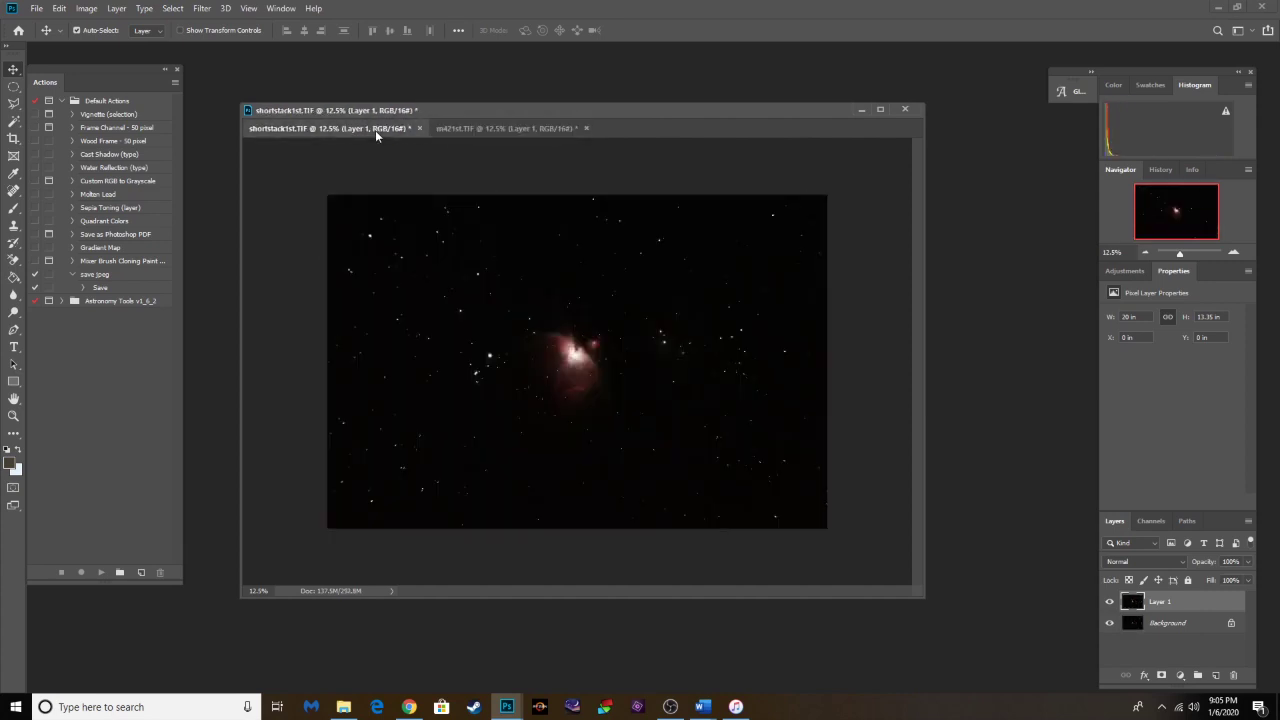
{"action": "left_click", "coordinate": [87, 10]}
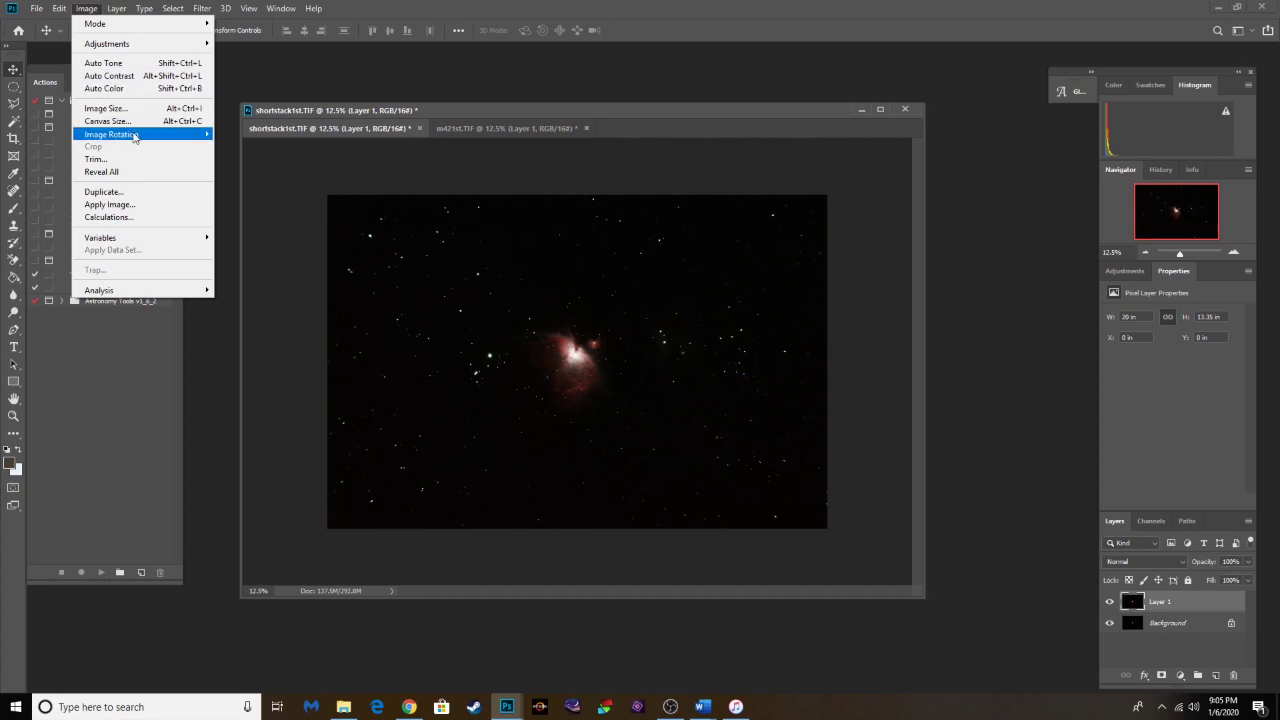
{"action": "mouse_move", "coordinate": [136, 136]}
{"action": "left_click", "coordinate": [266, 192]}
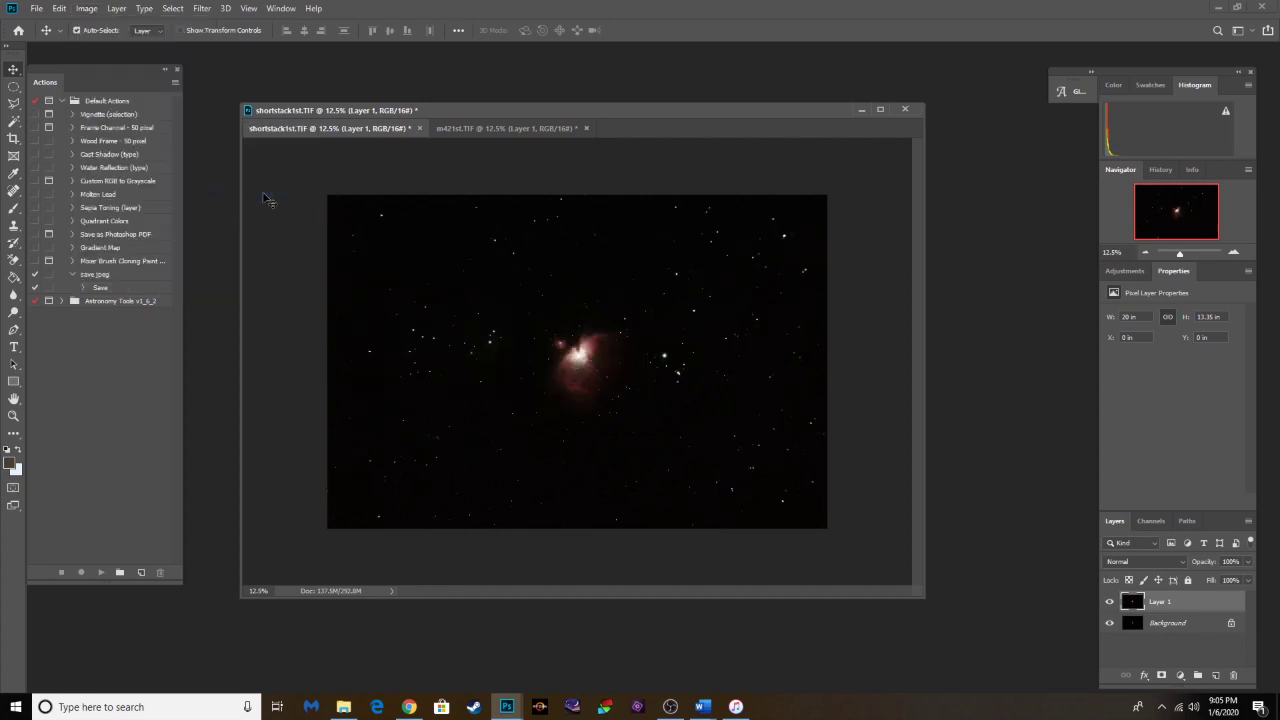
Step: Flip the short stack canvas vertically and check its orientation against the m421st image
{"action": "left_click", "coordinate": [87, 9]}
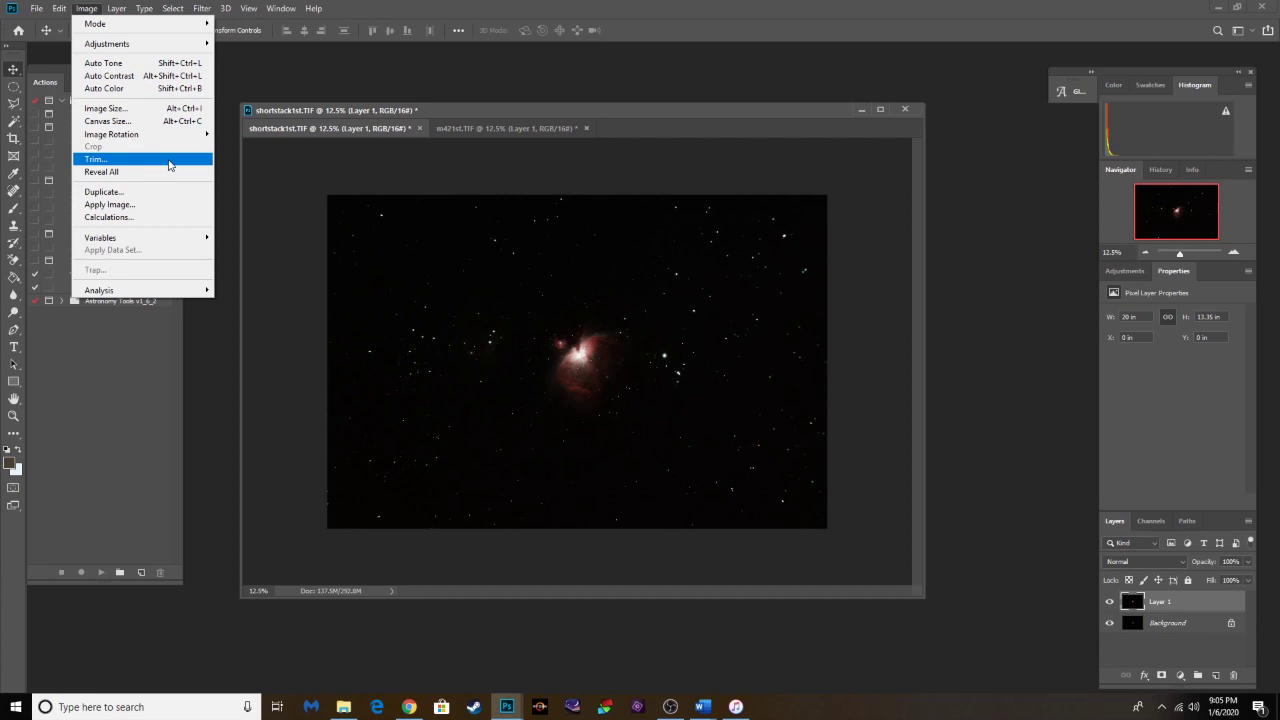
{"action": "mouse_move", "coordinate": [165, 136]}
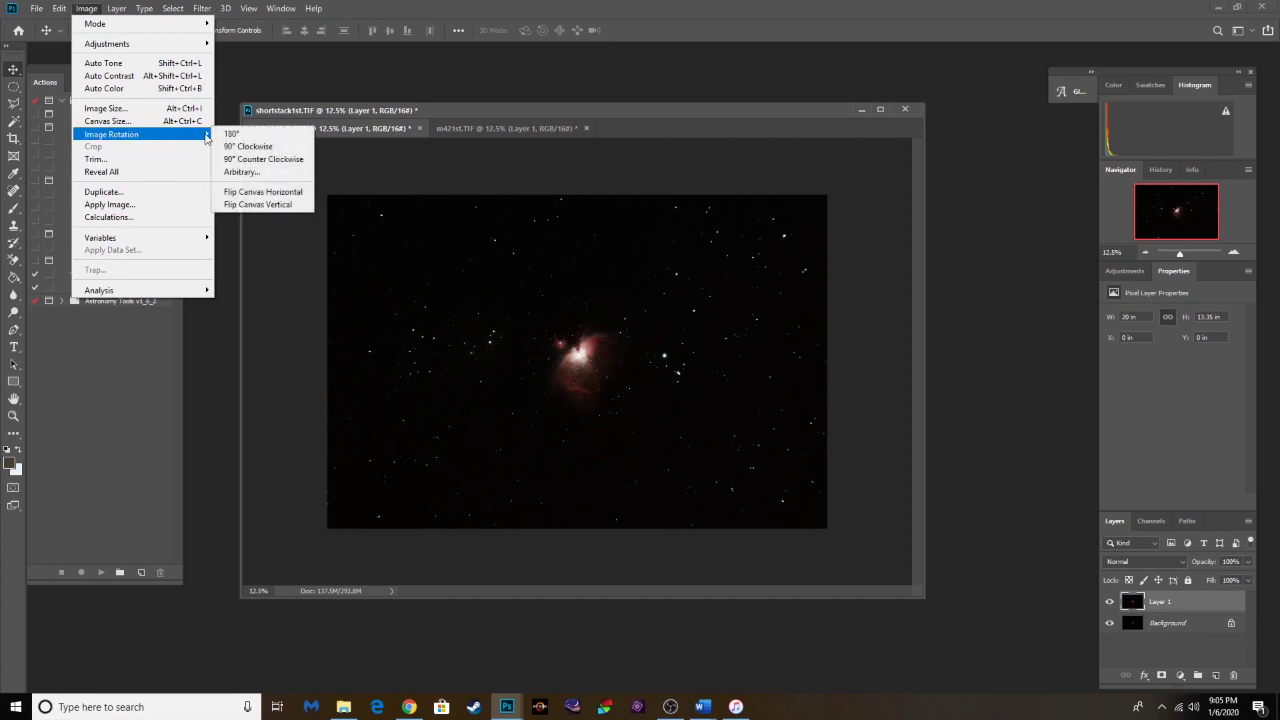
{"action": "left_click", "coordinate": [251, 205]}
{"action": "left_click", "coordinate": [461, 130]}
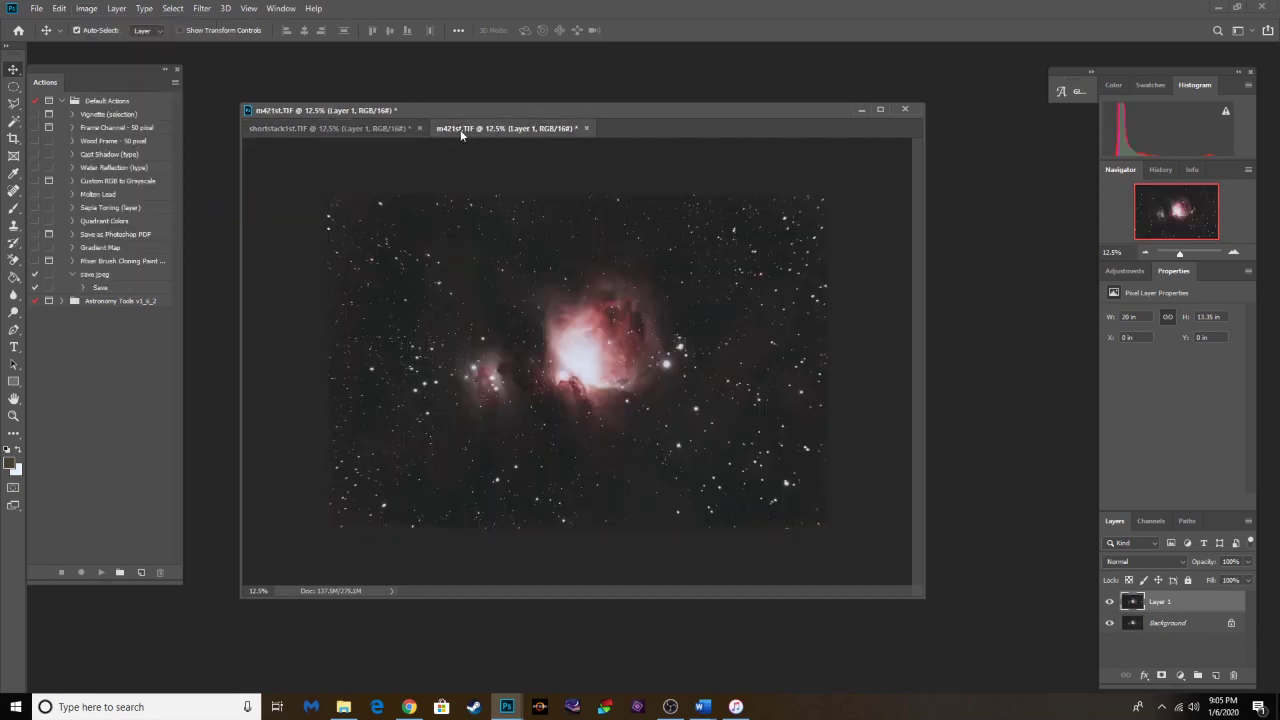
{"action": "left_click", "coordinate": [396, 131]}
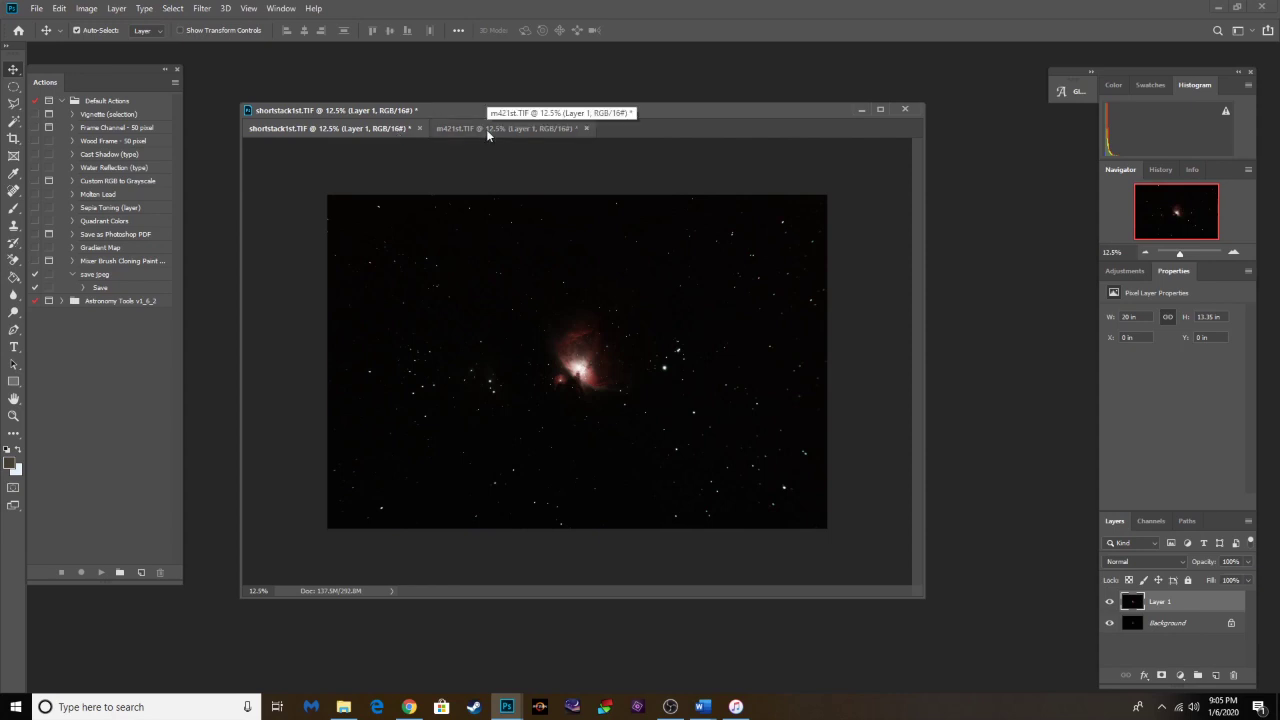
Step: Separate the short stack into its own floating window and arrange it side by side with the m421st window
{"action": "left_click_drag", "start_coordinate": [561, 110], "coordinate": [878, 140]}
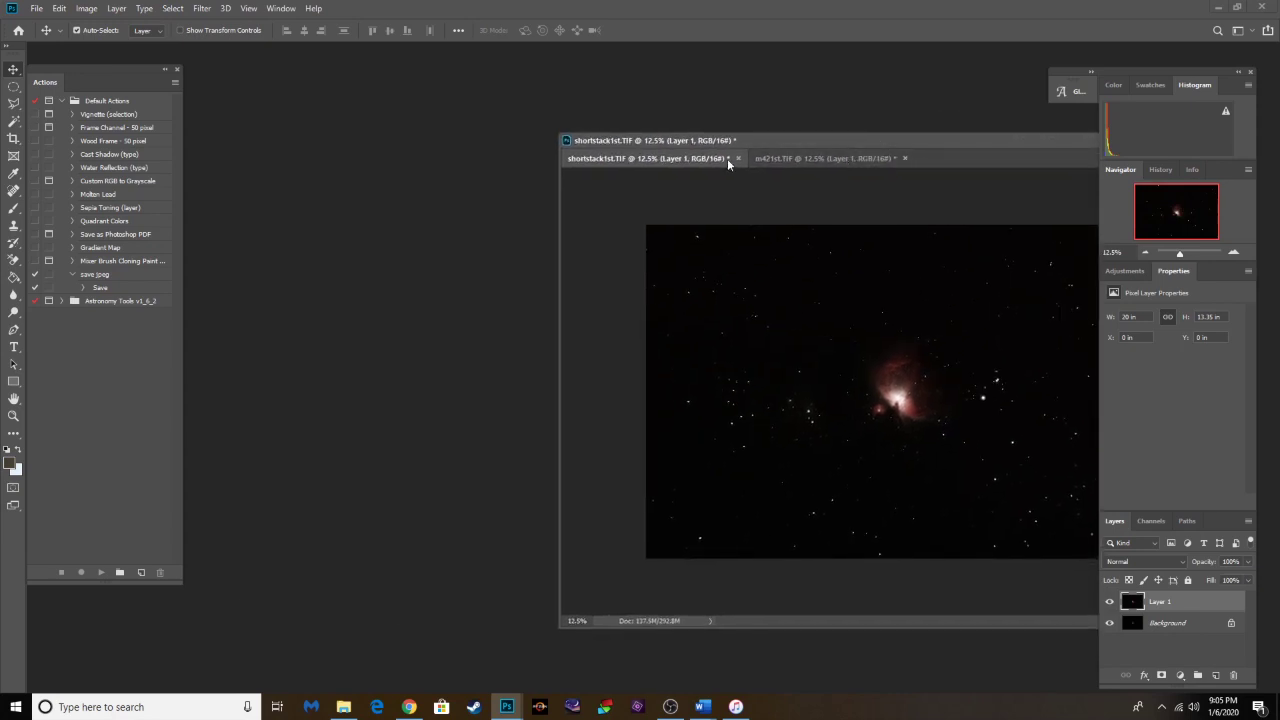
{"action": "left_click_drag", "start_coordinate": [697, 165], "coordinate": [45, 135]}
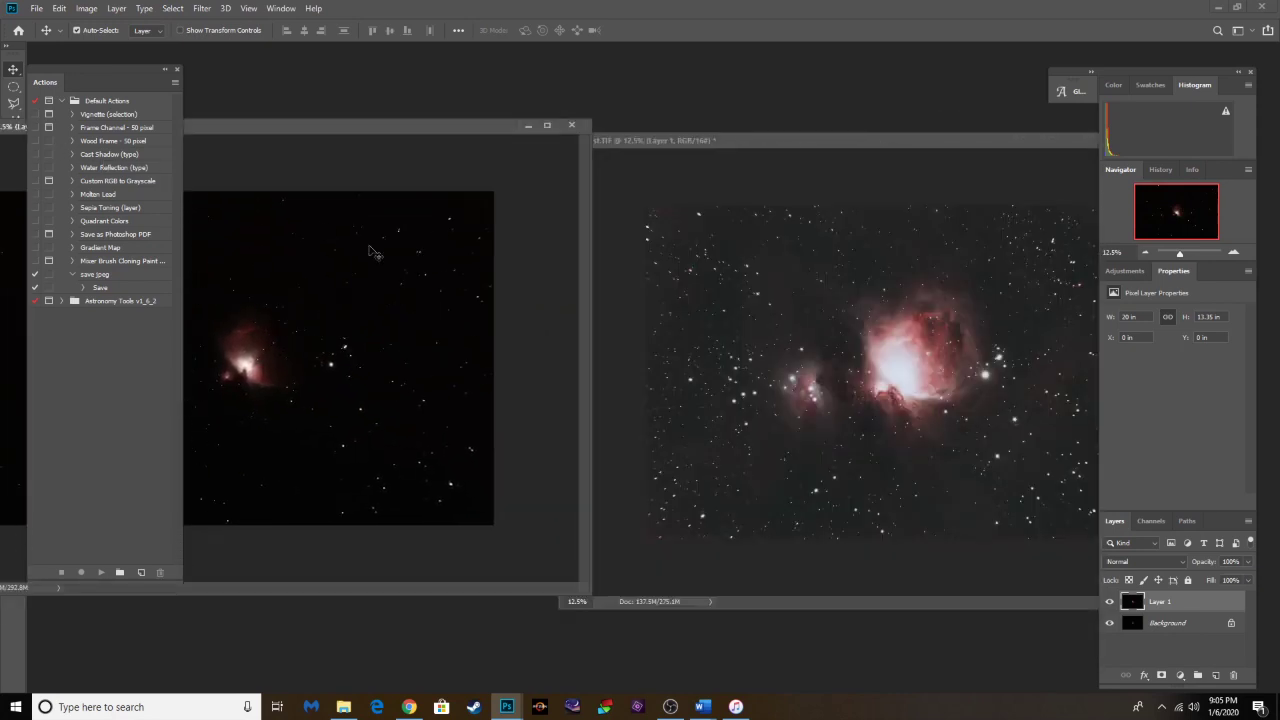
{"action": "left_click_drag", "start_coordinate": [591, 310], "coordinate": [428, 314]}
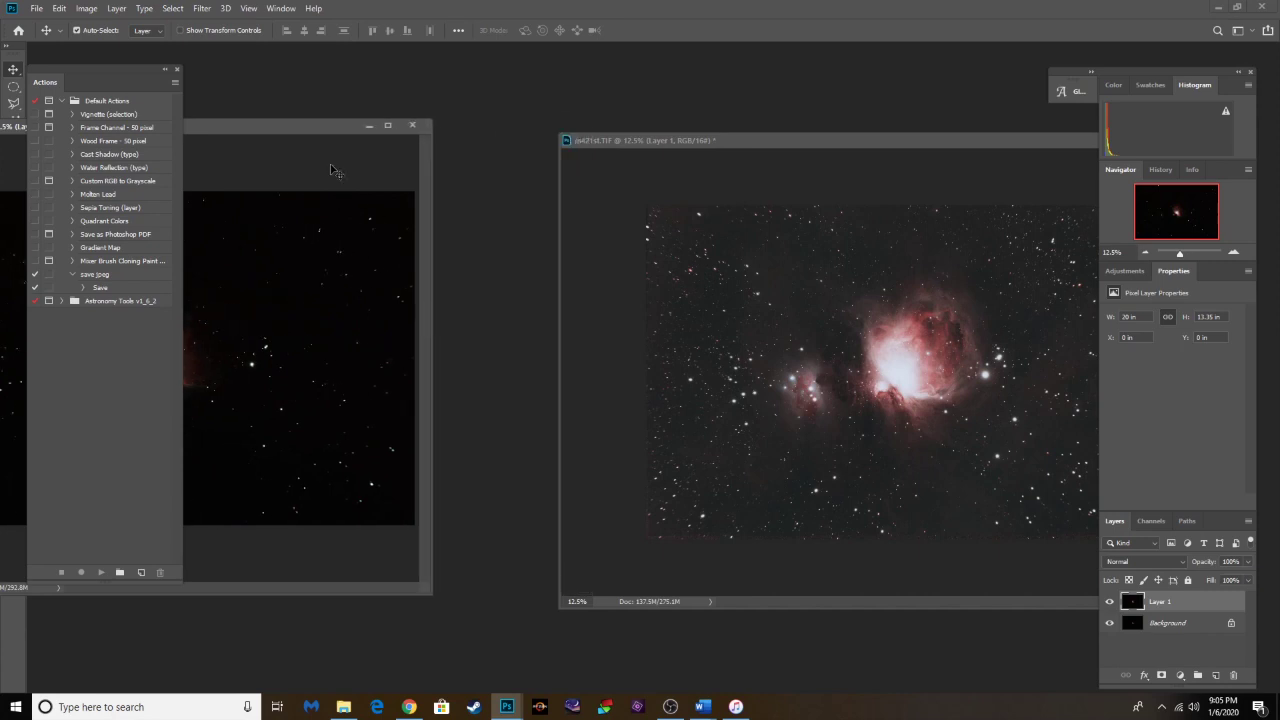
{"action": "left_click_drag", "start_coordinate": [300, 134], "coordinate": [429, 147]}
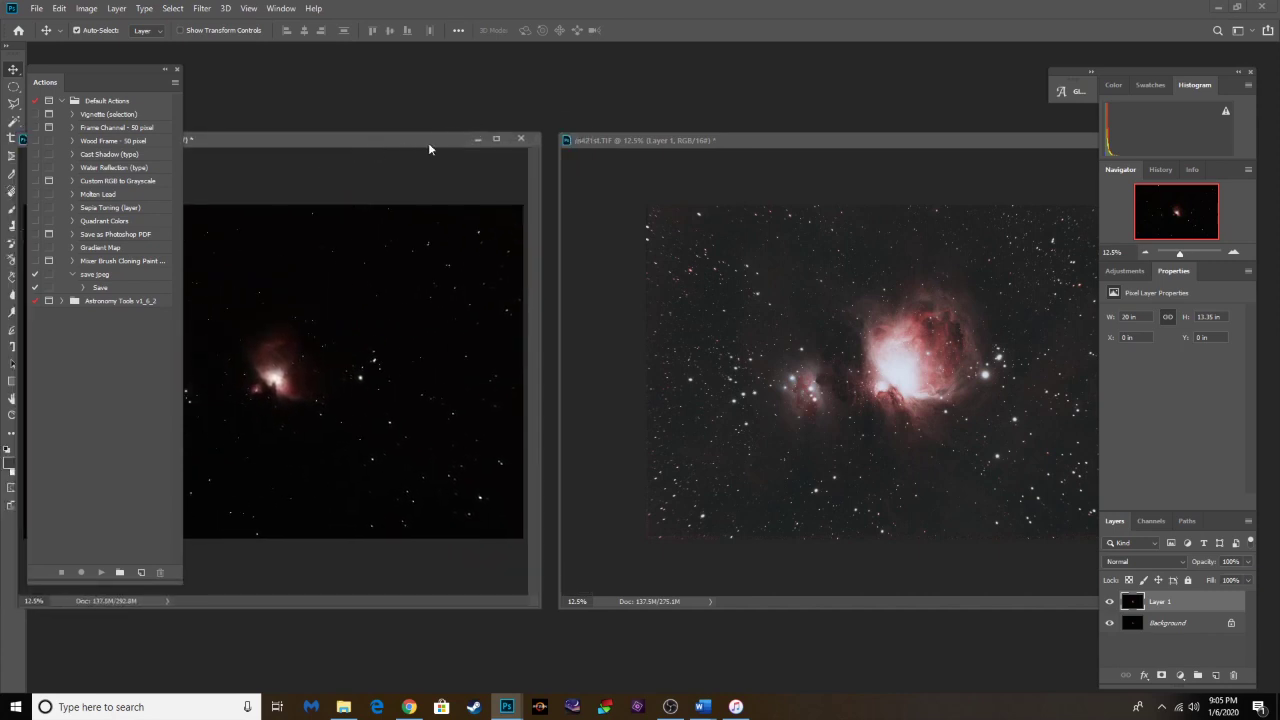
{"action": "mouse_move", "coordinate": [719, 145]}
{"action": "left_mouse_down"}
{"action": "mouse_move", "coordinate": [718, 126]}
{"action": "mouse_move", "coordinate": [725, 151]}
{"action": "left_mouse_up"}
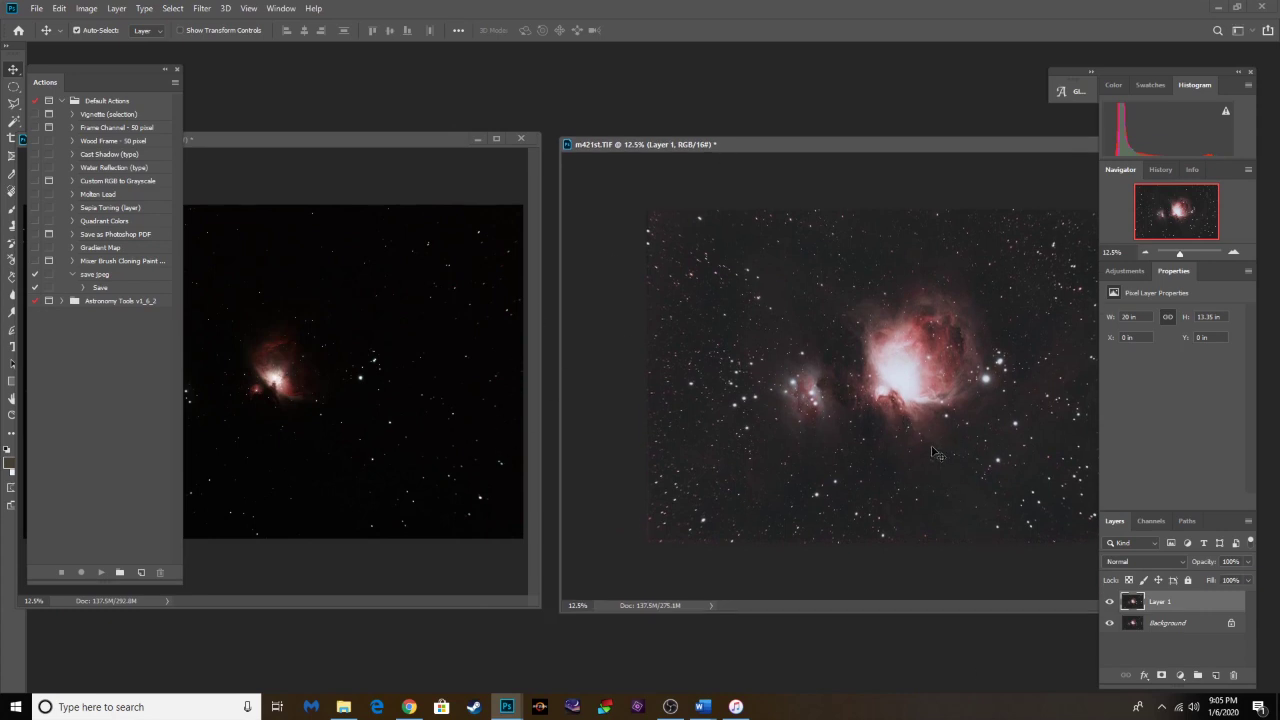
{"action": "left_click_drag", "start_coordinate": [729, 140], "coordinate": [735, 127]}
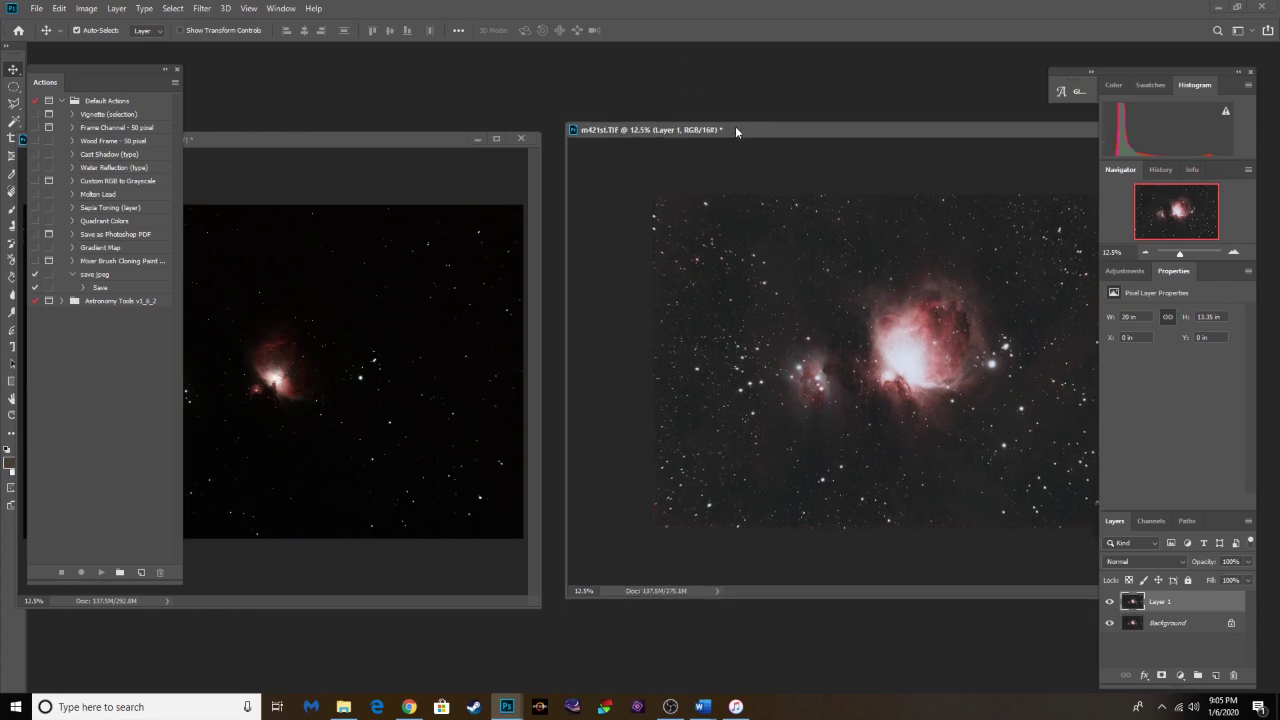
{"action": "mouse_move", "coordinate": [404, 140]}
{"action": "left_mouse_down"}
{"action": "mouse_move", "coordinate": [433, 117]}
{"action": "mouse_move", "coordinate": [419, 132]}
{"action": "left_mouse_up"}
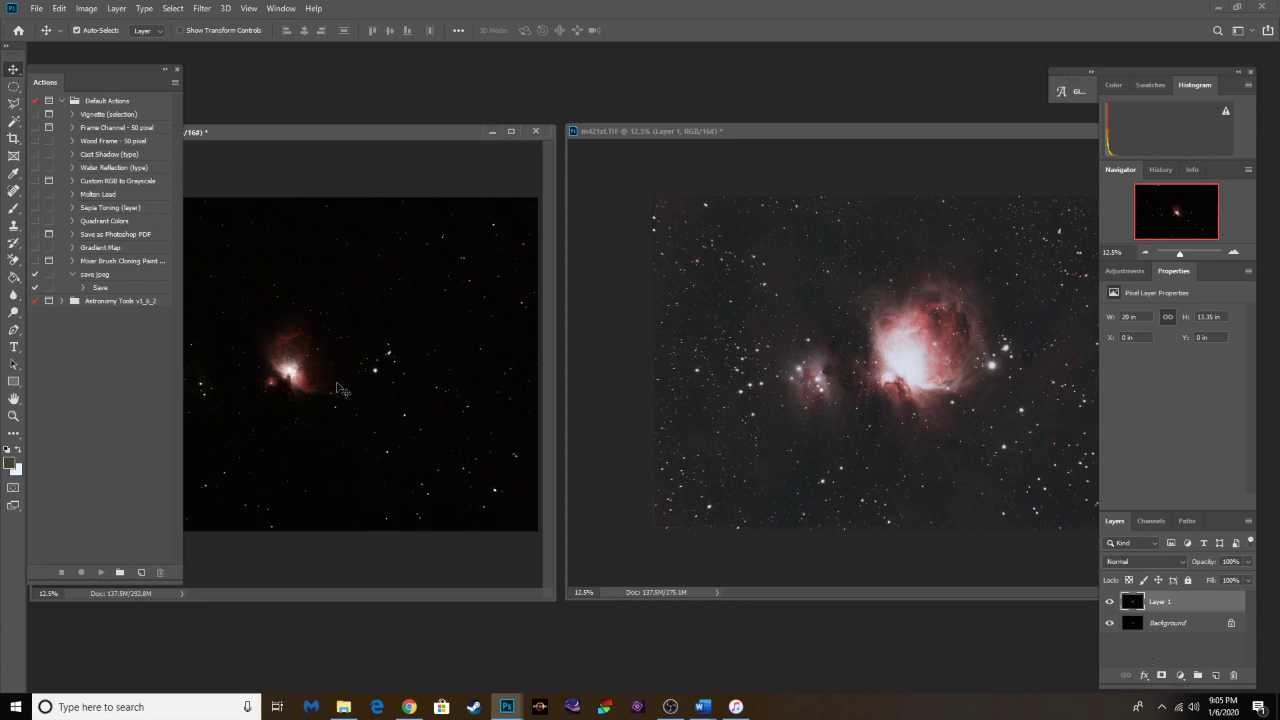
Step: Copy the entire short stack image and paste it as a new layer above Layer 1 in m421st
{"action": "left_click", "coordinate": [13, 398]}
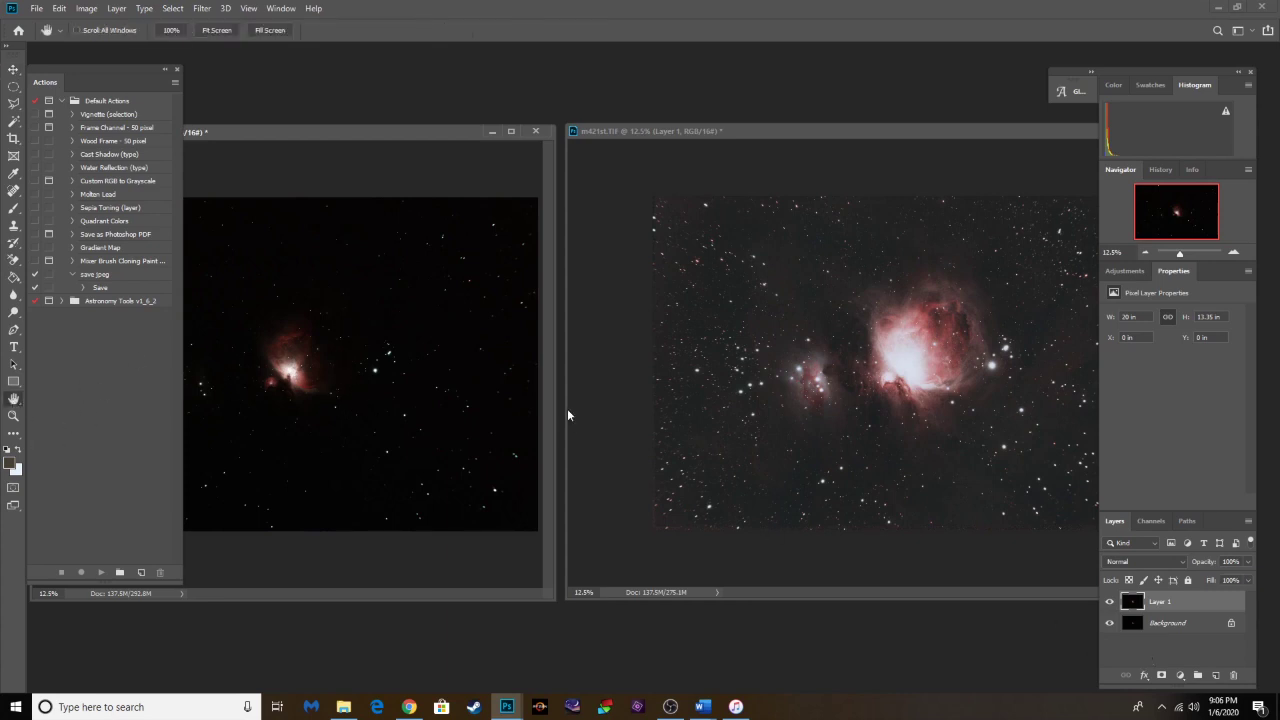
{"action": "left_click_drag", "start_coordinate": [392, 144], "coordinate": [401, 146]}
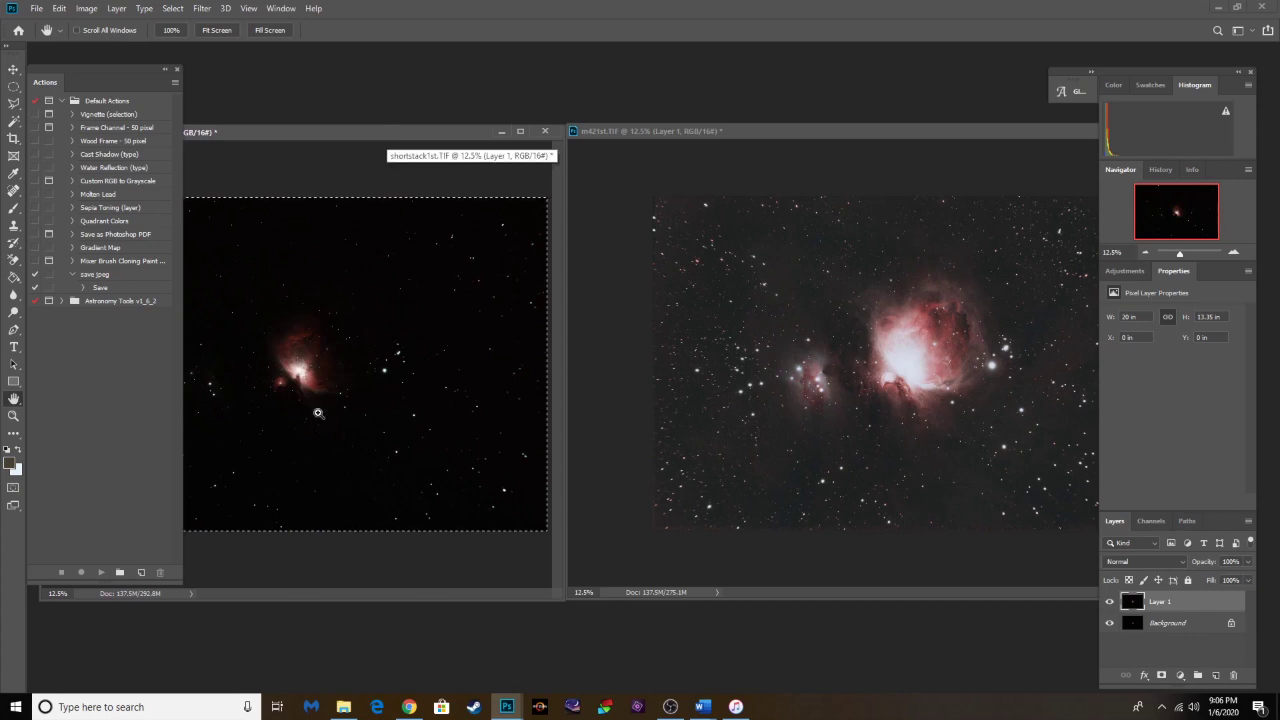
{"action": "left_click_drag", "start_coordinate": [813, 130], "coordinate": [783, 127]}
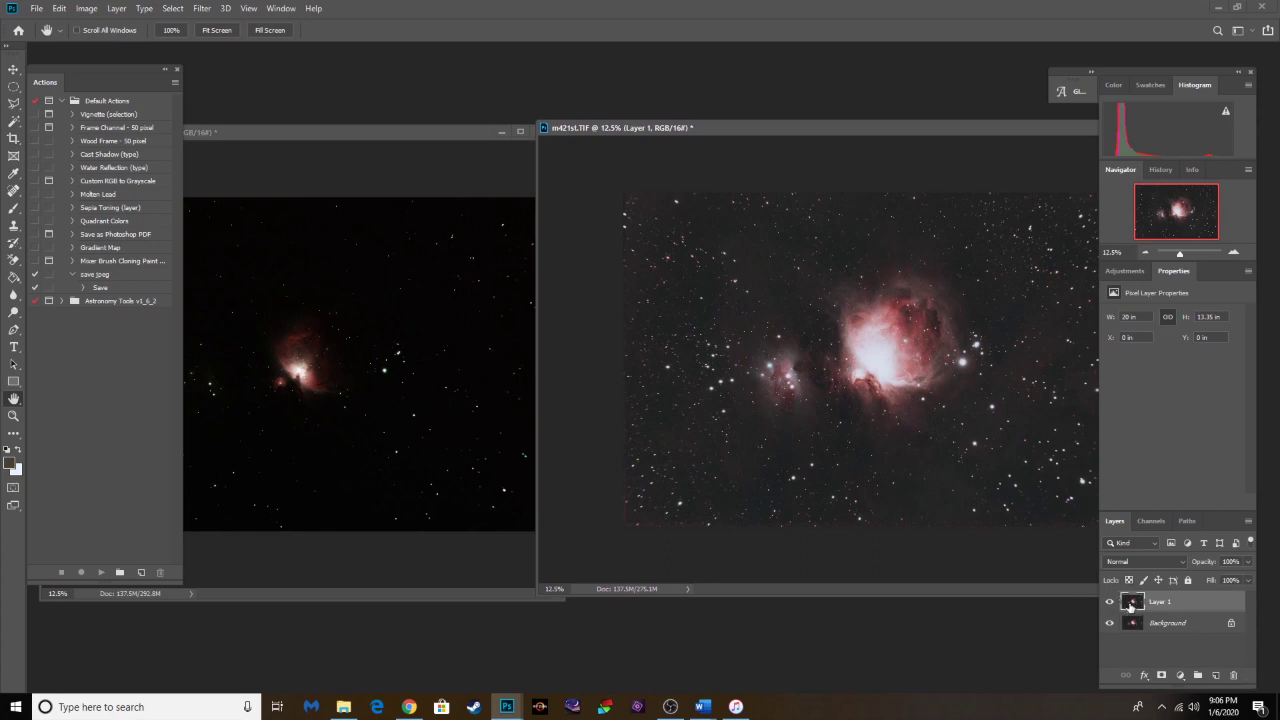
{"action": "key", "text": "ctrl+v"}
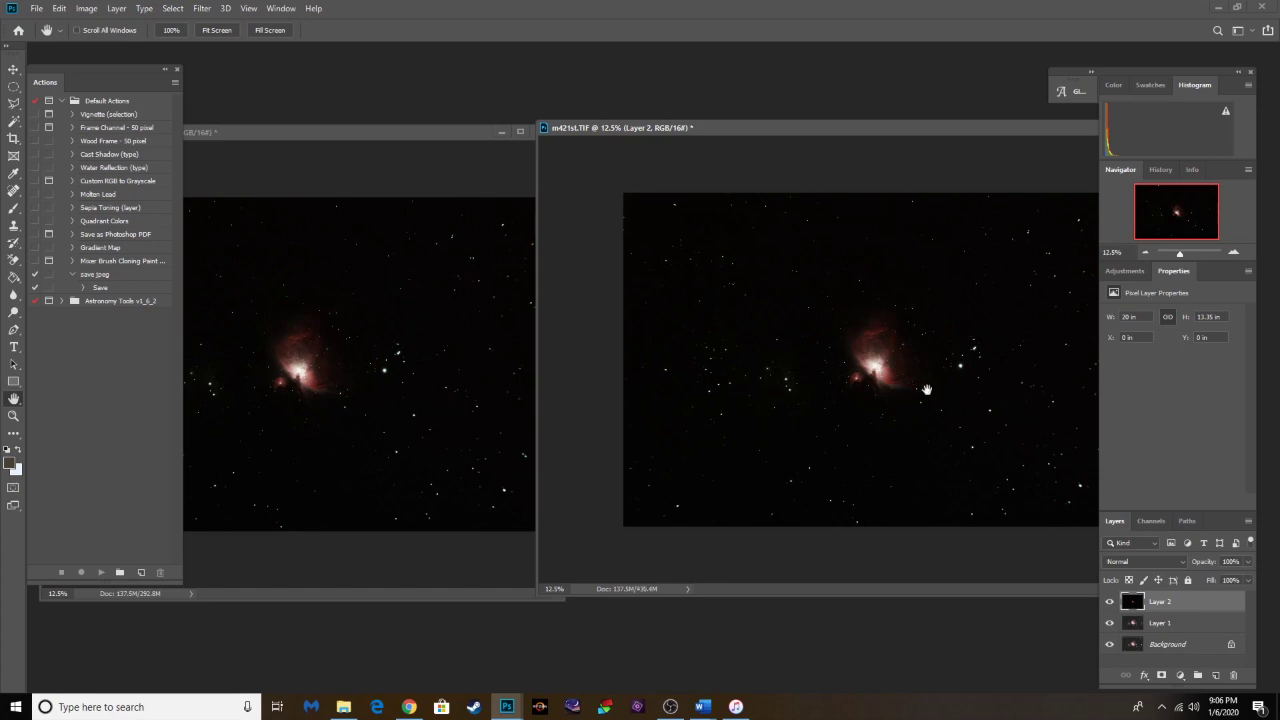
Step: Move the short stack window out of the way and center the m421st window in the workspace
{"action": "left_click_drag", "start_coordinate": [792, 125], "coordinate": [682, 168]}
{"action": "left_click_drag", "start_coordinate": [442, 129], "coordinate": [254, 640]}
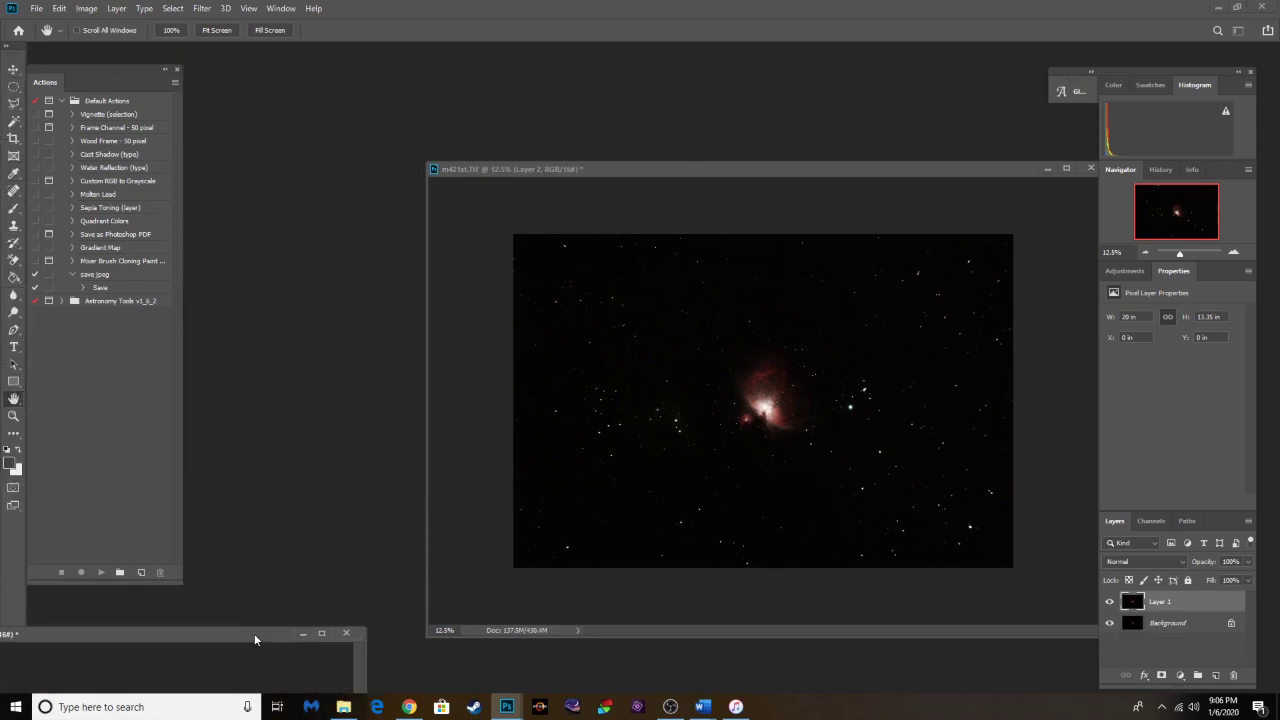
{"action": "left_click_drag", "start_coordinate": [760, 170], "coordinate": [580, 111]}
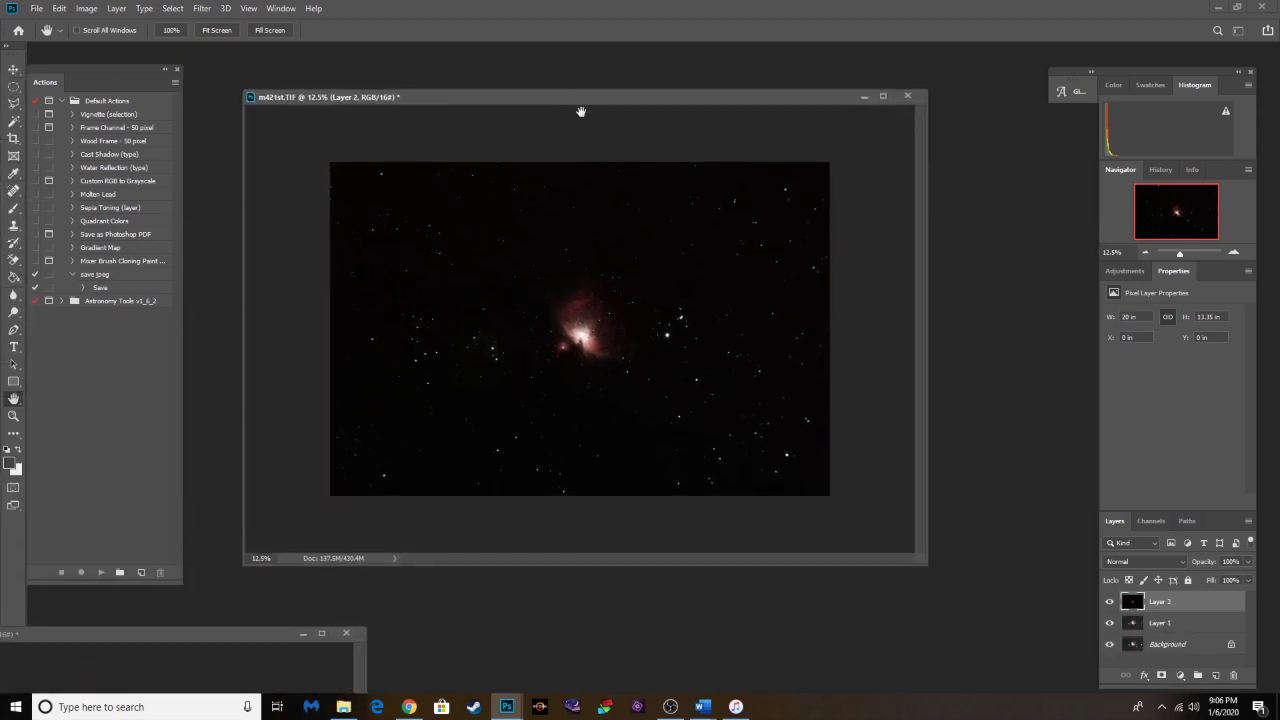
Step: Lower the pasted short stack layer's opacity to 53% and enlarge the m421st window around the nebula
{"action": "scroll", "coordinate": [600, 131], "scroll_direction": "up", "scroll_amount": 3}
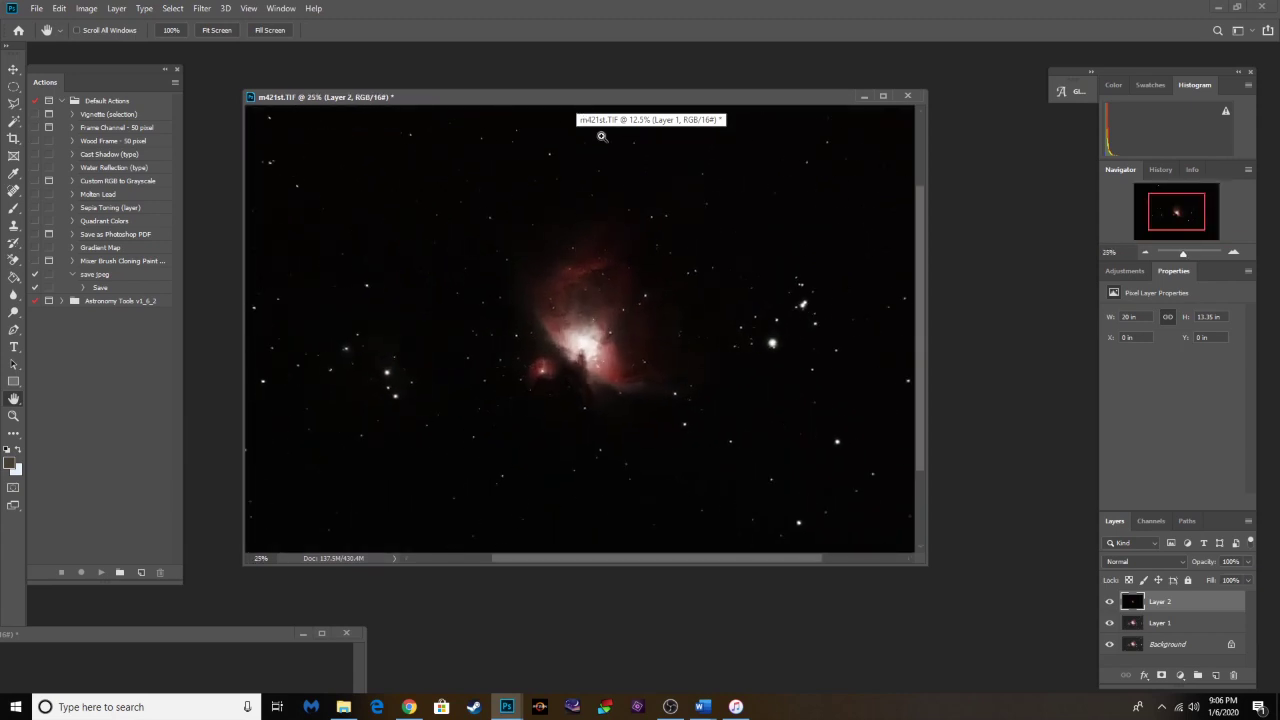
{"action": "key", "text": "ctrl+plus"}
{"action": "key", "text": "ctrl+minus"}
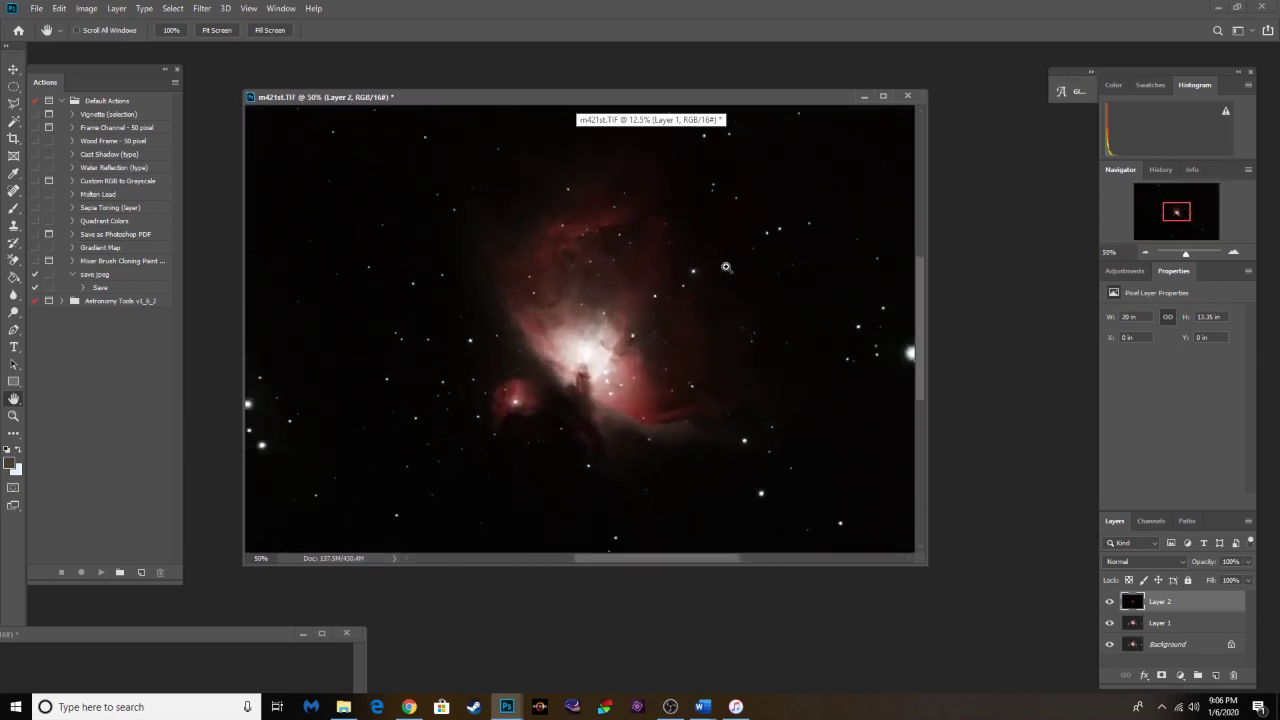
{"action": "left_click", "coordinate": [1248, 562]}
{"action": "left_click", "coordinate": [1209, 578]}
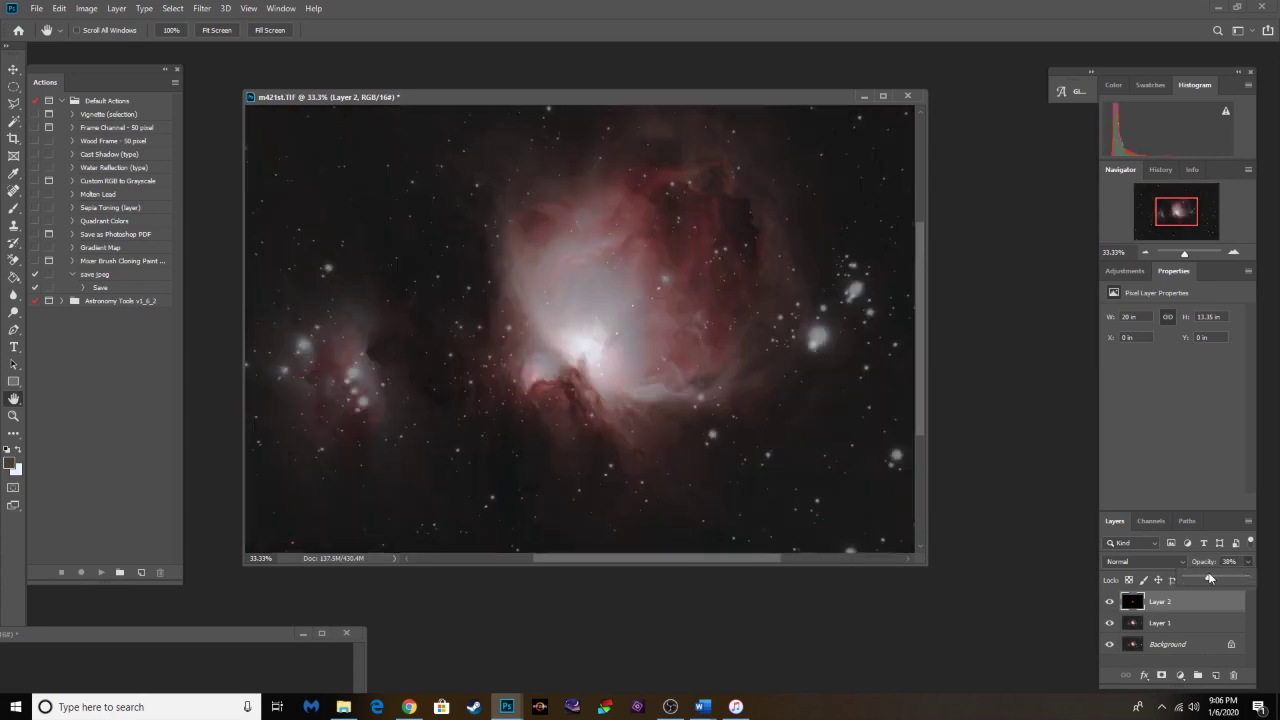
{"action": "left_click_drag", "start_coordinate": [1216, 576], "coordinate": [1221, 576]}
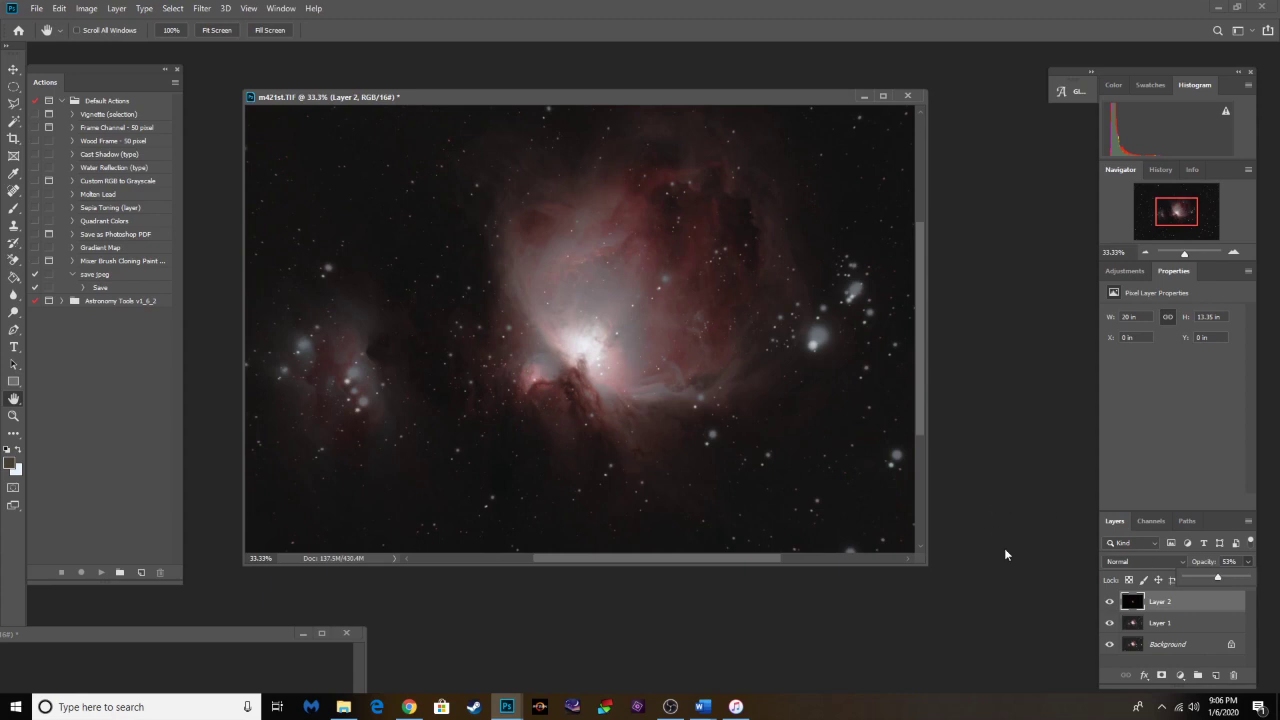
{"action": "left_click_drag", "start_coordinate": [927, 564], "coordinate": [1015, 638]}
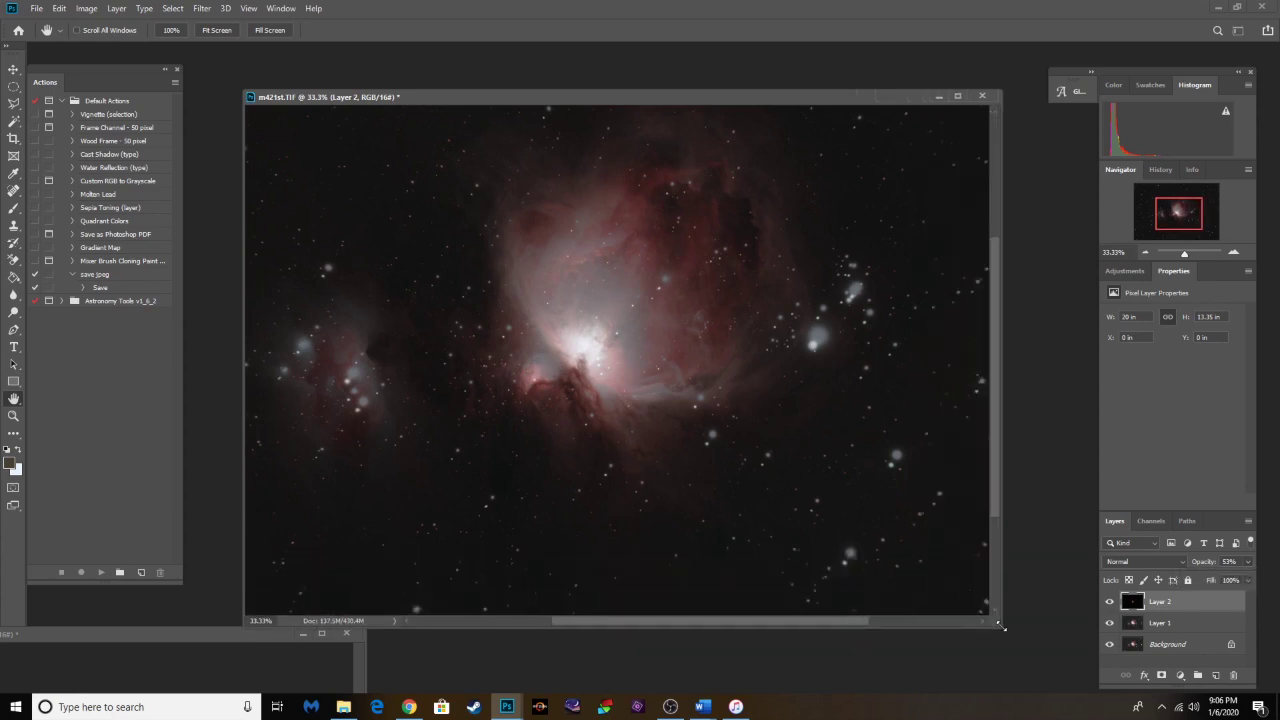
{"action": "scroll", "coordinate": [998, 490], "scroll_direction": "up", "scroll_amount": 1}
{"action": "left_click_drag", "start_coordinate": [996, 489], "coordinate": [996, 495]}
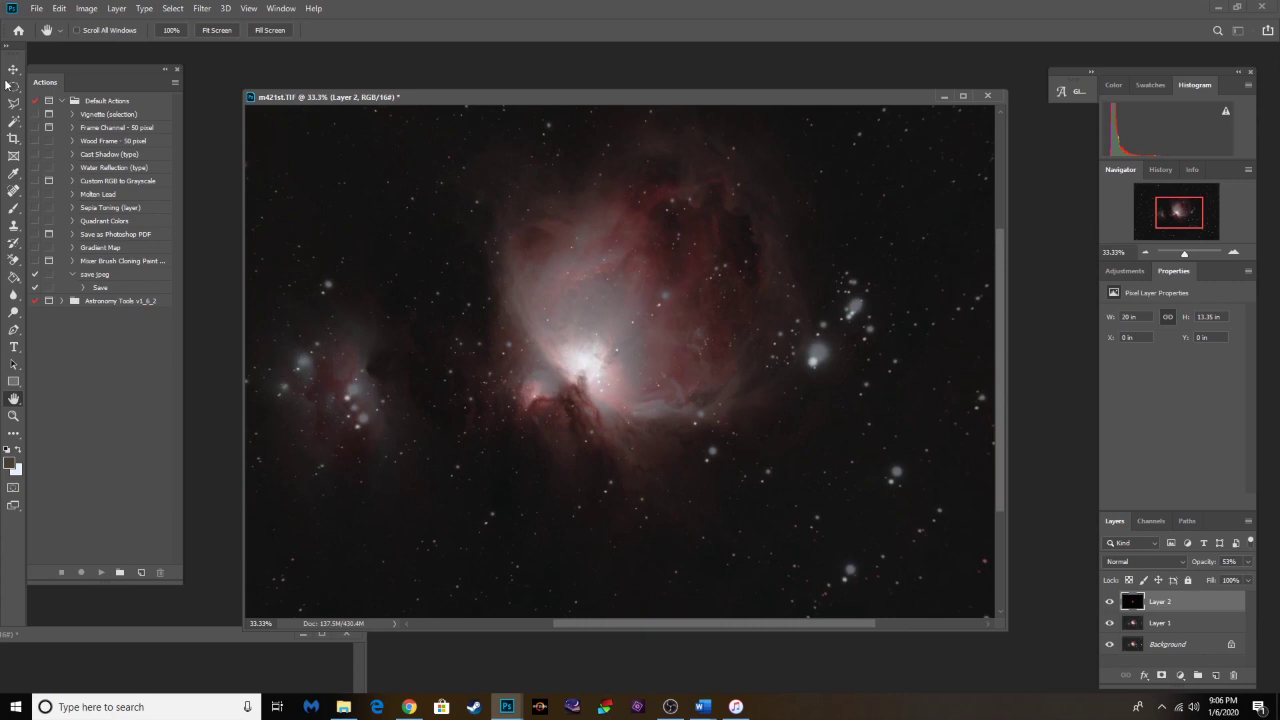
Step: Nudge Layer 2 upward with the Move tool to about Y -0.09 in, bringing its stars level with those below
{"action": "left_click", "coordinate": [13, 69]}
{"action": "left_click_drag", "start_coordinate": [299, 103], "coordinate": [304, 100]}
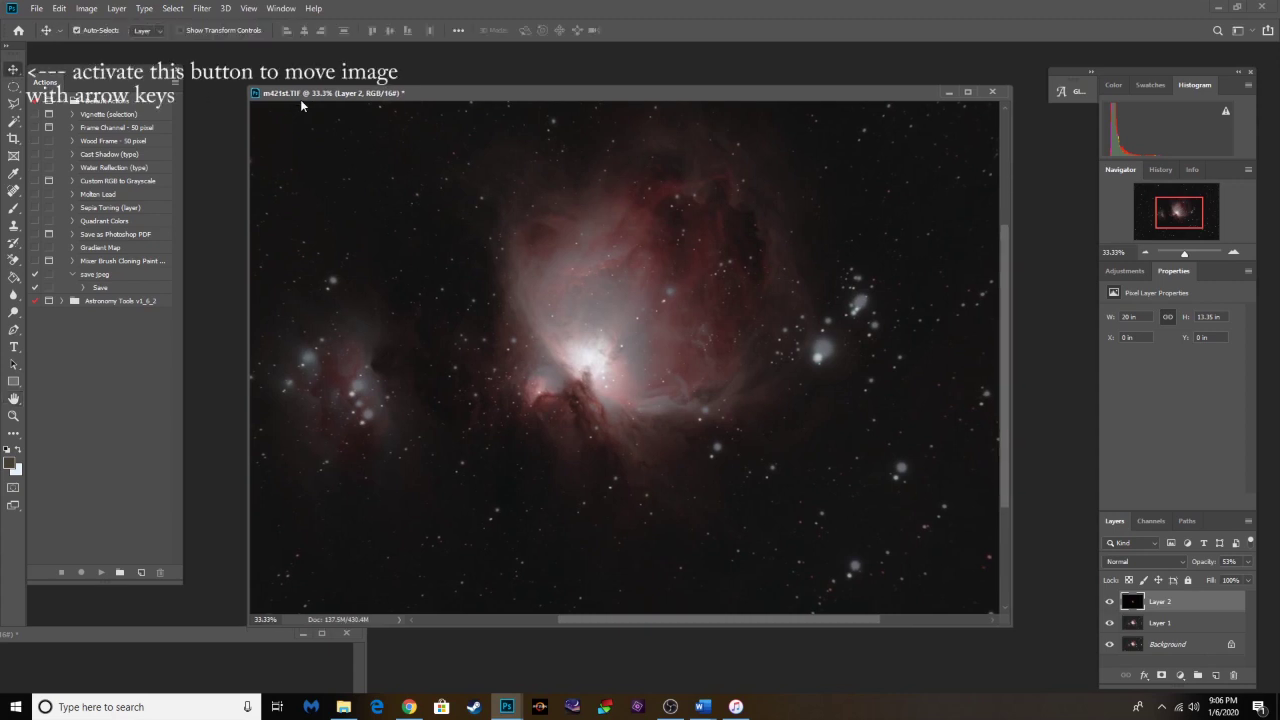
{"action": "key", "text": "Up"}
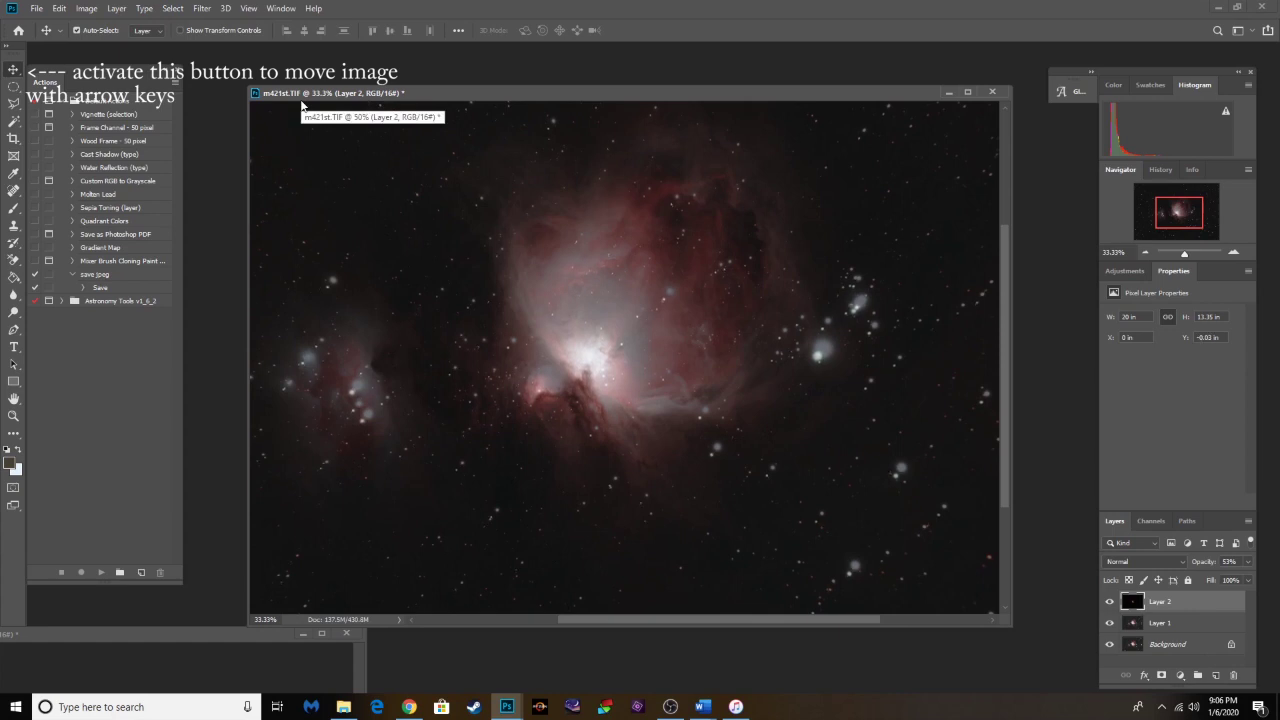
{"action": "key", "text": "Up"}
{"action": "key", "text": "Up"}
{"action": "key", "text": "Up"}
{"action": "key", "text": "Up"}
{"action": "key", "text": "Up"}
{"action": "key", "text": "Up"}
{"action": "key", "text": "Up"}
{"action": "key", "text": "Up"}
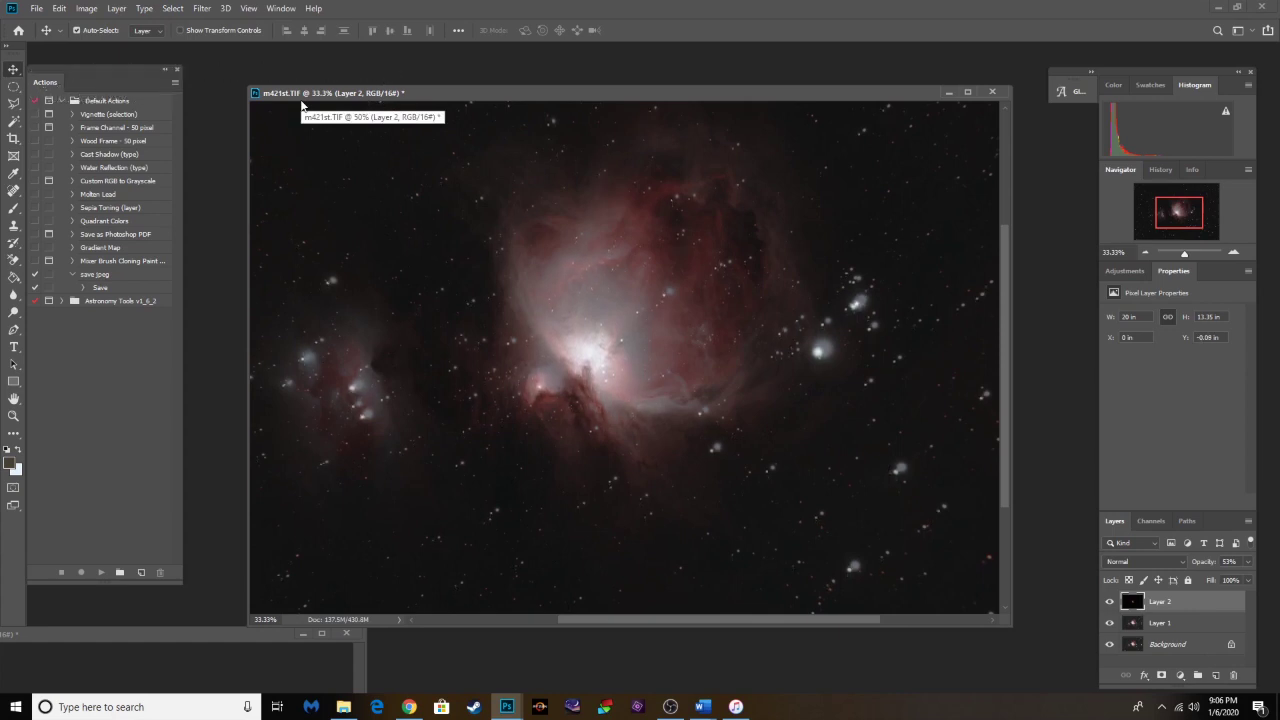
Step: Nudge Layer 2 right to X 0.08 in and up to Y -0.12 in so its stars overlap the underlying ones
{"action": "key", "text": "Right"}
{"action": "key", "text": "Right"}
{"action": "key", "text": "Right"}
{"action": "key", "text": "Right"}
{"action": "key", "text": "Right"}
{"action": "key", "text": "Right"}
{"action": "key", "text": "Right"}
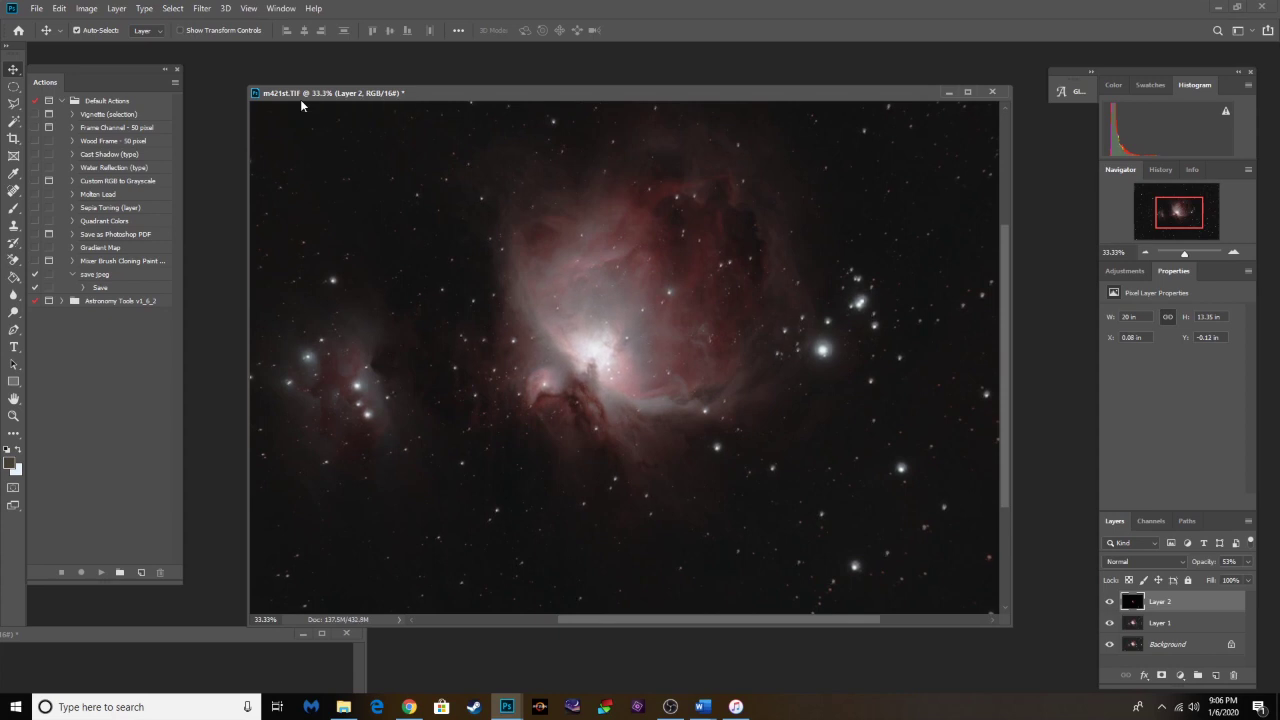
Step: Fine-tune Layer 2's position to X 0.09 in and Y -0.13 in, checking the star alignment around the nebula at 100% magnification
{"action": "key", "text": "ctrl+plus"}
{"action": "key", "text": "ctrl+plus"}
{"action": "key", "text": "ctrl+plus"}
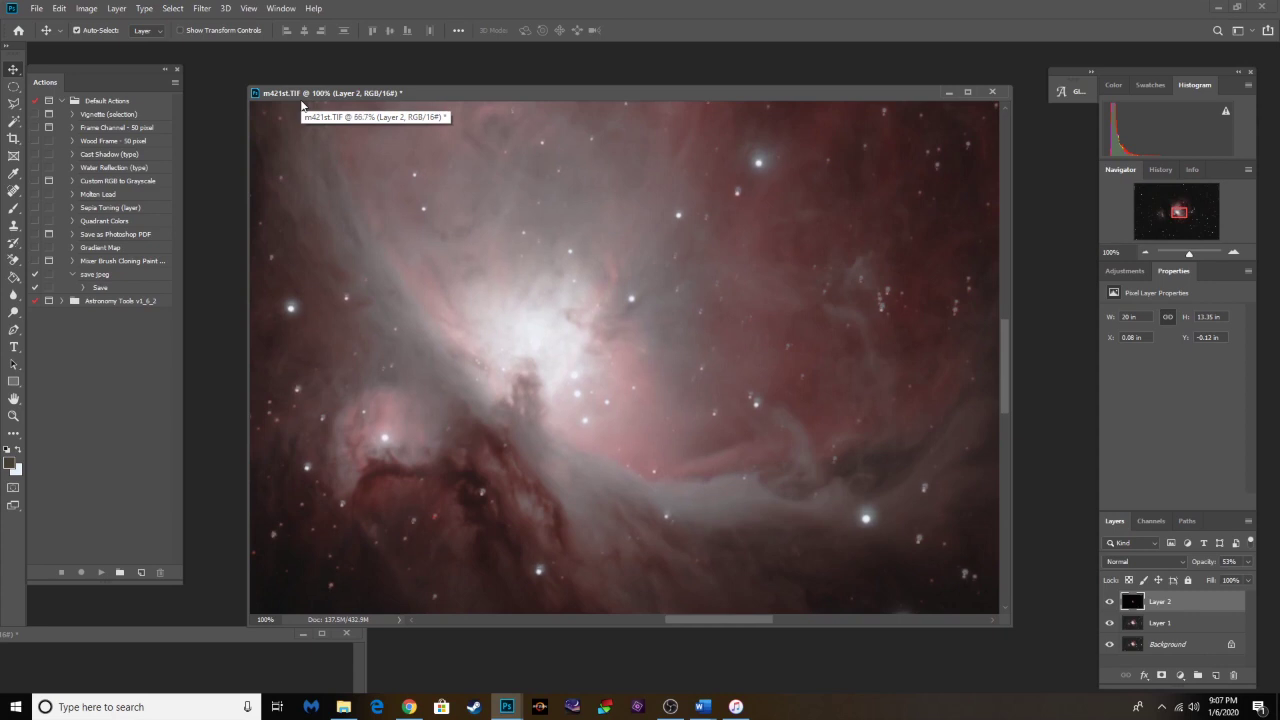
{"action": "key", "text": "ctrl+minus"}
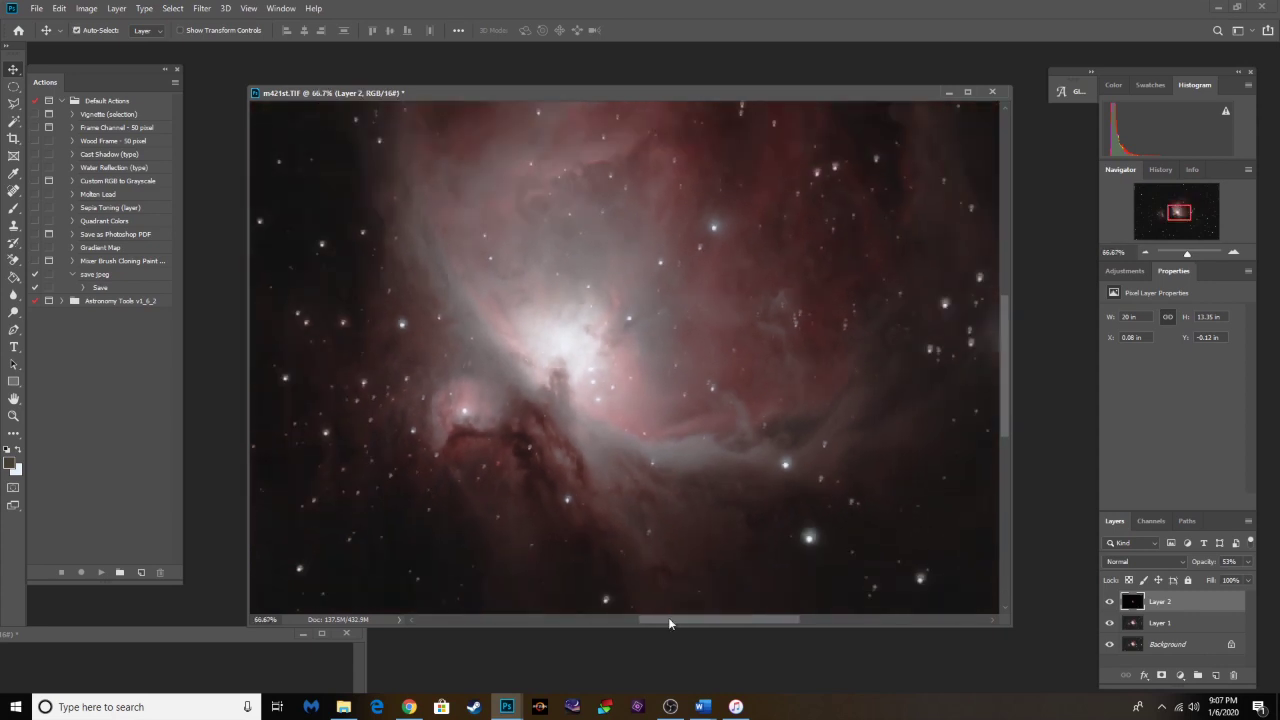
{"action": "left_click_drag", "start_coordinate": [668, 619], "coordinate": [615, 620]}
{"action": "key", "text": "ctrl+plus"}
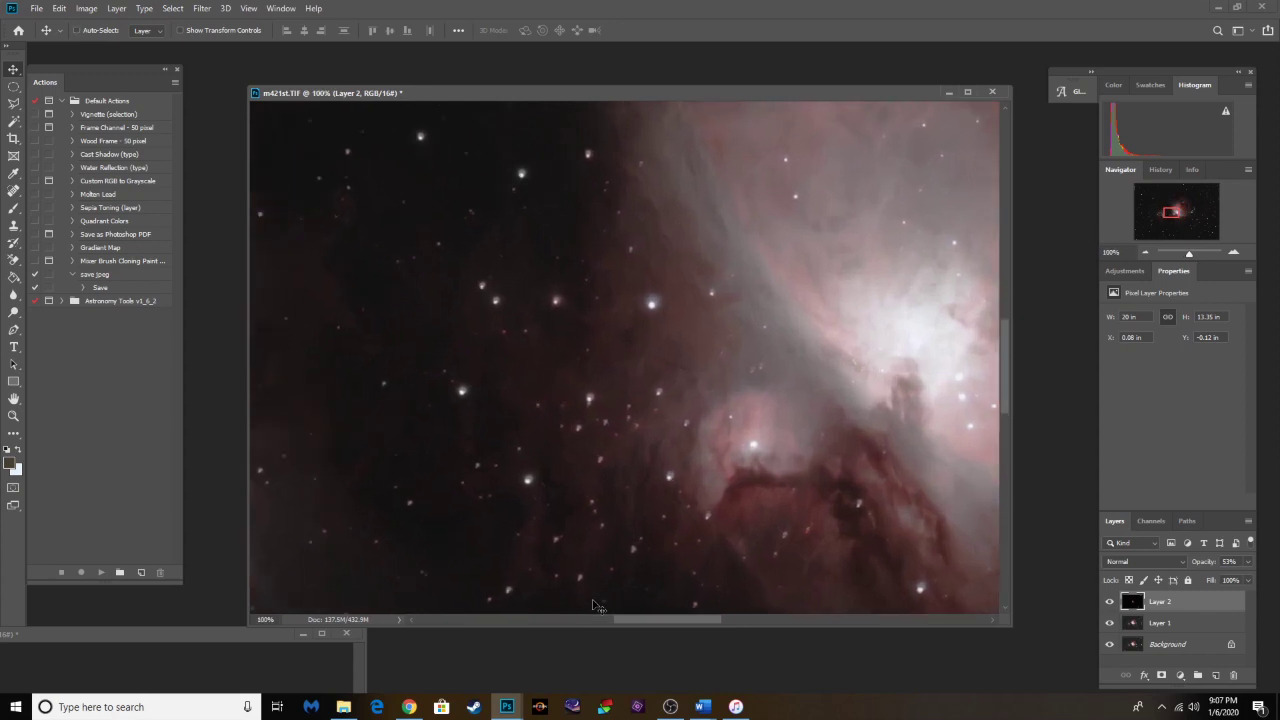
{"action": "key", "text": "ctrl+plus"}
{"action": "key", "text": "ctrl+minus"}
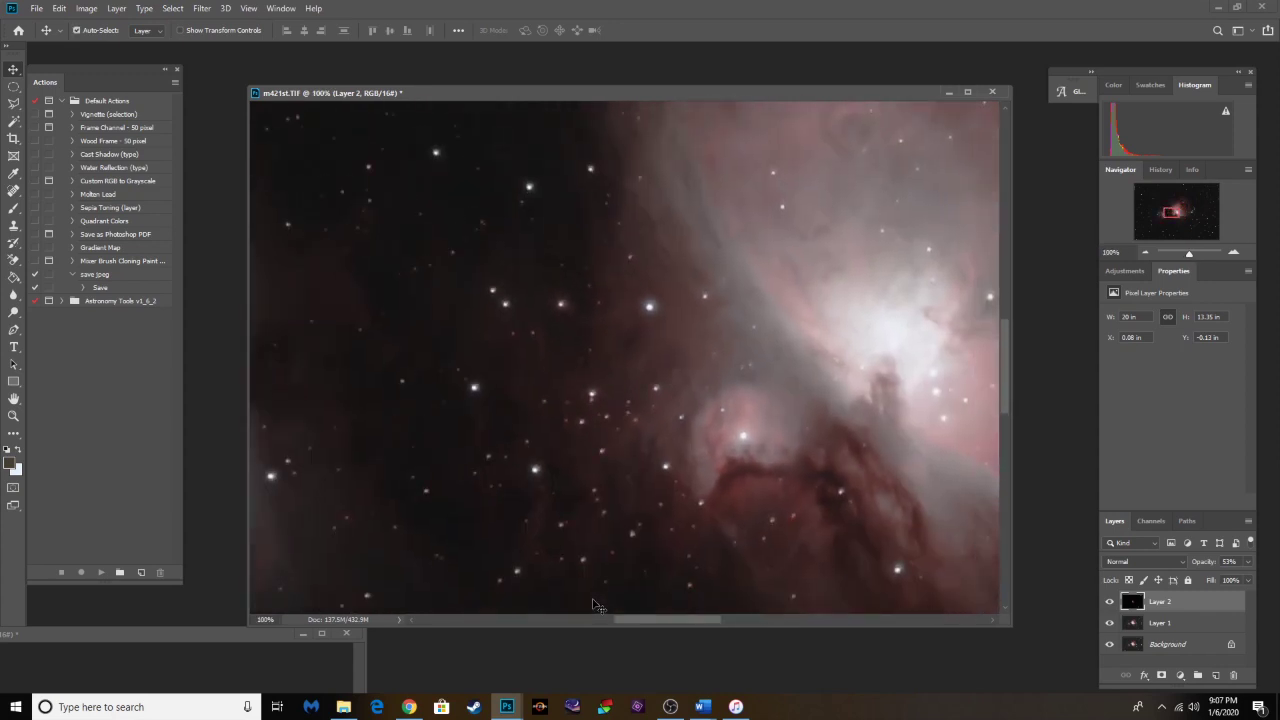
{"action": "key", "text": "Right"}
{"action": "key", "text": "Up"}
{"action": "key", "text": "ctrl+minus"}
{"action": "key", "text": "ctrl+minus"}
{"action": "key", "text": "ctrl+minus"}
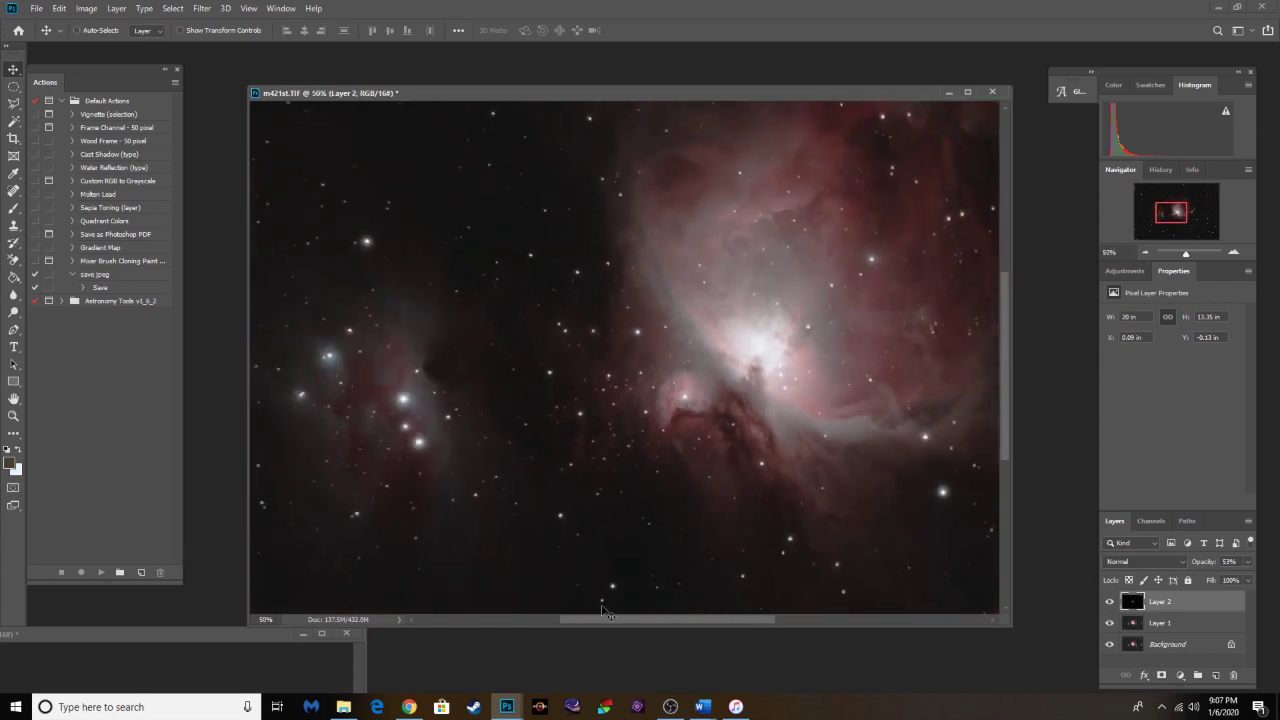
{"action": "key", "text": "ctrl+minus"}
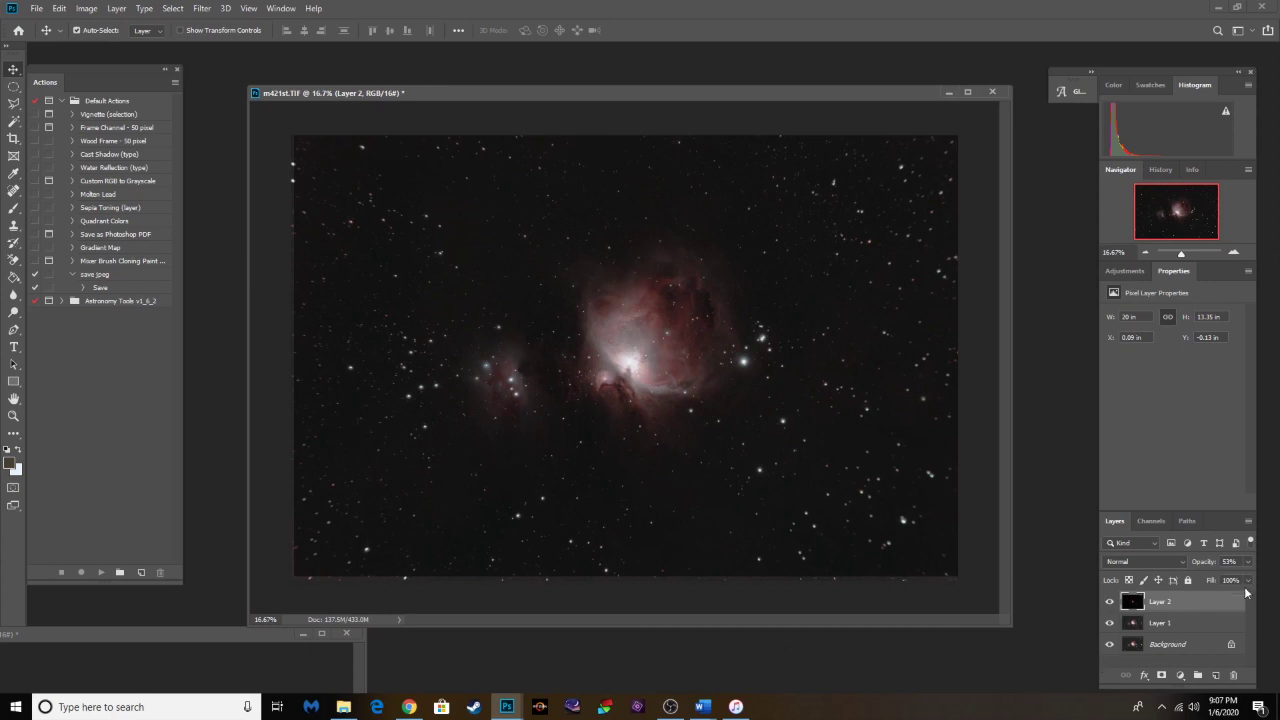
Step: Restore Layer 2's opacity to 100% and add a white layer mask to it
{"action": "left_click", "coordinate": [1249, 561]}
{"action": "left_click_drag", "start_coordinate": [1218, 578], "coordinate": [1246, 578]}
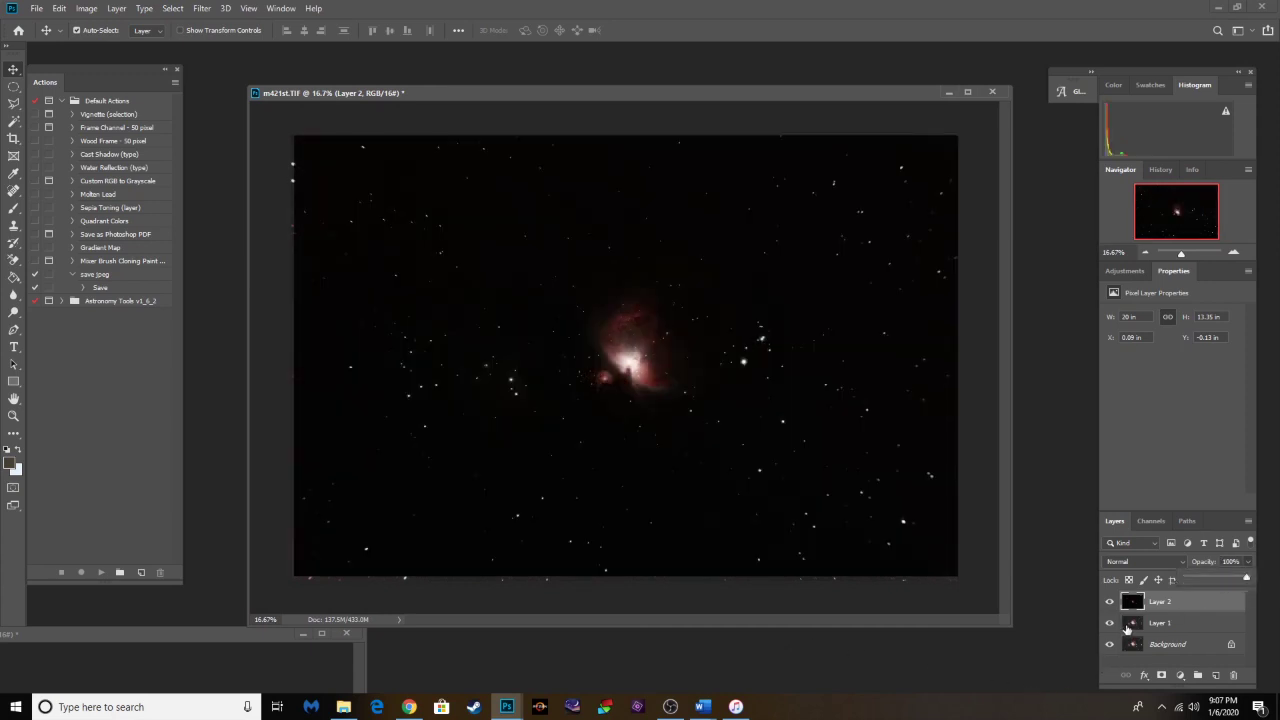
{"action": "left_click", "coordinate": [1127, 628]}
{"action": "left_click_drag", "start_coordinate": [616, 97], "coordinate": [623, 86]}
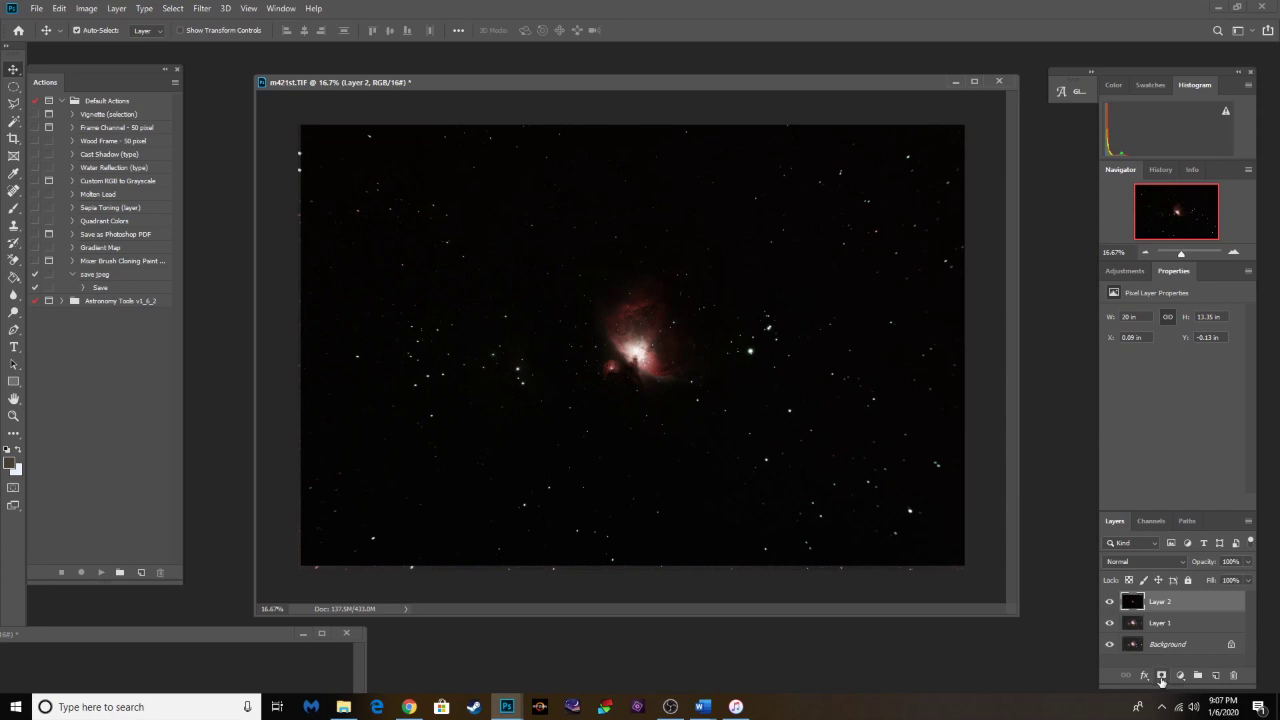
{"action": "left_click", "coordinate": [1161, 676]}
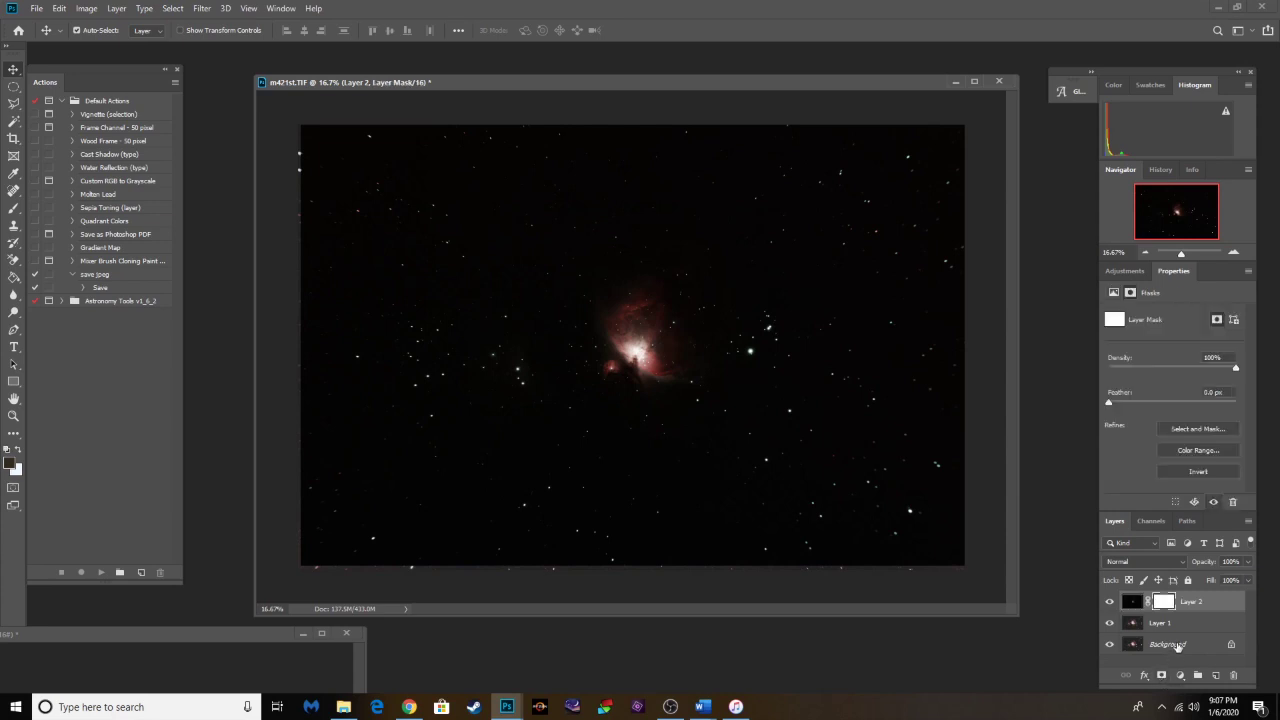
Step: Copy the entire Layer 1 image and paste it into Layer 2's mask, returning to the normal image view
{"action": "left_click", "coordinate": [1136, 628]}
{"action": "left_click", "coordinate": [1133, 627], "text": "ctrl"}
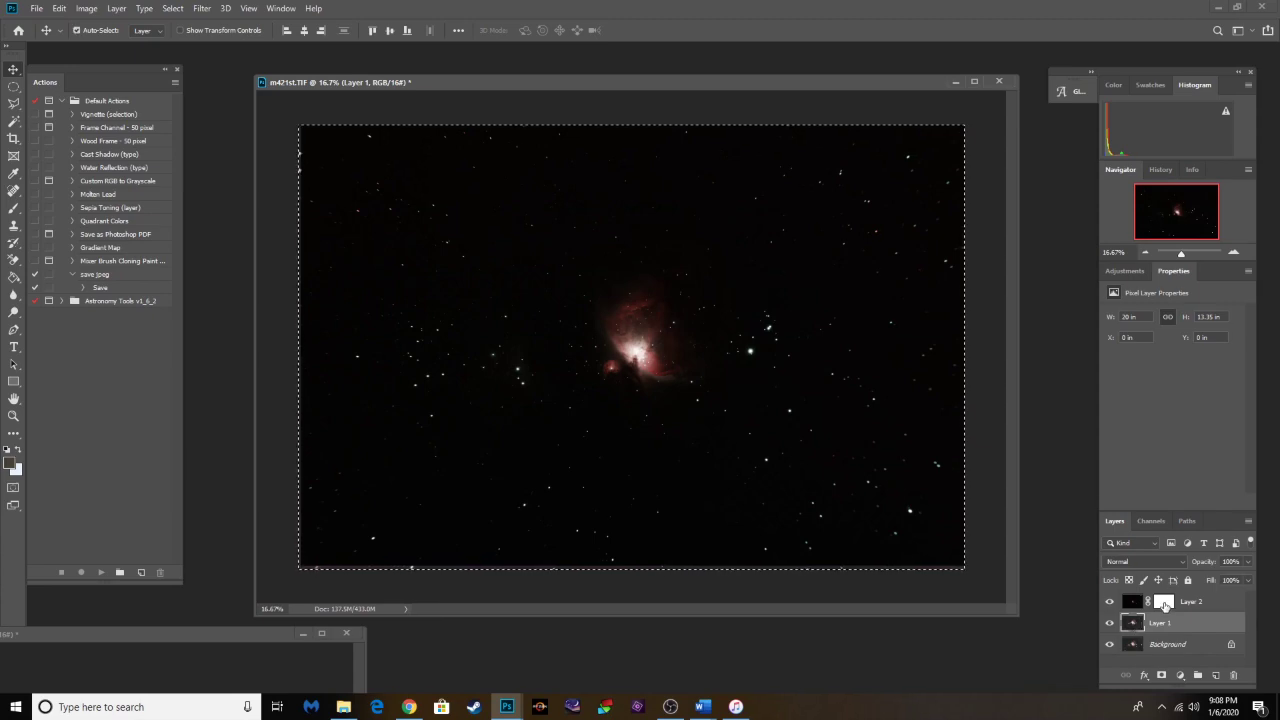
{"action": "left_click", "coordinate": [1163, 602], "text": "alt"}
{"action": "key", "text": "ctrl"}
{"action": "key", "text": "ctrl+v"}
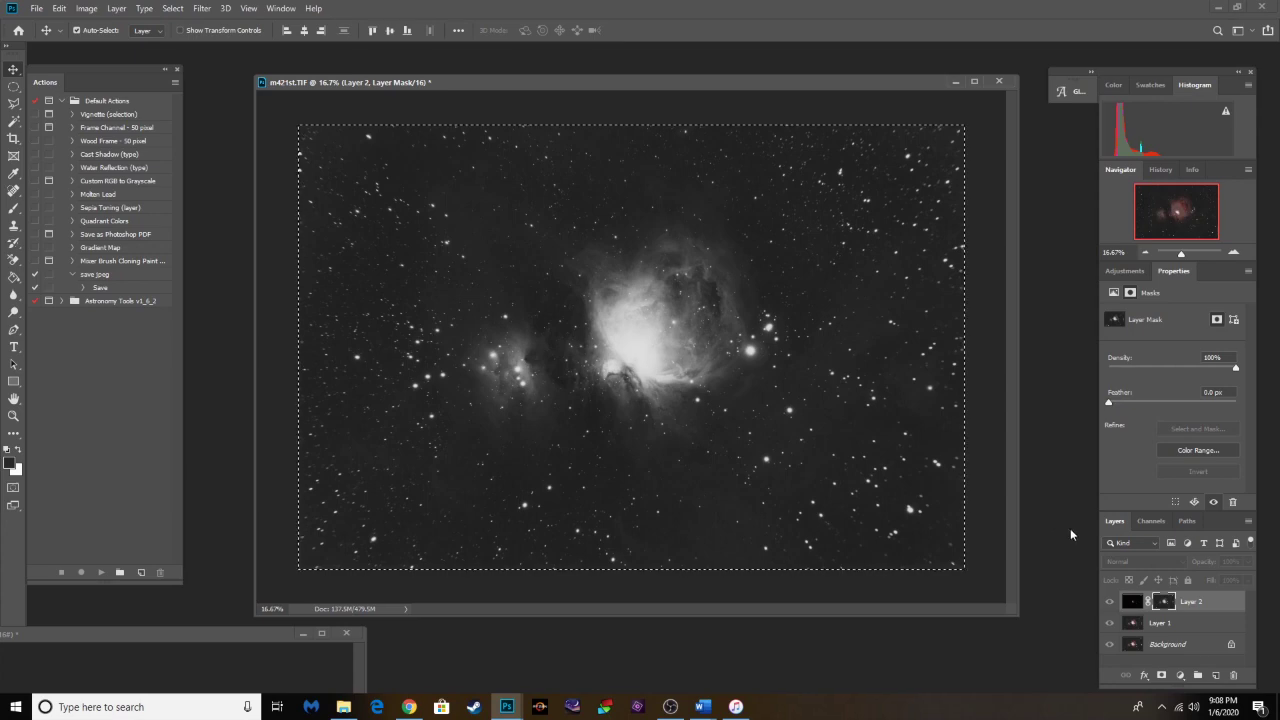
{"action": "left_click", "coordinate": [1131, 602]}
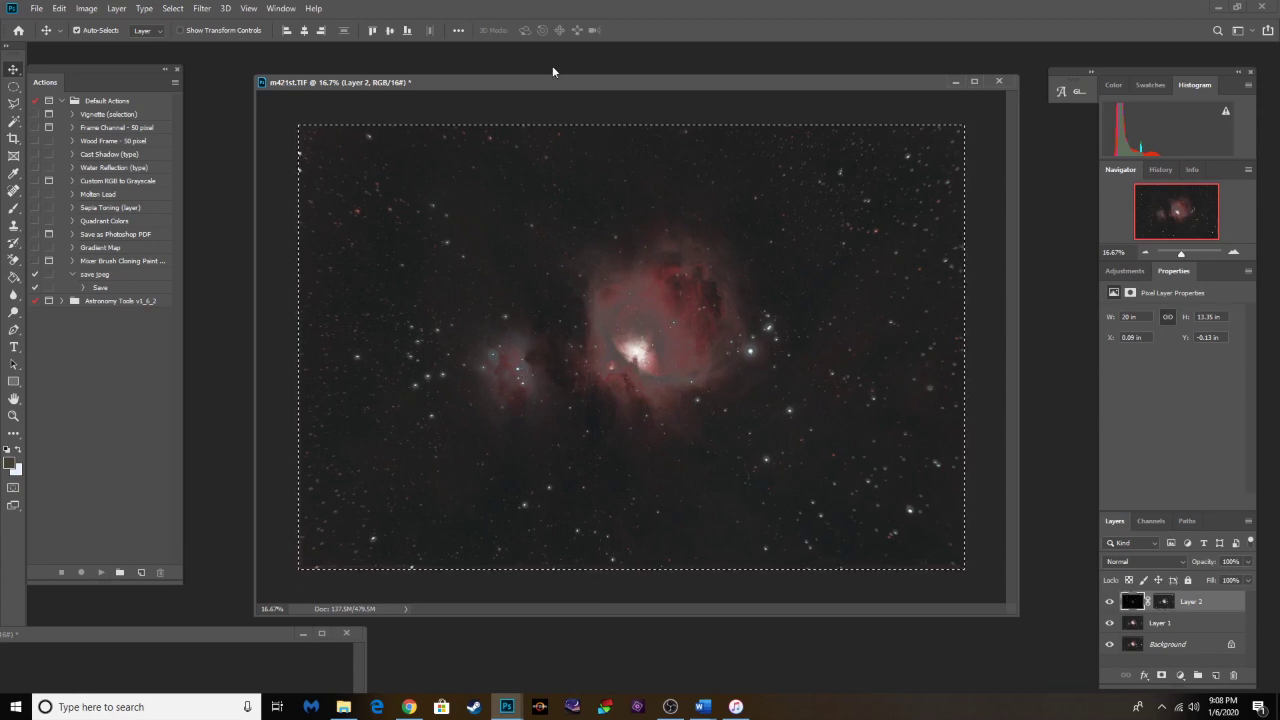
{"action": "left_click_drag", "start_coordinate": [554, 80], "coordinate": [563, 74]}
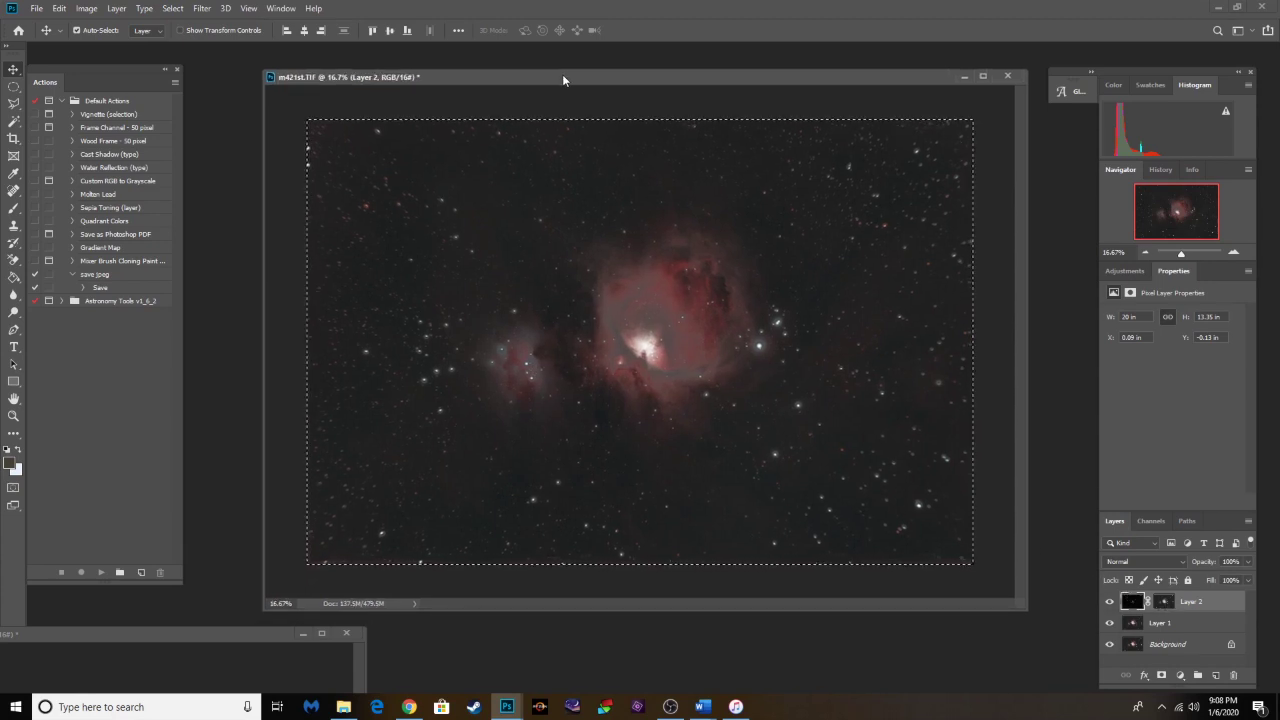
Step: Activate Layer 2's mask and deselect the whole-image selection
{"action": "left_click", "coordinate": [1163, 601]}
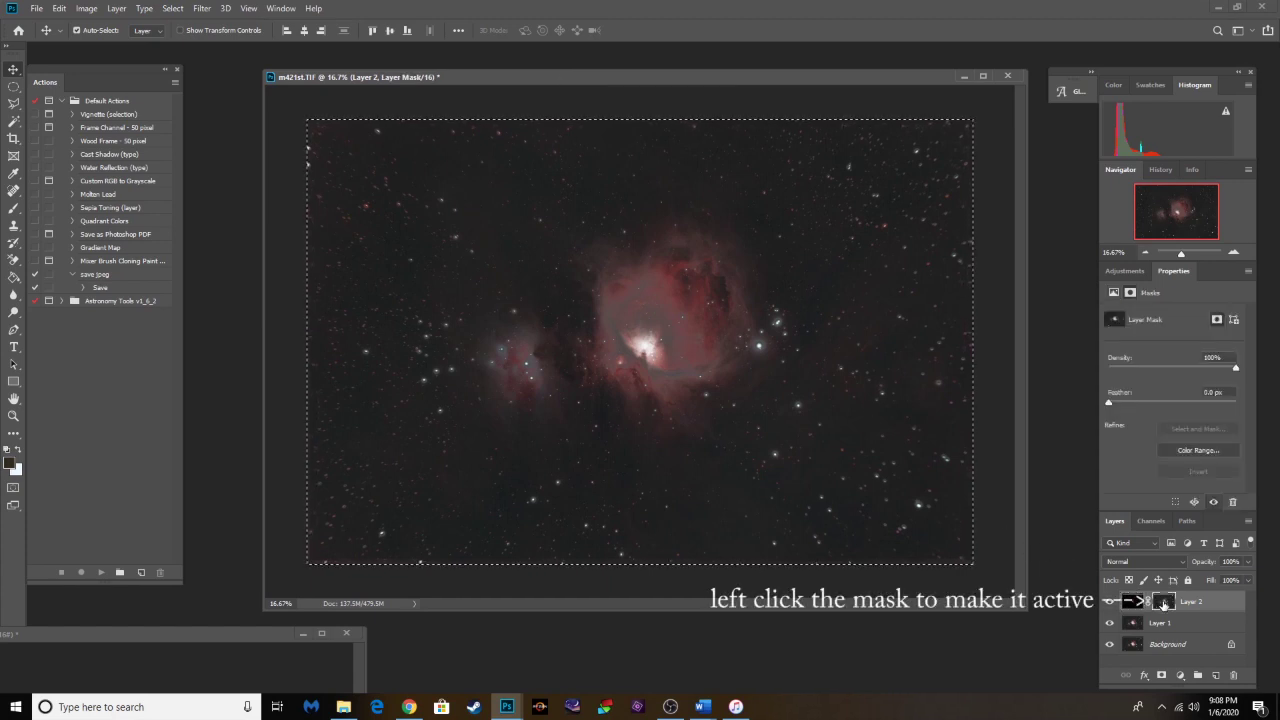
{"action": "left_click", "coordinate": [172, 8]}
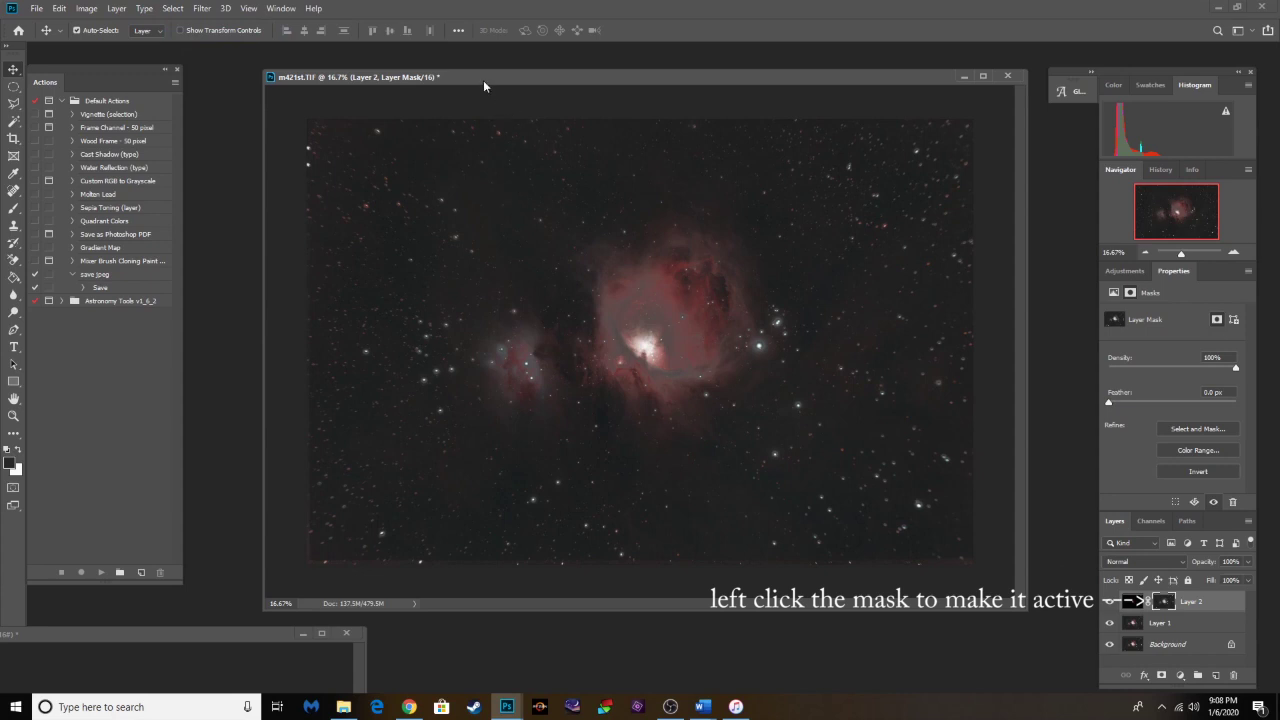
{"action": "left_click_drag", "start_coordinate": [480, 76], "coordinate": [470, 76]}
Step: Start a Gaussian Blur on Layer 2's mask, with the filter preview zoomed out to 6% and the dialog clear of the nebula
{"action": "left_click", "coordinate": [197, 10]}
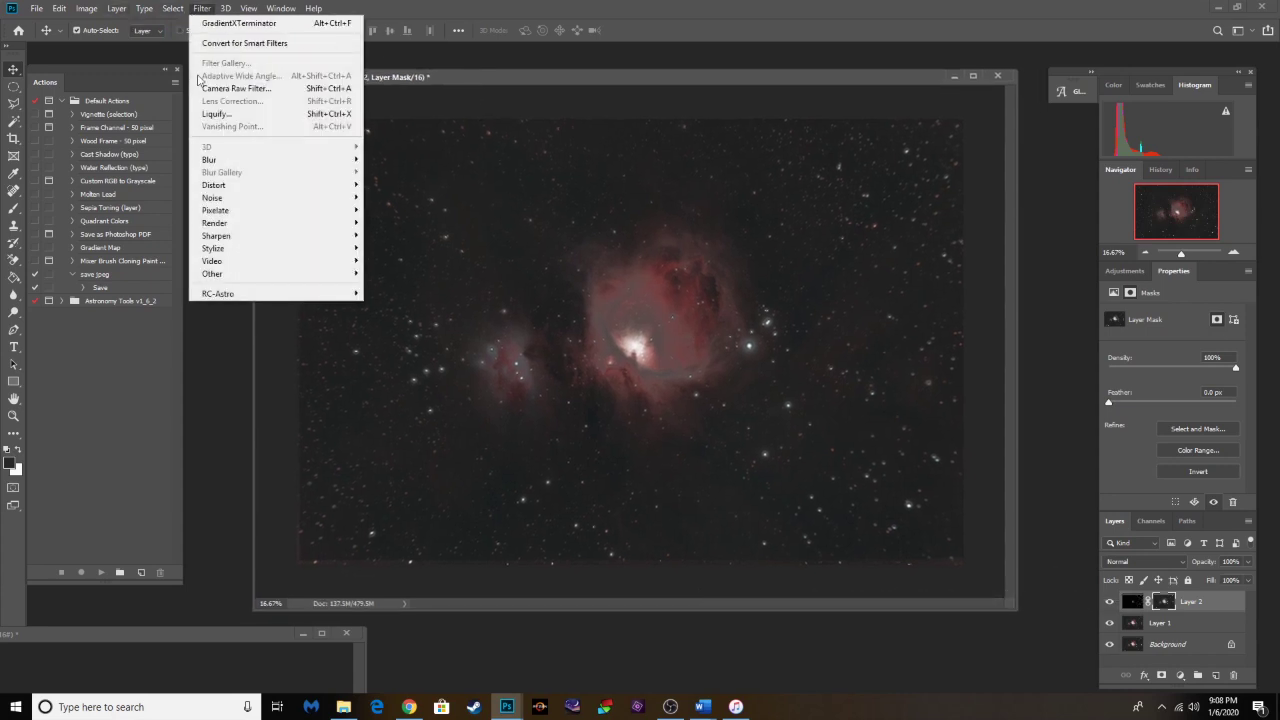
{"action": "mouse_move", "coordinate": [248, 161]}
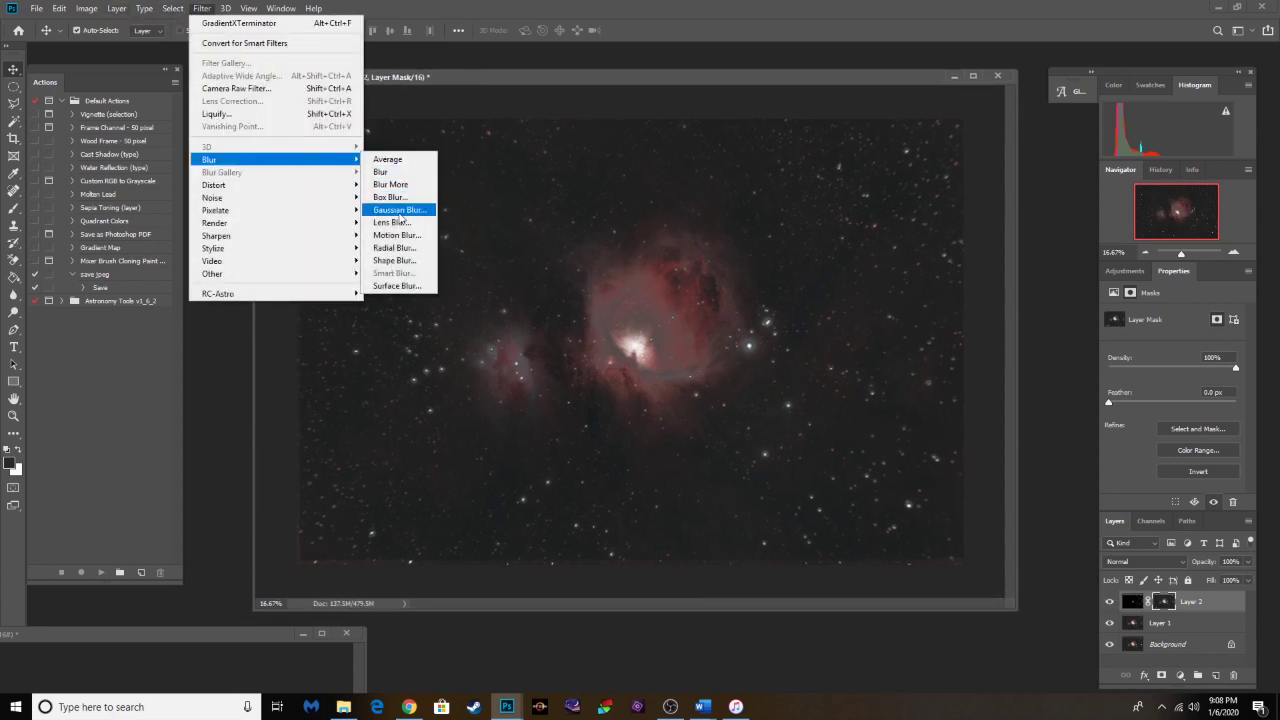
{"action": "left_click", "coordinate": [399, 210]}
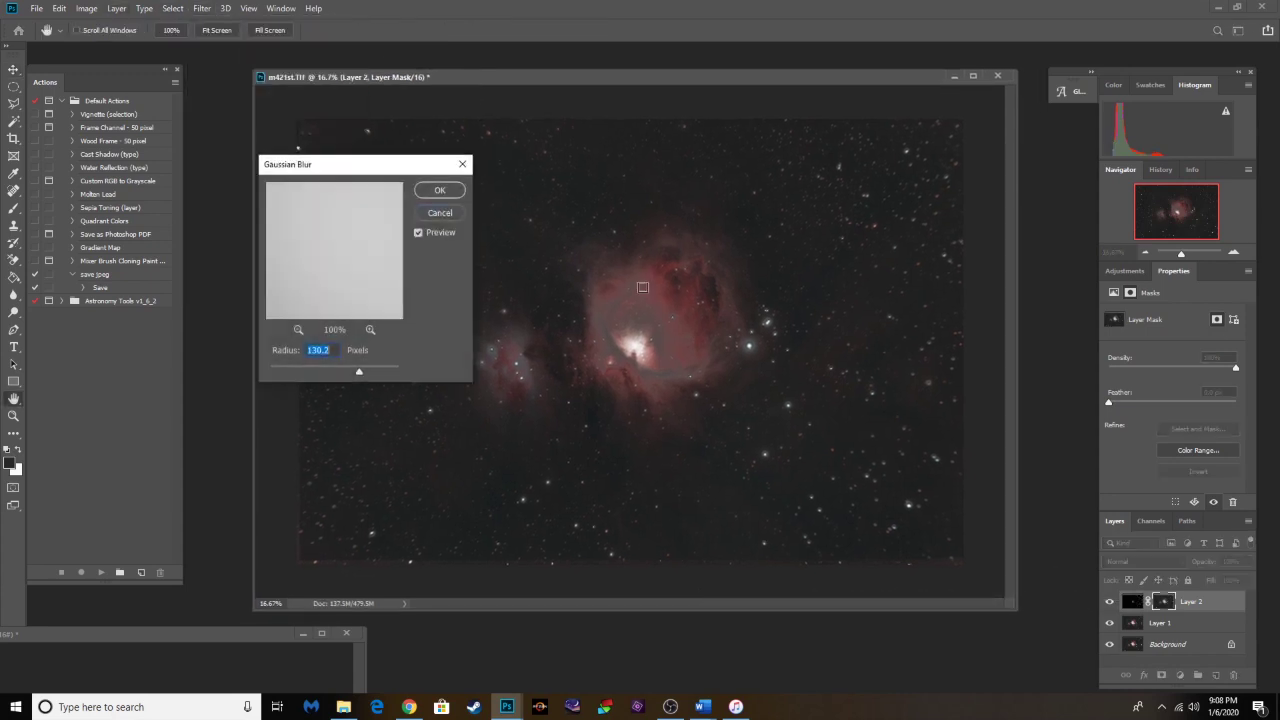
{"action": "left_click", "coordinate": [298, 329]}
{"action": "left_click", "coordinate": [298, 329]}
{"action": "left_click", "coordinate": [298, 329]}
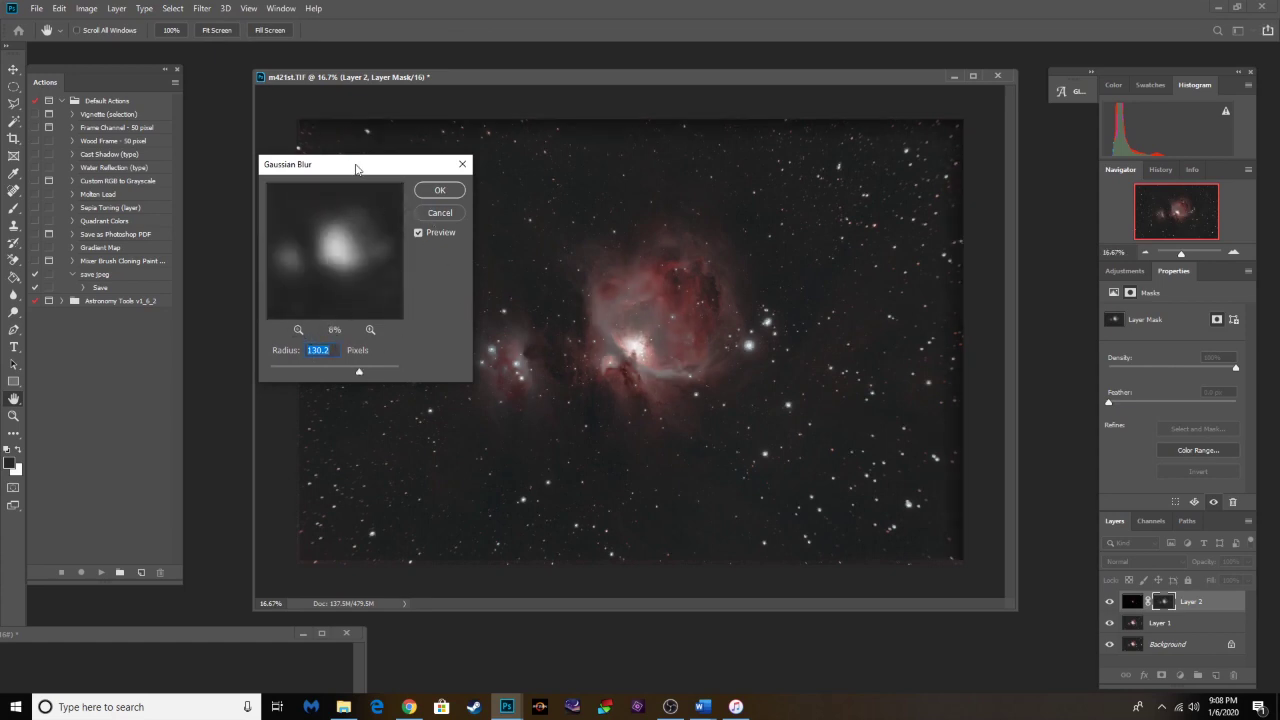
{"action": "left_click_drag", "start_coordinate": [355, 169], "coordinate": [254, 180]}
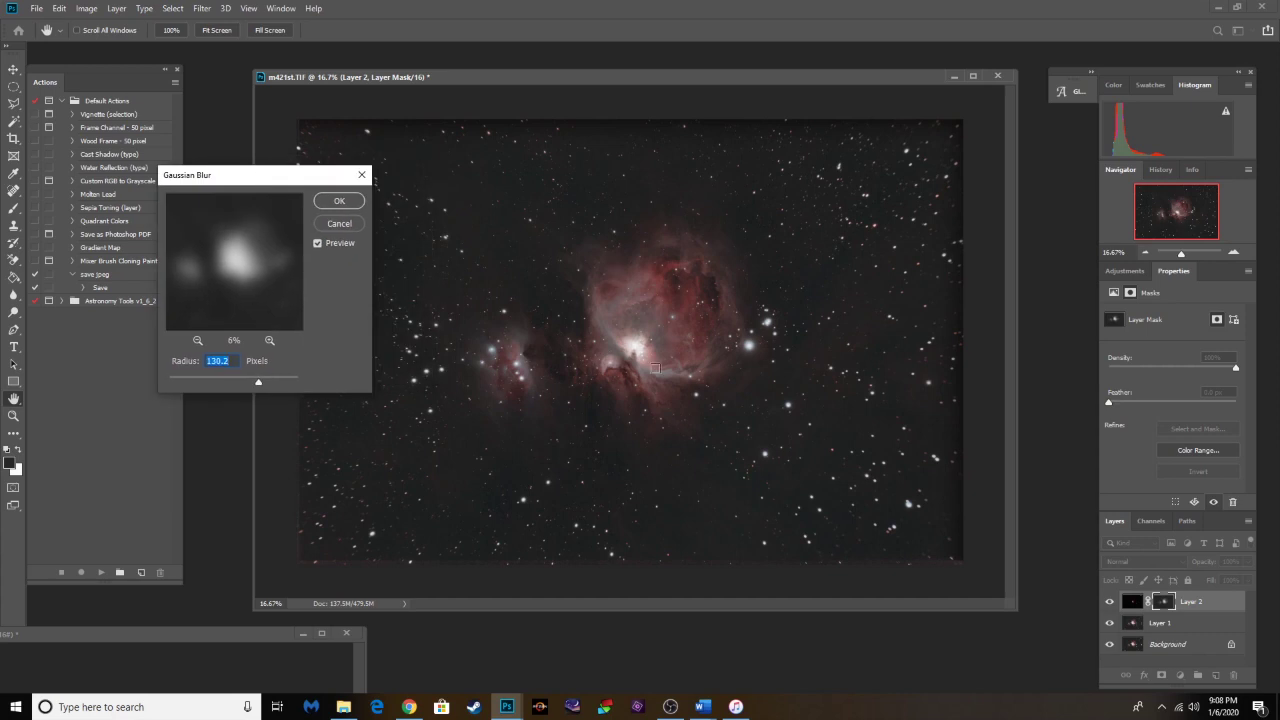
Step: Adjust the Gaussian Blur radius by eye while inspecting the core at 50% magnification, and apply the blur to the mask
{"action": "key", "text": "ctrl+plus"}
{"action": "key", "text": "ctrl+plus"}
{"action": "key", "text": "ctrl+plus"}
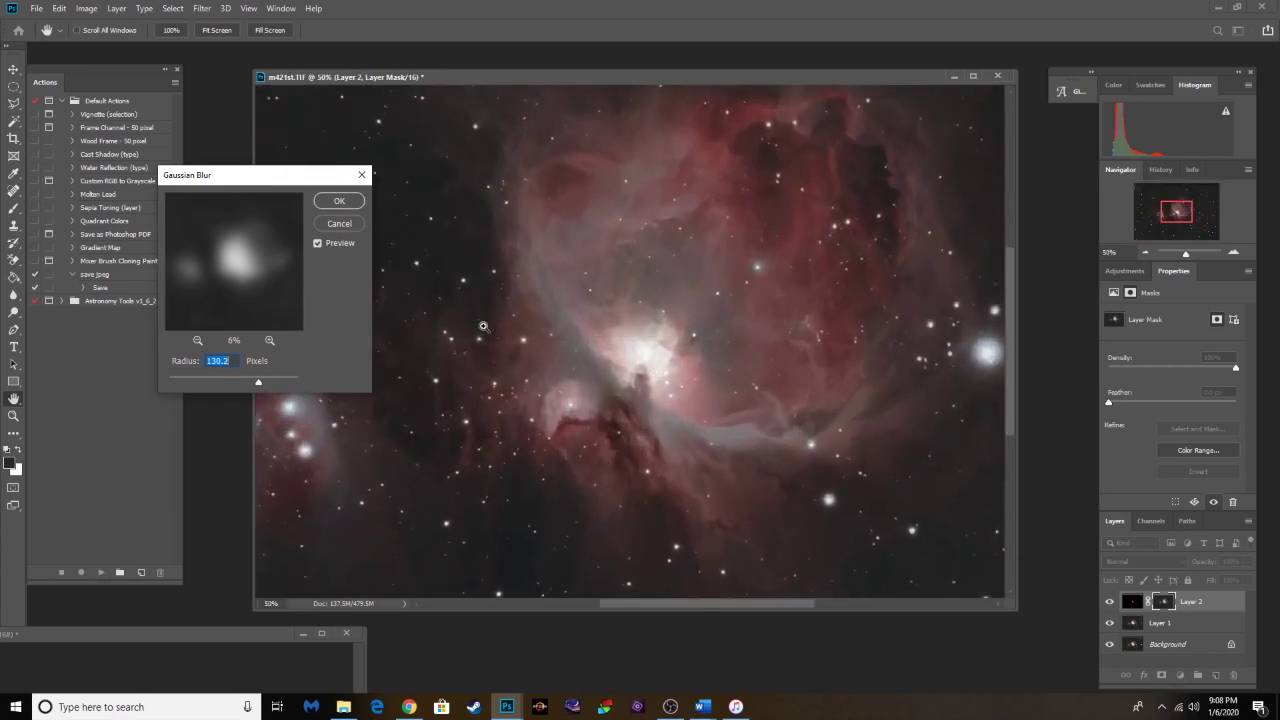
{"action": "mouse_move", "coordinate": [257, 383]}
{"action": "left_mouse_down"}
{"action": "mouse_move", "coordinate": [204, 385]}
{"action": "mouse_move", "coordinate": [264, 386]}
{"action": "left_mouse_up"}
{"action": "mouse_move", "coordinate": [264, 386]}
{"action": "left_mouse_down"}
{"action": "mouse_move", "coordinate": [281, 386]}
{"action": "mouse_move", "coordinate": [253, 389]}
{"action": "left_mouse_up"}
{"action": "left_click", "coordinate": [336, 201]}
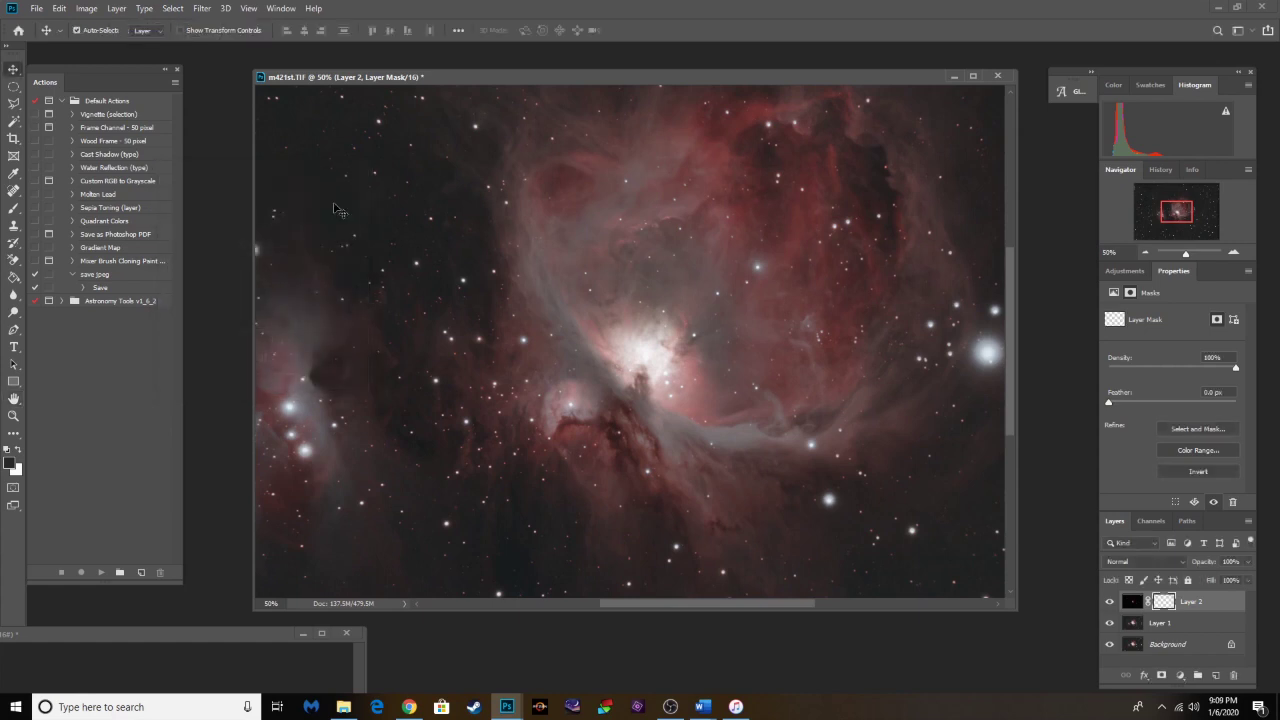
Step: Darken Layer 2's mask with Curves by setting the black point to input 14, output 0
{"action": "key", "text": "ctrl+minus"}
{"action": "key", "text": "ctrl+minus"}
{"action": "key", "text": "ctrl+minus"}
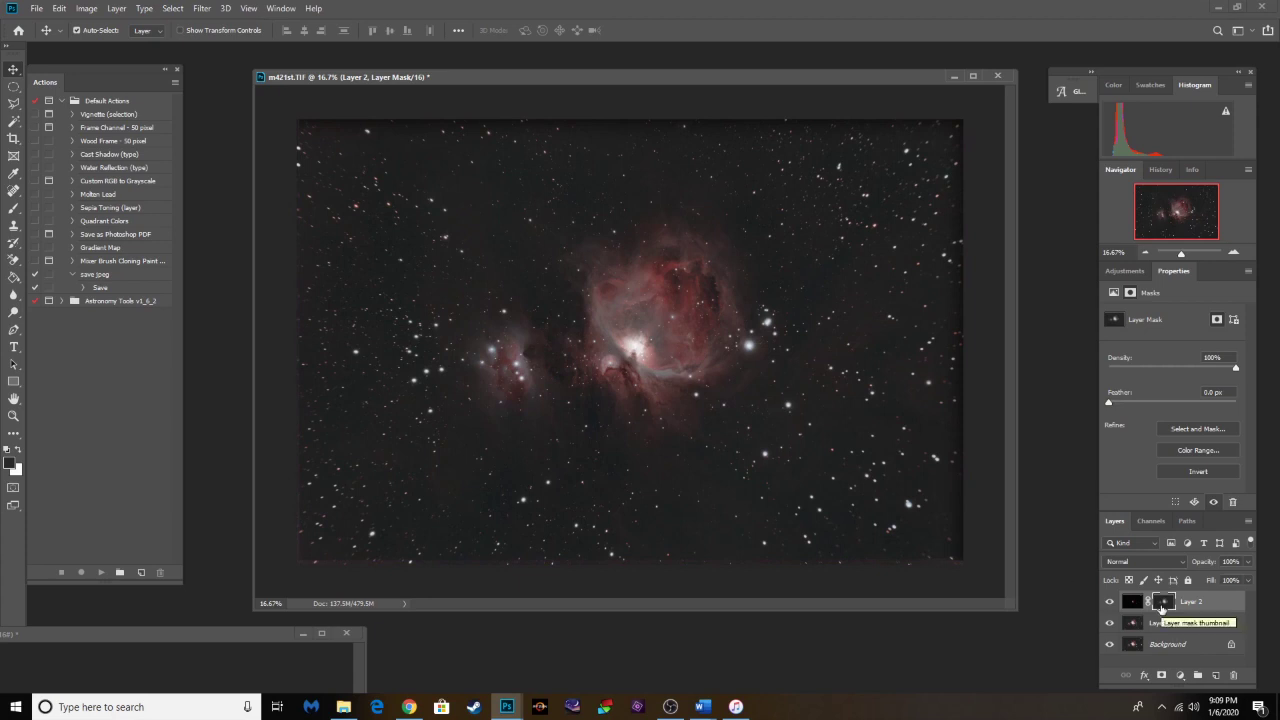
{"action": "key", "text": "ctrl+m"}
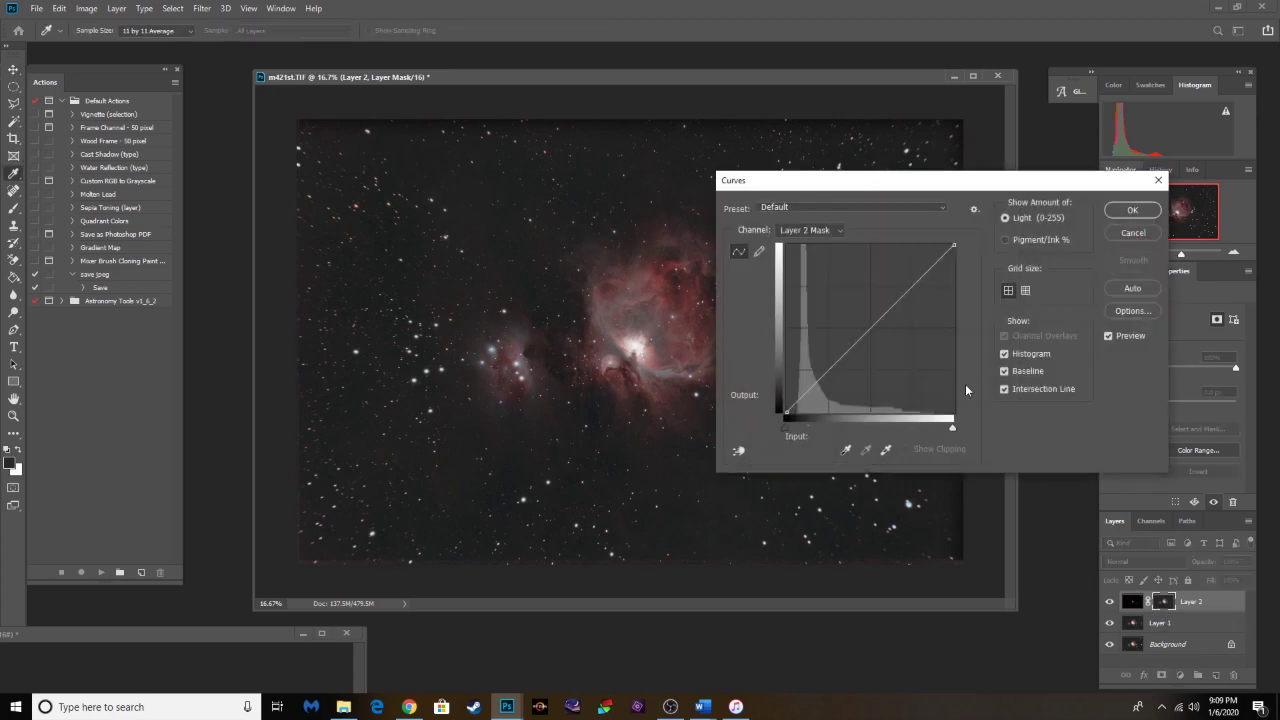
{"action": "left_click_drag", "start_coordinate": [907, 187], "coordinate": [1017, 187]}
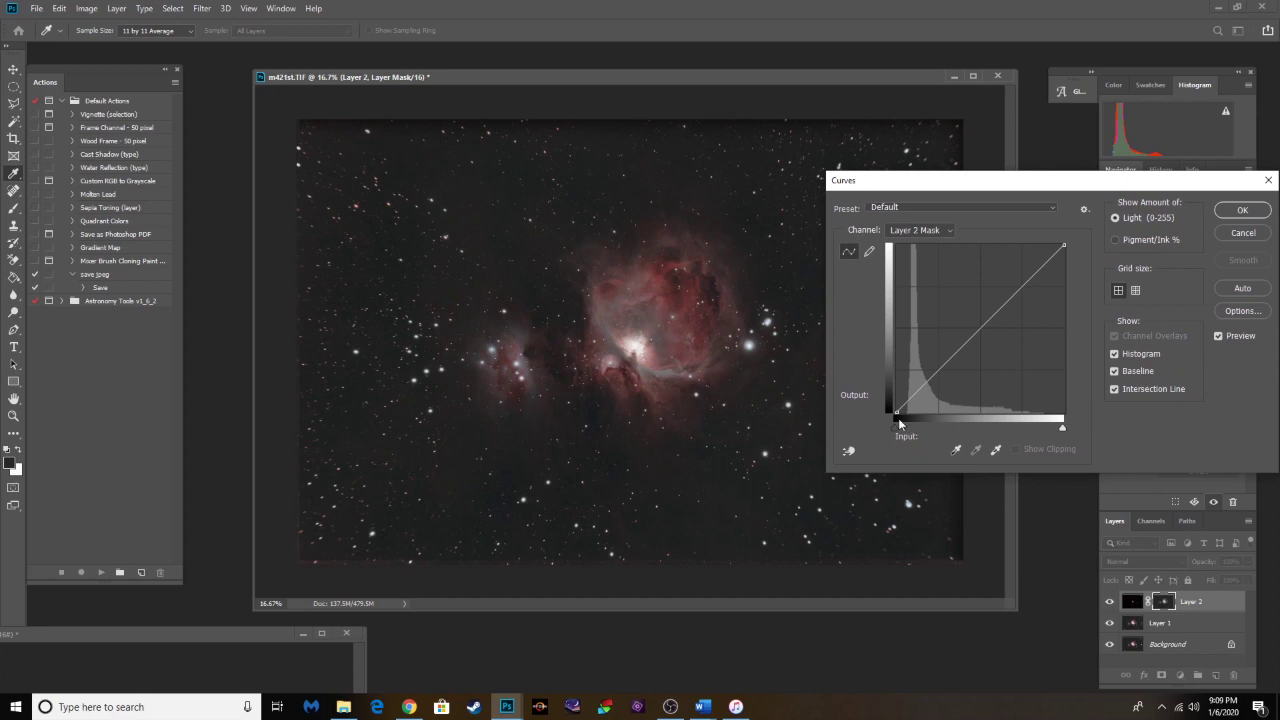
{"action": "left_click_drag", "start_coordinate": [896, 411], "coordinate": [905, 441]}
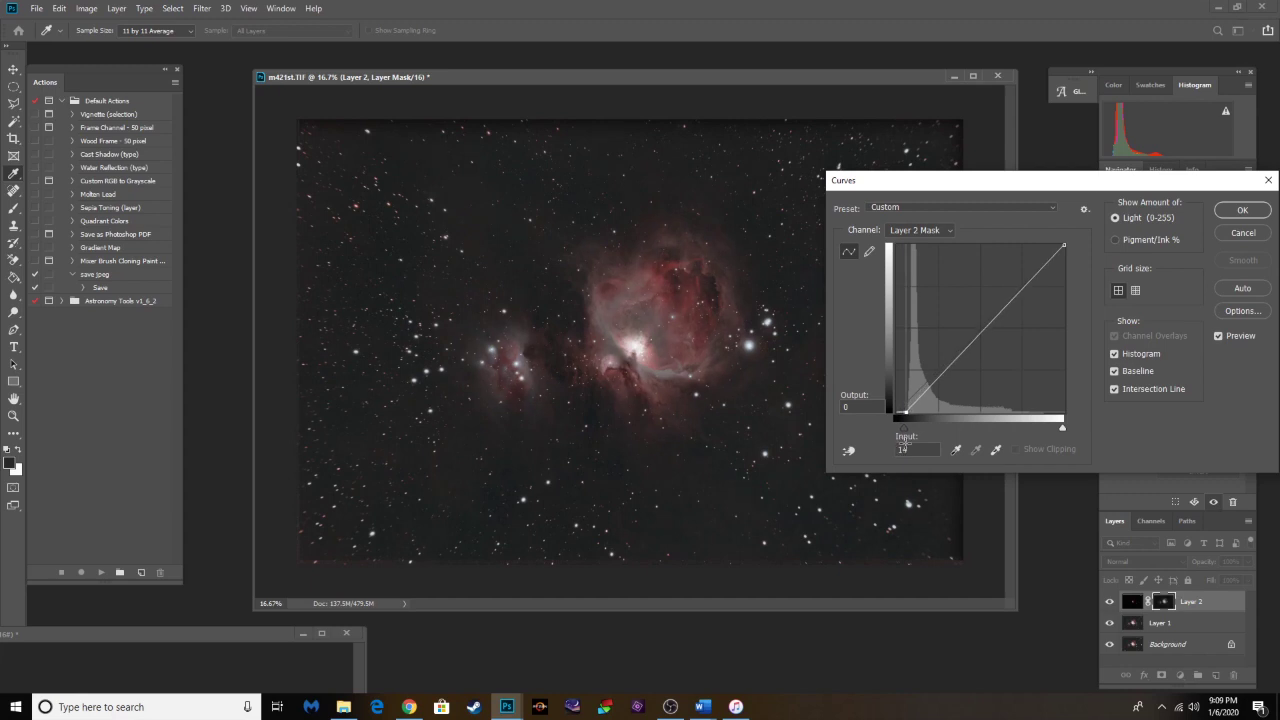
{"action": "left_click", "coordinate": [1237, 213]}
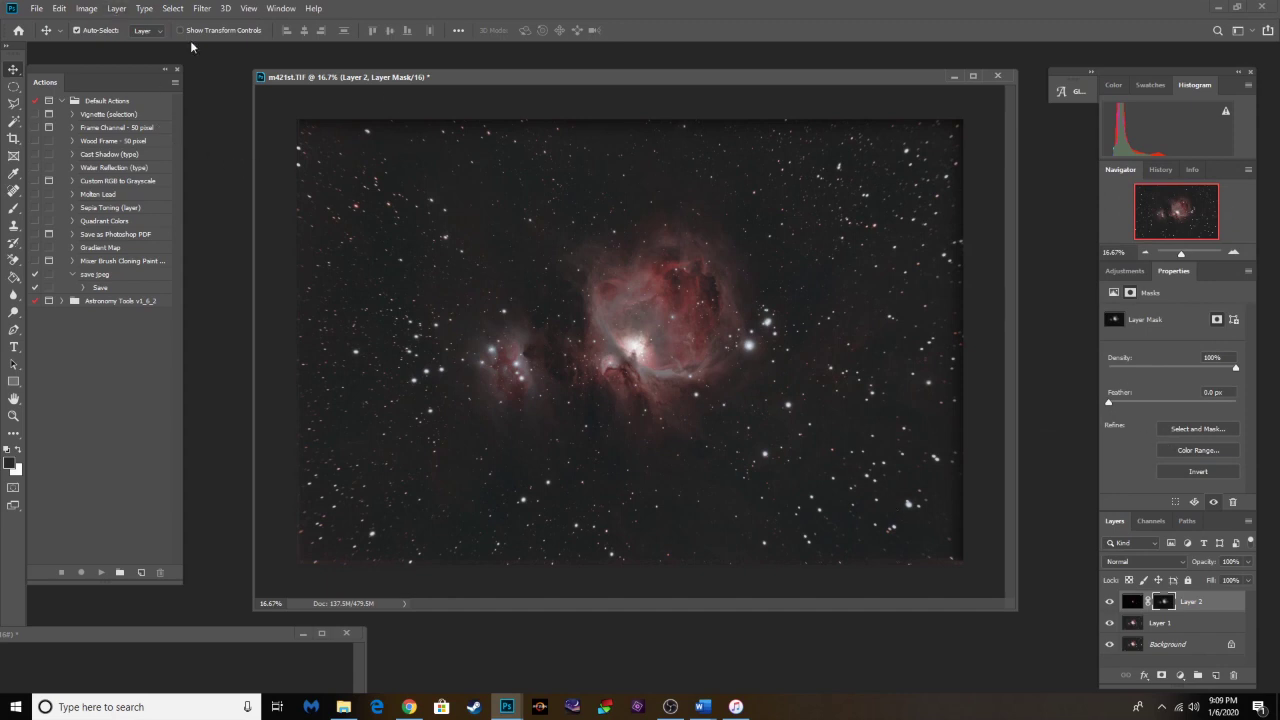
Step: Flatten all layers of m421st into a single background
{"action": "left_click_drag", "start_coordinate": [367, 78], "coordinate": [354, 71]}
{"action": "left_click", "coordinate": [116, 8]}
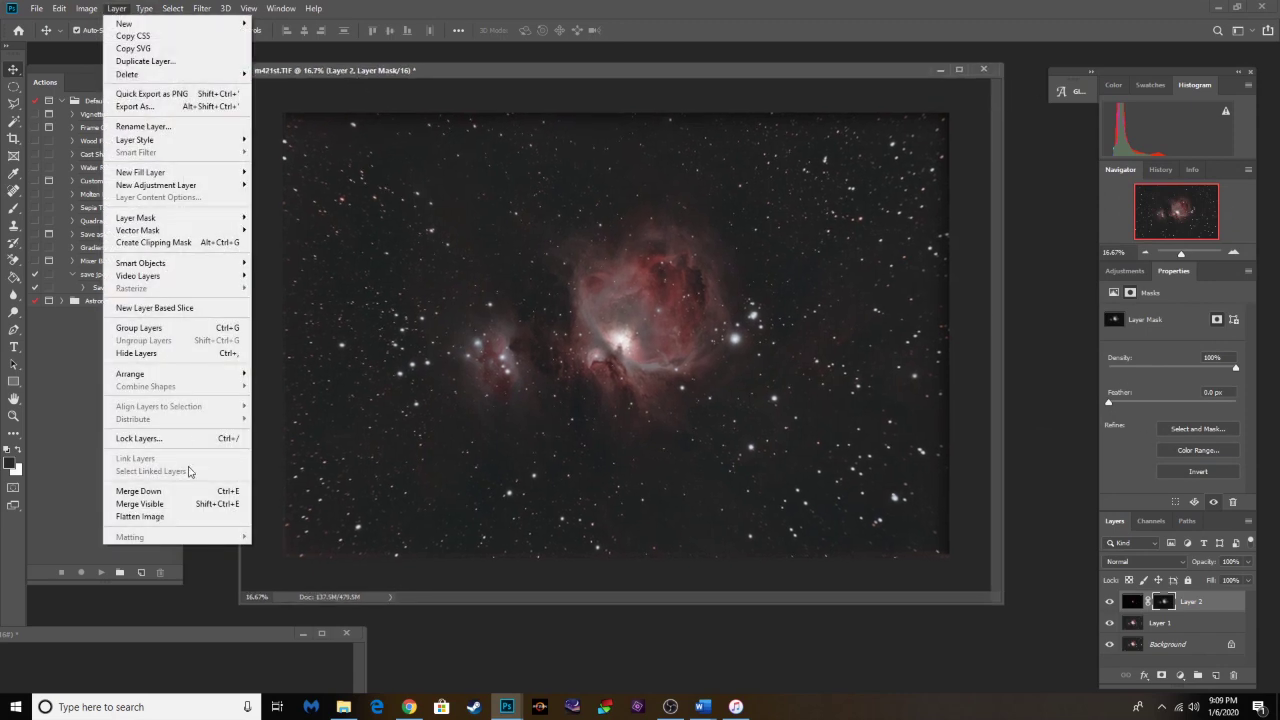
{"action": "left_click", "coordinate": [140, 516]}
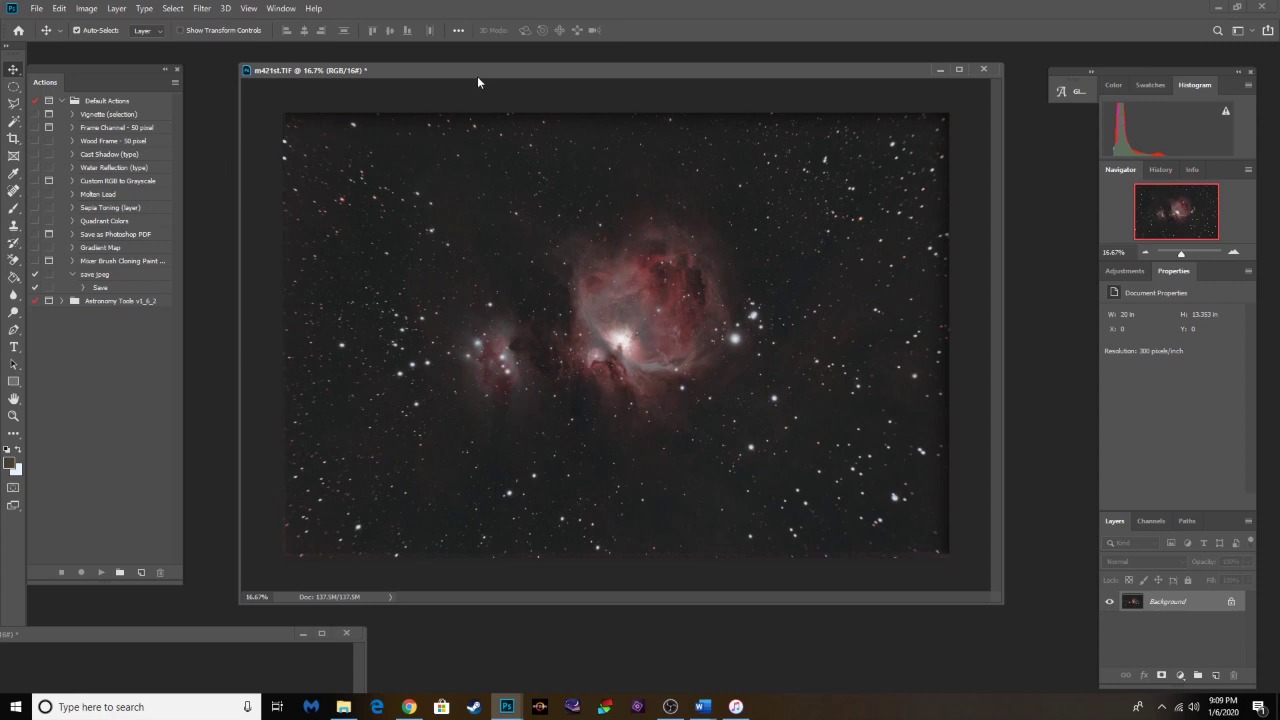
{"action": "left_click_drag", "start_coordinate": [478, 80], "coordinate": [486, 90]}
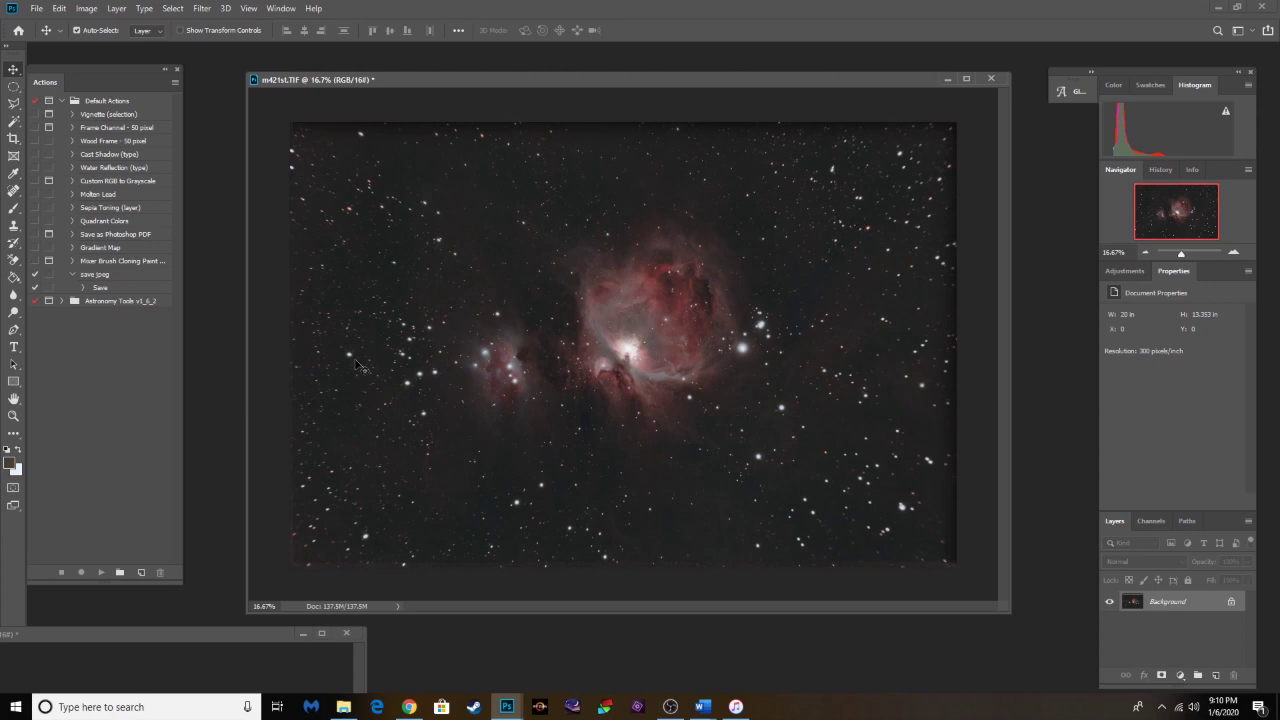
{"action": "left_click_drag", "start_coordinate": [475, 82], "coordinate": [466, 77]}
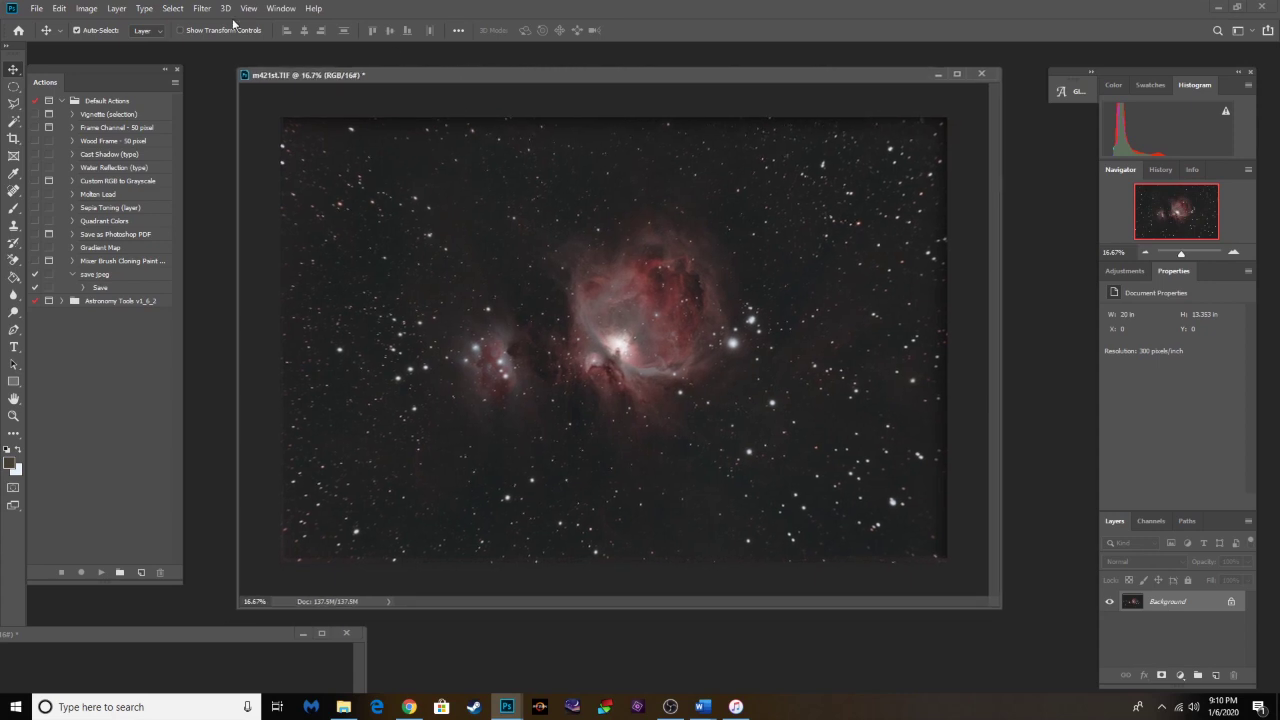
{"action": "left_click", "coordinate": [203, 9]}
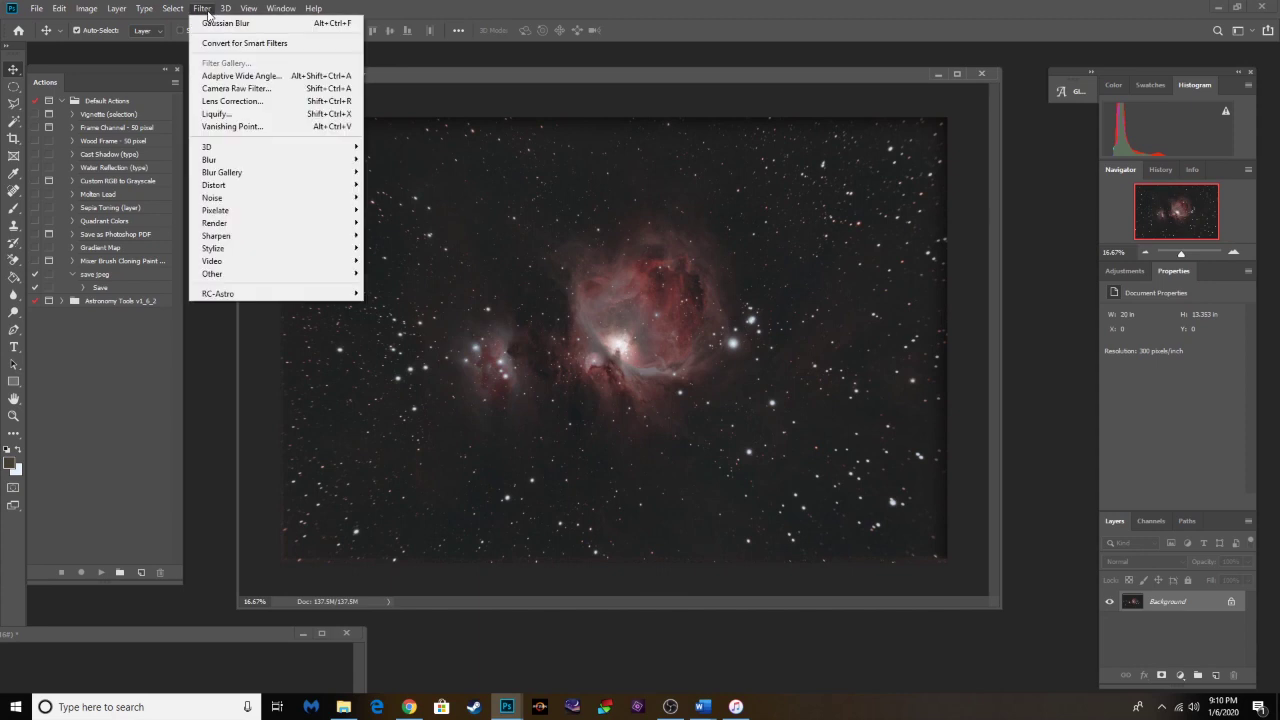
{"action": "left_click", "coordinate": [239, 87]}
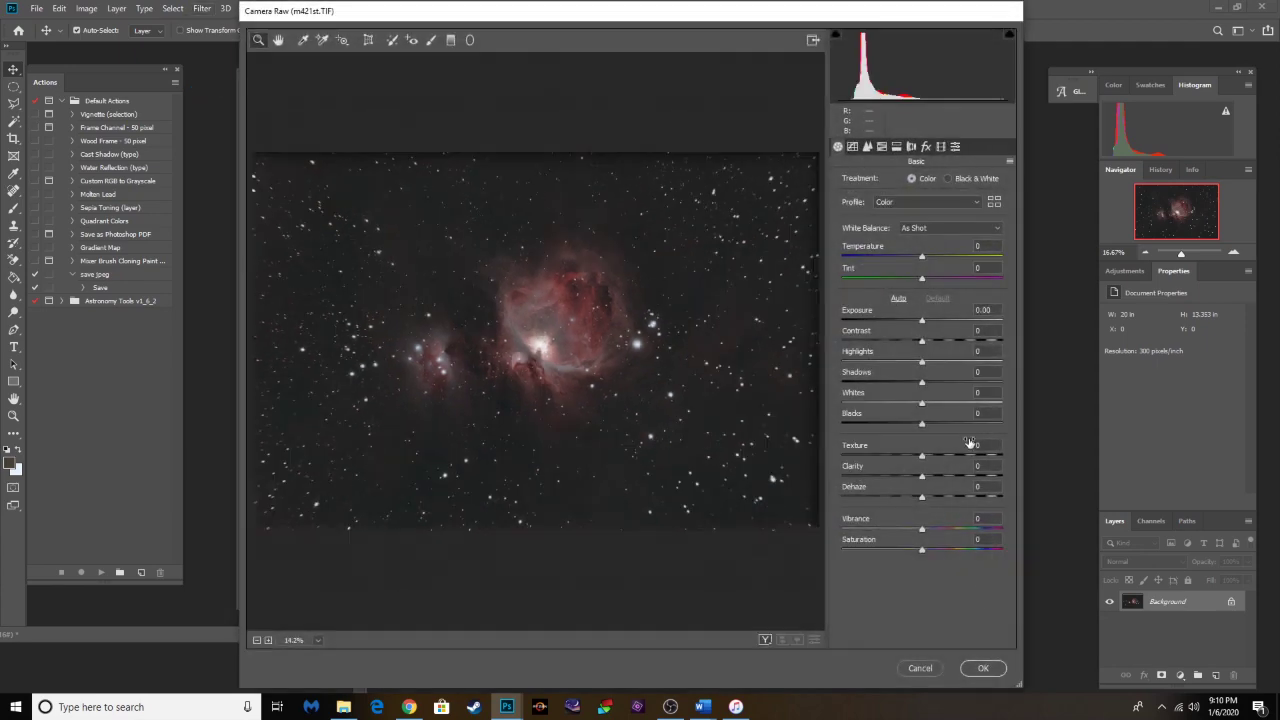
{"action": "left_click", "coordinate": [920, 669]}
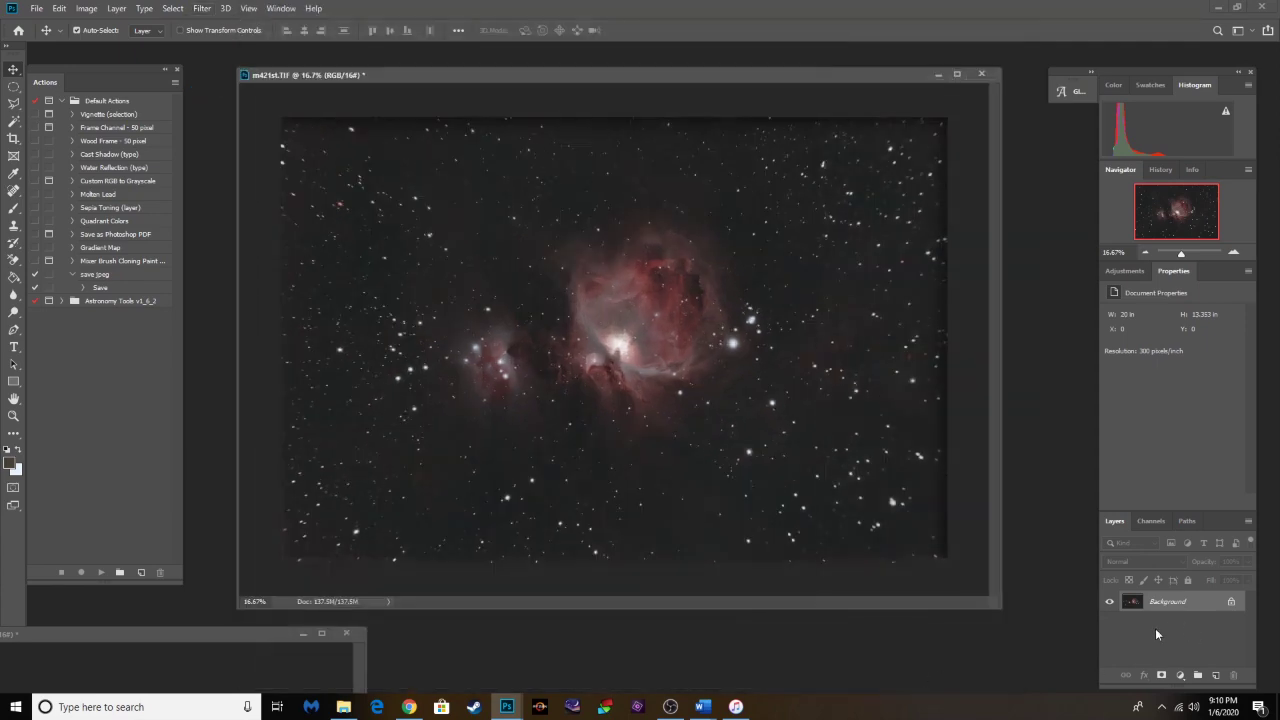
Step: Duplicate the background and apply a Camera Raw lens correction to the copy with Distortion Amount -37
{"action": "key", "text": "ctrl+j"}
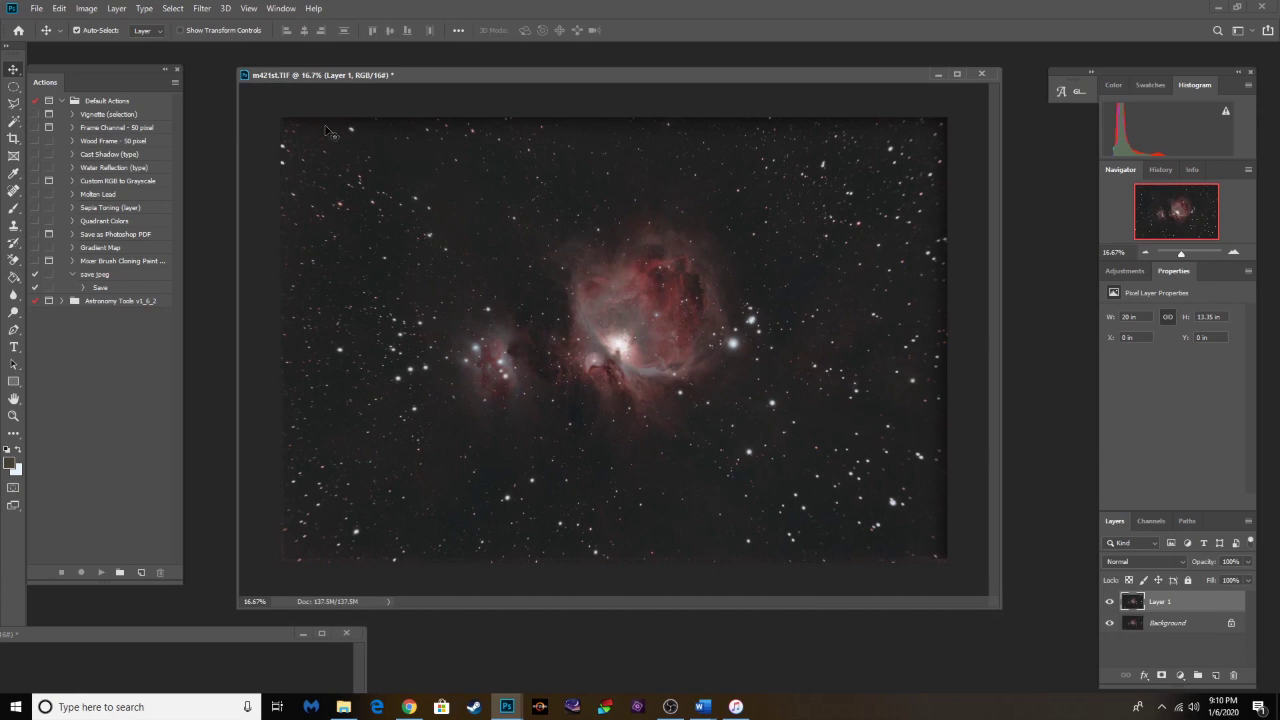
{"action": "left_click", "coordinate": [203, 9]}
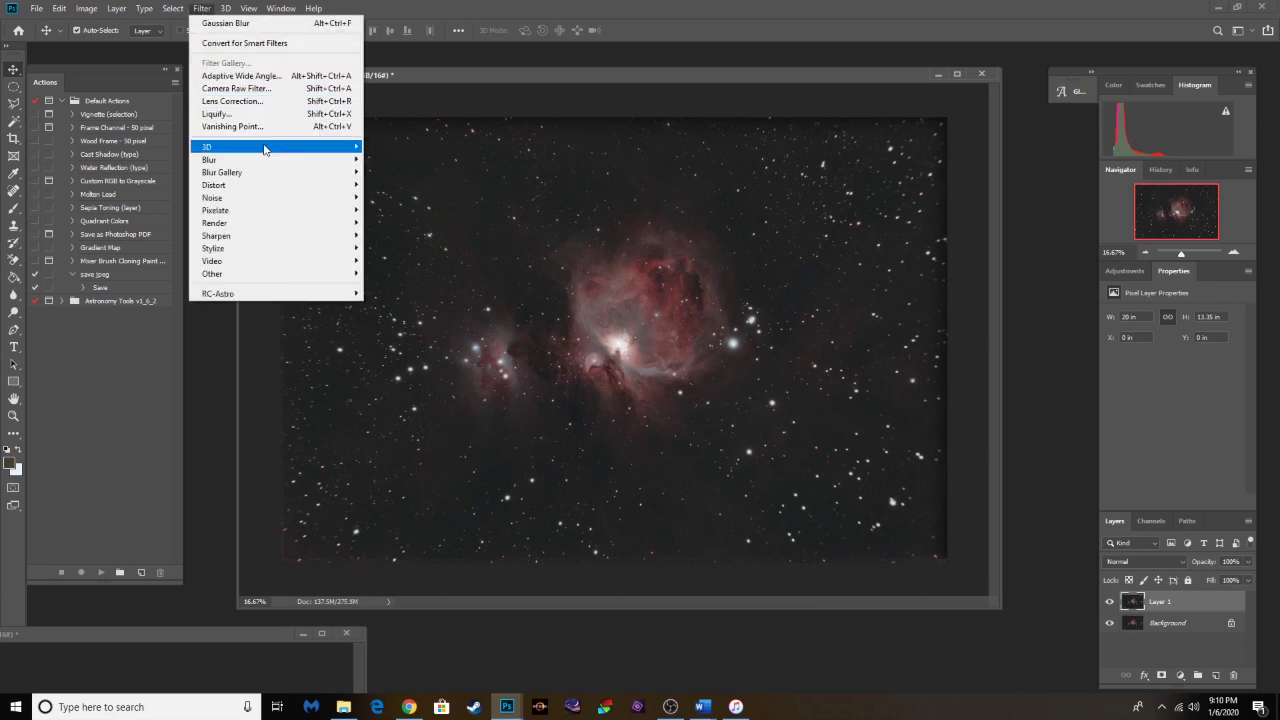
{"action": "left_click", "coordinate": [251, 90]}
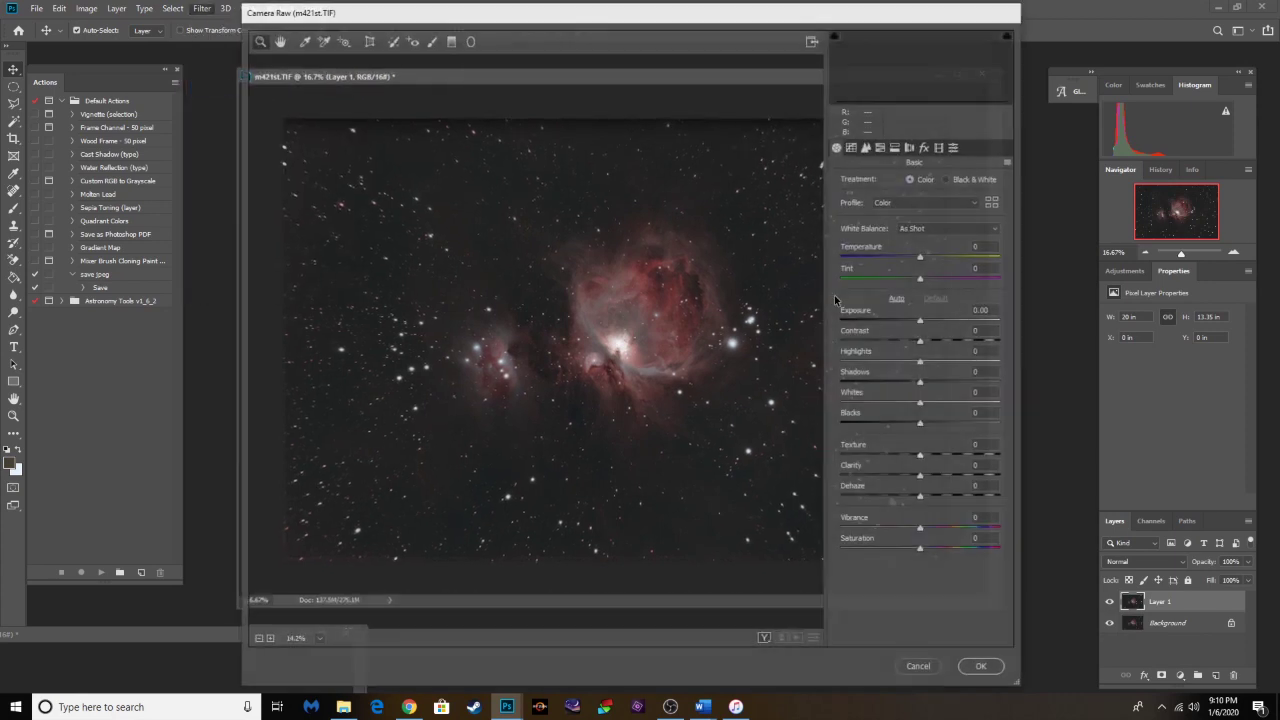
{"action": "left_click", "coordinate": [910, 147]}
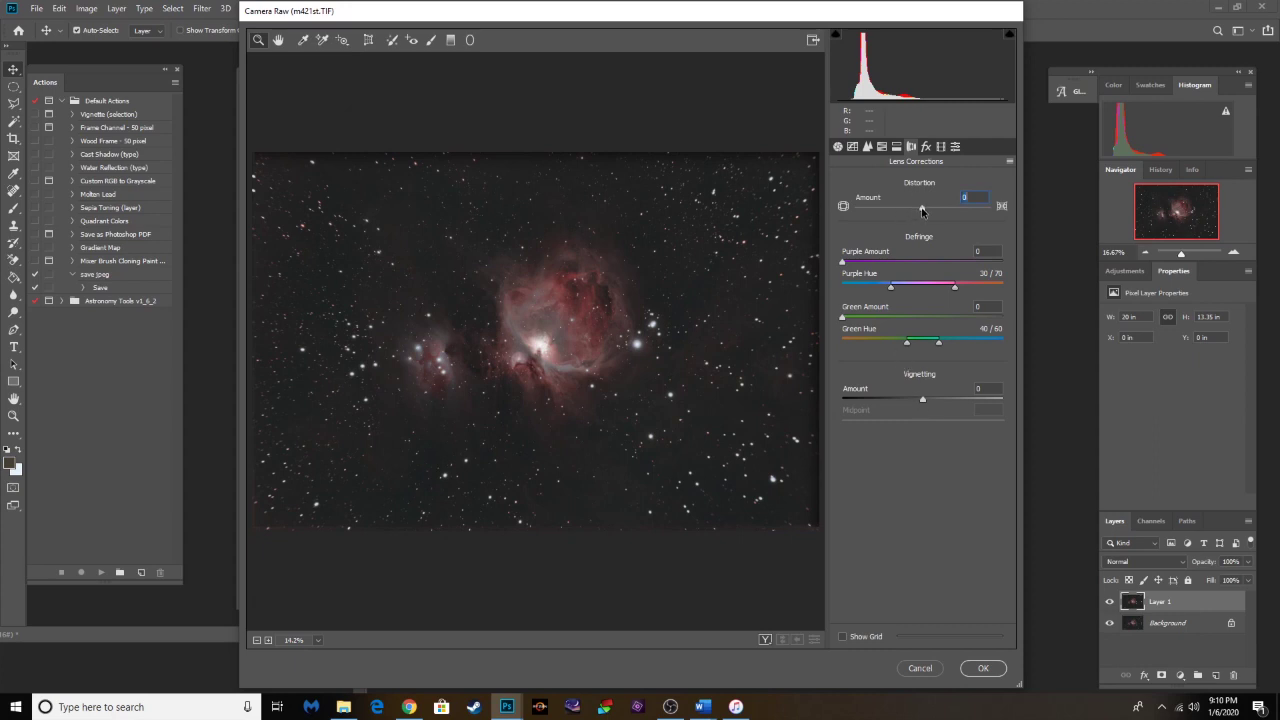
{"action": "left_click_drag", "start_coordinate": [922, 210], "coordinate": [897, 220]}
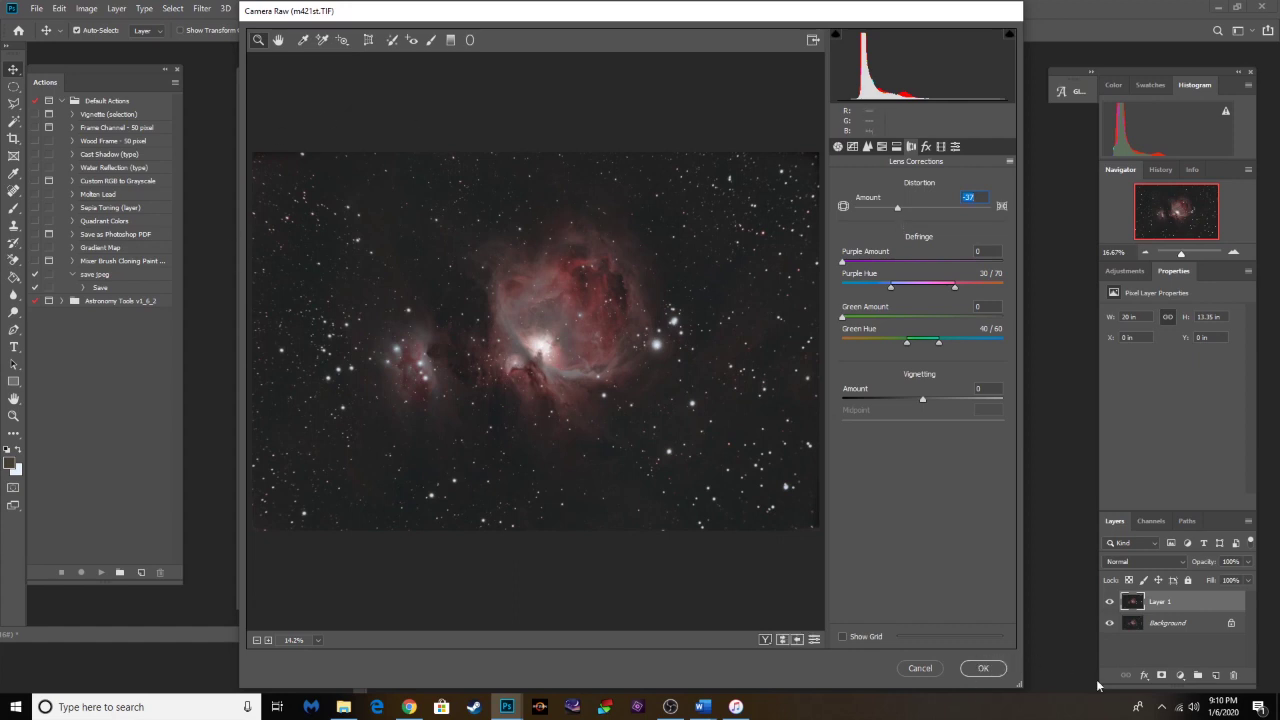
{"action": "left_click", "coordinate": [983, 668]}
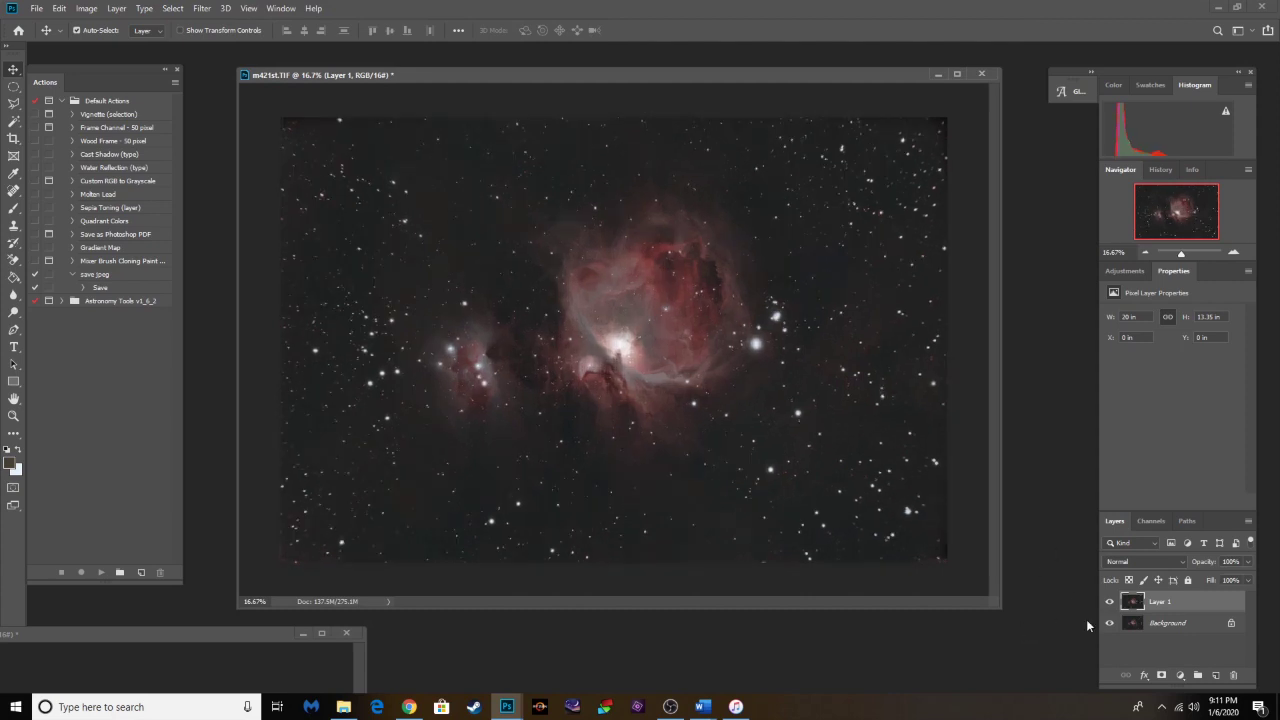
Step: Compare the image with and without the distortion-corrected layer, and flatten the image
{"action": "left_click", "coordinate": [1109, 601]}
{"action": "left_click", "coordinate": [1109, 601]}
{"action": "left_click", "coordinate": [1109, 601]}
{"action": "left_click", "coordinate": [1109, 601]}
{"action": "left_click", "coordinate": [116, 8]}
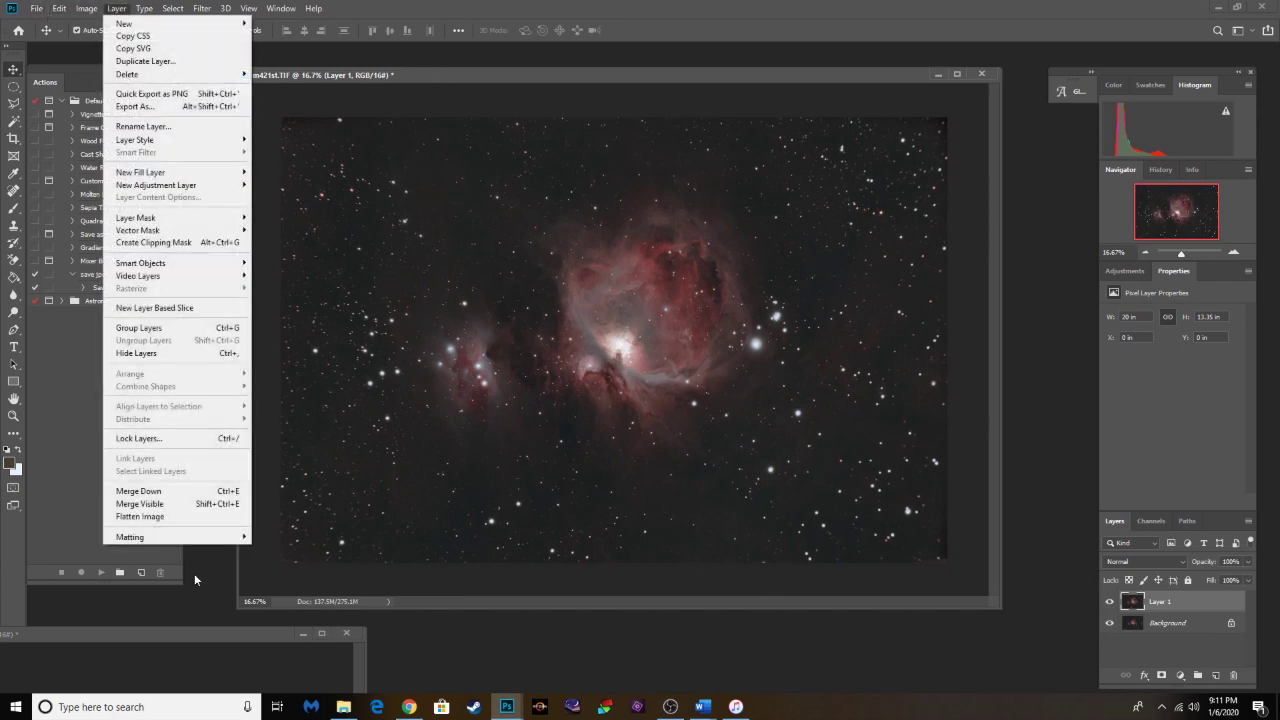
{"action": "left_click", "coordinate": [150, 516]}
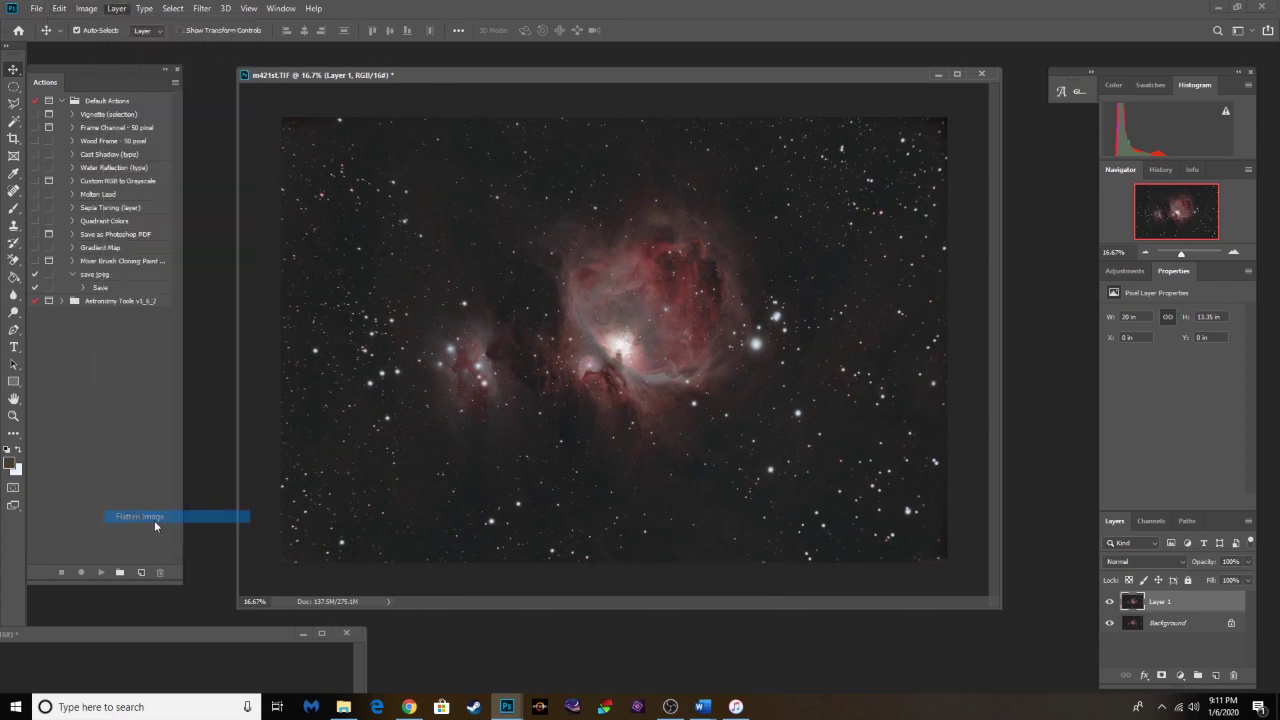
Step: Crop the dark borders off the image, keeping a centred frame of about 17.3 × 11.9 in around the nebula
{"action": "left_click", "coordinate": [13, 138]}
{"action": "left_click_drag", "start_coordinate": [289, 128], "coordinate": [296, 130]}
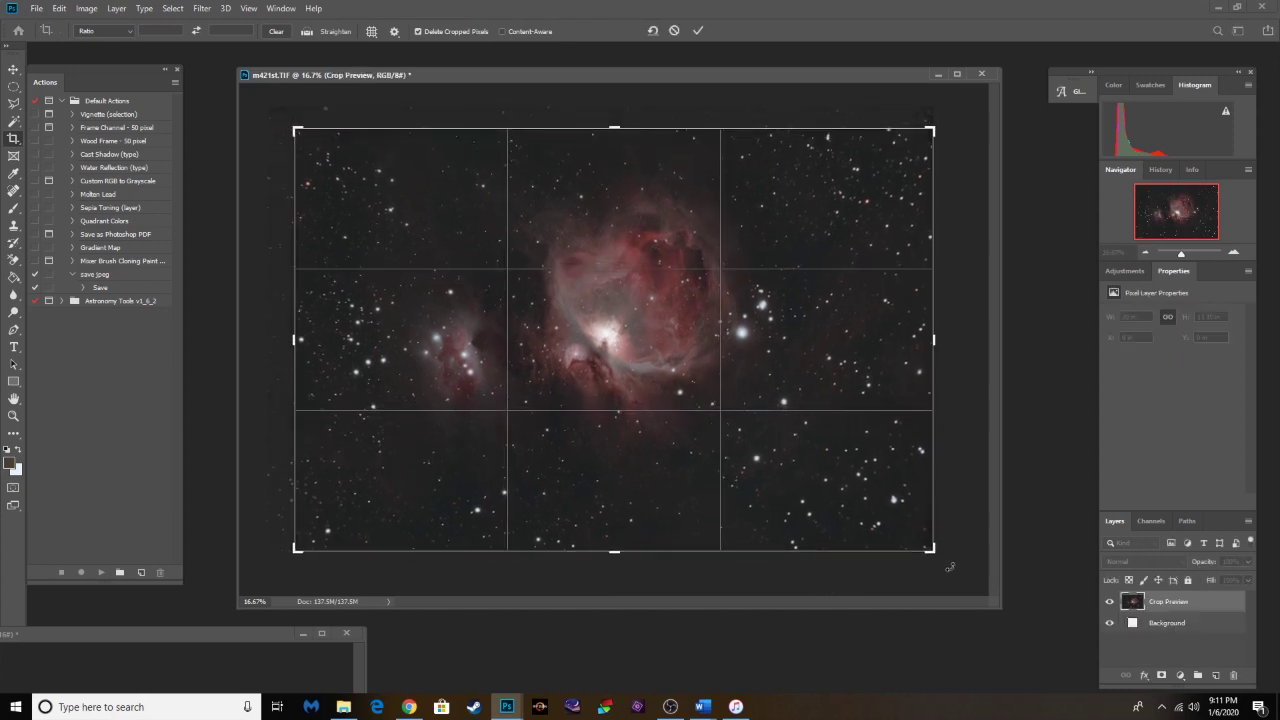
{"action": "left_click_drag", "start_coordinate": [931, 549], "coordinate": [915, 541]}
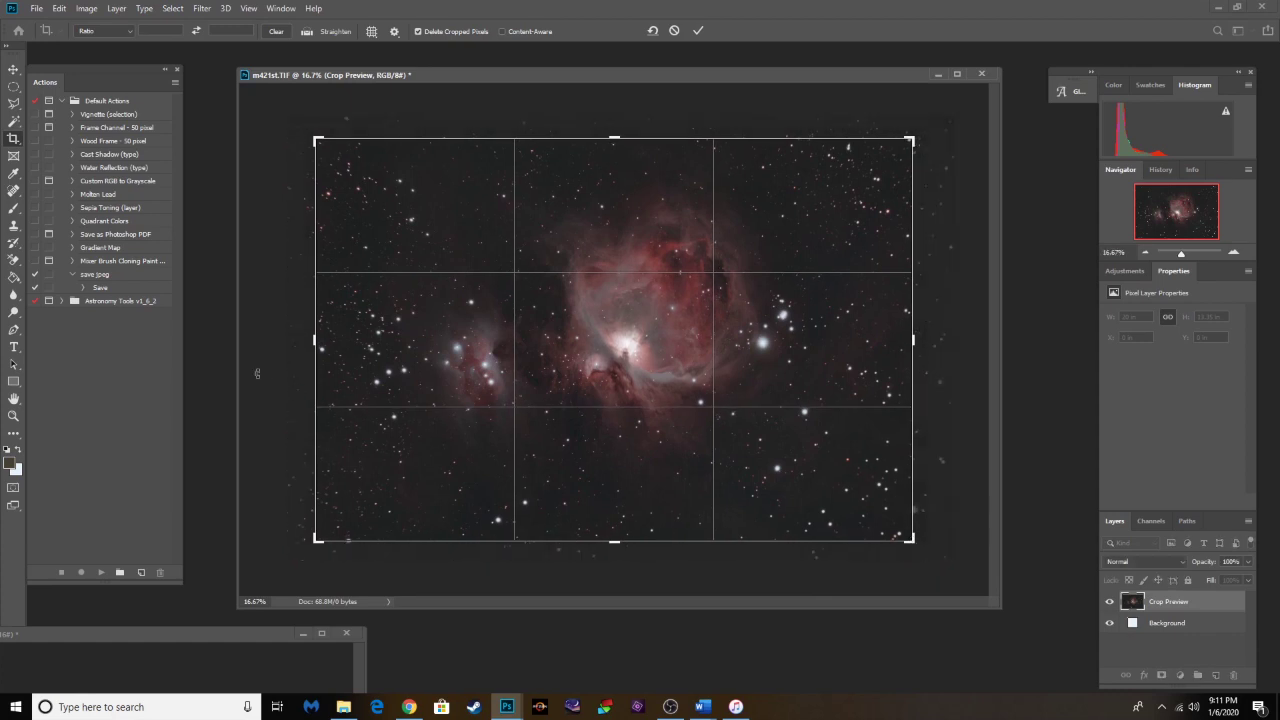
{"action": "left_click_drag", "start_coordinate": [313, 341], "coordinate": [320, 341]}
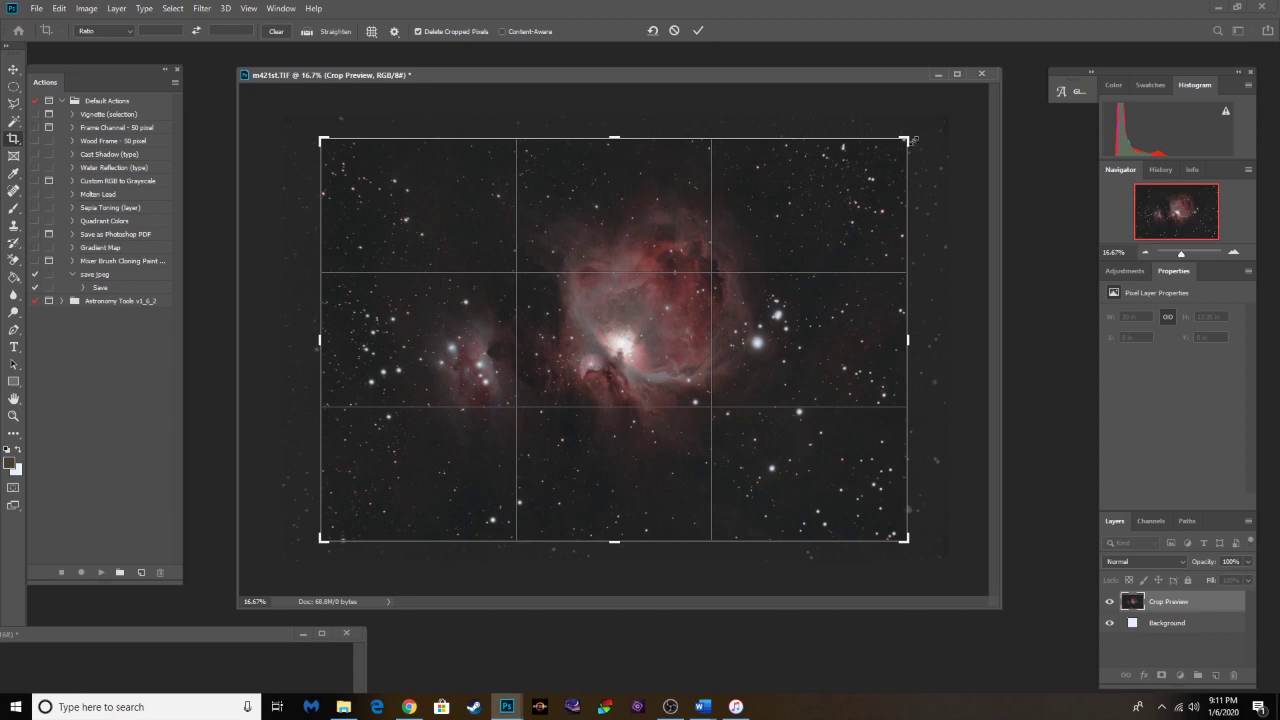
{"action": "left_click_drag", "start_coordinate": [904, 141], "coordinate": [899, 144]}
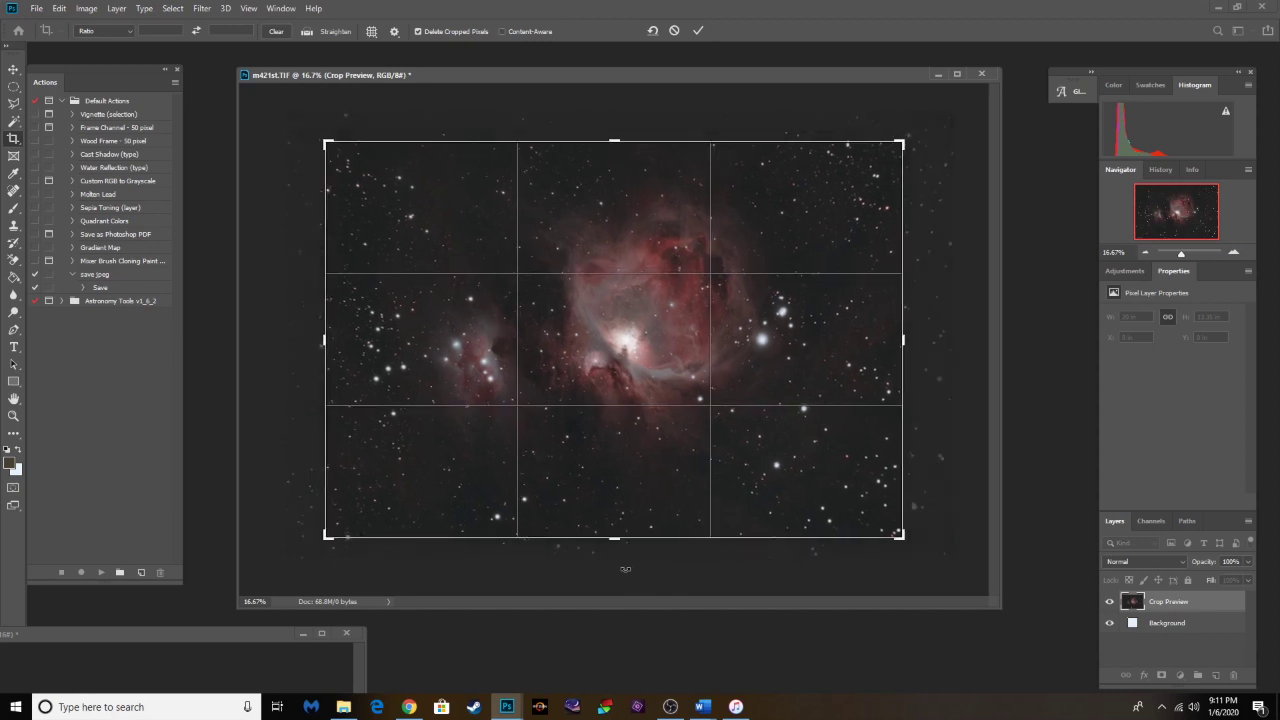
{"action": "key", "text": "Return"}
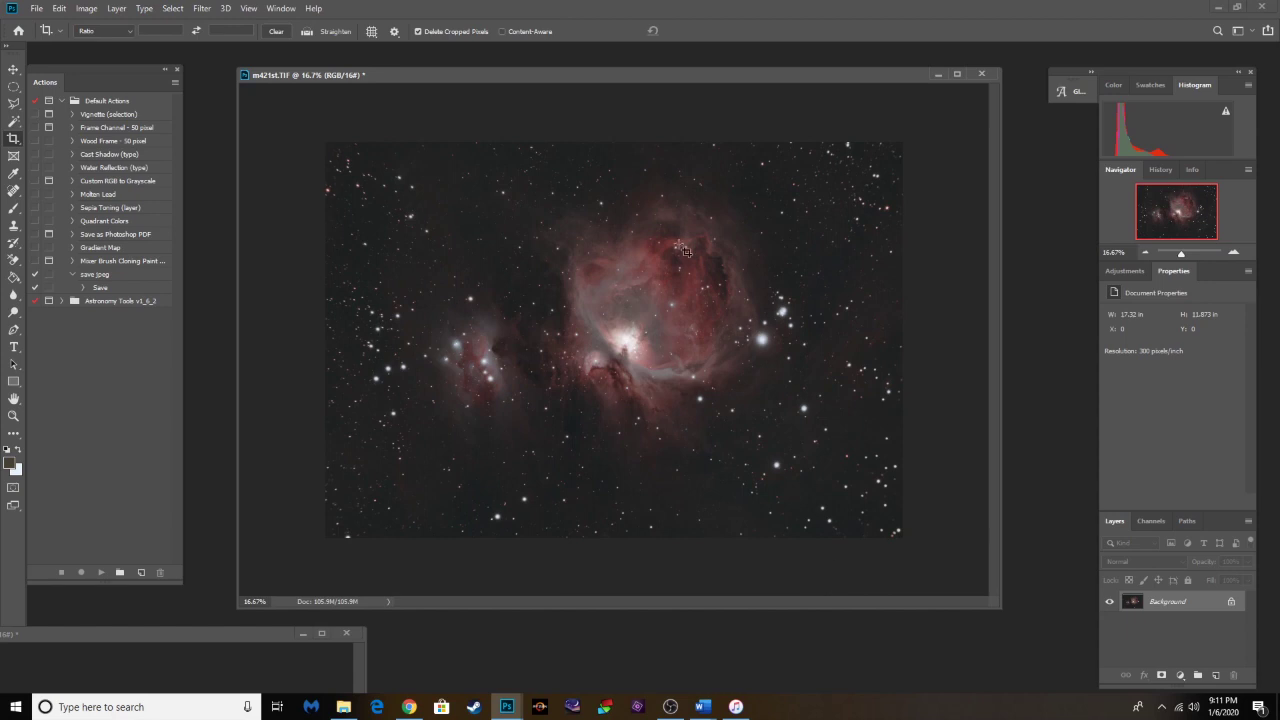
Step: Duplicate the cropped background onto a new layer
{"action": "mouse_move", "coordinate": [632, 77]}
{"action": "left_mouse_down"}
{"action": "mouse_move", "coordinate": [645, 83]}
{"action": "mouse_move", "coordinate": [621, 78]}
{"action": "left_mouse_up"}
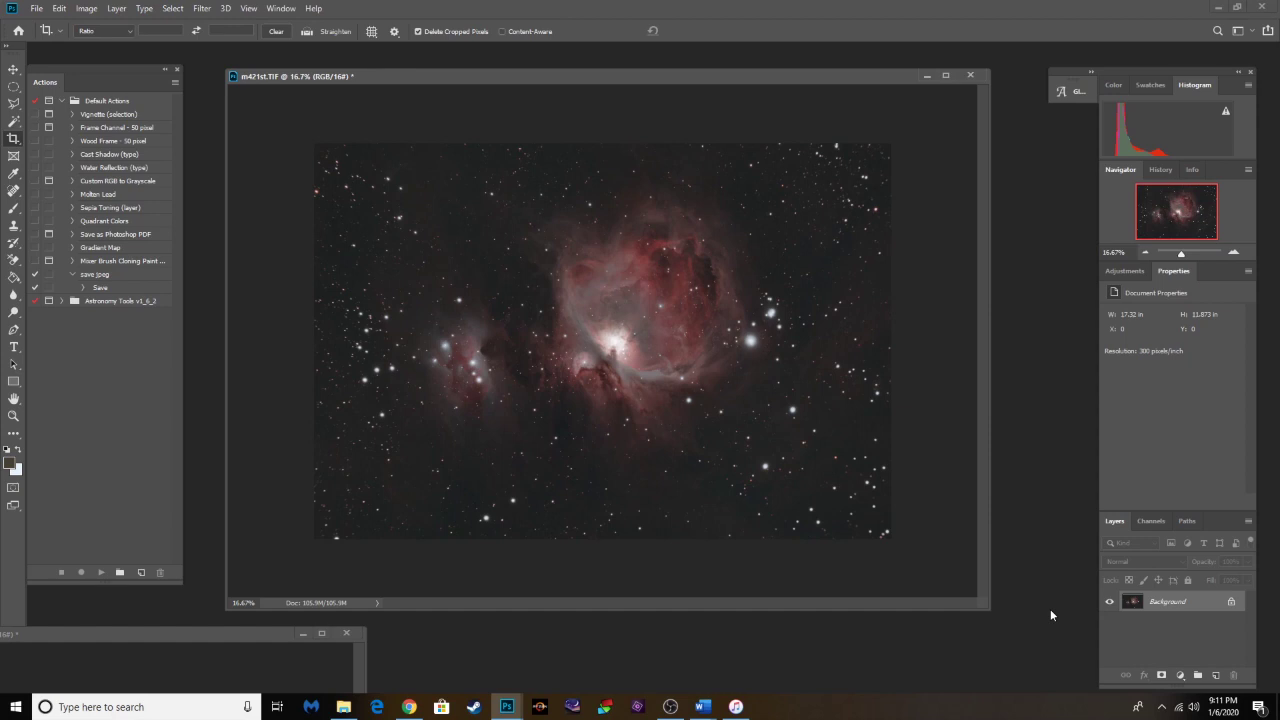
{"action": "key", "text": "ctrl+j"}
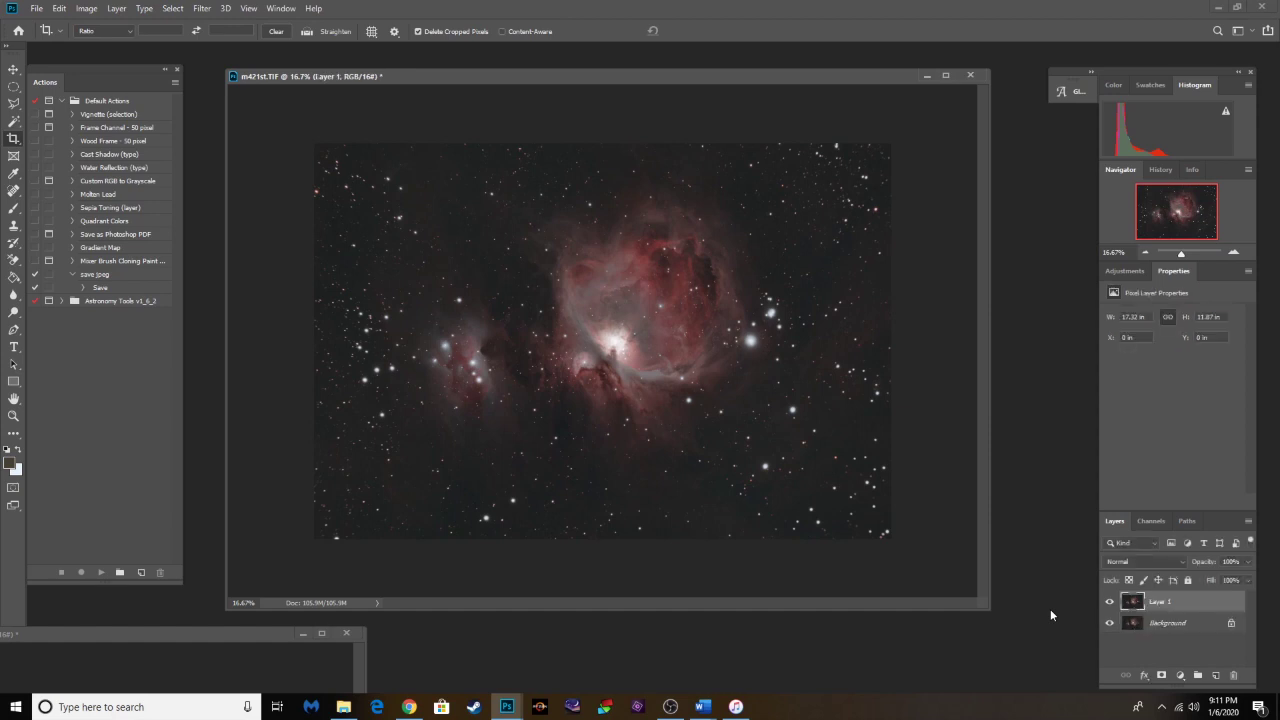
{"action": "left_click_drag", "start_coordinate": [650, 88], "coordinate": [660, 84]}
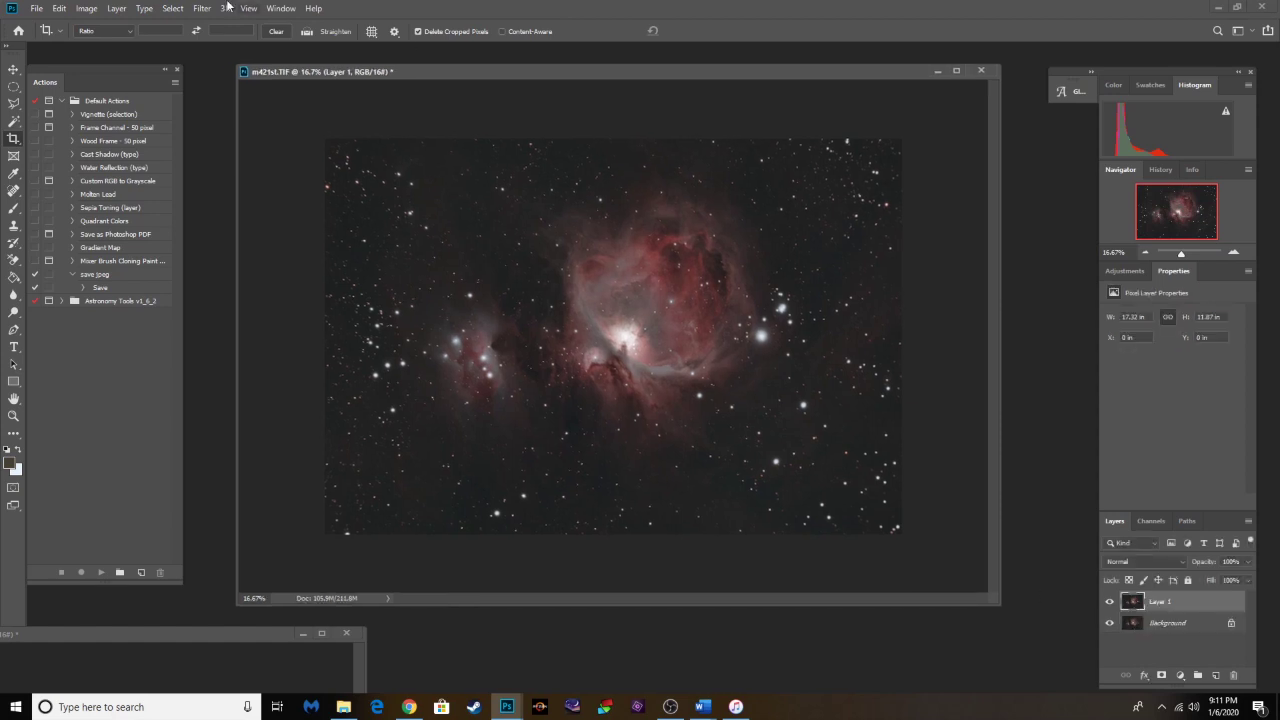
Step: Select the Highlights with Color Range, using Fuzziness 45% and Range 104
{"action": "left_click", "coordinate": [168, 9]}
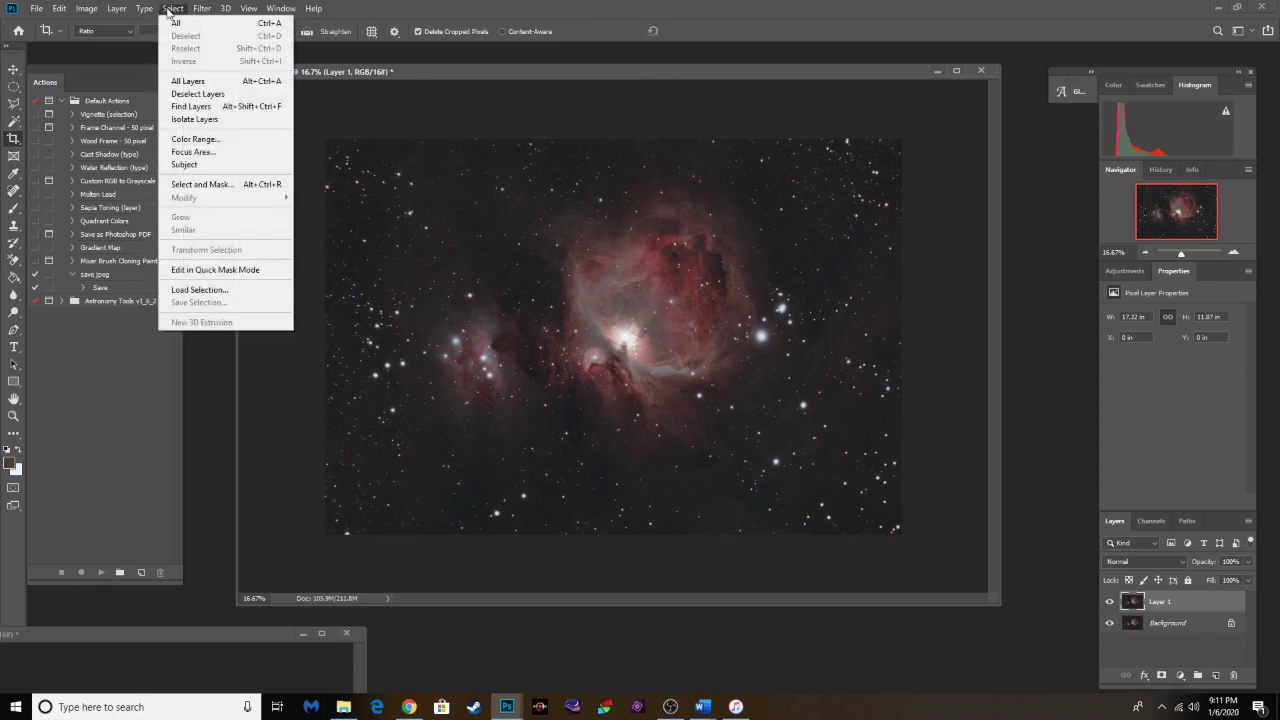
{"action": "left_click", "coordinate": [197, 138]}
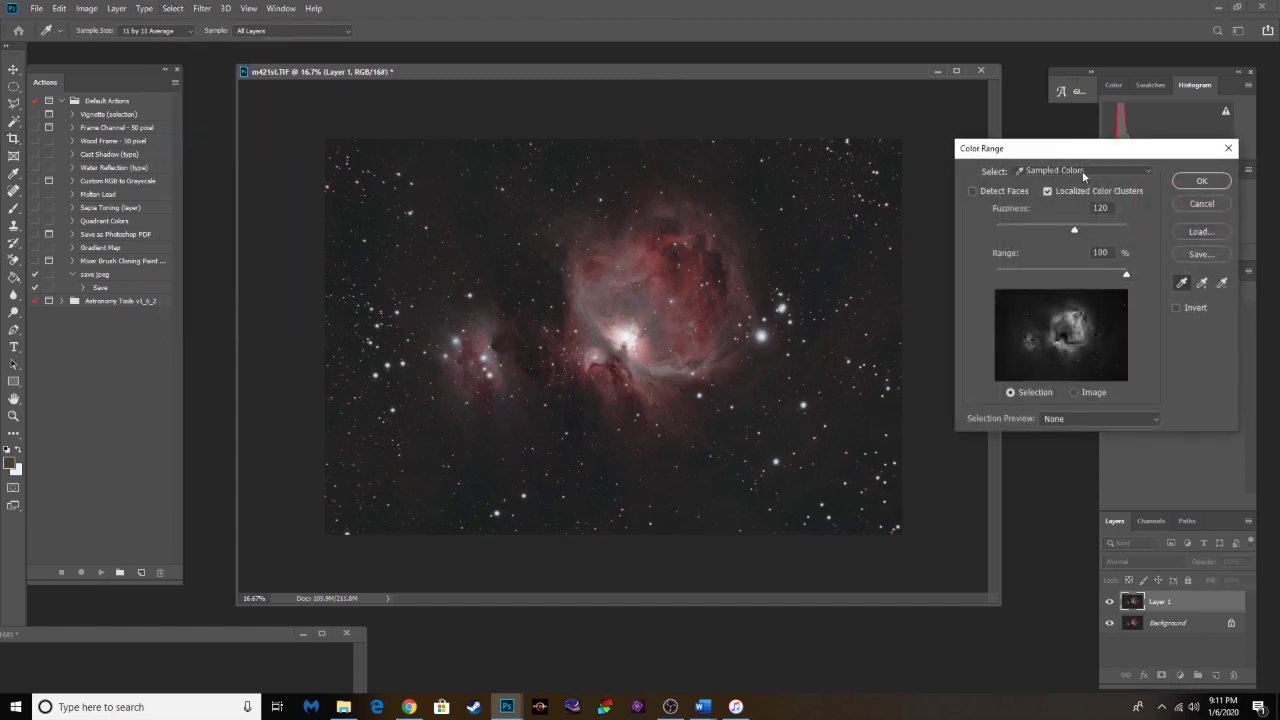
{"action": "left_click", "coordinate": [1082, 171]}
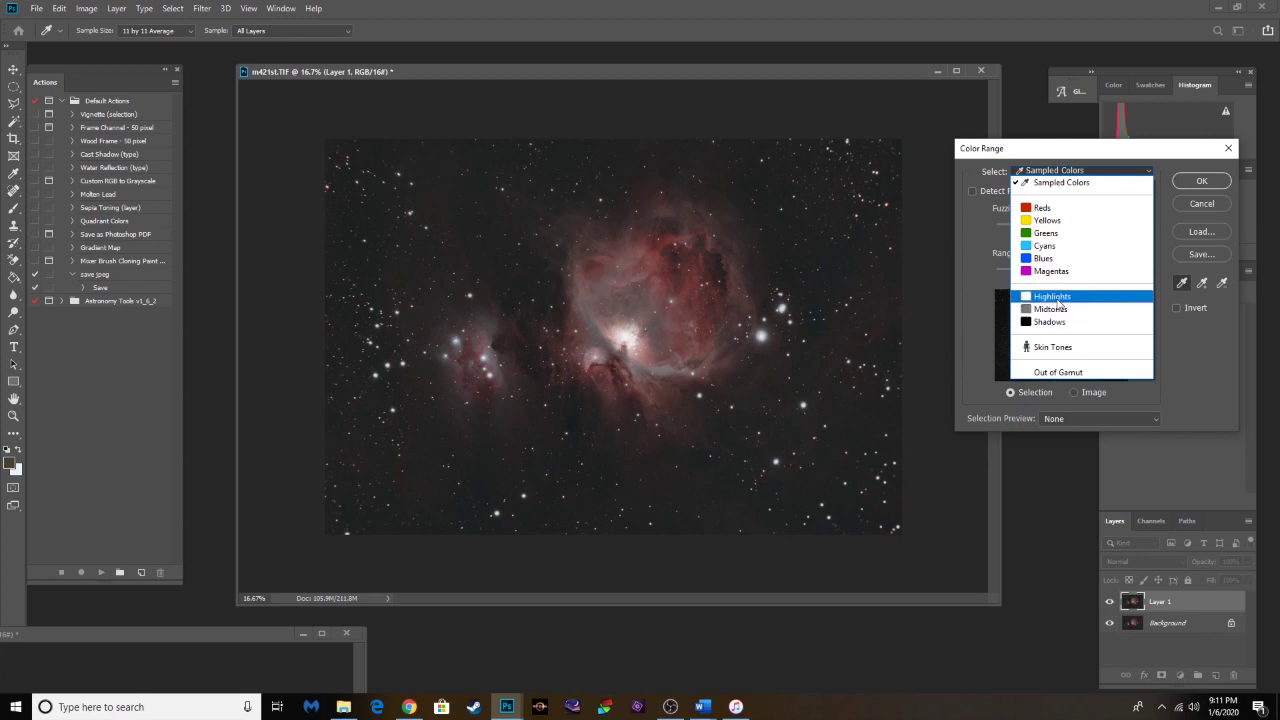
{"action": "left_click", "coordinate": [1057, 301]}
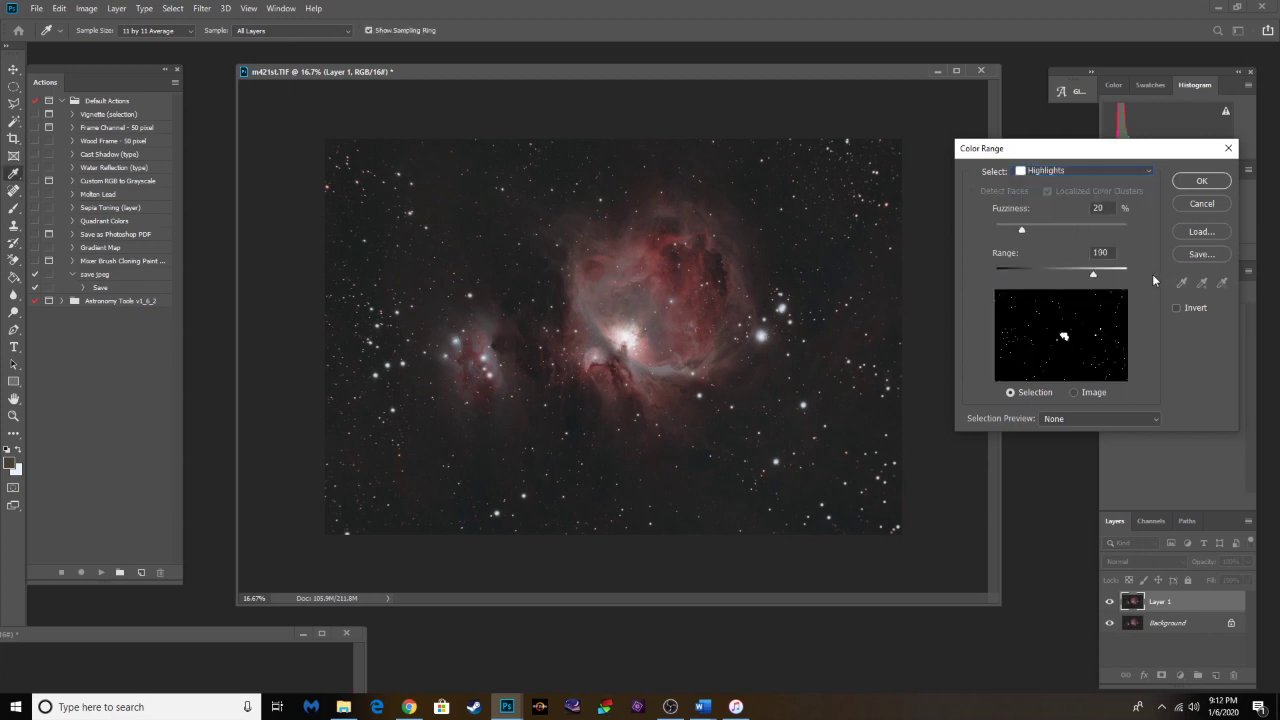
{"action": "left_click_drag", "start_coordinate": [1020, 233], "coordinate": [1055, 231]}
{"action": "left_click_drag", "start_coordinate": [1095, 276], "coordinate": [1050, 285]}
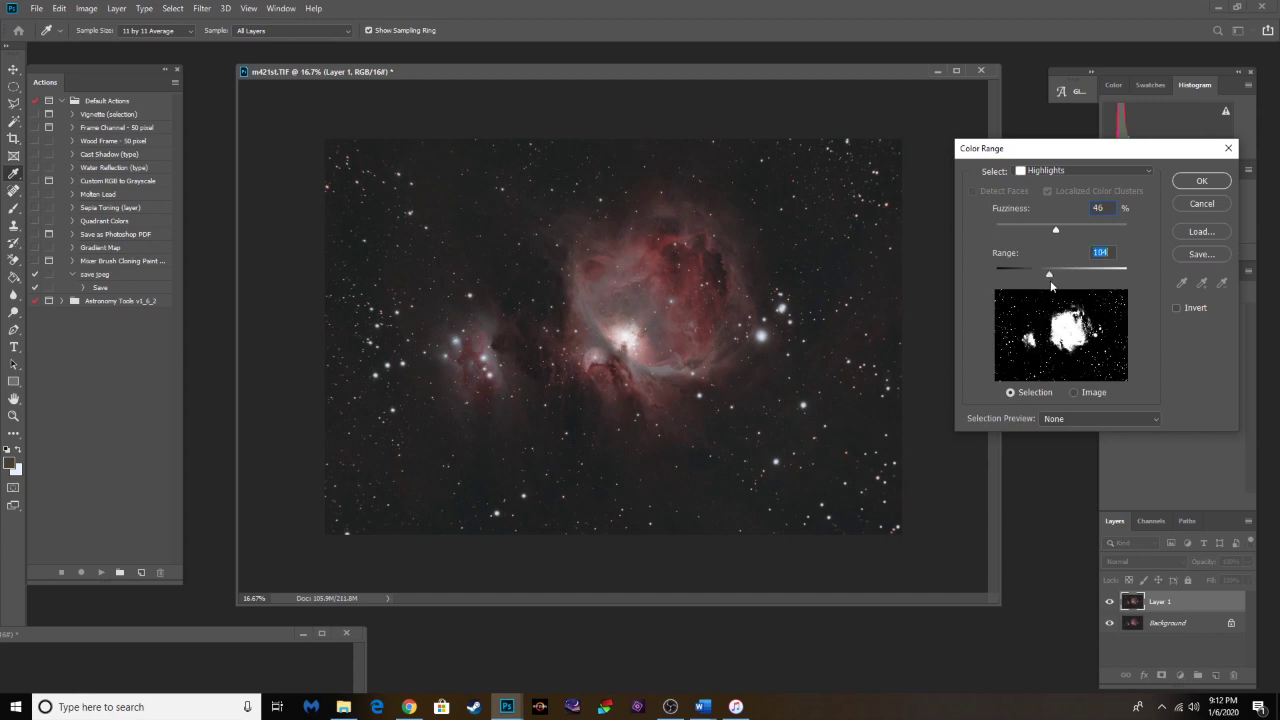
{"action": "mouse_move", "coordinate": [1055, 233]}
{"action": "left_mouse_down"}
{"action": "mouse_move", "coordinate": [1078, 229]}
{"action": "mouse_move", "coordinate": [1037, 236]}
{"action": "mouse_move", "coordinate": [1067, 247]}
{"action": "mouse_move", "coordinate": [1056, 258]}
{"action": "left_mouse_up"}
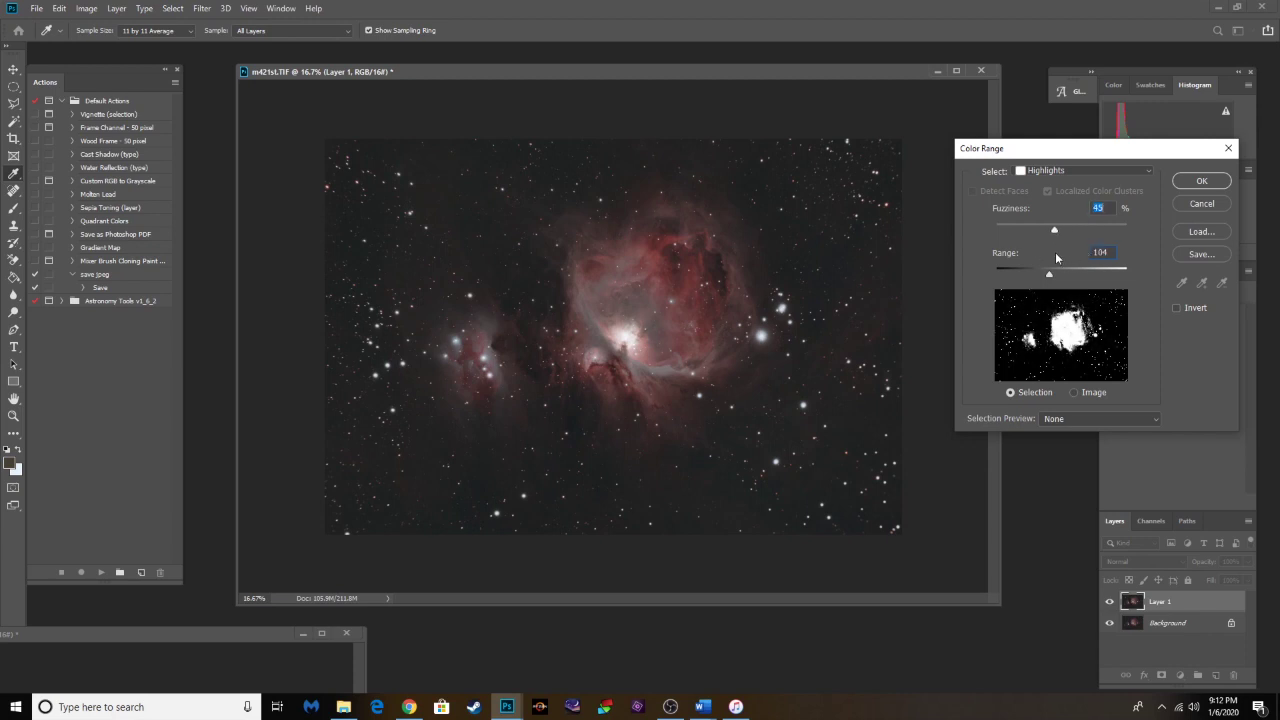
{"action": "left_click", "coordinate": [1203, 181]}
{"action": "key", "text": "c"}
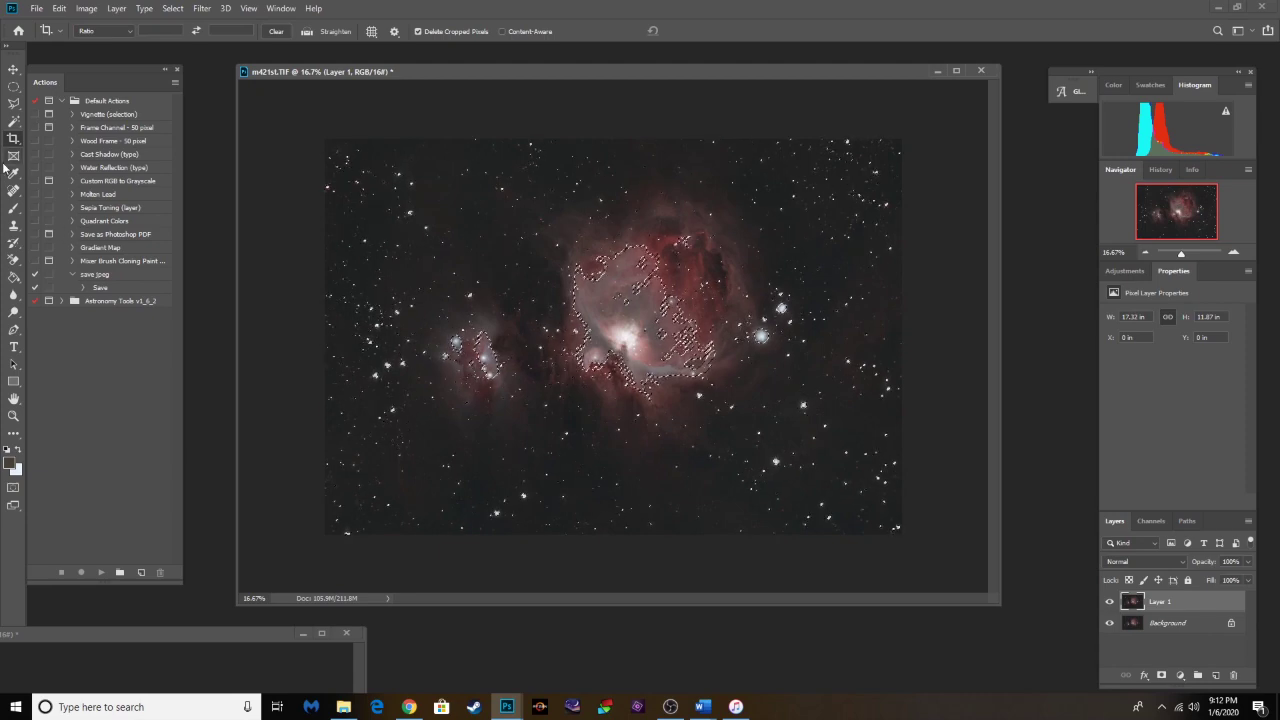
Step: Subtract the nebula's upper-left area, down to the bright core, from the highlight selection with the Polygonal Lasso
{"action": "left_click", "coordinate": [14, 87]}
{"action": "right_click", "coordinate": [14, 87]}
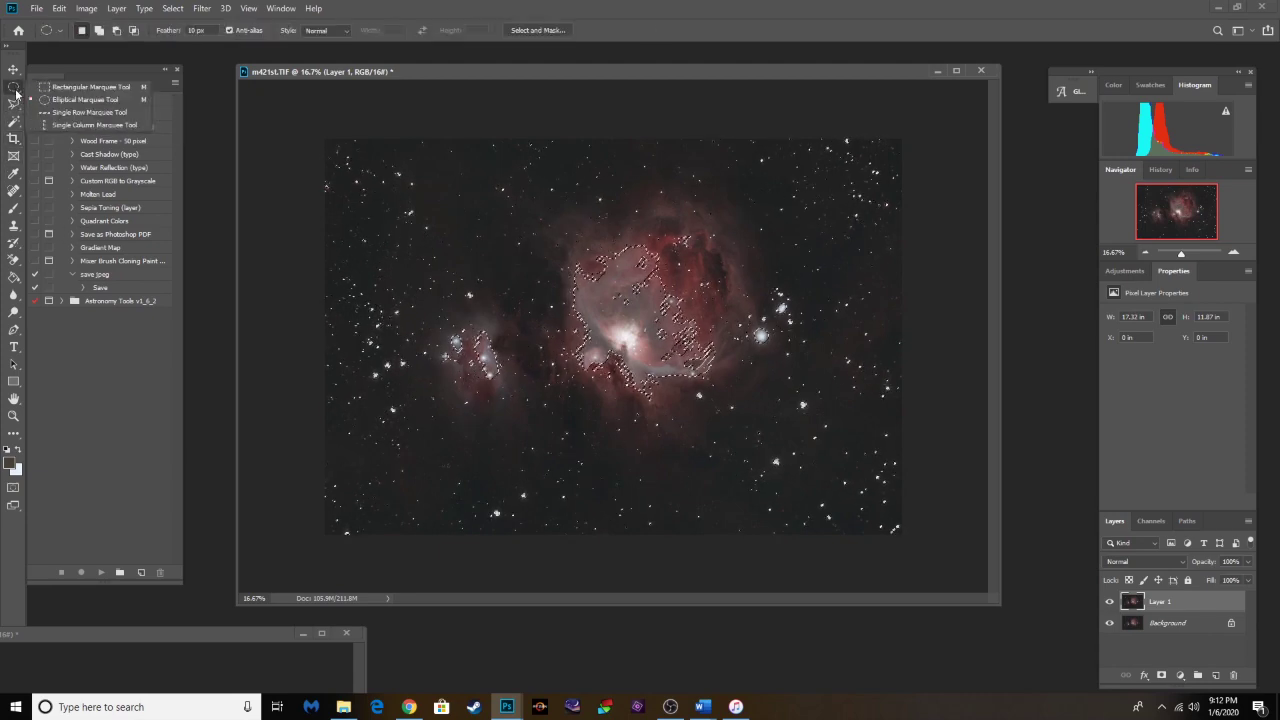
{"action": "left_click", "coordinate": [55, 101]}
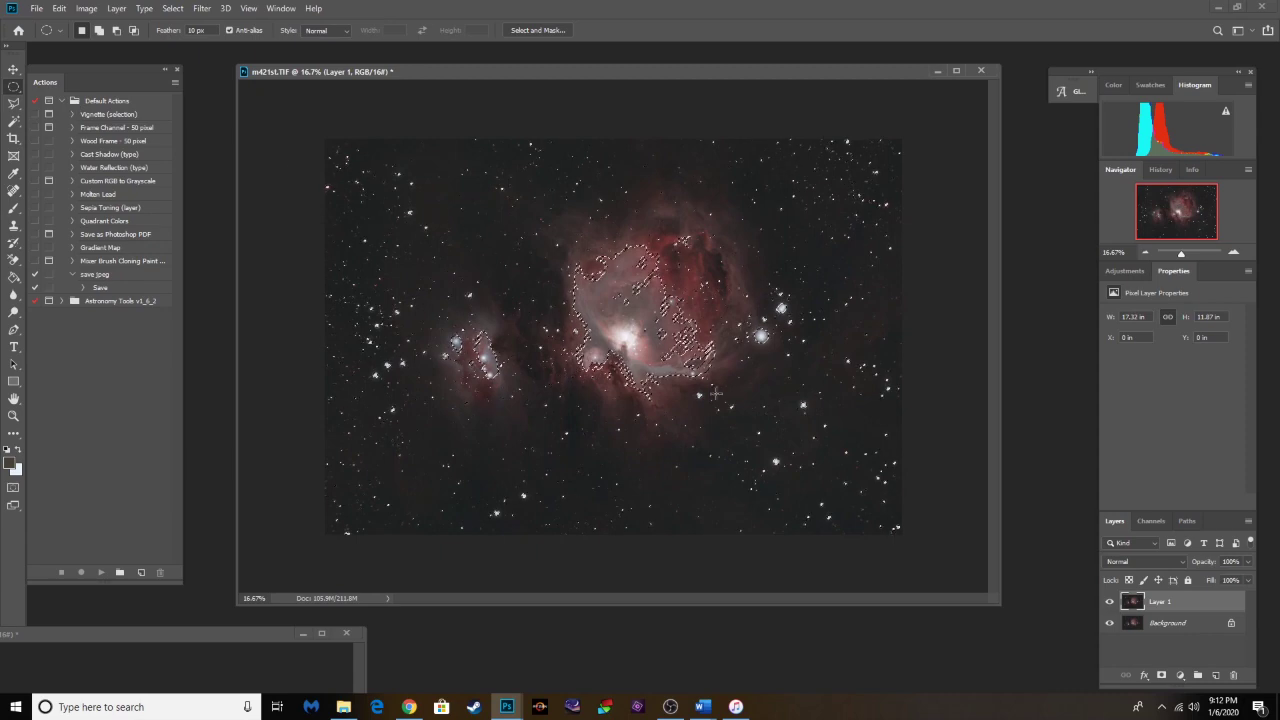
{"action": "key", "text": "ctrl+plus"}
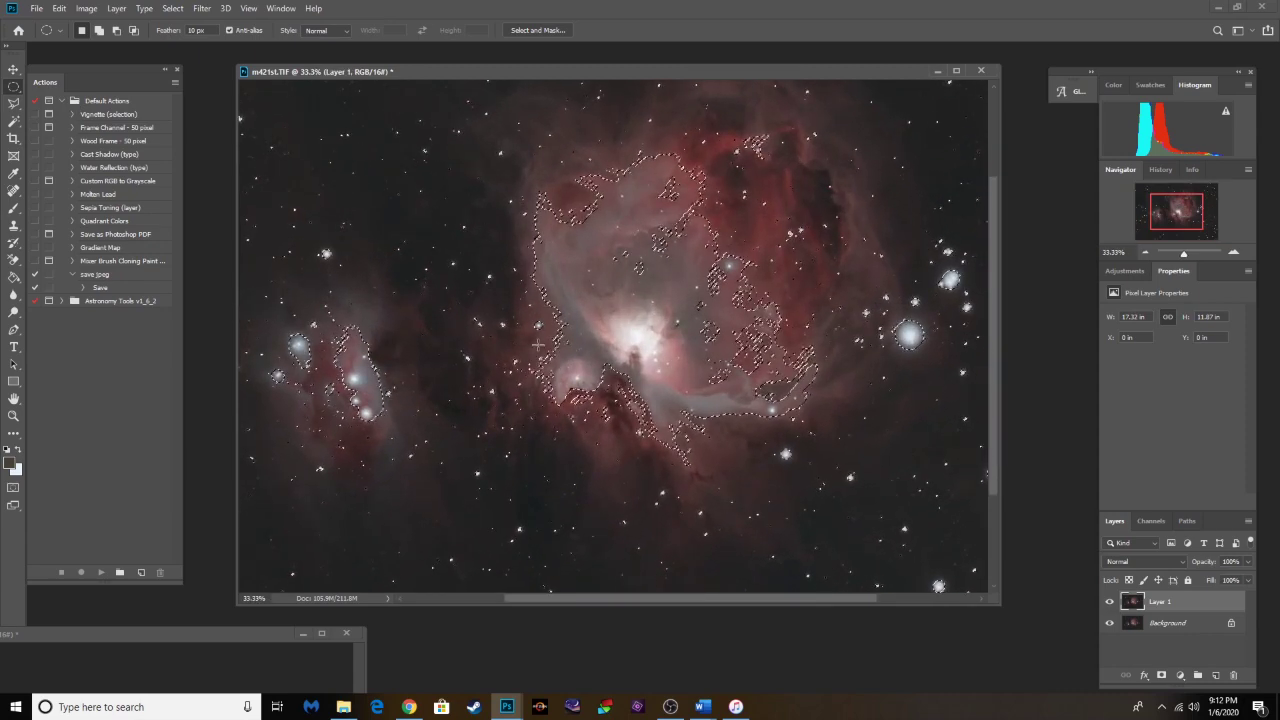
{"action": "left_click", "coordinate": [12, 103]}
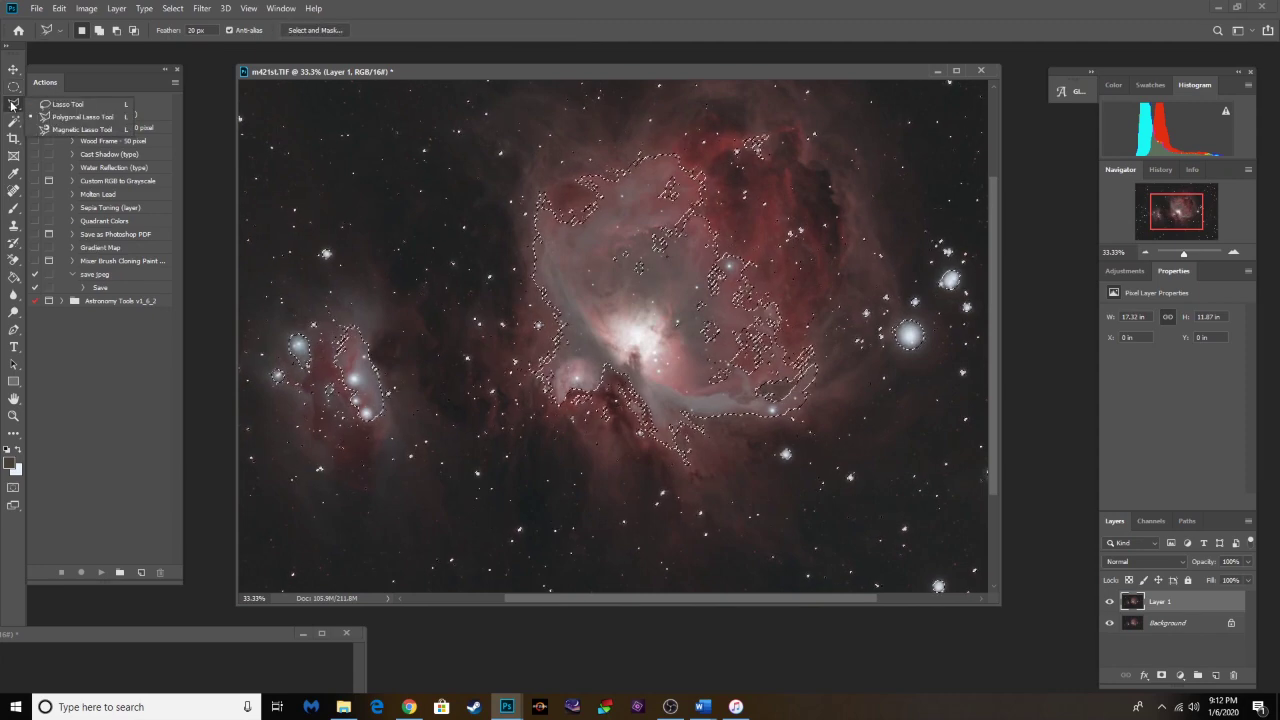
{"action": "left_click", "coordinate": [60, 117]}
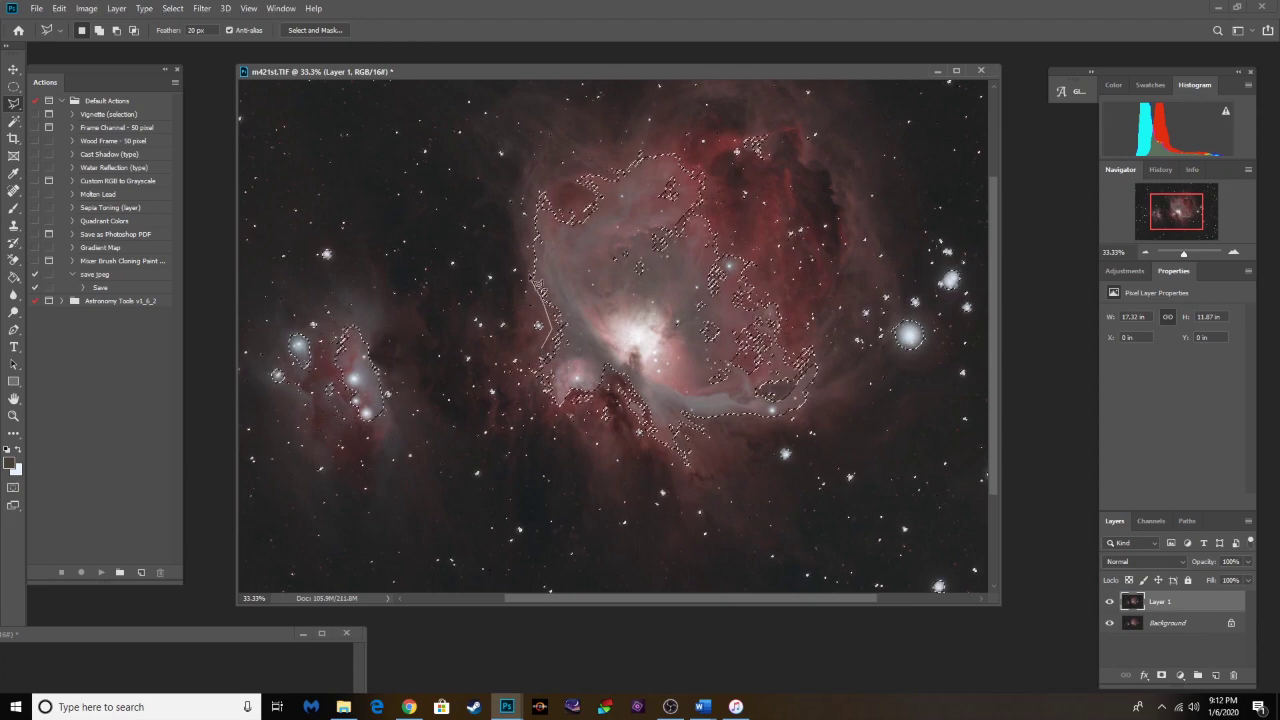
{"action": "left_click", "coordinate": [540, 176]}
{"action": "left_click", "coordinate": [642, 152]}
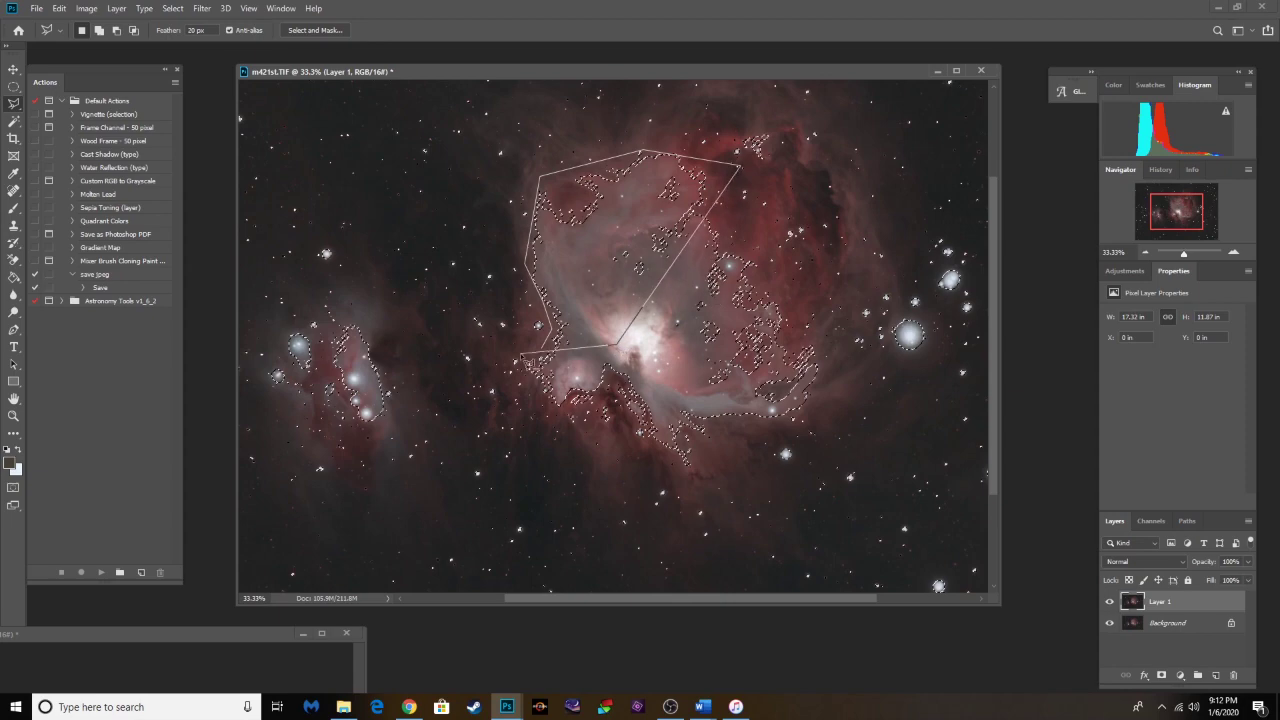
{"action": "double_click", "coordinate": [617, 344]}
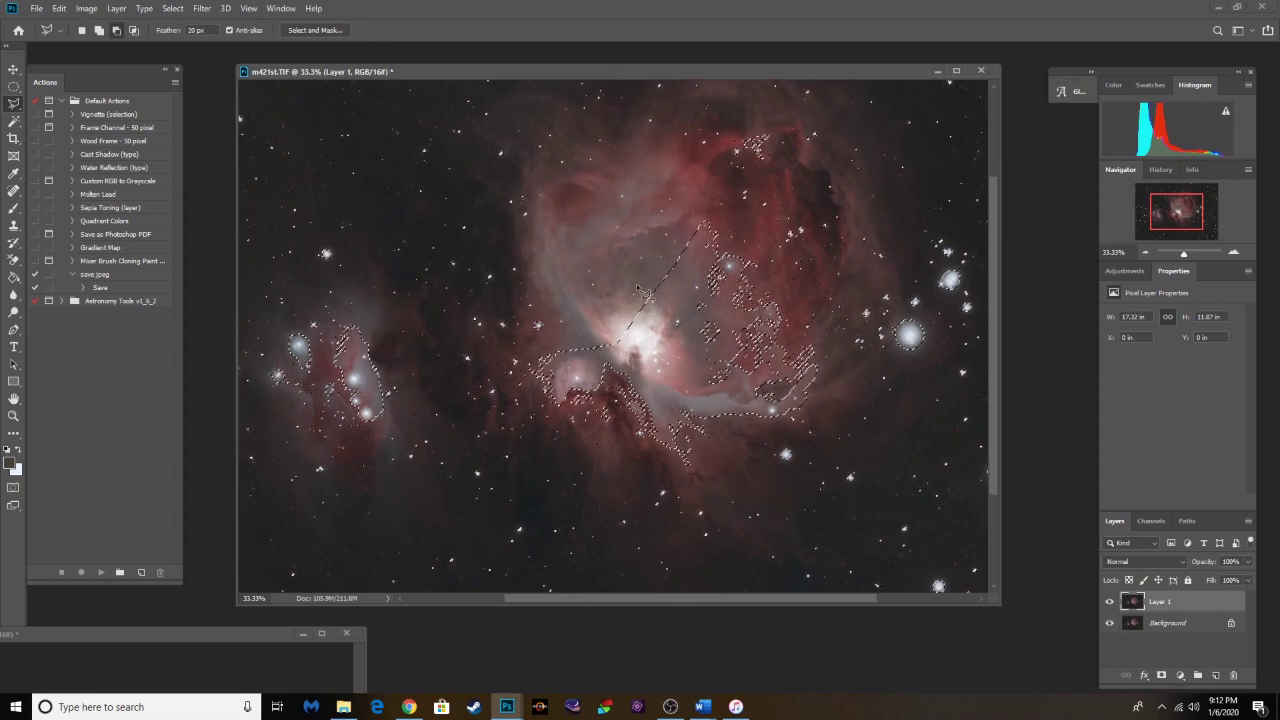
Step: Subtract the nebula's right-hand red area from the highlight selection with the Polygonal Lasso, routing around the bright star on its lower edge
{"action": "left_click", "coordinate": [737, 247]}
{"action": "left_click", "coordinate": [718, 435]}
{"action": "left_click", "coordinate": [753, 428]}
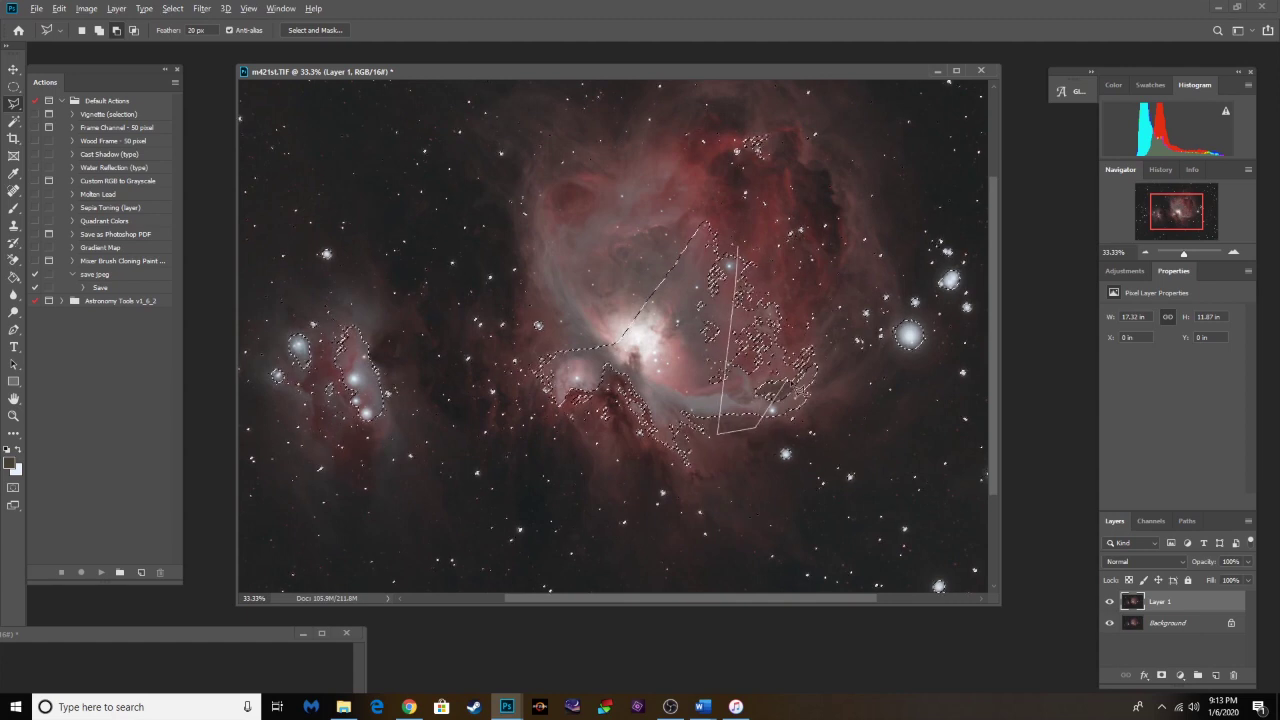
{"action": "left_click", "coordinate": [788, 420]}
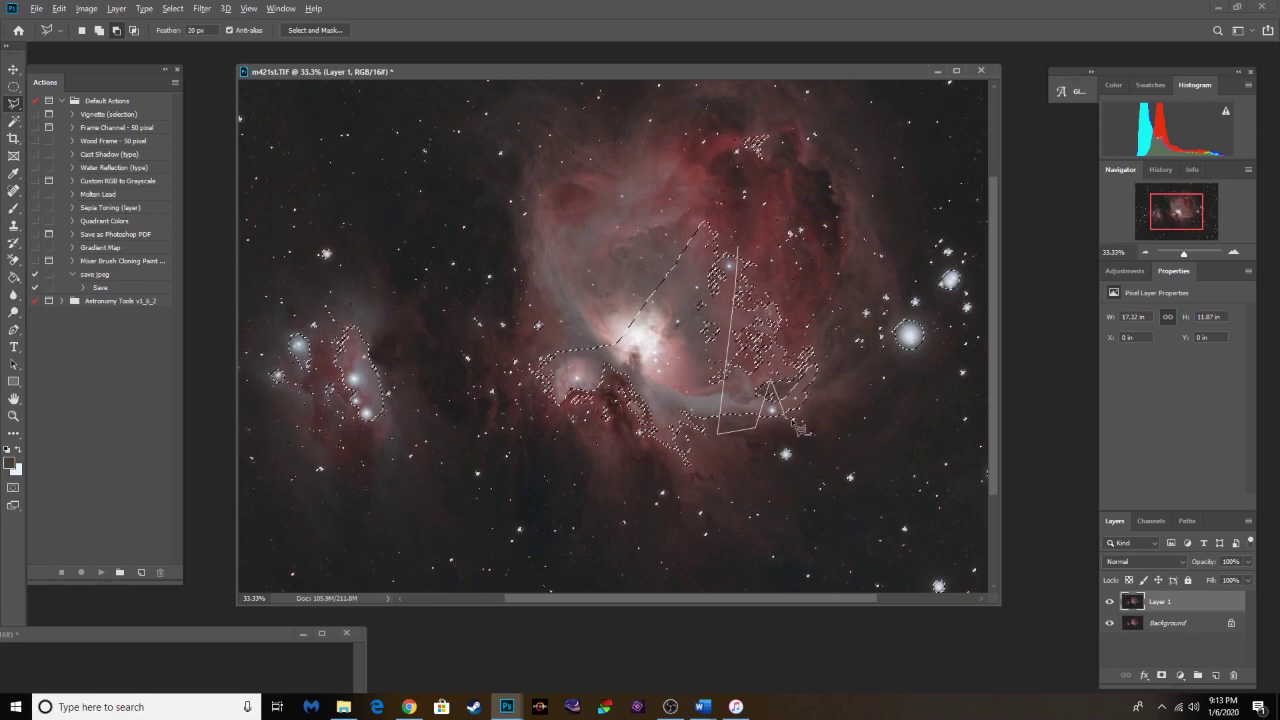
{"action": "left_click", "coordinate": [840, 386]}
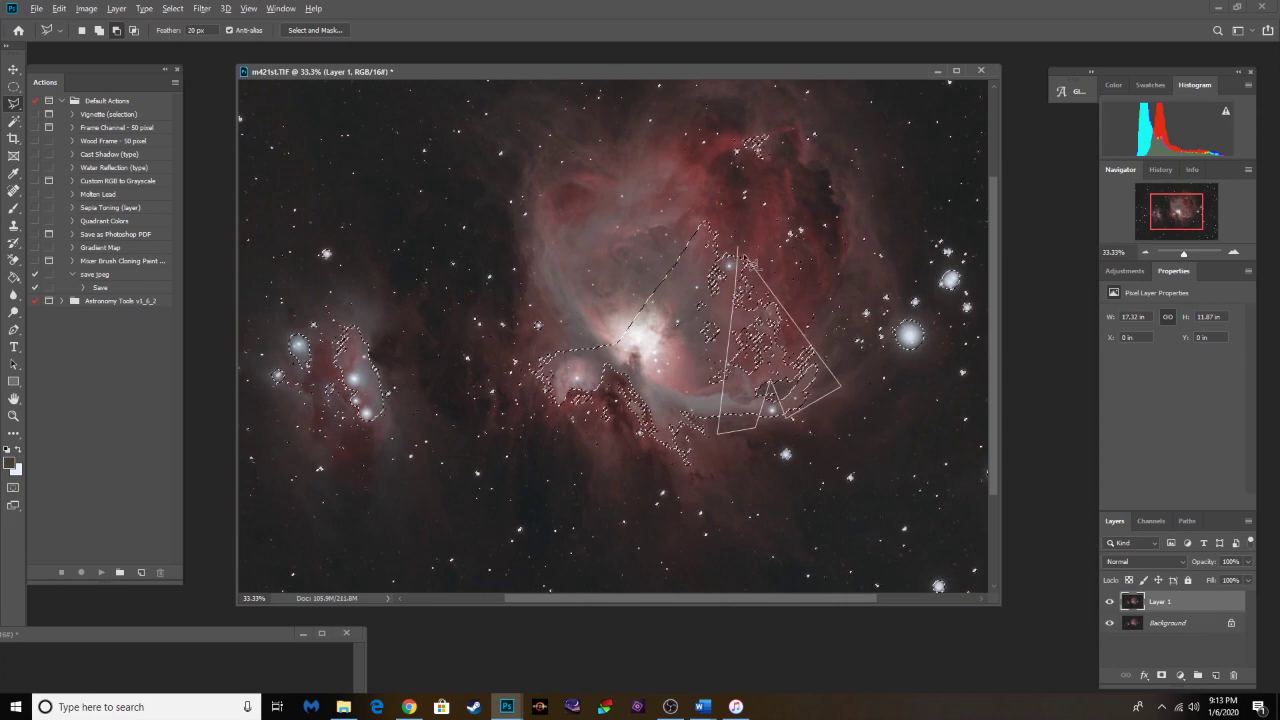
{"action": "left_click", "coordinate": [740, 250]}
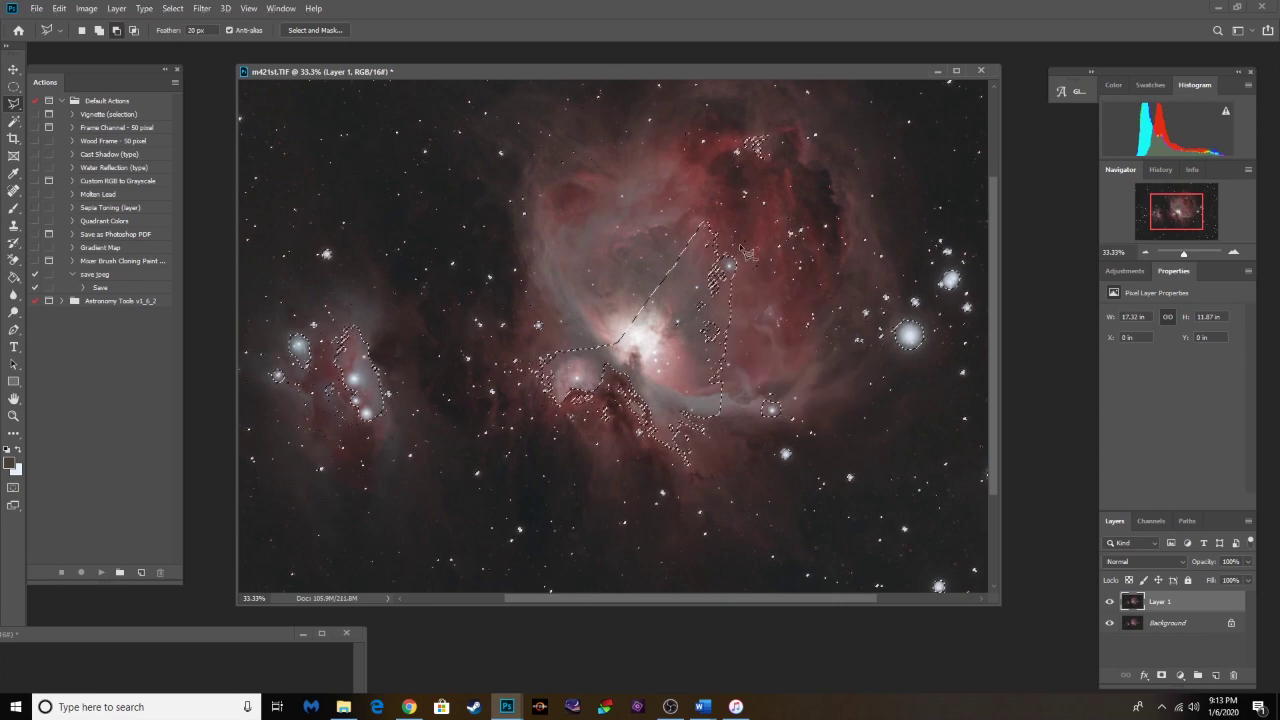
Step: Subtract the bright core and the dust lane below it from the highlight selection
{"action": "left_click", "coordinate": [672, 238]}
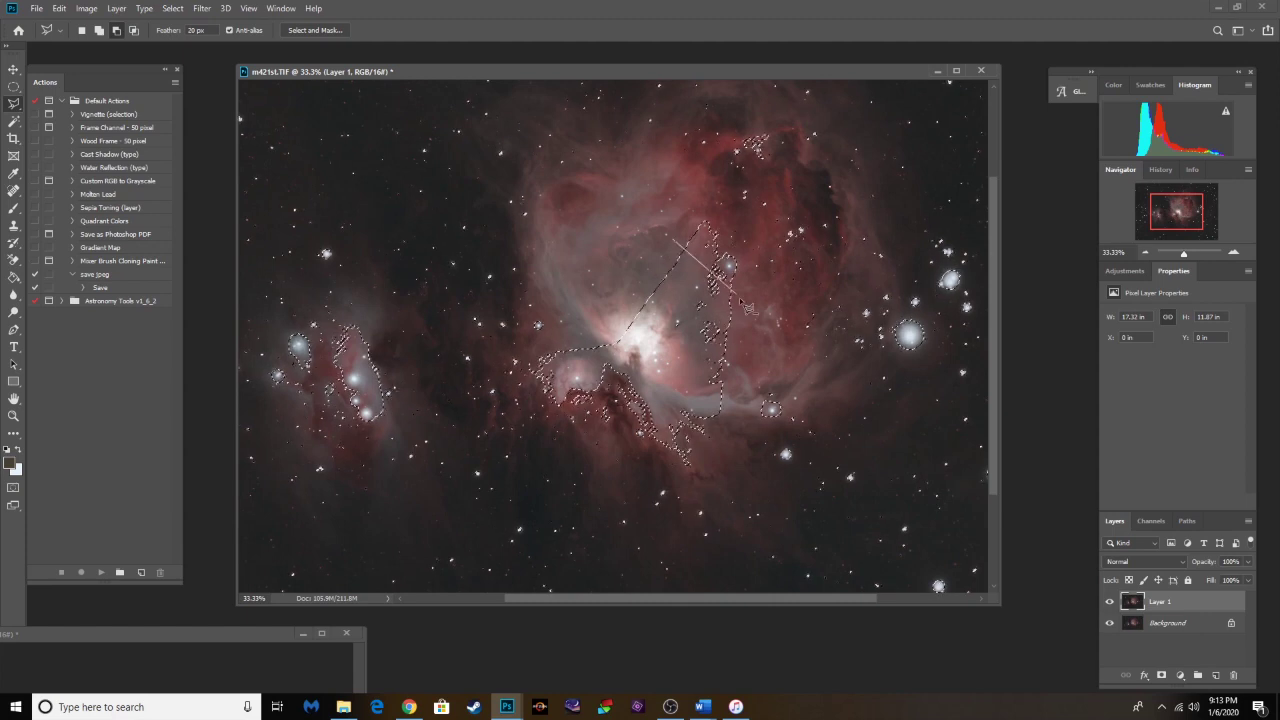
{"action": "left_click", "coordinate": [752, 312]}
{"action": "left_click", "coordinate": [698, 478]}
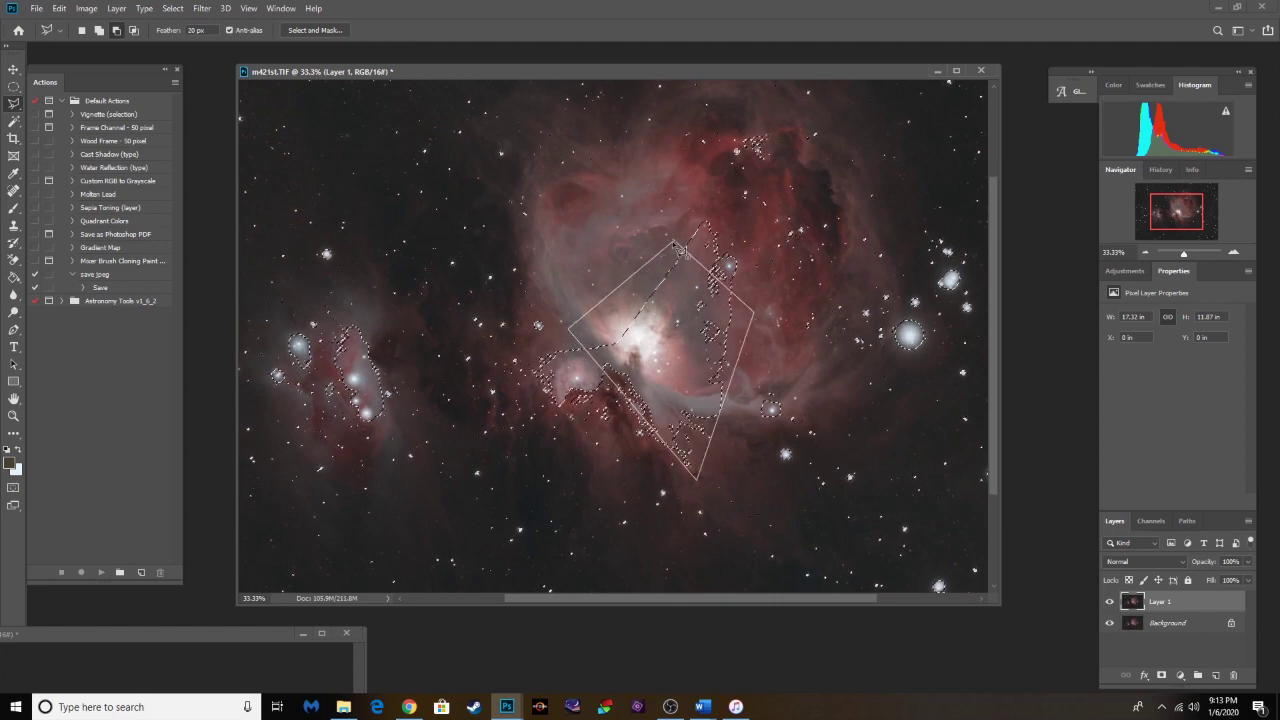
{"action": "left_click", "coordinate": [672, 240]}
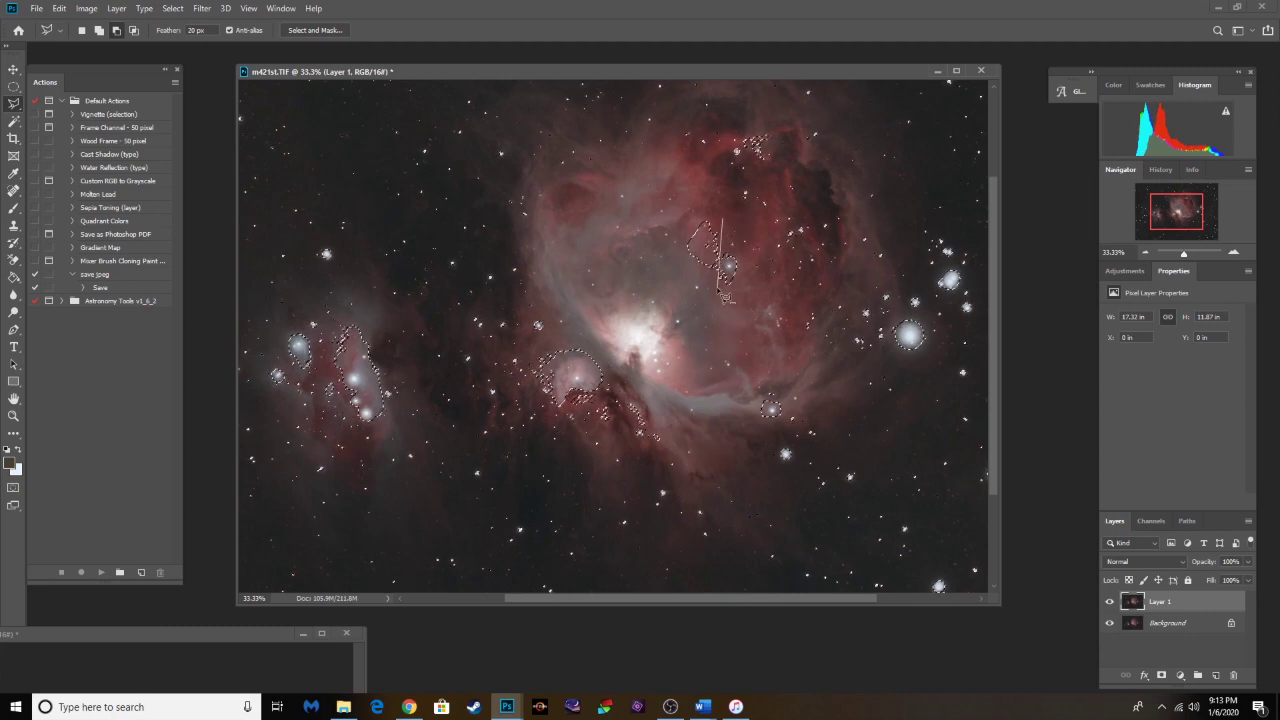
Step: Subtract the leftover nebula patch above the core, beside the bright star, from the highlight selection
{"action": "left_click", "coordinate": [718, 288]}
{"action": "left_click", "coordinate": [666, 273]}
{"action": "left_click", "coordinate": [688, 202]}
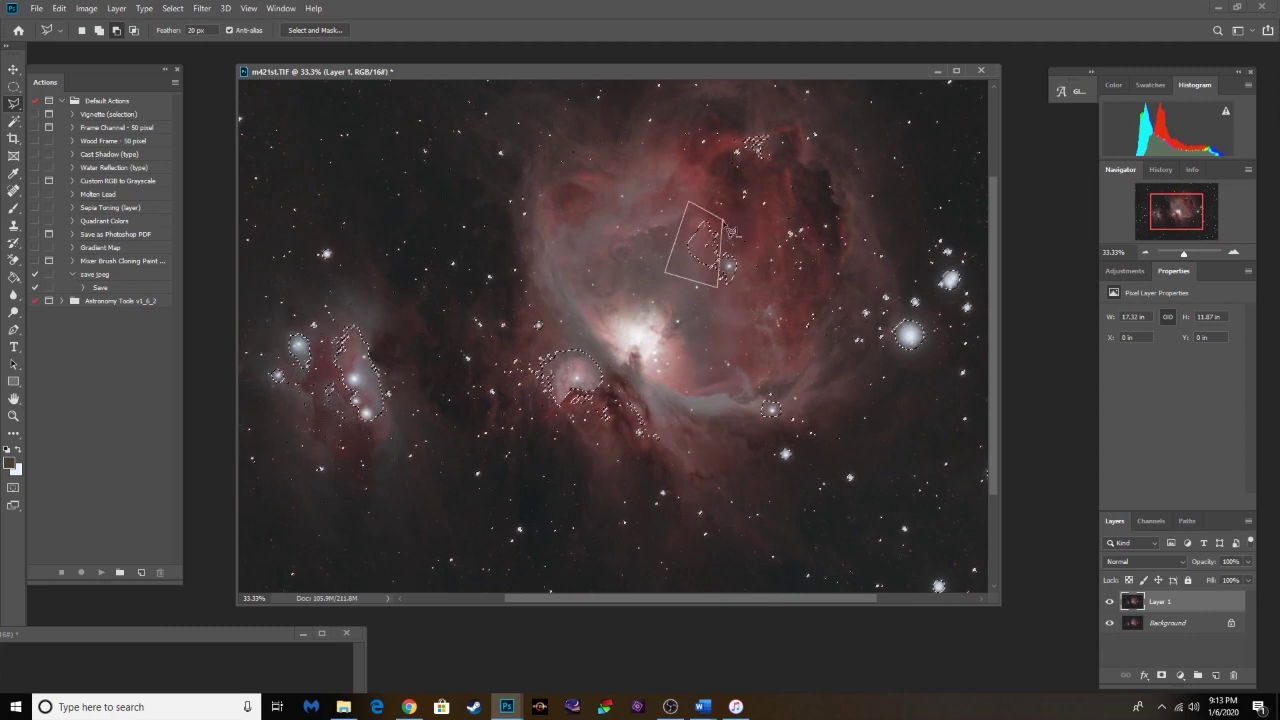
{"action": "left_click", "coordinate": [720, 288]}
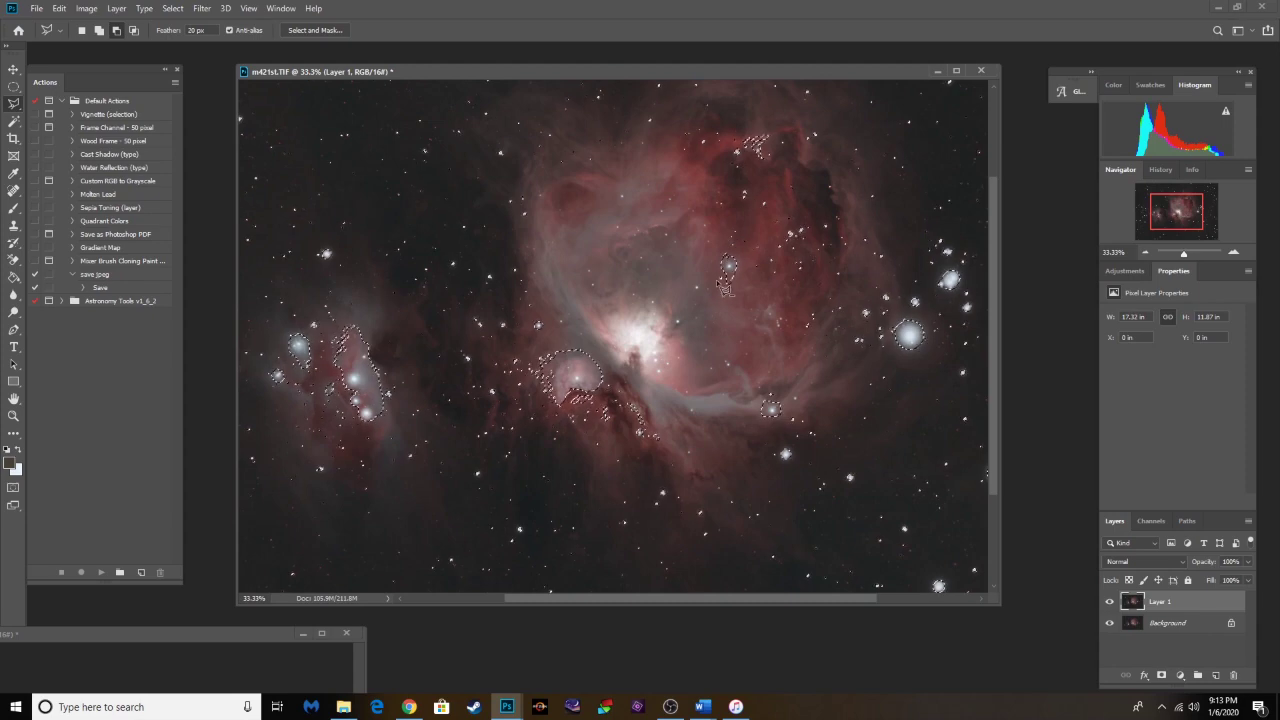
{"action": "left_click", "coordinate": [751, 278]}
Step: Subtract the small round nebula at the lower left of the core from the highlight selection
{"action": "left_click", "coordinate": [642, 397]}
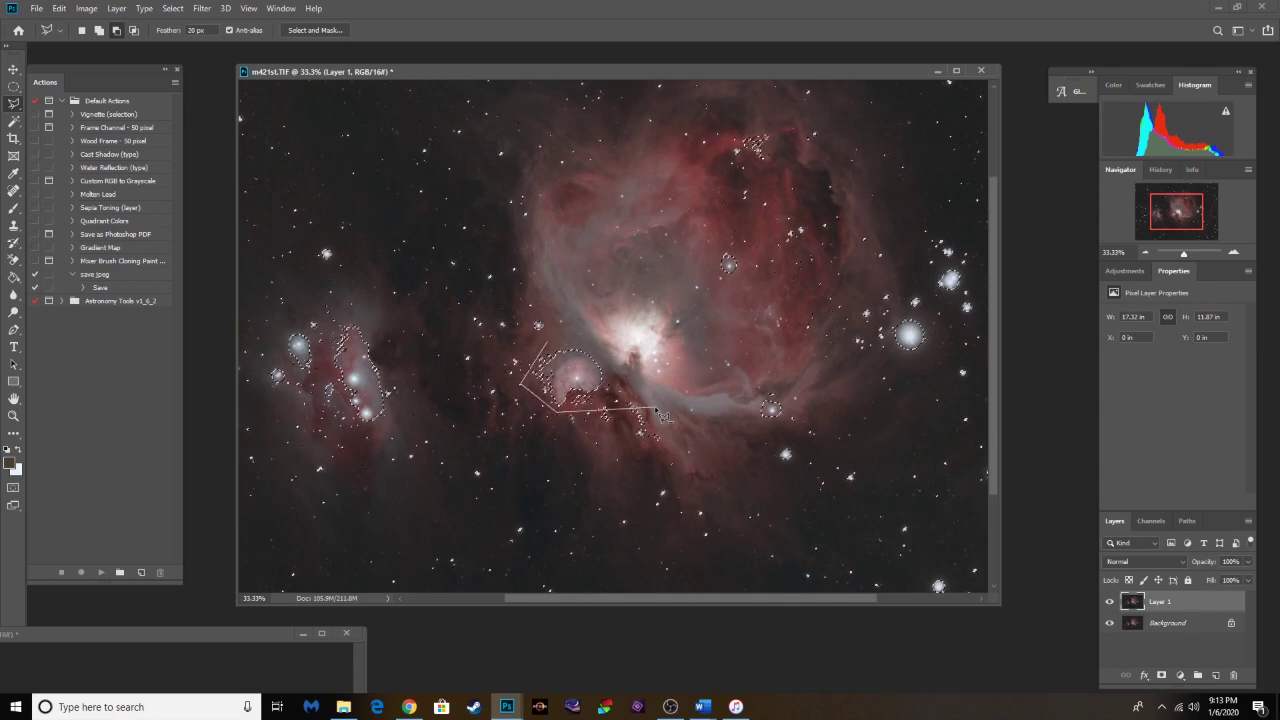
{"action": "left_click", "coordinate": [575, 327]}
{"action": "left_click", "coordinate": [551, 347]}
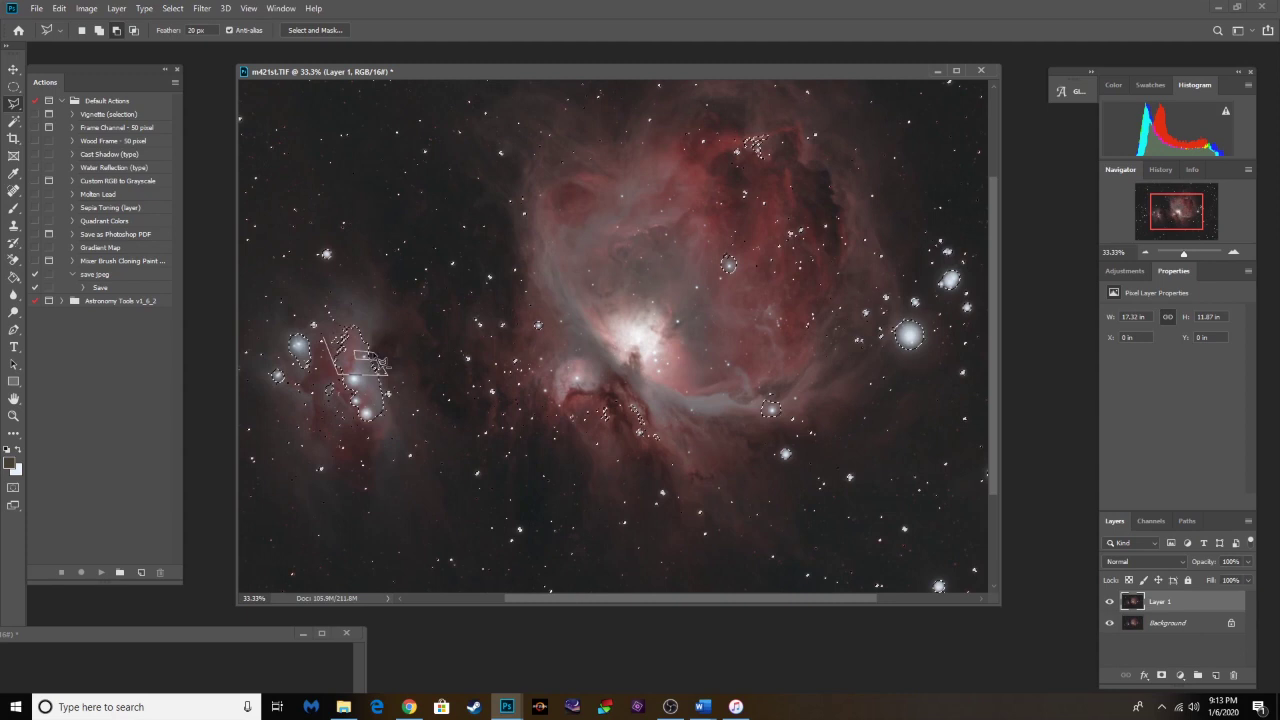
Step: Subtract the hazy areas of the small left-hand nebula from the selection, keeping its bright stars selected
{"action": "left_click", "coordinate": [342, 362]}
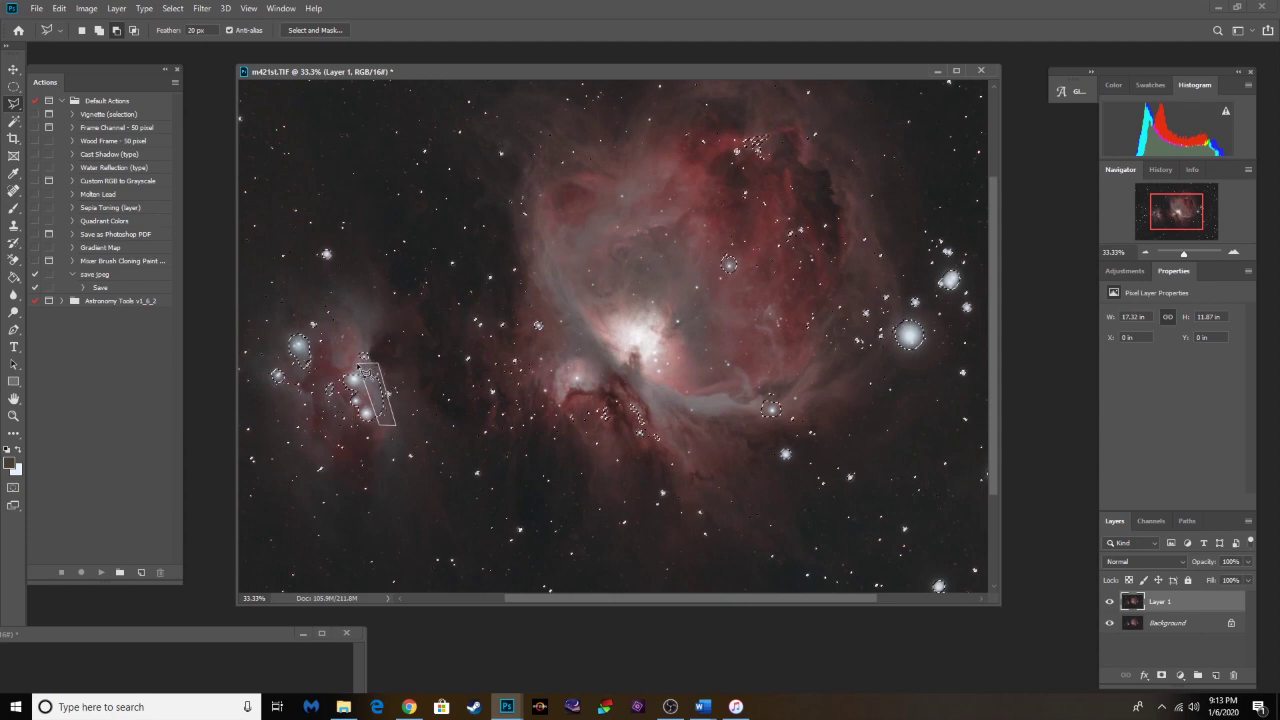
{"action": "left_click", "coordinate": [360, 370]}
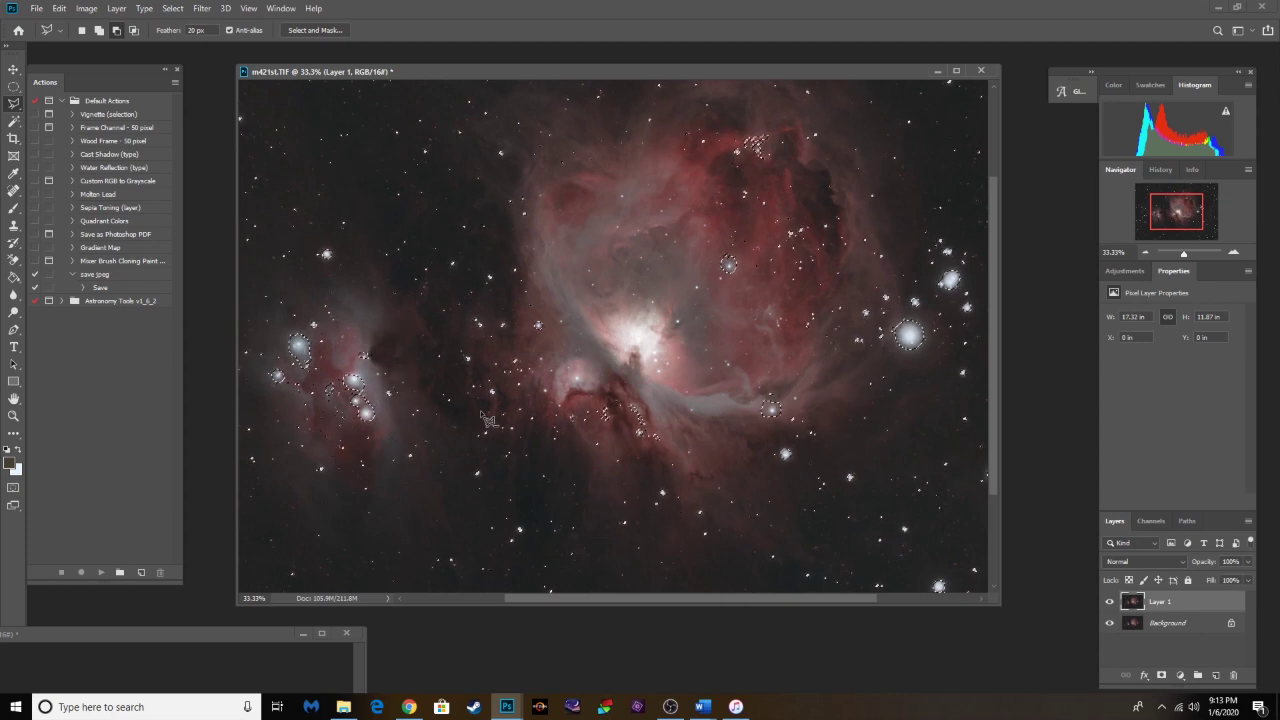
{"action": "left_click", "coordinate": [306, 358], "text": "alt"}
{"action": "double_click", "coordinate": [306, 358], "text": "alt"}
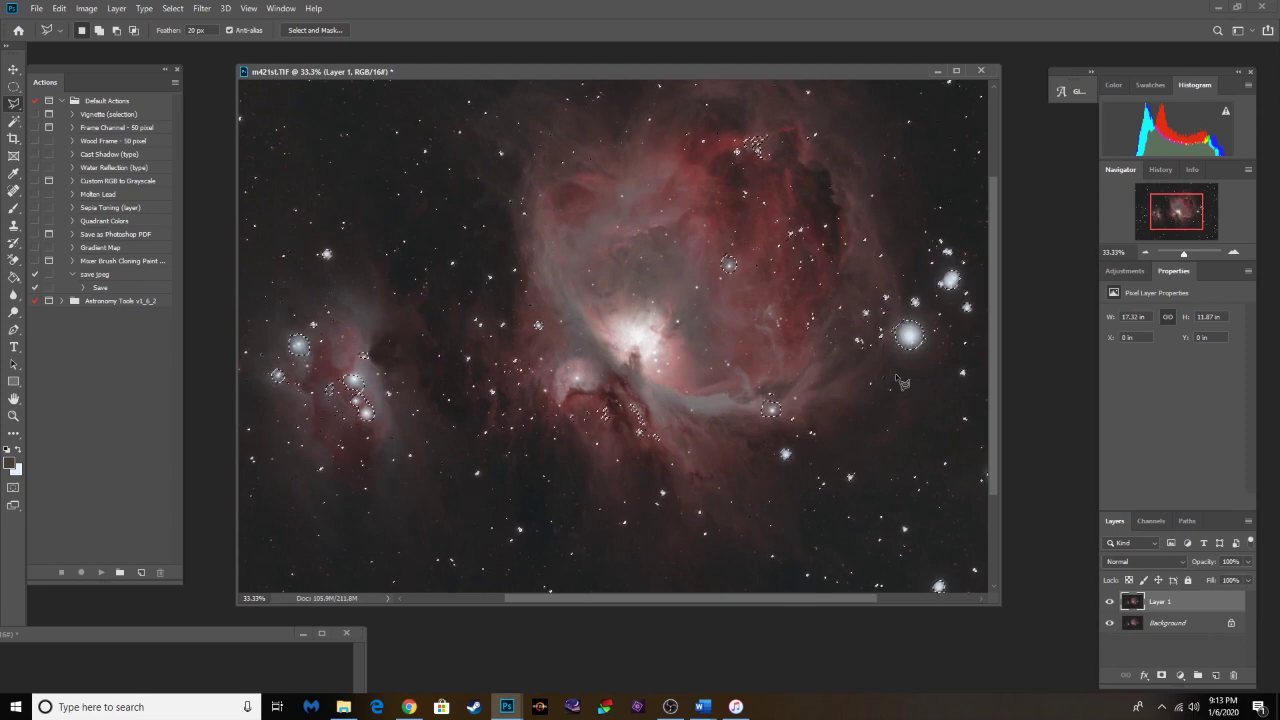
Step: Expand the star selection by 2 pixels
{"action": "key", "text": "ctrl+minus"}
{"action": "key", "text": "ctrl+minus"}
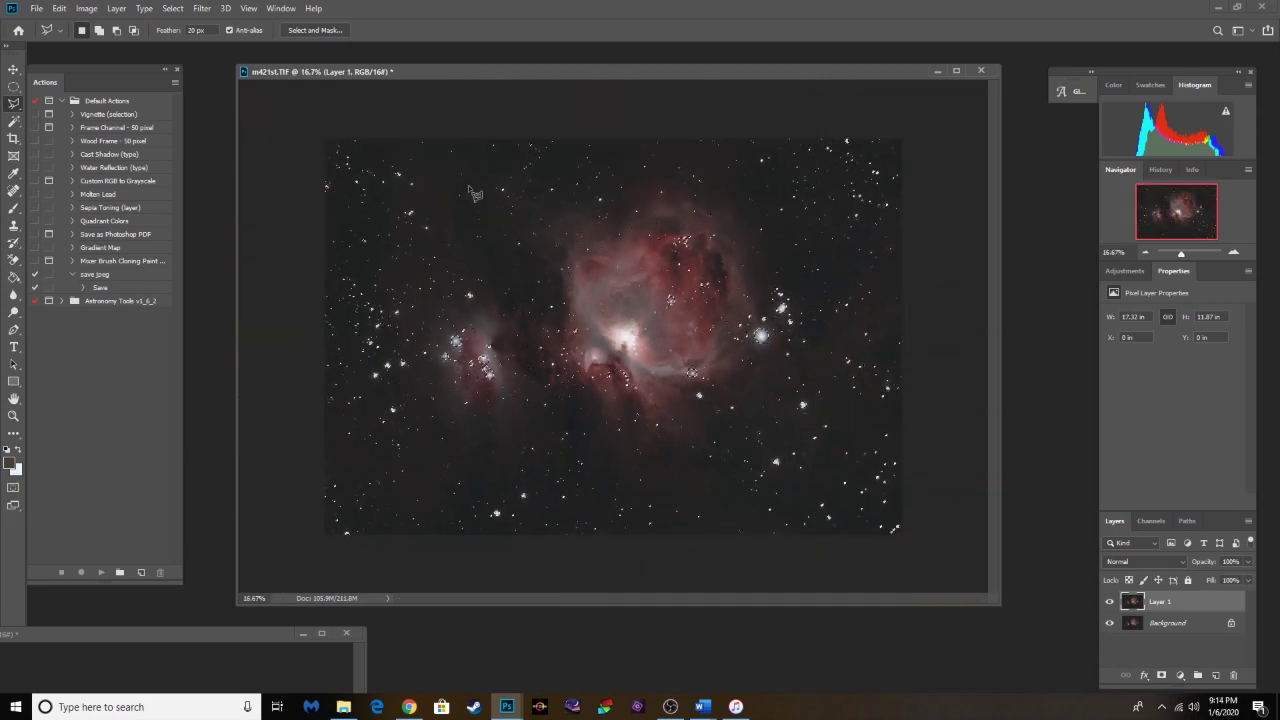
{"action": "left_click", "coordinate": [173, 9]}
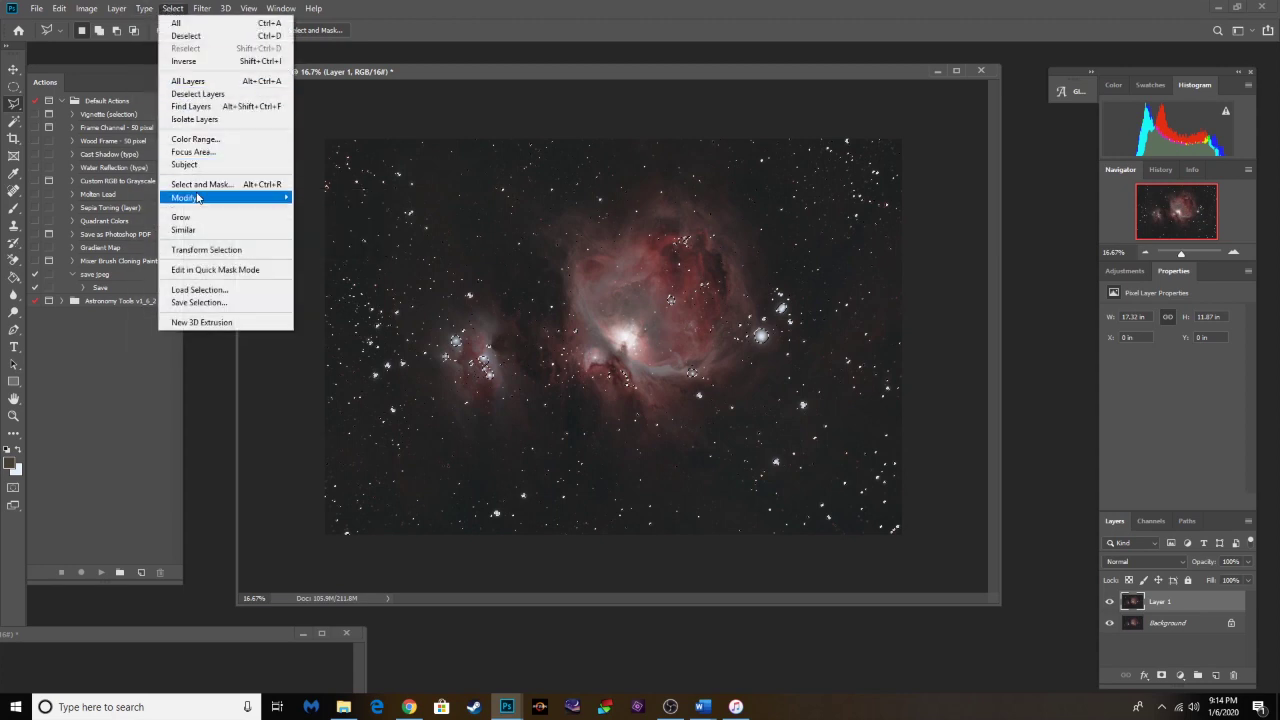
{"action": "mouse_move", "coordinate": [198, 197]}
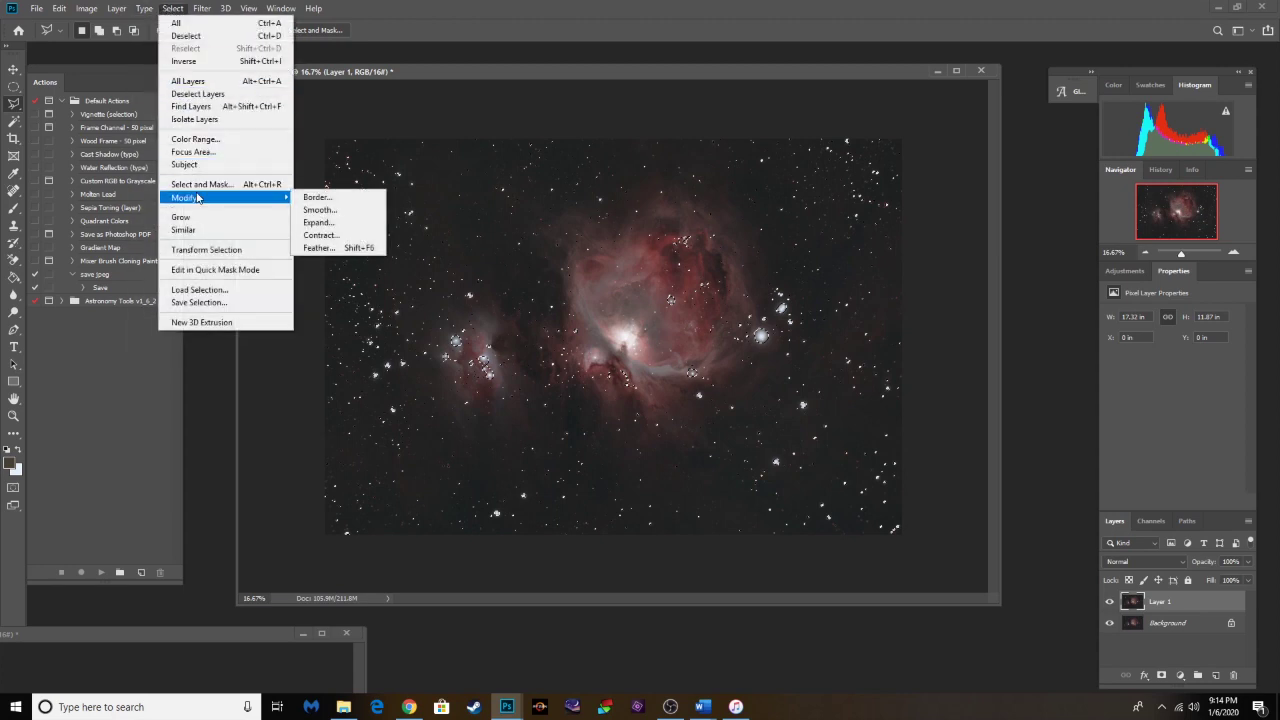
{"action": "left_click", "coordinate": [332, 223]}
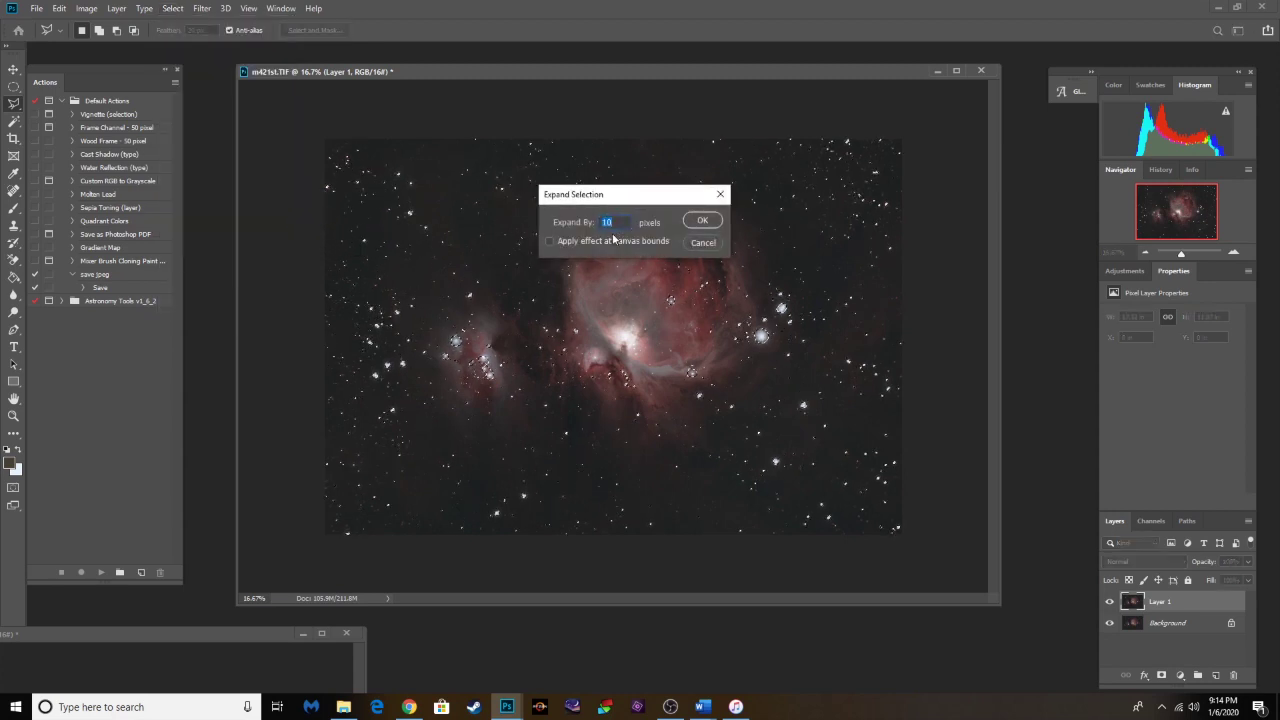
{"action": "key", "text": "BackSpace"}
{"action": "type", "text": "2"}
{"action": "left_click", "coordinate": [704, 221]}
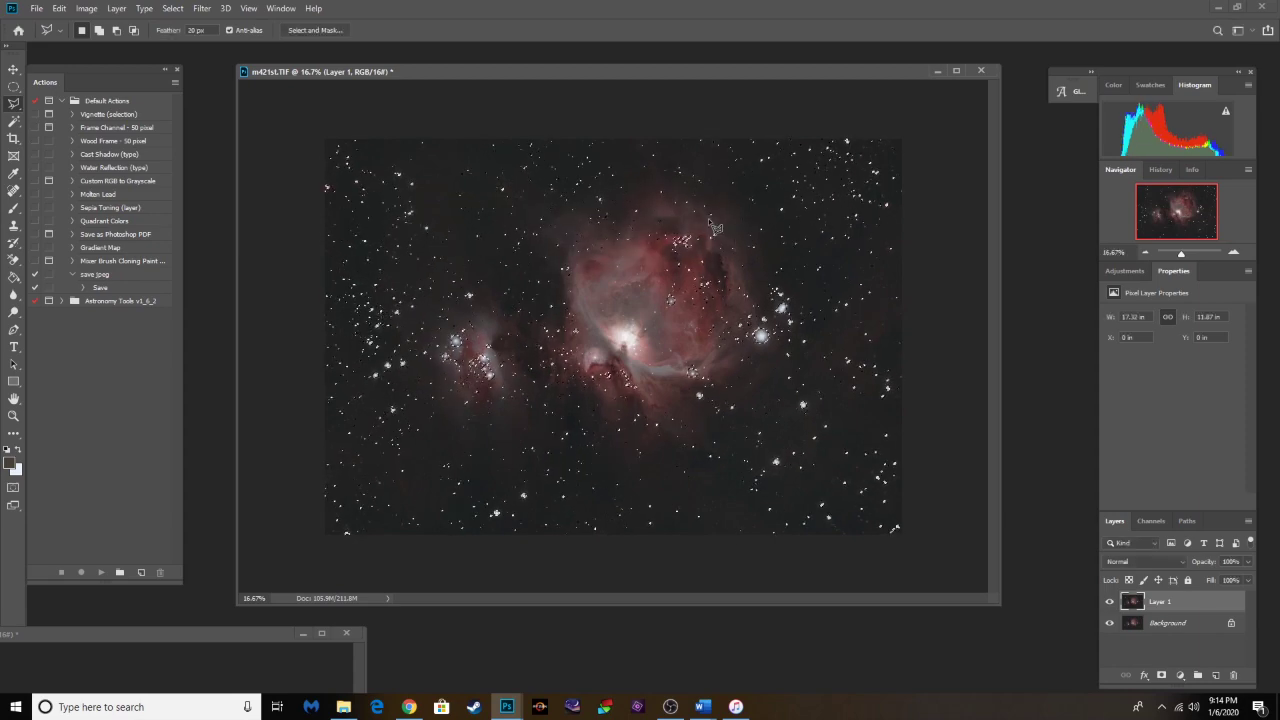
Step: Subtract the speckled nebula fragments in the dark lane below the bright core from the expanded selection with the Polygonal Lasso
{"action": "key", "text": "ctrl+plus"}
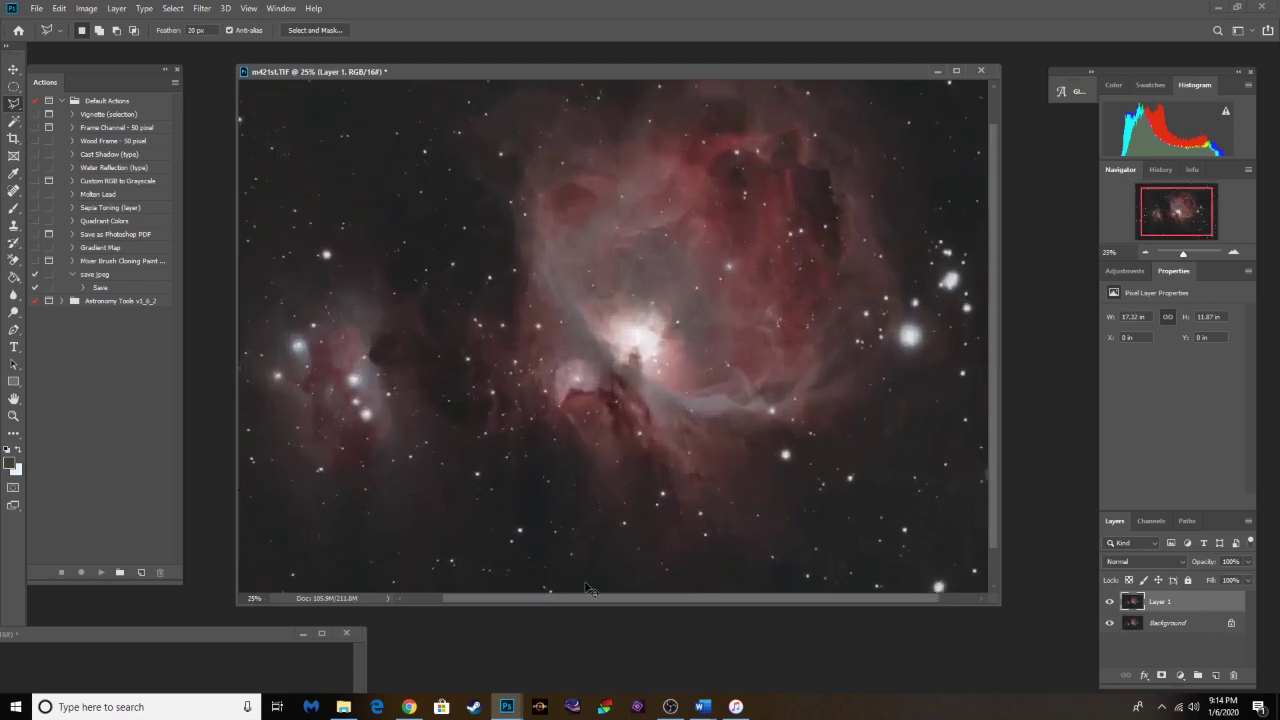
{"action": "key", "text": "ctrl+plus"}
{"action": "key", "text": "ctrl+plus"}
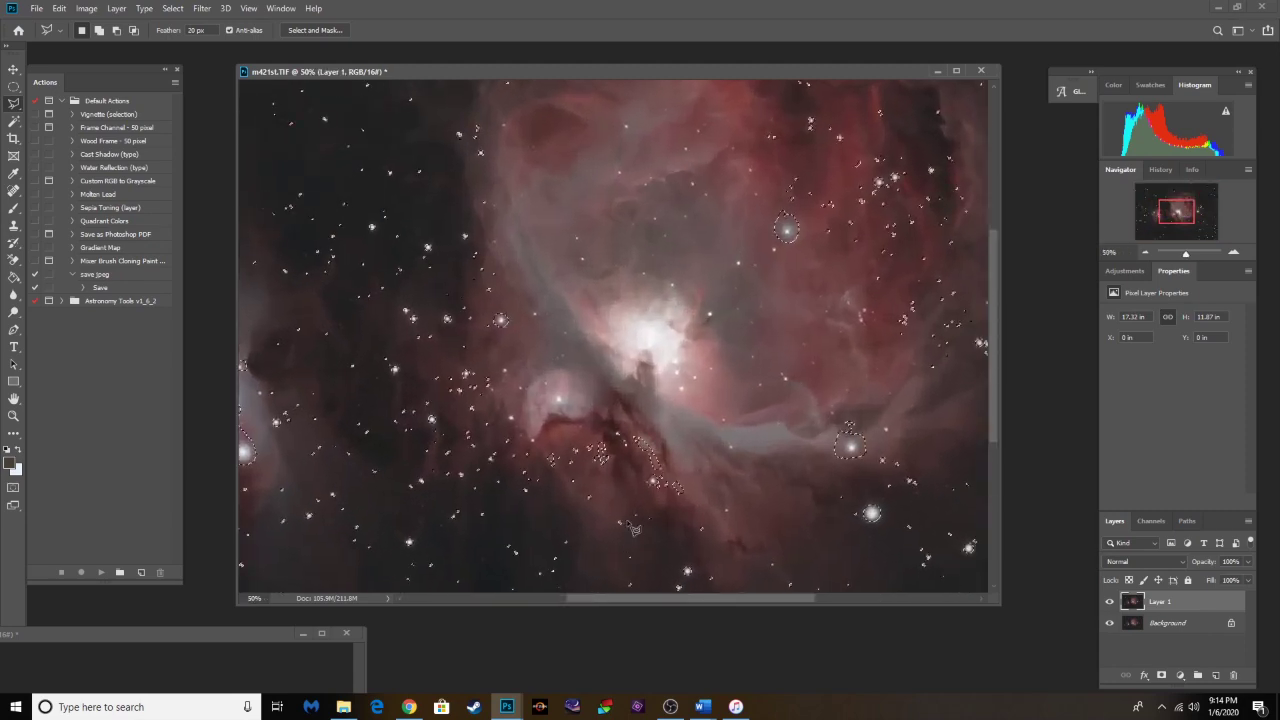
{"action": "left_click", "coordinate": [555, 441], "text": "alt"}
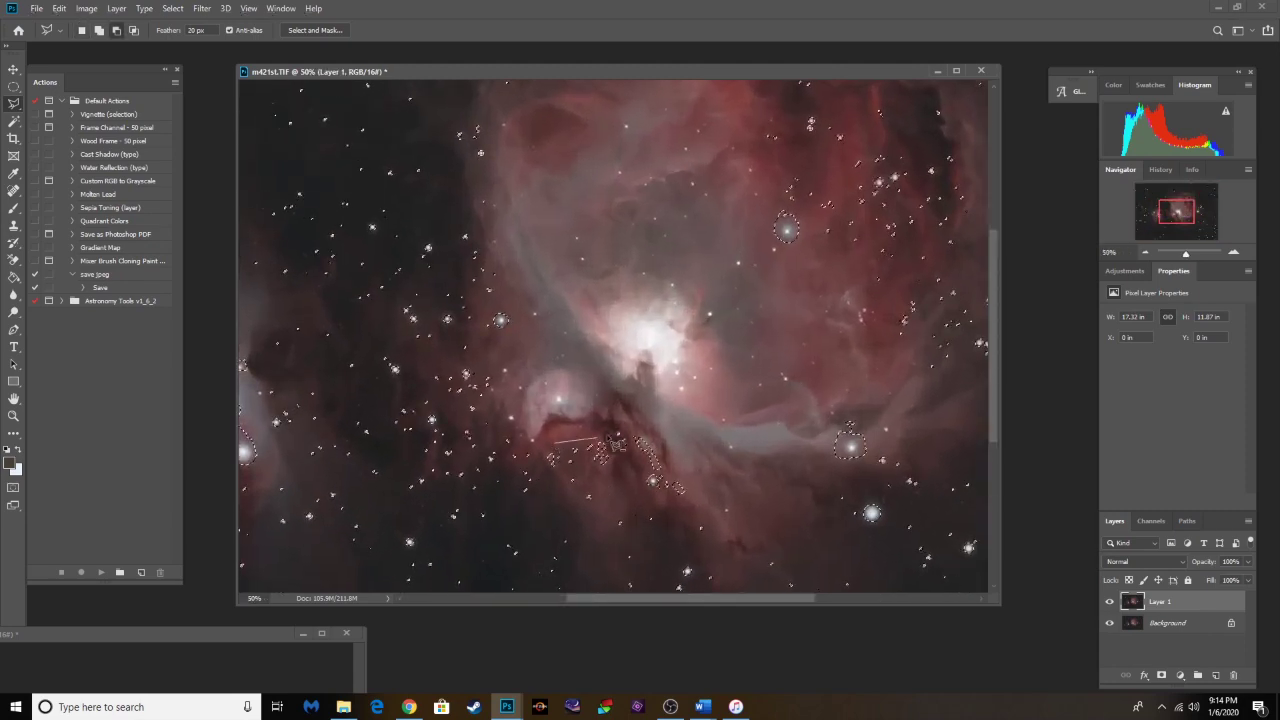
{"action": "left_click", "coordinate": [640, 428]}
{"action": "left_click", "coordinate": [697, 480]}
{"action": "left_click", "coordinate": [588, 486]}
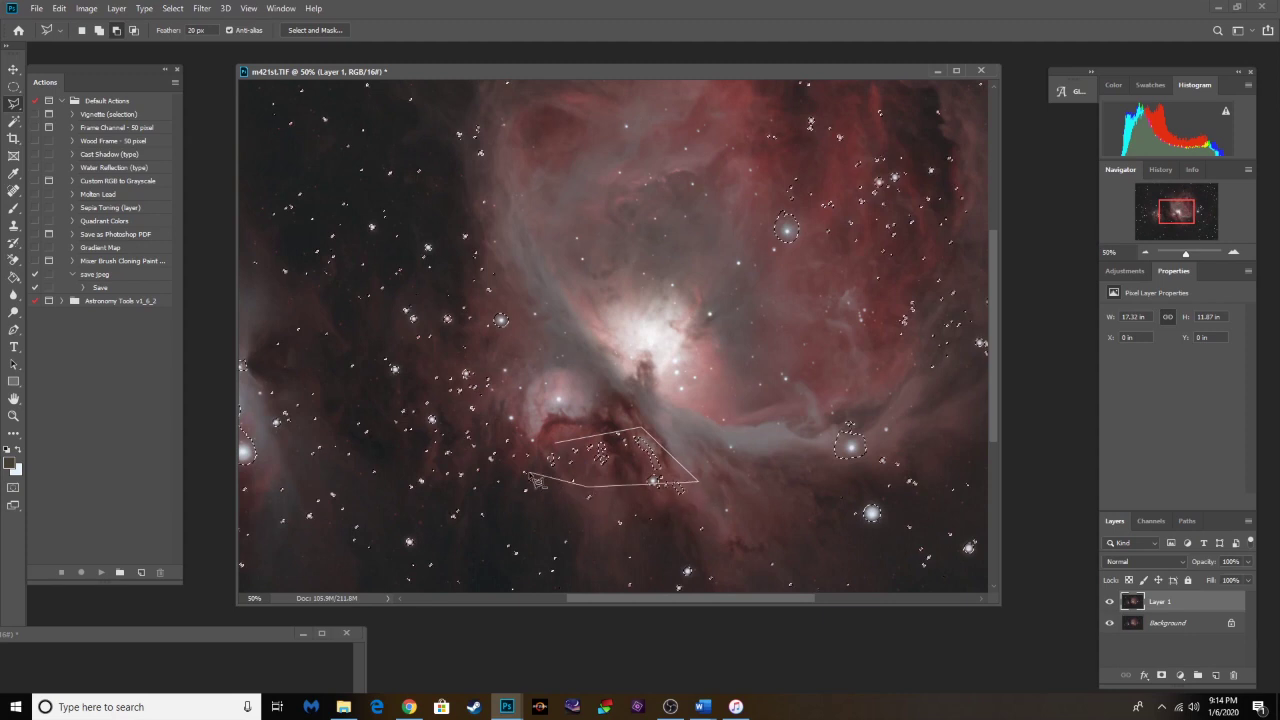
{"action": "left_click", "coordinate": [555, 441]}
{"action": "left_click", "coordinate": [558, 441]}
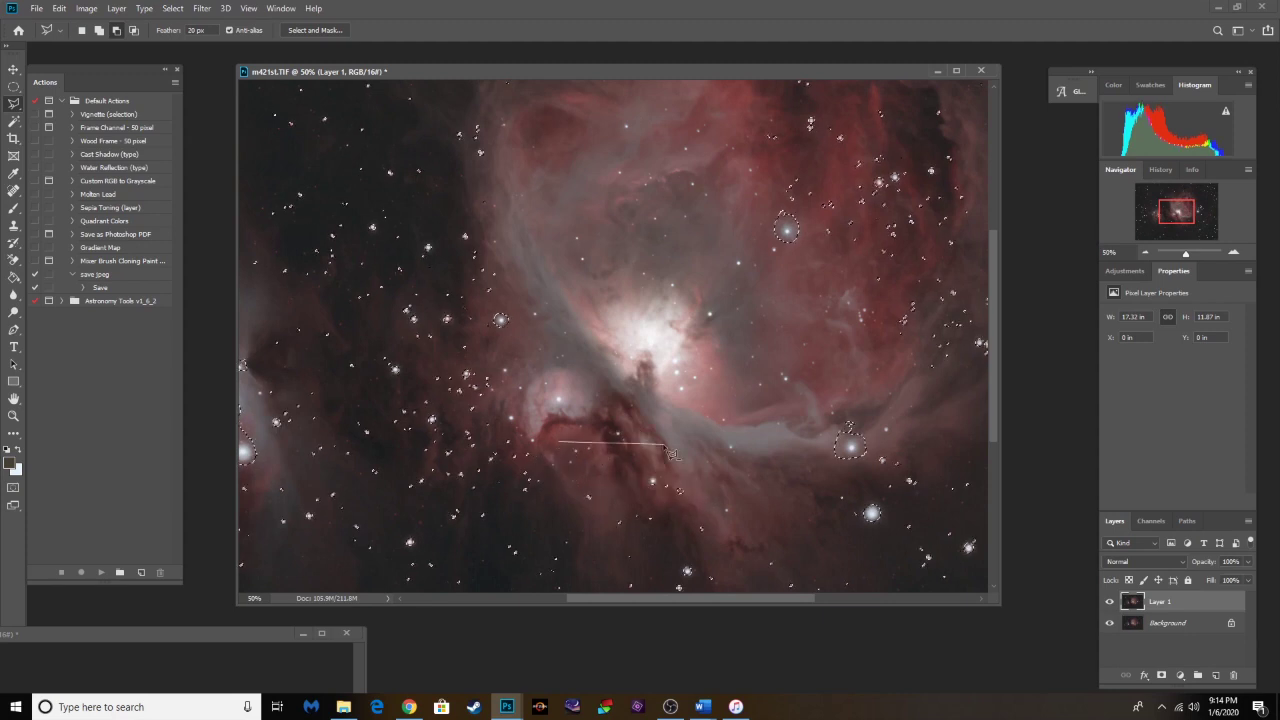
{"action": "left_click", "coordinate": [666, 445]}
{"action": "left_click", "coordinate": [622, 400]}
{"action": "left_click", "coordinate": [558, 441]}
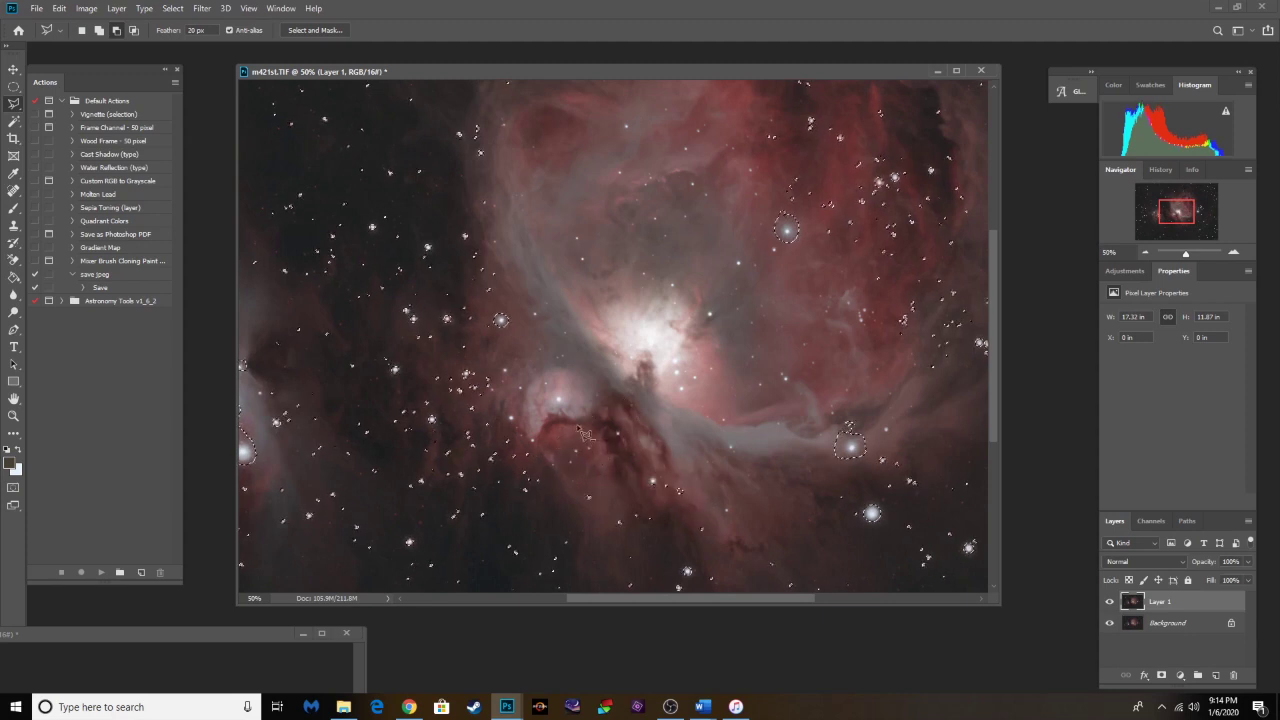
Step: Subtract the nebula fragments between the bright stars of the small left-hand nebula from the star selection
{"action": "key", "text": "ctrl+d"}
{"action": "key", "text": "ctrl+minus"}
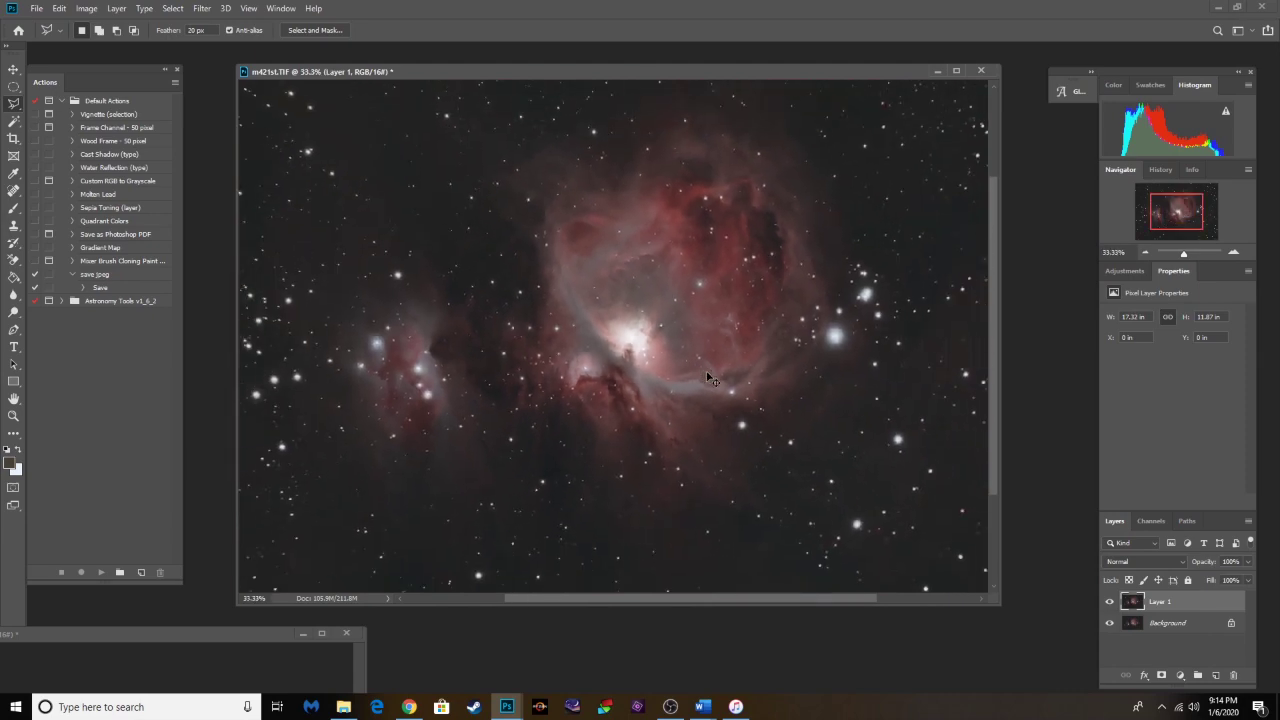
{"action": "key", "text": "ctrl+minus"}
{"action": "key", "text": "ctrl+shift+d"}
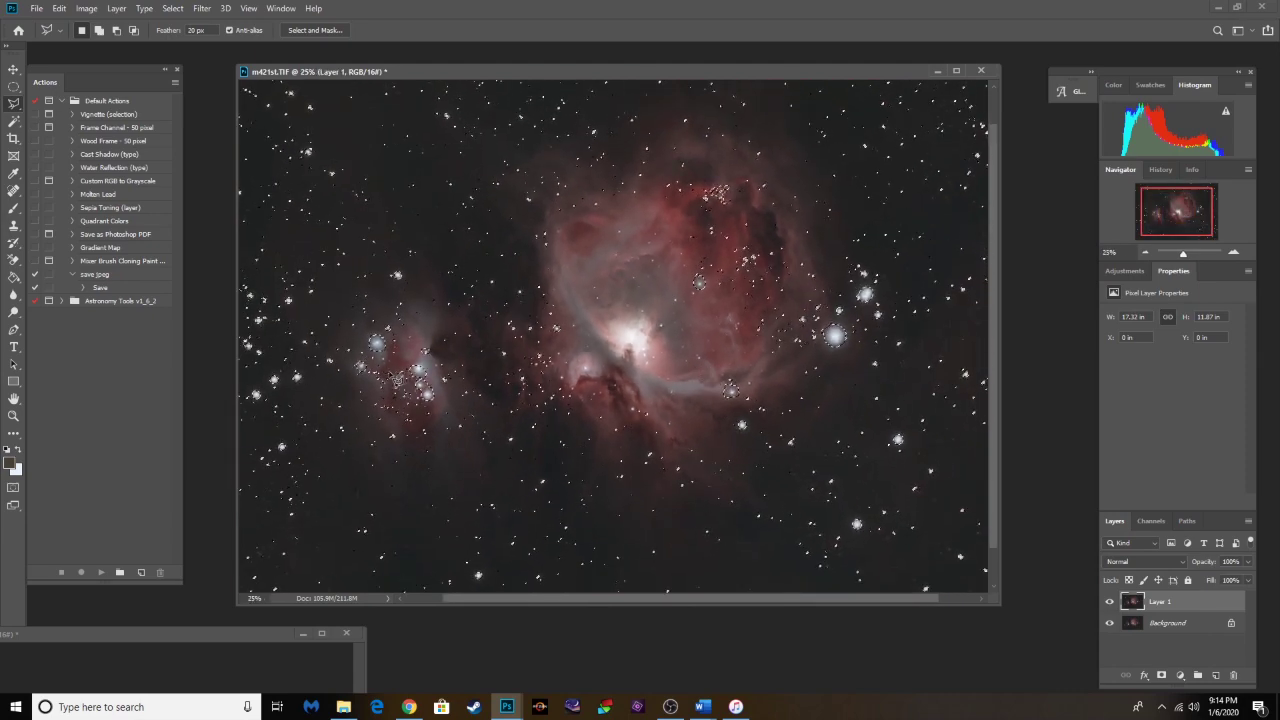
{"action": "left_click", "coordinate": [381, 366], "text": "alt"}
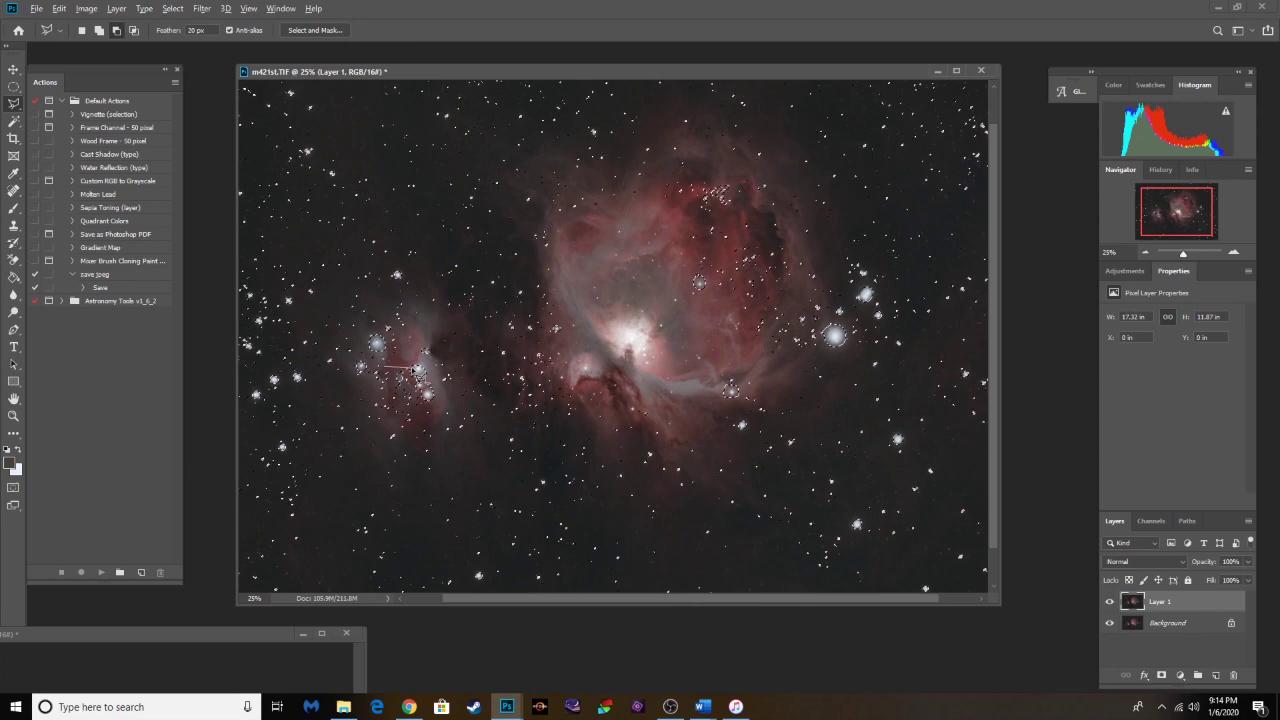
{"action": "left_click", "coordinate": [429, 403]}
{"action": "left_click", "coordinate": [385, 418]}
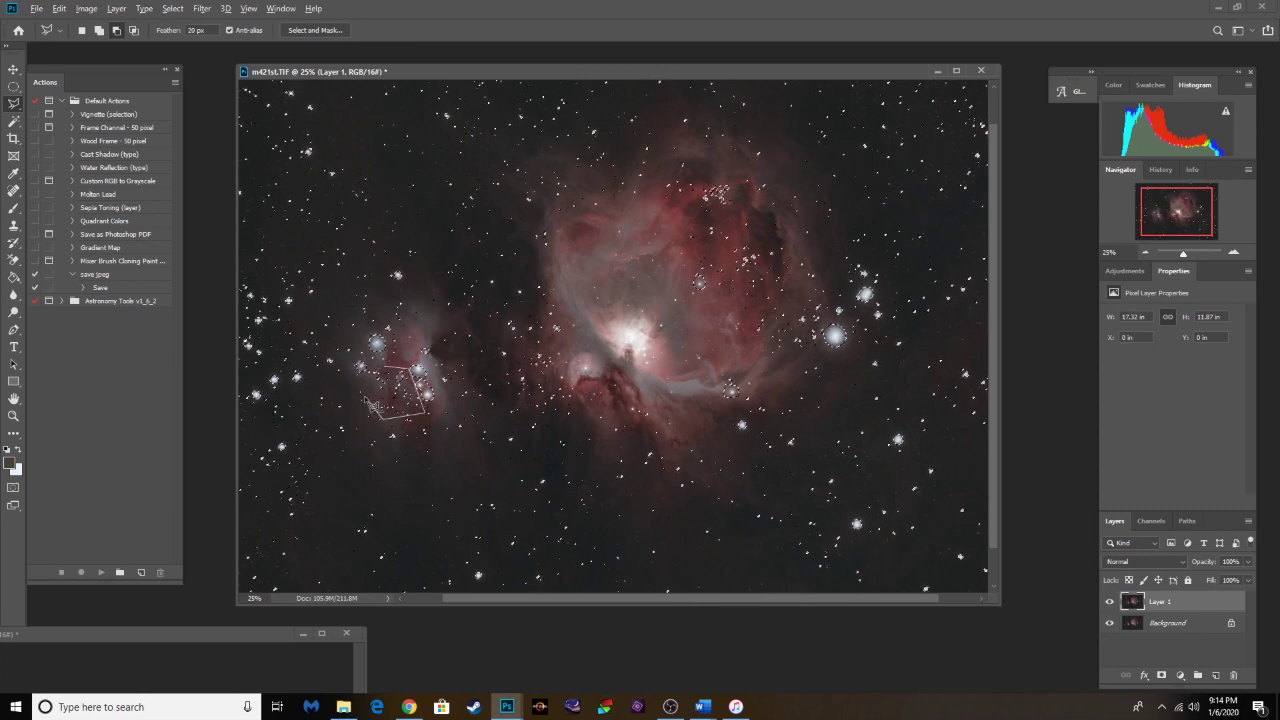
{"action": "left_click", "coordinate": [383, 368]}
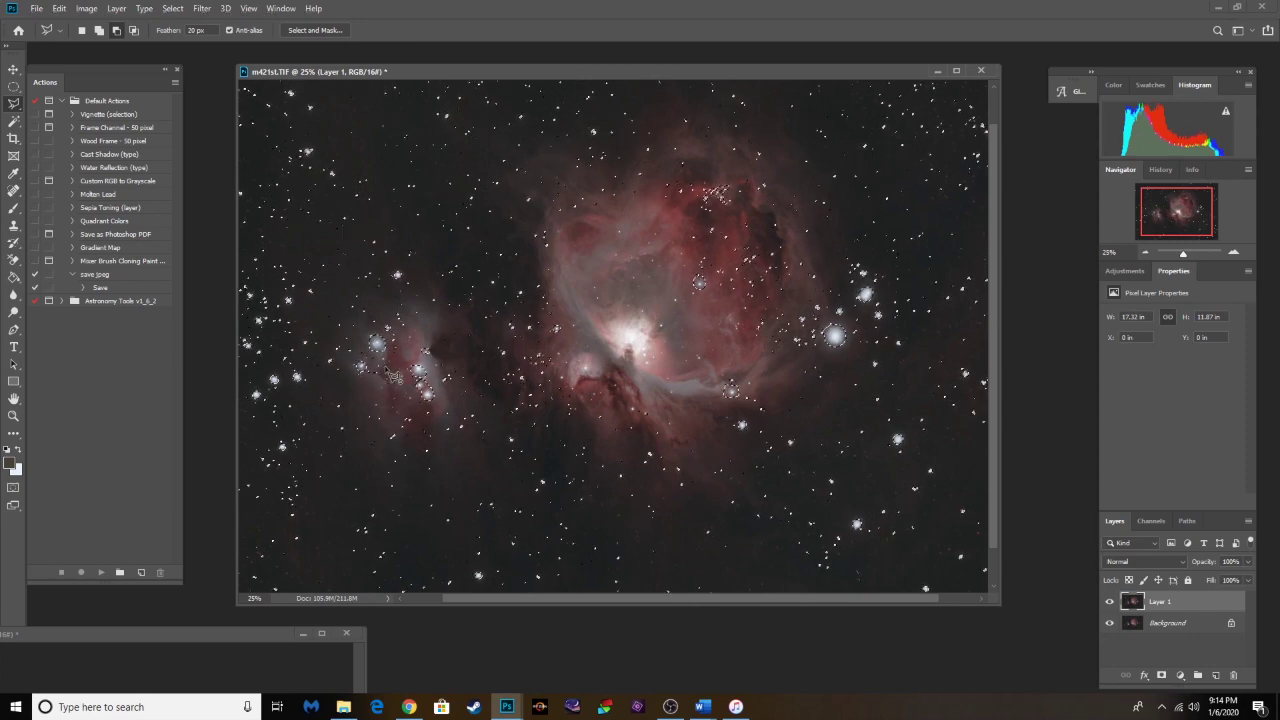
{"action": "left_click", "coordinate": [385, 367]}
{"action": "double_click", "coordinate": [385, 375]}
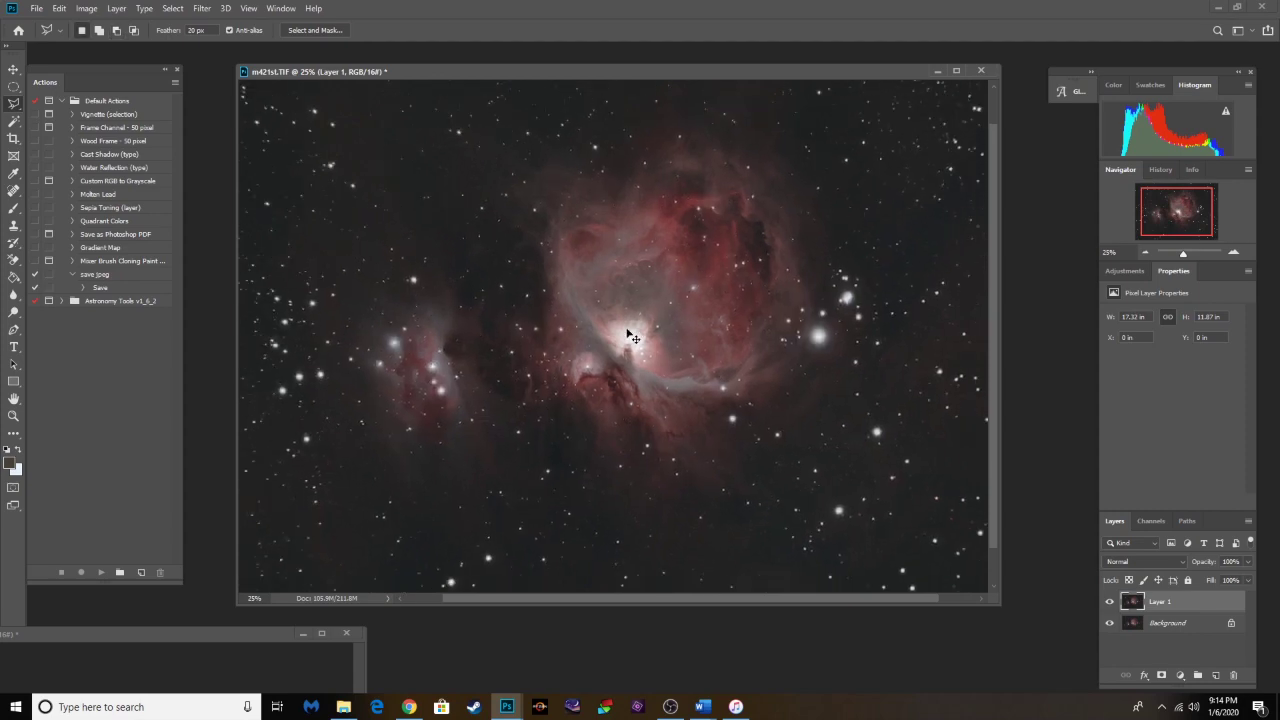
Step: Feather the star selection with a radius of 1 pixel
{"action": "key", "text": "ctrl+minus"}
{"action": "left_click", "coordinate": [174, 9]}
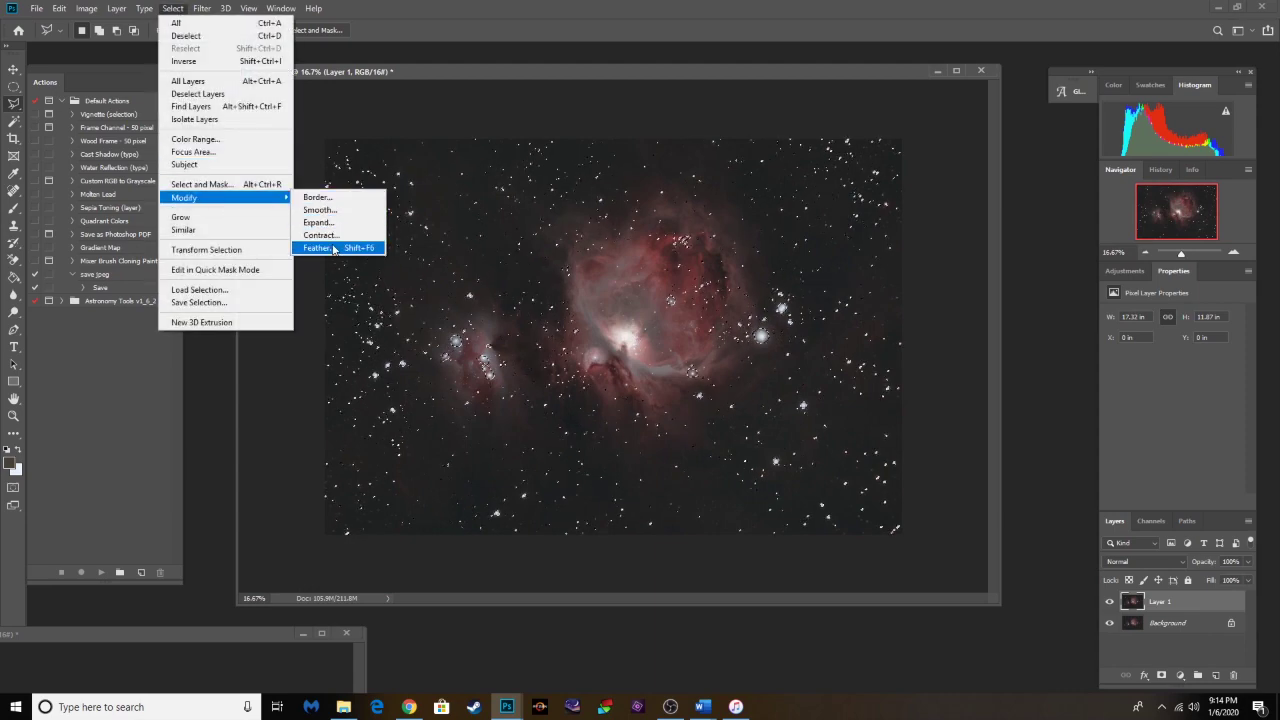
{"action": "left_click", "coordinate": [333, 249]}
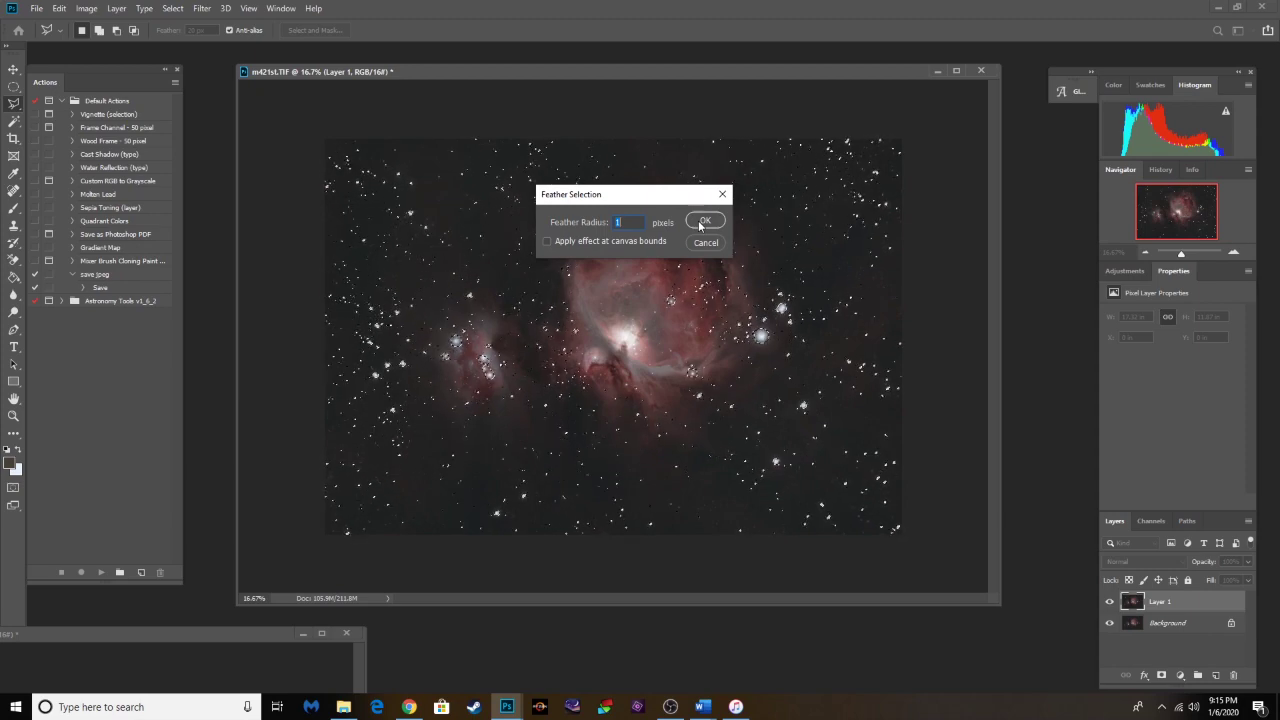
{"action": "left_click", "coordinate": [702, 221]}
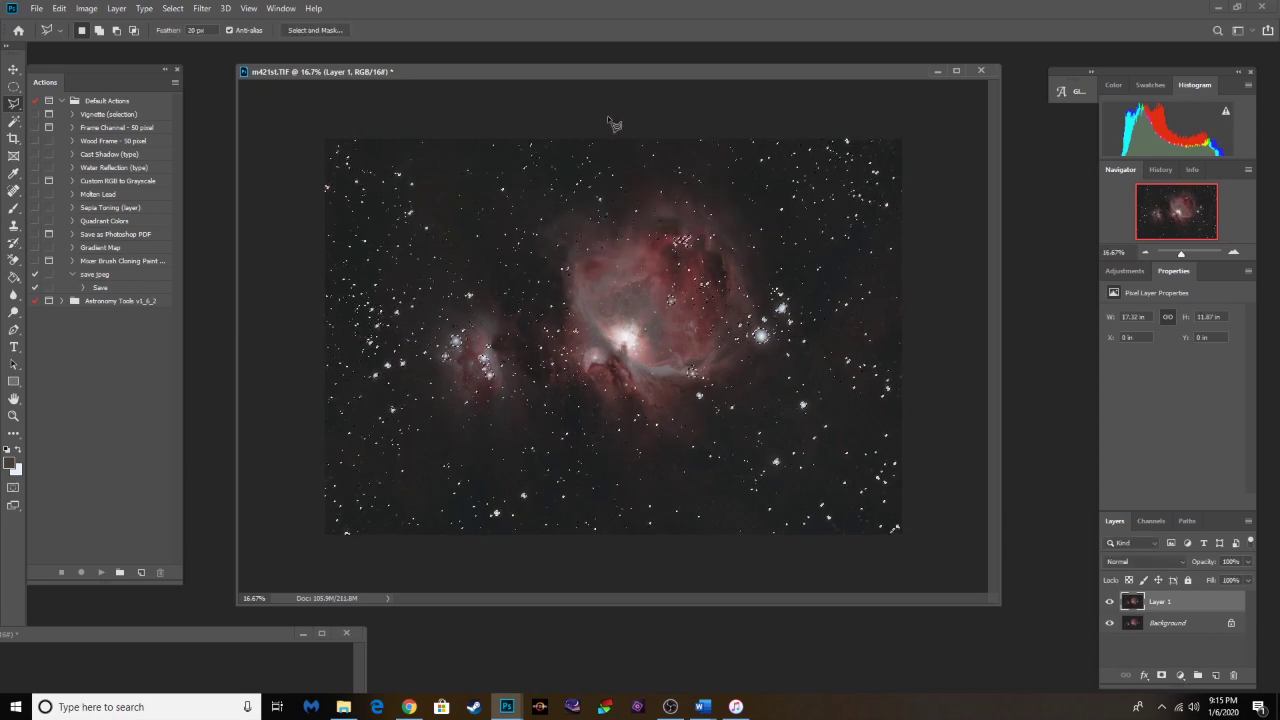
{"action": "left_click_drag", "start_coordinate": [566, 71], "coordinate": [563, 68]}
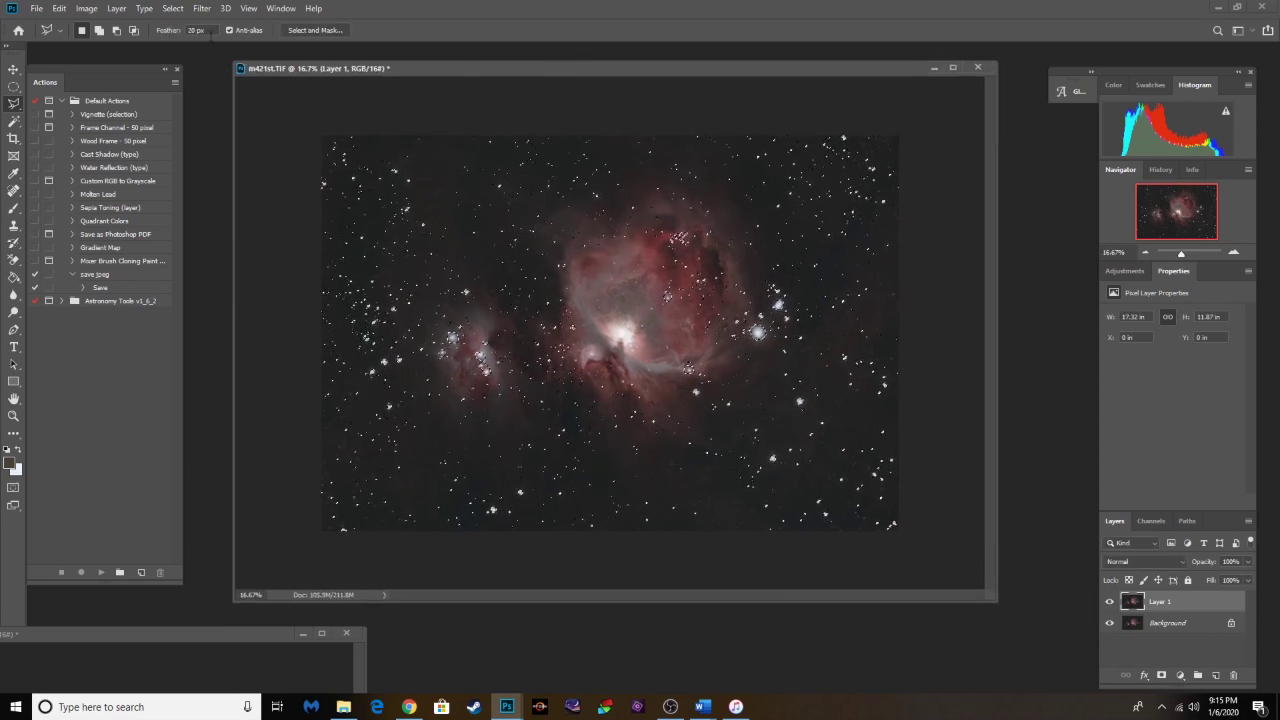
{"action": "left_click", "coordinate": [173, 8]}
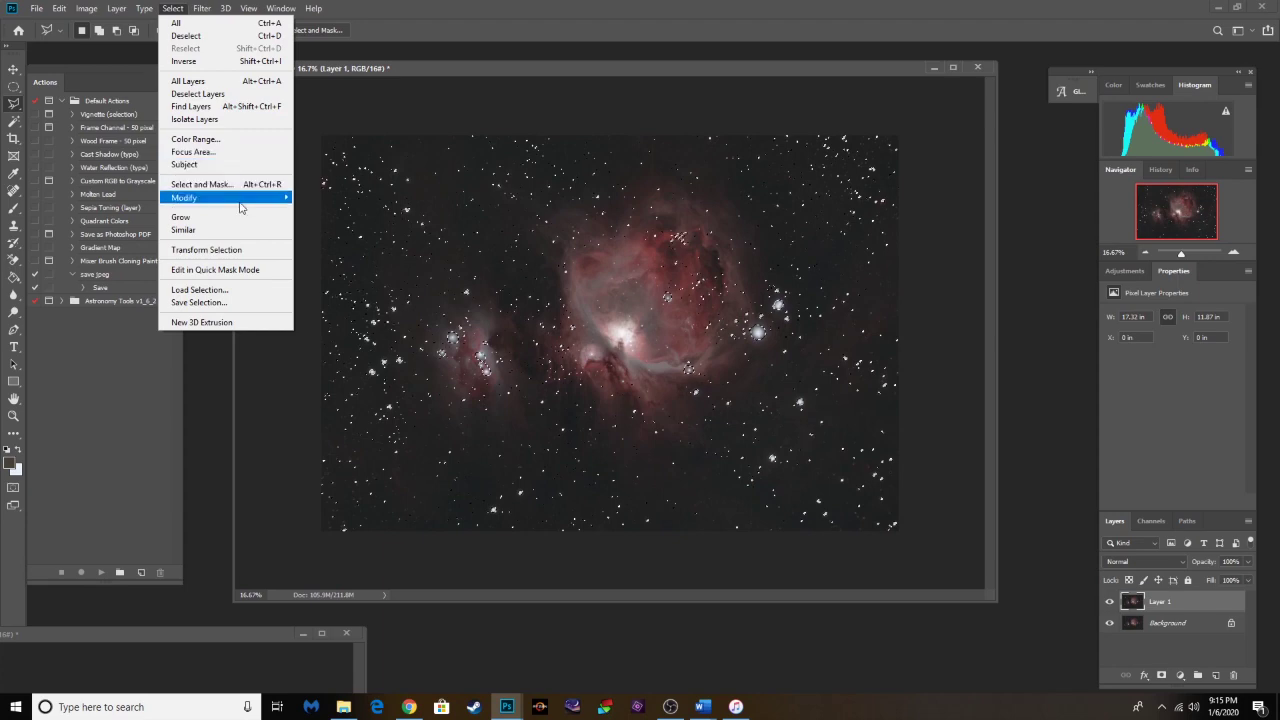
{"action": "mouse_move", "coordinate": [240, 207]}
{"action": "left_click", "coordinate": [396, 66]}
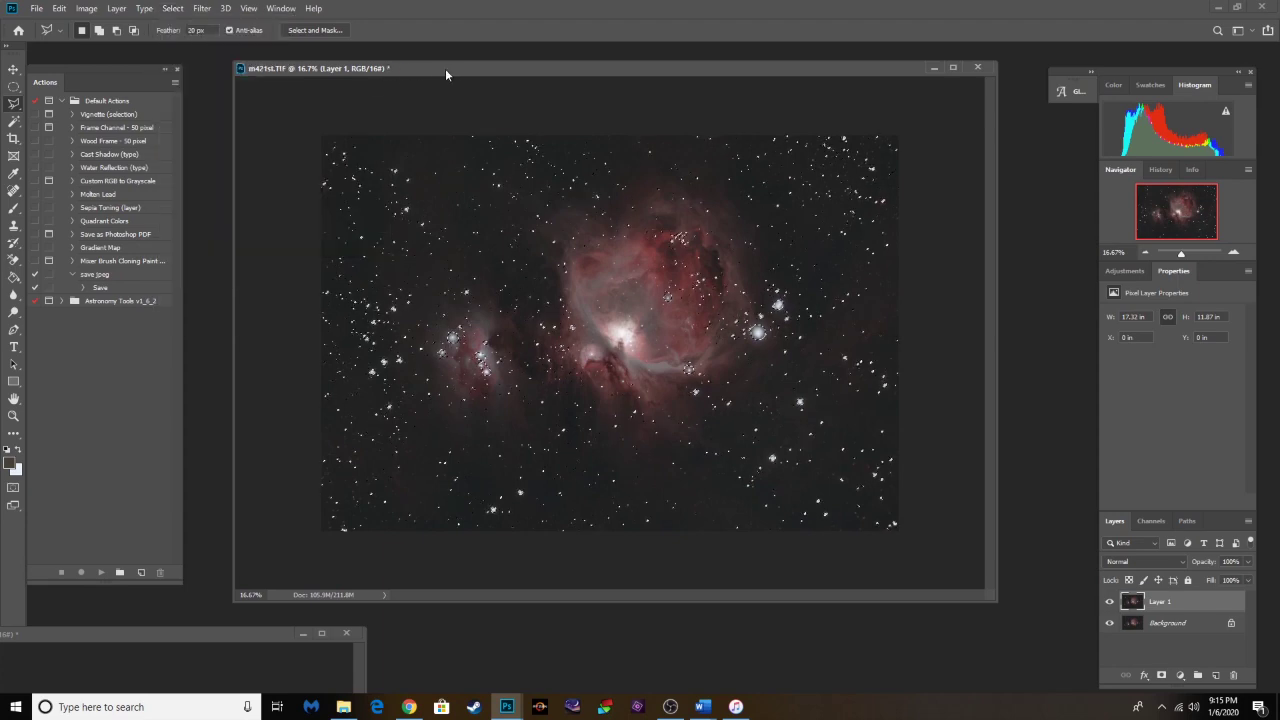
{"action": "left_click_drag", "start_coordinate": [447, 68], "coordinate": [451, 73]}
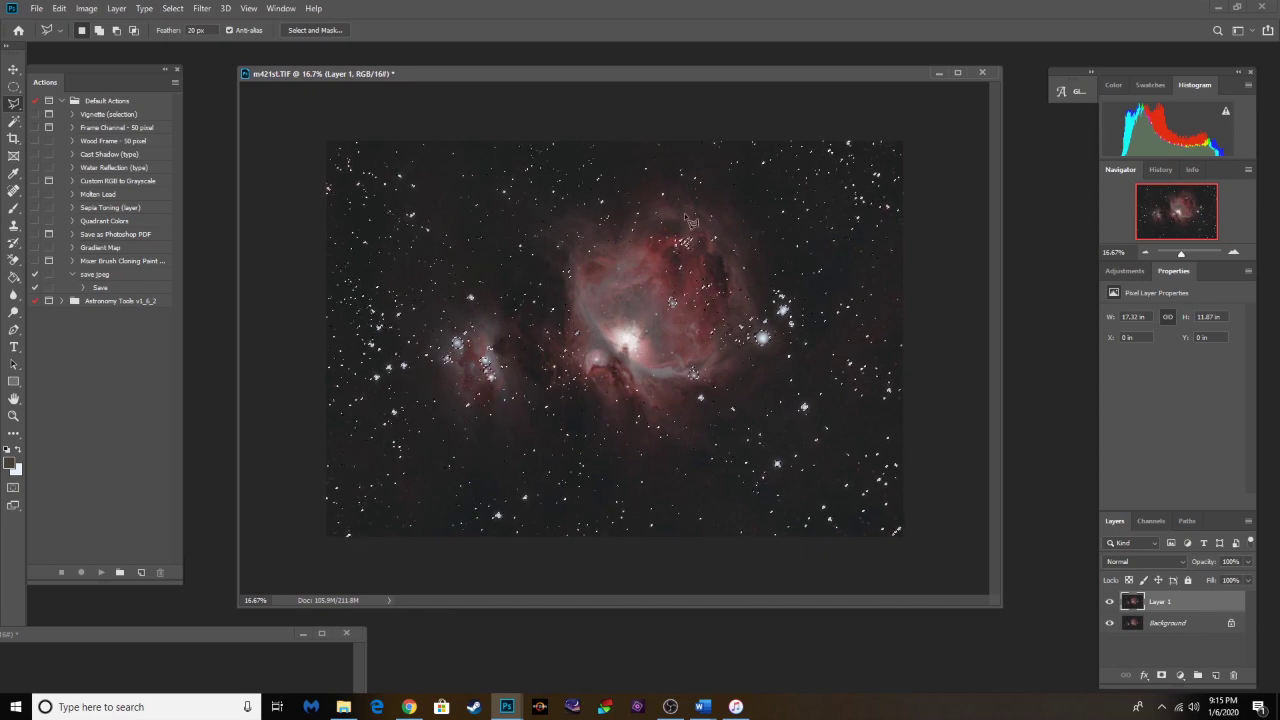
Step: Open the Minimum filter for the star selection and bring the bright stars beside the main nebula into its preview at 8%
{"action": "left_click", "coordinate": [206, 9]}
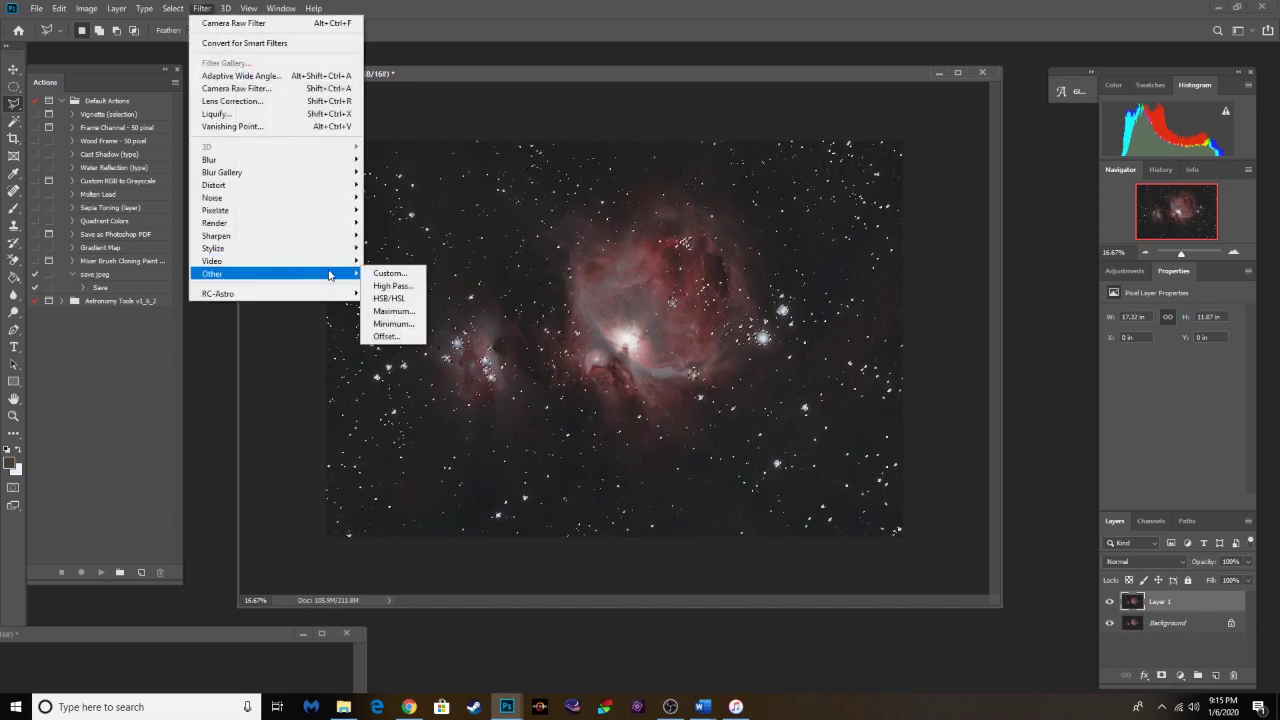
{"action": "left_click", "coordinate": [380, 325]}
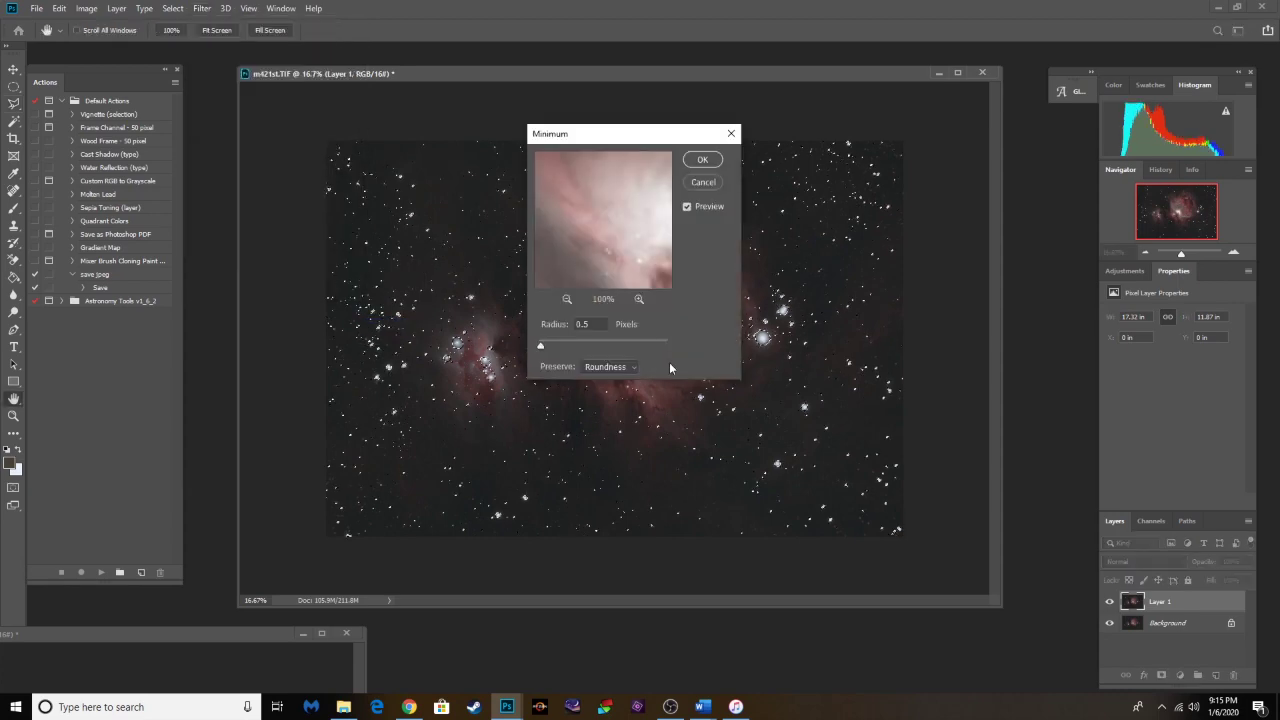
{"action": "left_click", "coordinate": [565, 299]}
{"action": "left_click", "coordinate": [565, 299]}
{"action": "left_click", "coordinate": [565, 299]}
{"action": "left_click", "coordinate": [565, 299]}
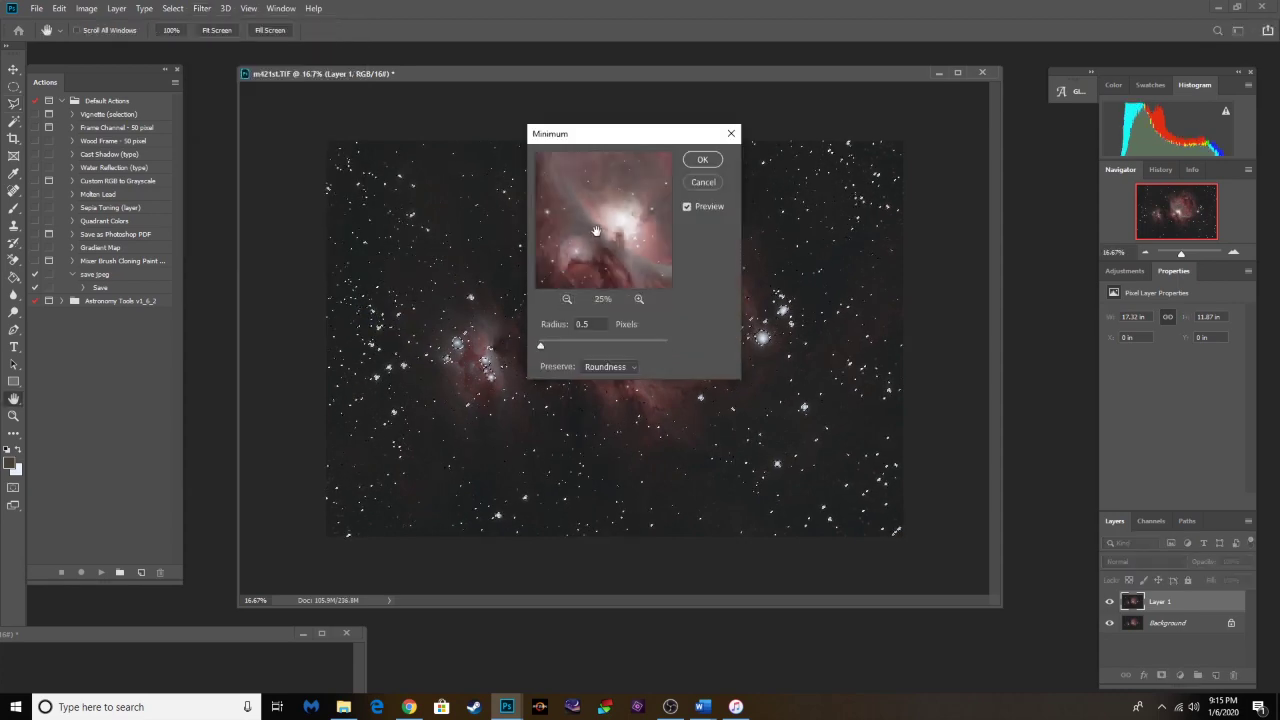
{"action": "left_click", "coordinate": [565, 298]}
{"action": "left_click", "coordinate": [565, 298]}
{"action": "left_click", "coordinate": [565, 298]}
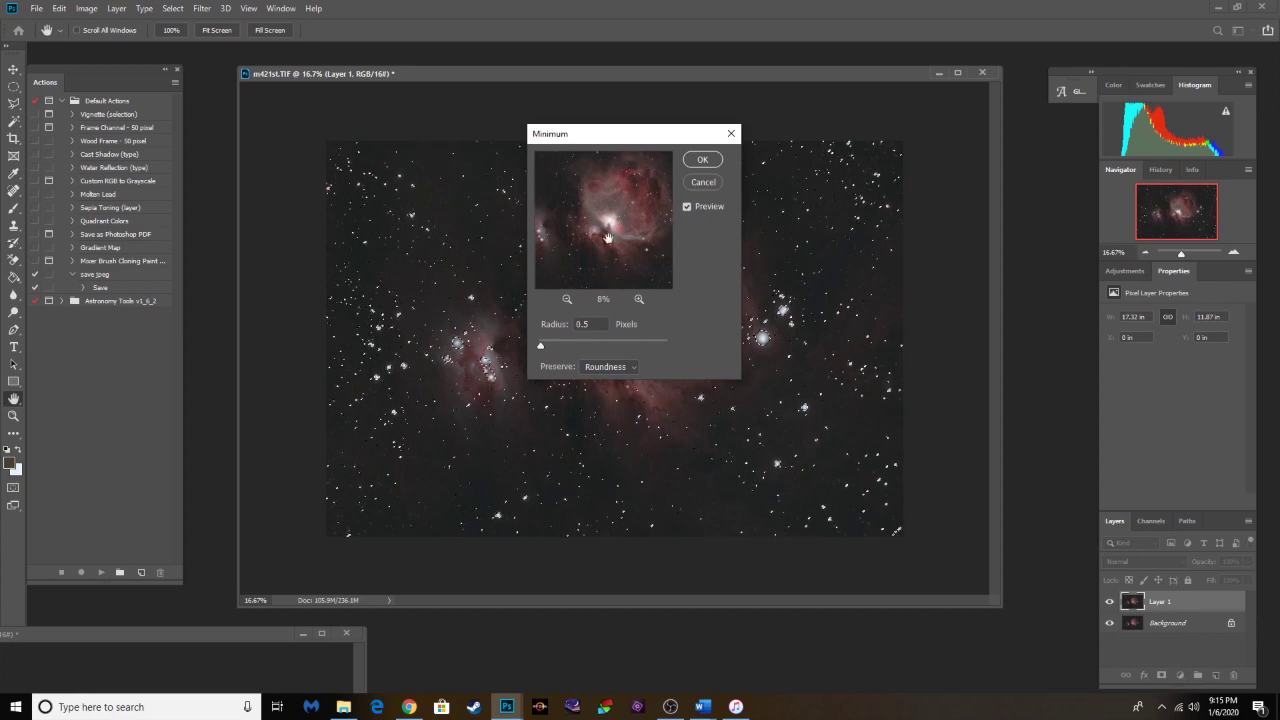
{"action": "left_click_drag", "start_coordinate": [609, 215], "coordinate": [567, 249]}
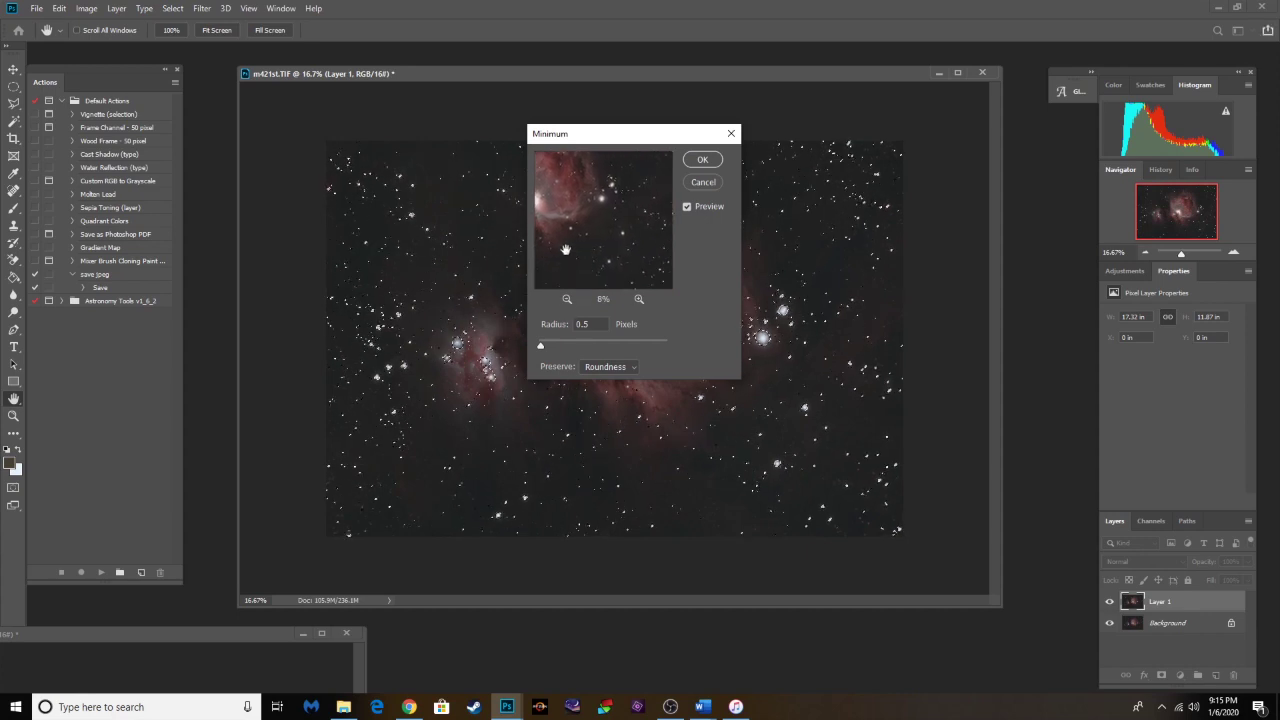
Step: Try a Minimum radius of 2 pixels preserving roundness and check its effect on the nebula and the surrounding star field
{"action": "left_click", "coordinate": [583, 324]}
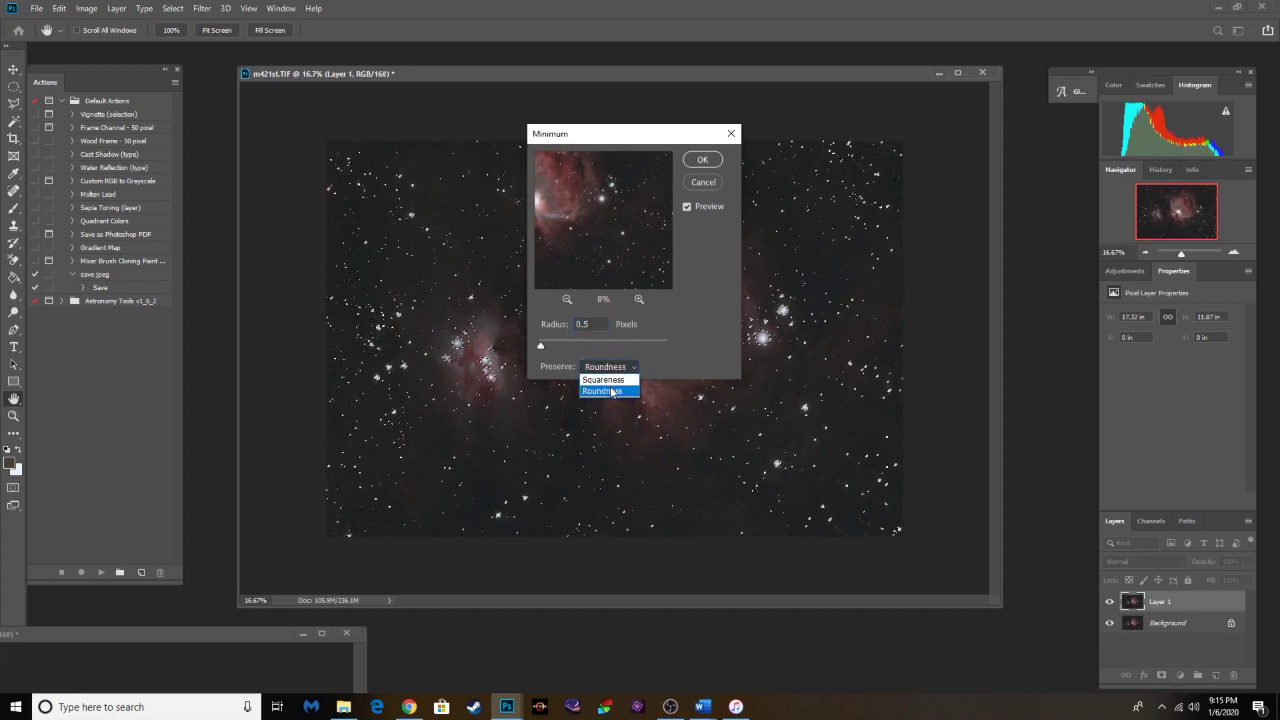
{"action": "left_click", "coordinate": [606, 383]}
{"action": "left_click", "coordinate": [590, 325]}
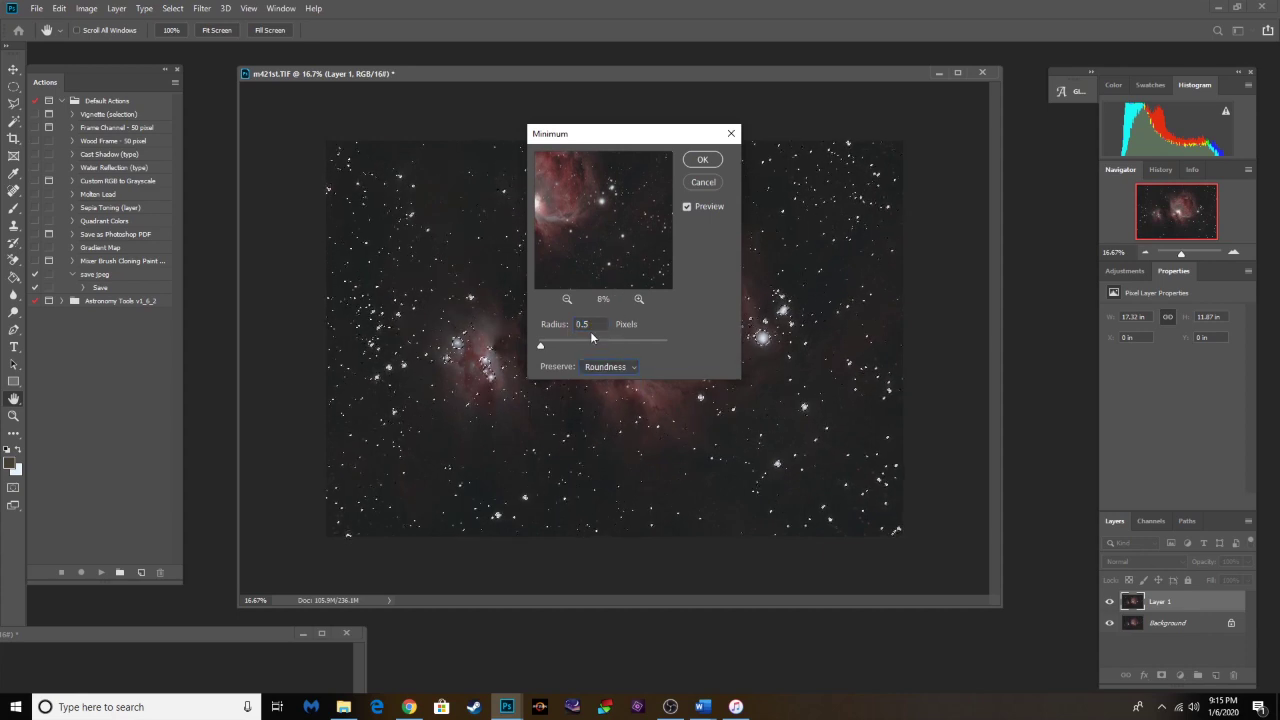
{"action": "type", "text": "2"}
{"action": "left_click_drag", "start_coordinate": [588, 206], "coordinate": [630, 248]}
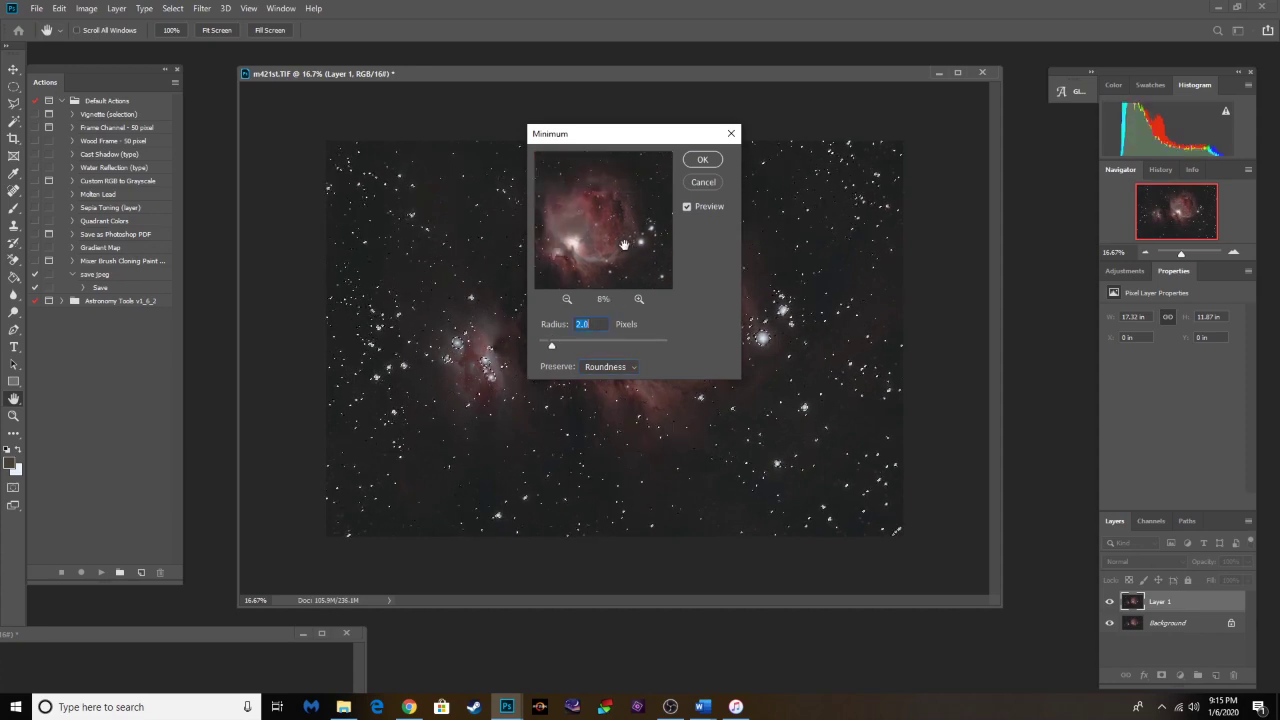
{"action": "left_click", "coordinate": [639, 299]}
{"action": "left_click", "coordinate": [639, 299]}
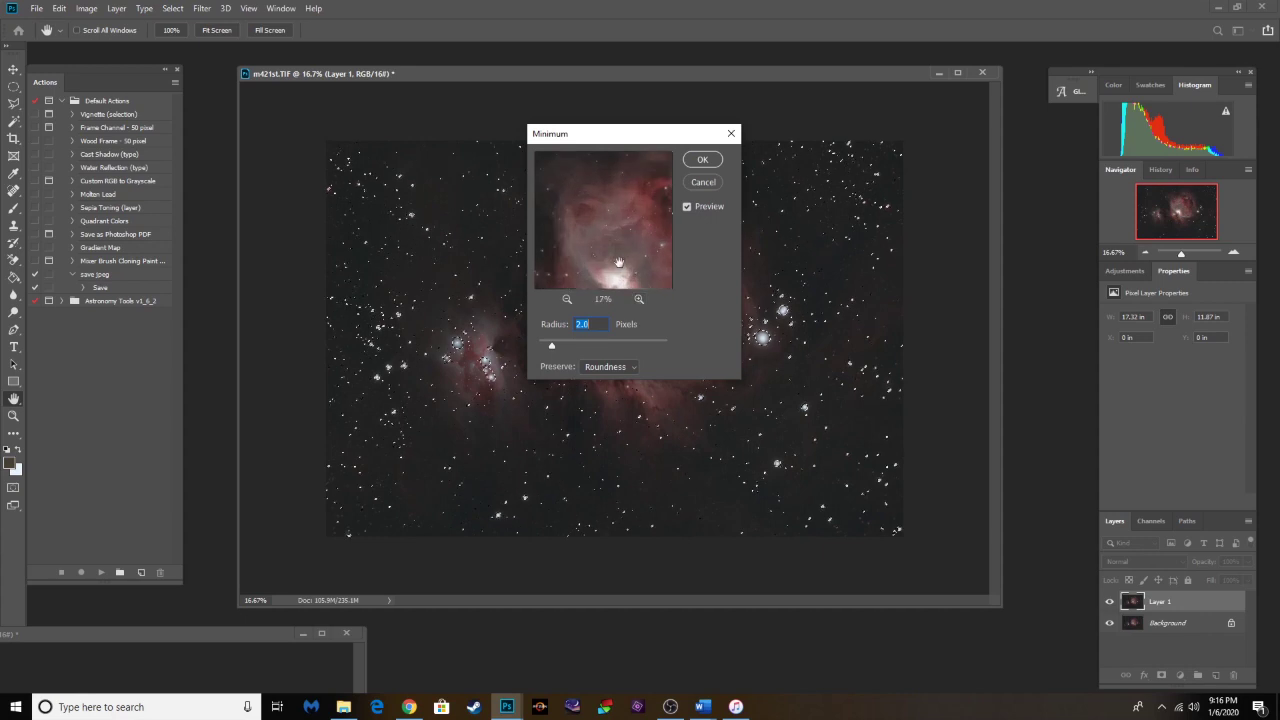
{"action": "left_click_drag", "start_coordinate": [576, 253], "coordinate": [627, 298]}
{"action": "left_click_drag", "start_coordinate": [596, 232], "coordinate": [573, 206]}
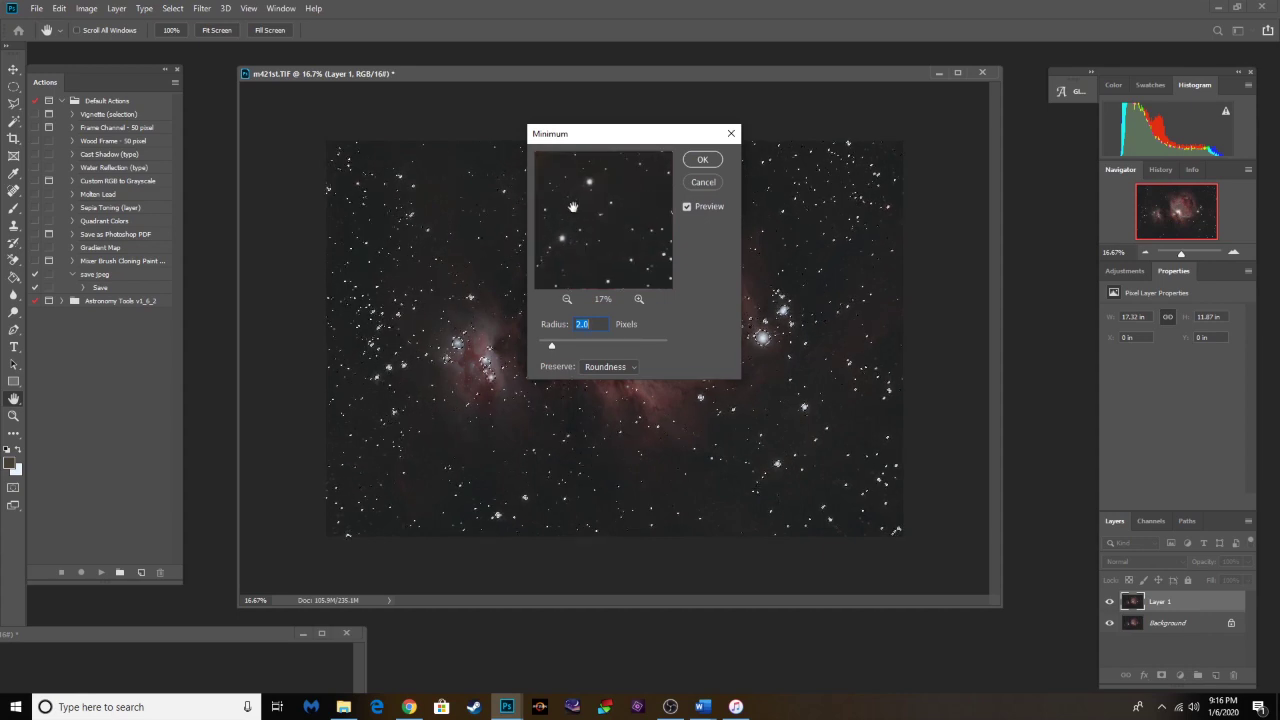
{"action": "left_click", "coordinate": [567, 299]}
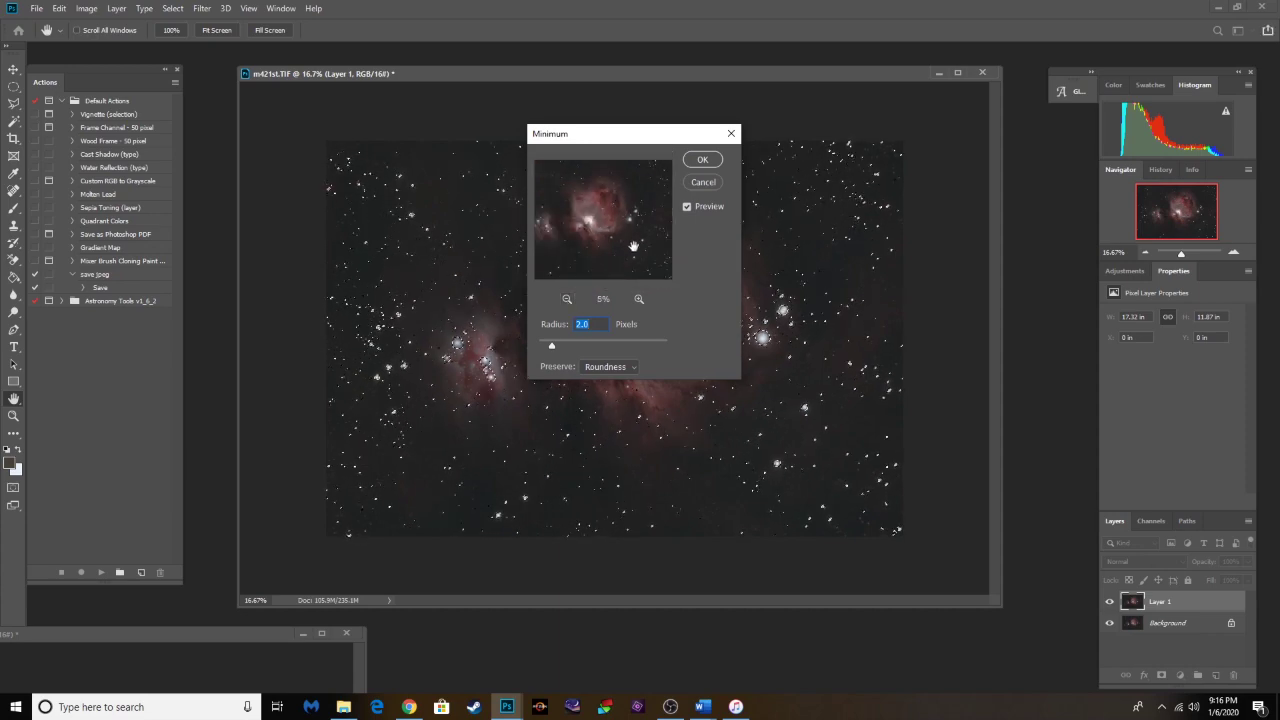
{"action": "left_click_drag", "start_coordinate": [633, 246], "coordinate": [648, 263]}
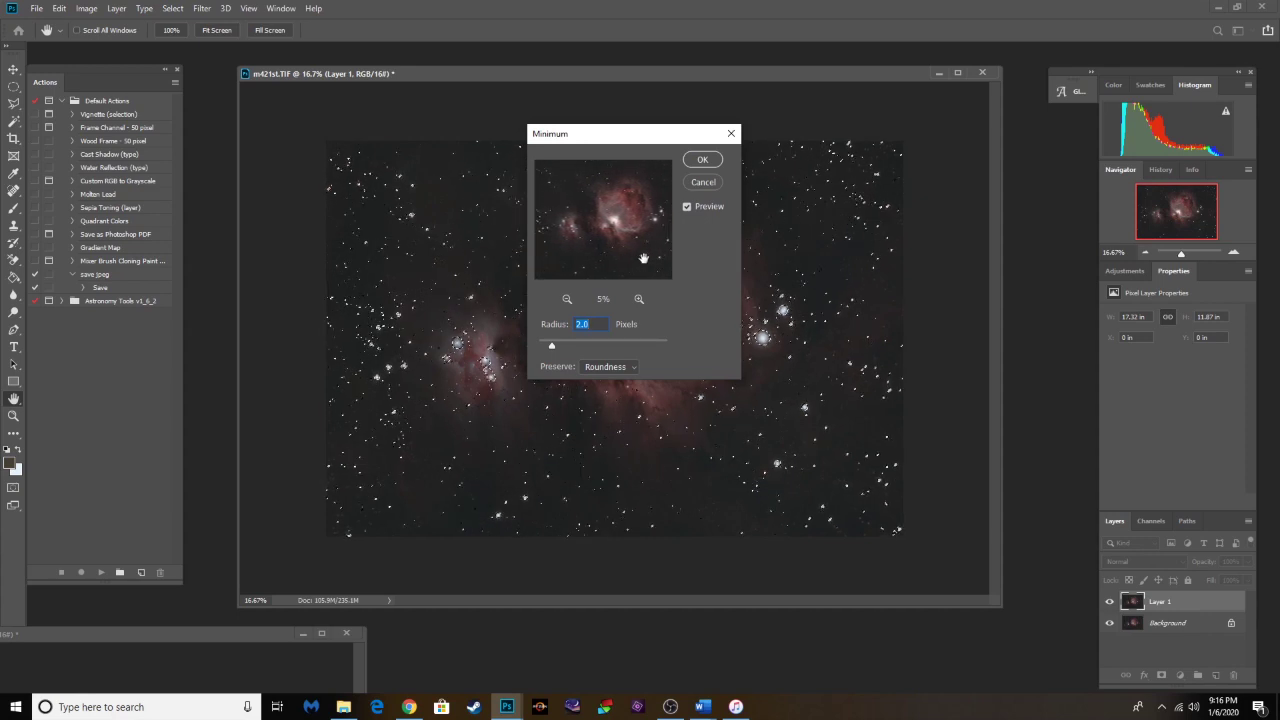
Step: Apply the Minimum filter to the stars at a radius of 1 pixel preserving roundness, and clear the star selection
{"action": "left_click_drag", "start_coordinate": [548, 332], "coordinate": [538, 332]}
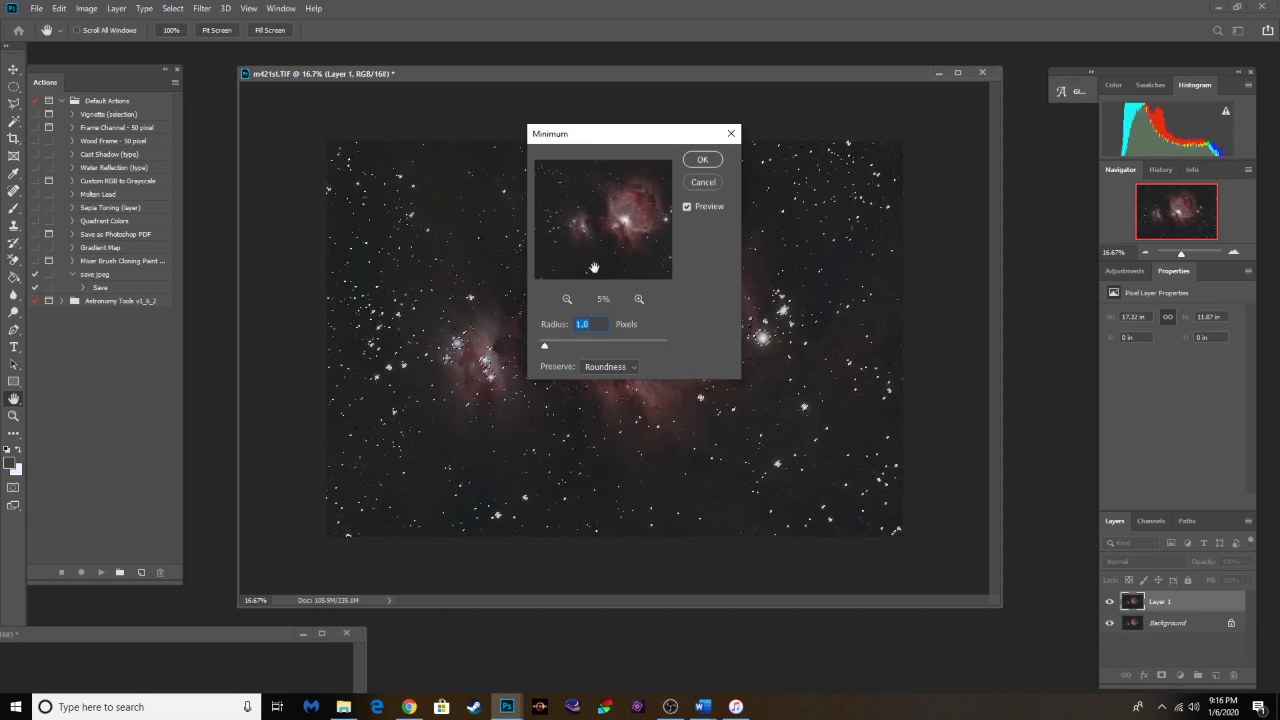
{"action": "left_click_drag", "start_coordinate": [596, 266], "coordinate": [586, 266]}
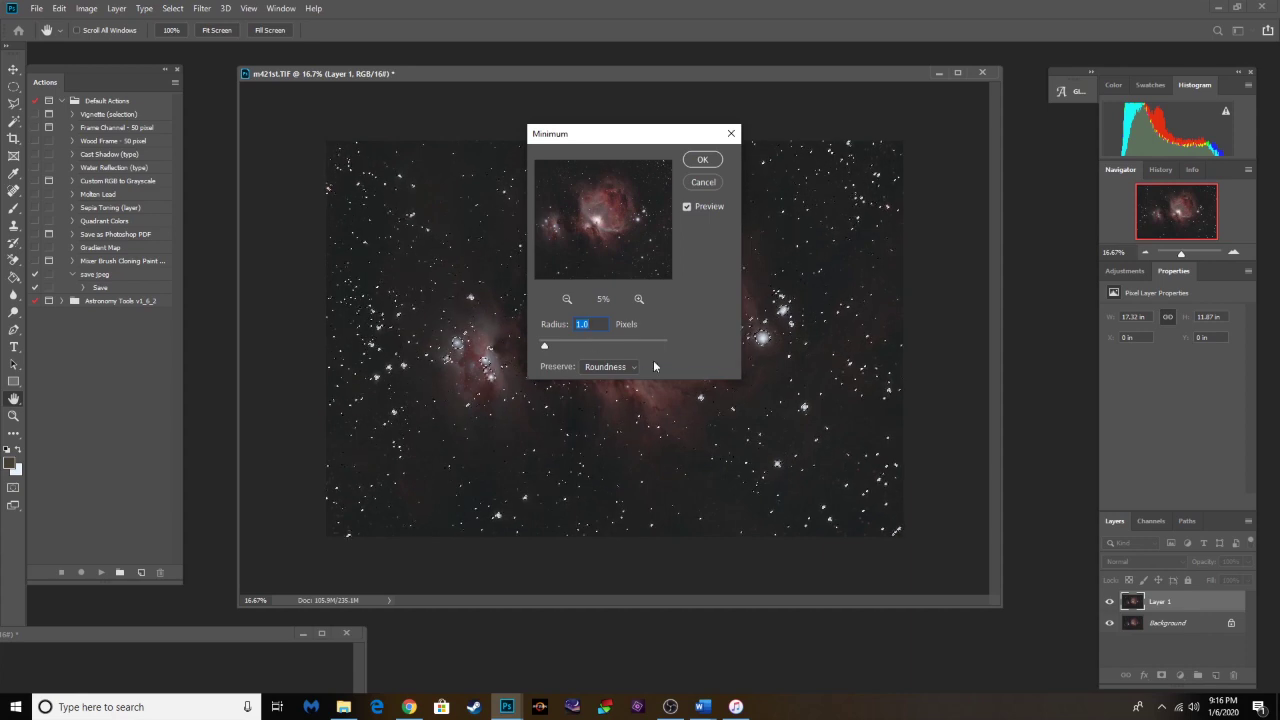
{"action": "left_click", "coordinate": [702, 160]}
{"action": "left_click", "coordinate": [173, 8]}
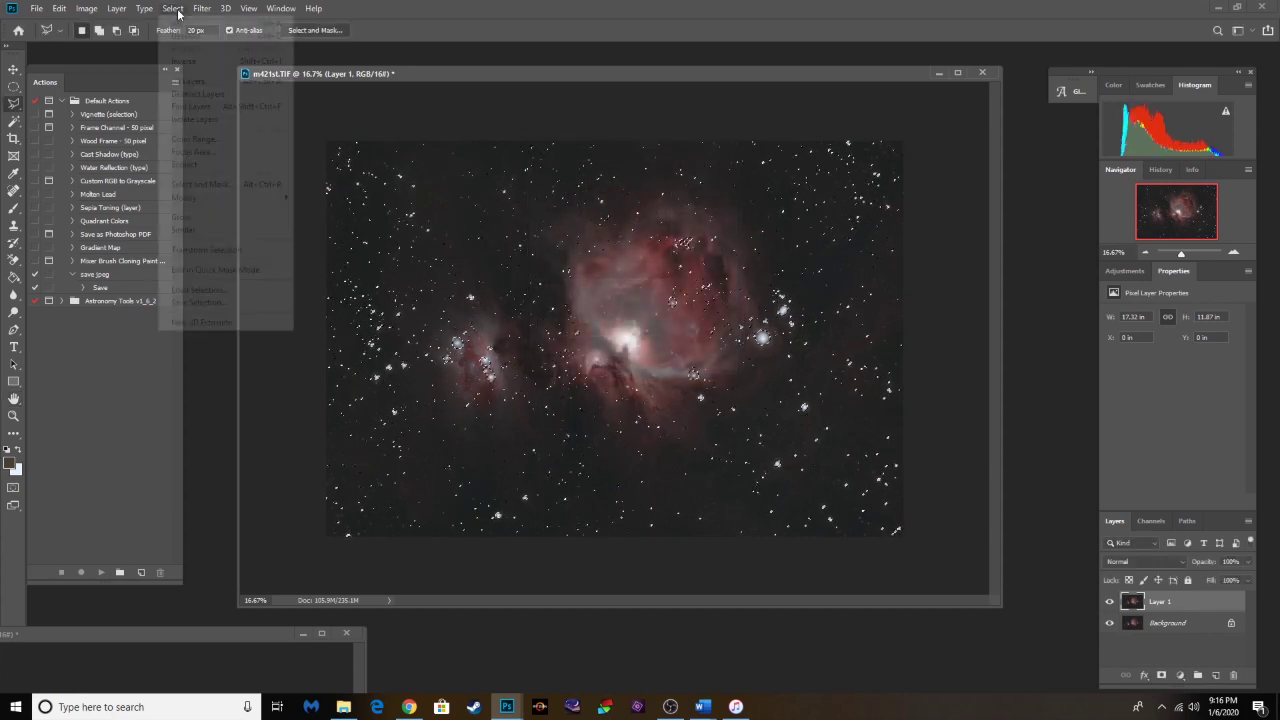
{"action": "left_click", "coordinate": [215, 44]}
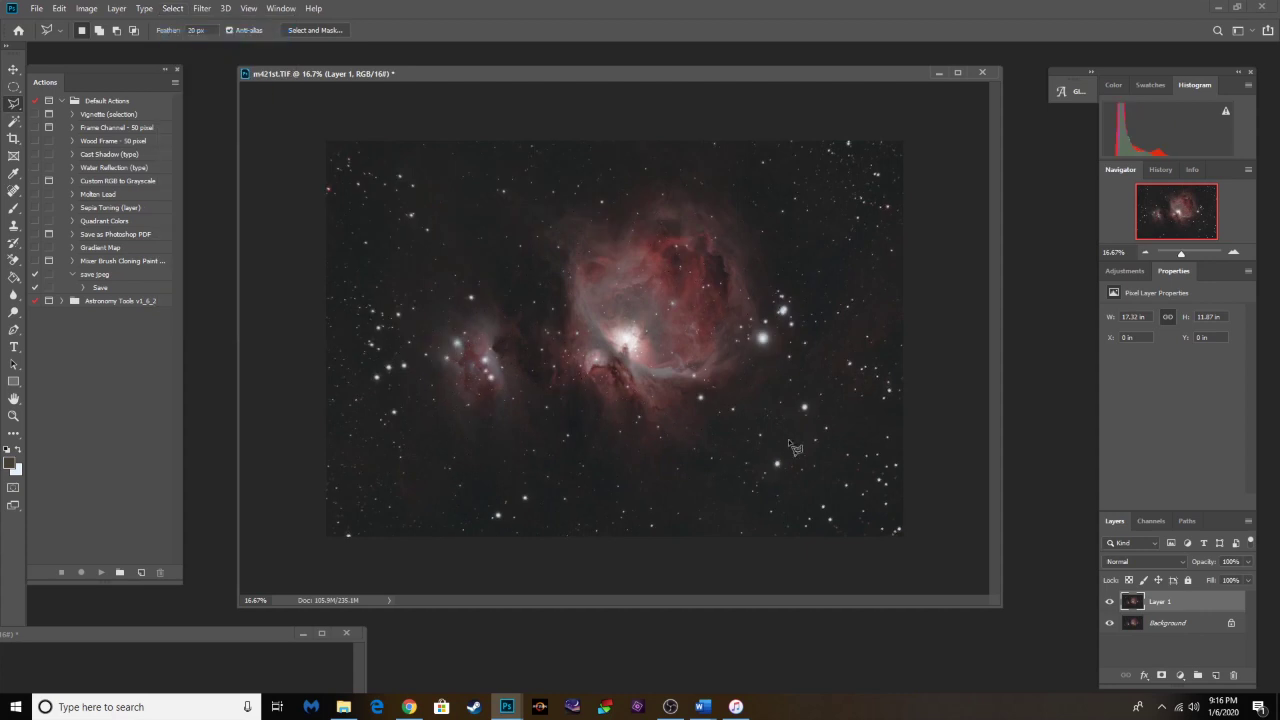
Step: Compare the reduced stars on Layer 1 with the unfiltered background by hiding and showing the layer
{"action": "left_click", "coordinate": [1110, 602]}
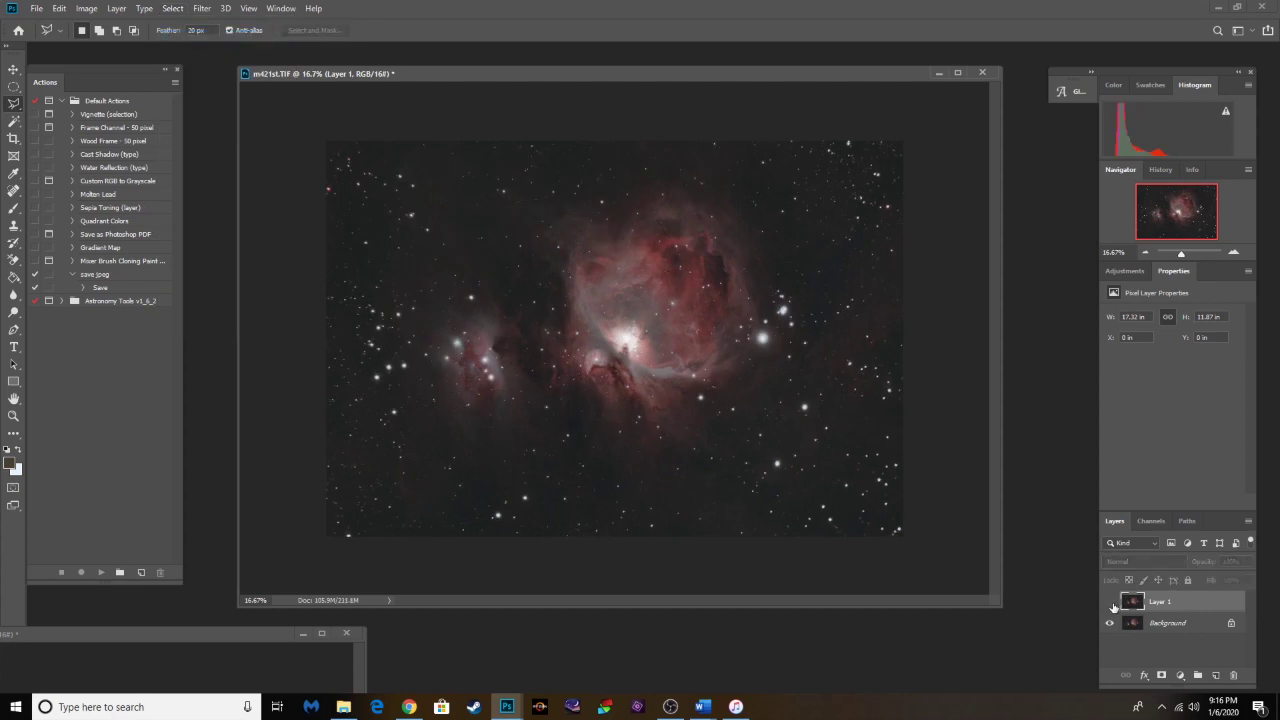
{"action": "left_click", "coordinate": [1110, 602]}
{"action": "left_click", "coordinate": [1110, 602]}
{"action": "left_click", "coordinate": [1110, 602]}
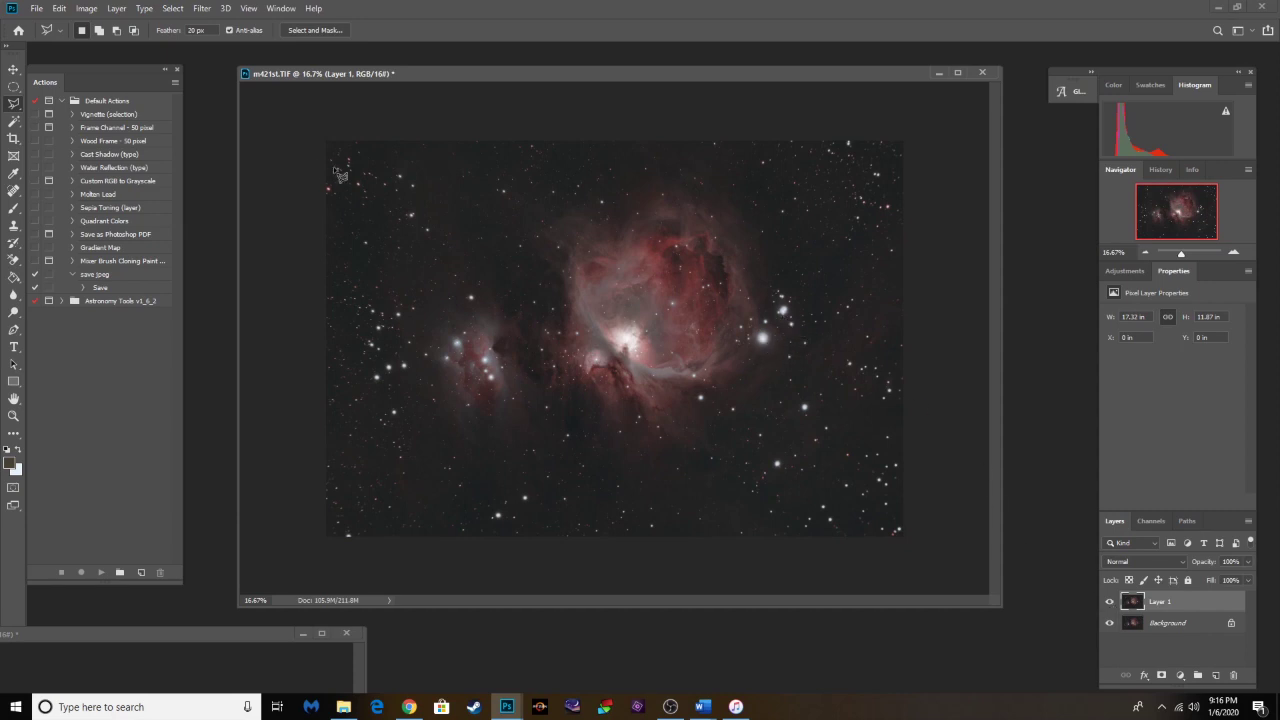
Step: Try flattening Layer 1 into the background and undo the flattening
{"action": "left_click", "coordinate": [116, 8]}
{"action": "left_click", "coordinate": [171, 517]}
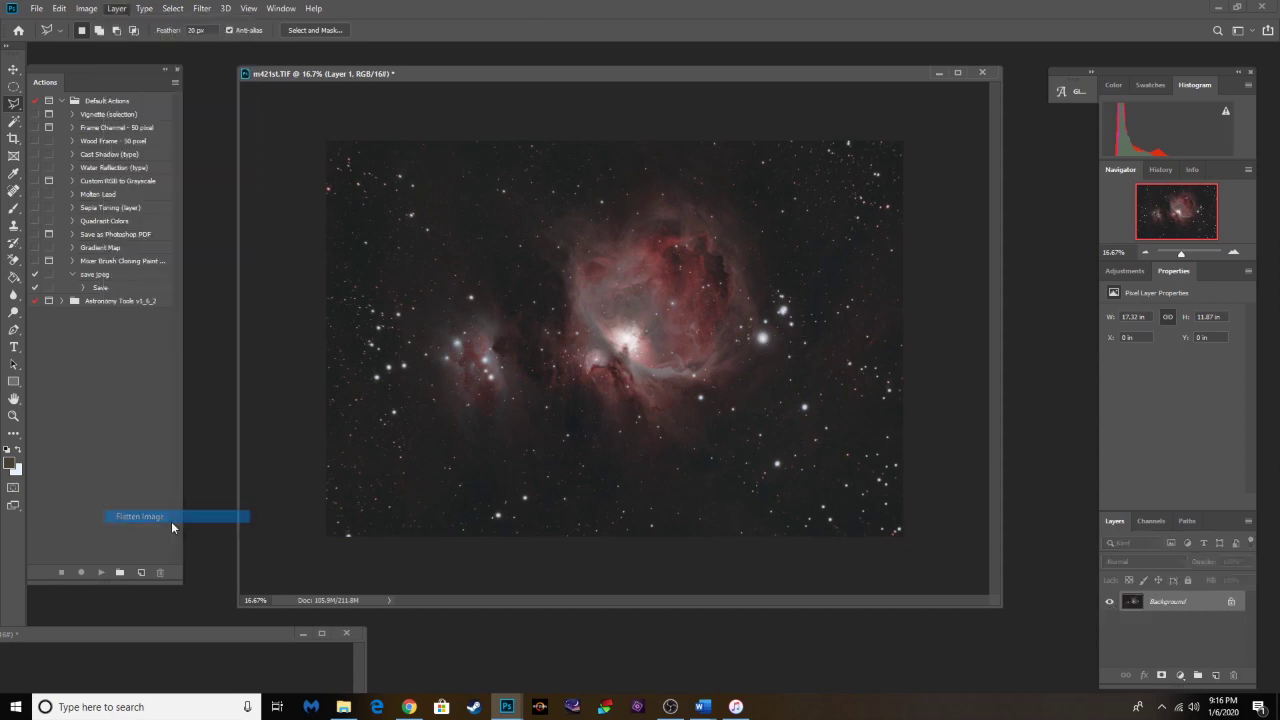
{"action": "key", "text": "ctrl+z"}
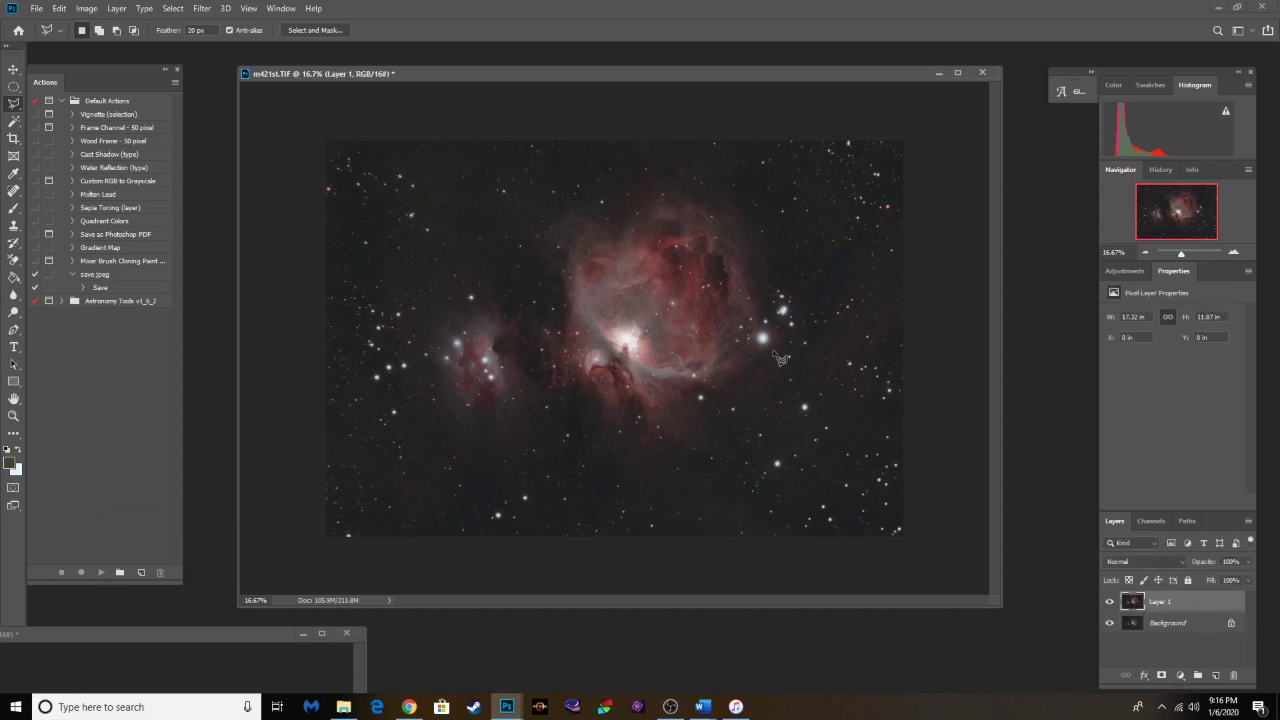
{"action": "left_click_drag", "start_coordinate": [425, 76], "coordinate": [345, 86]}
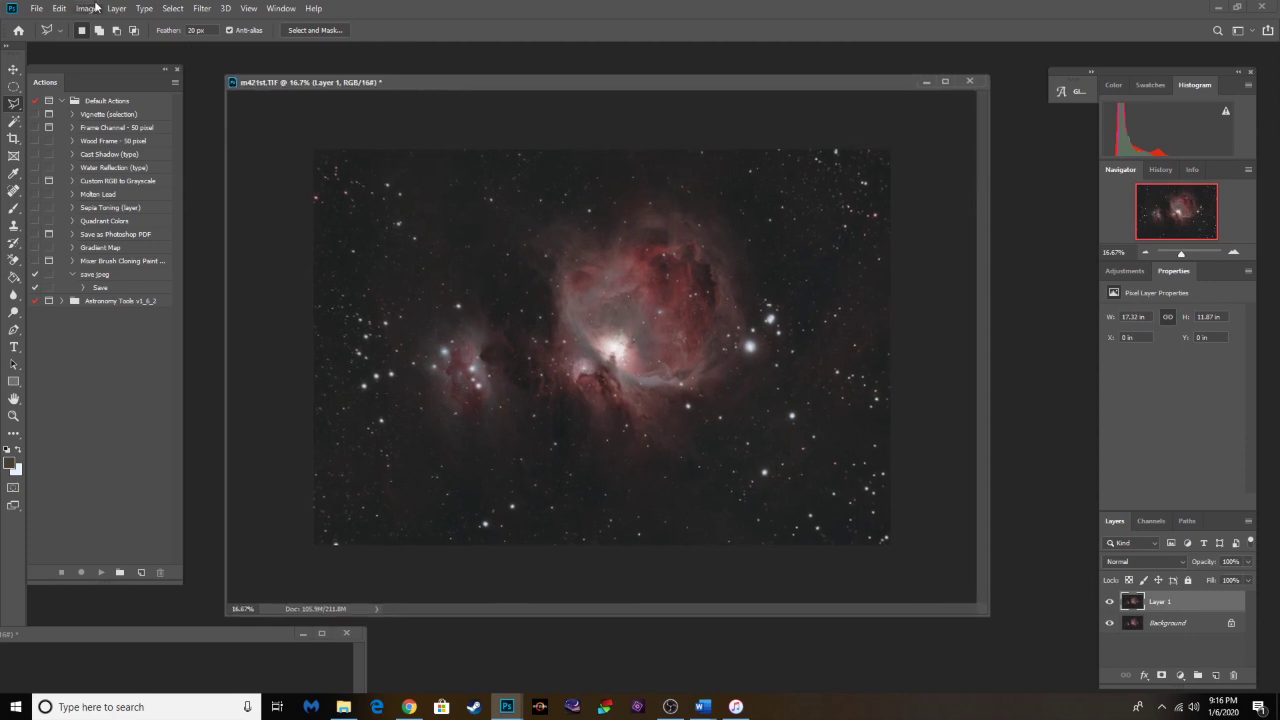
{"action": "left_click", "coordinate": [201, 9]}
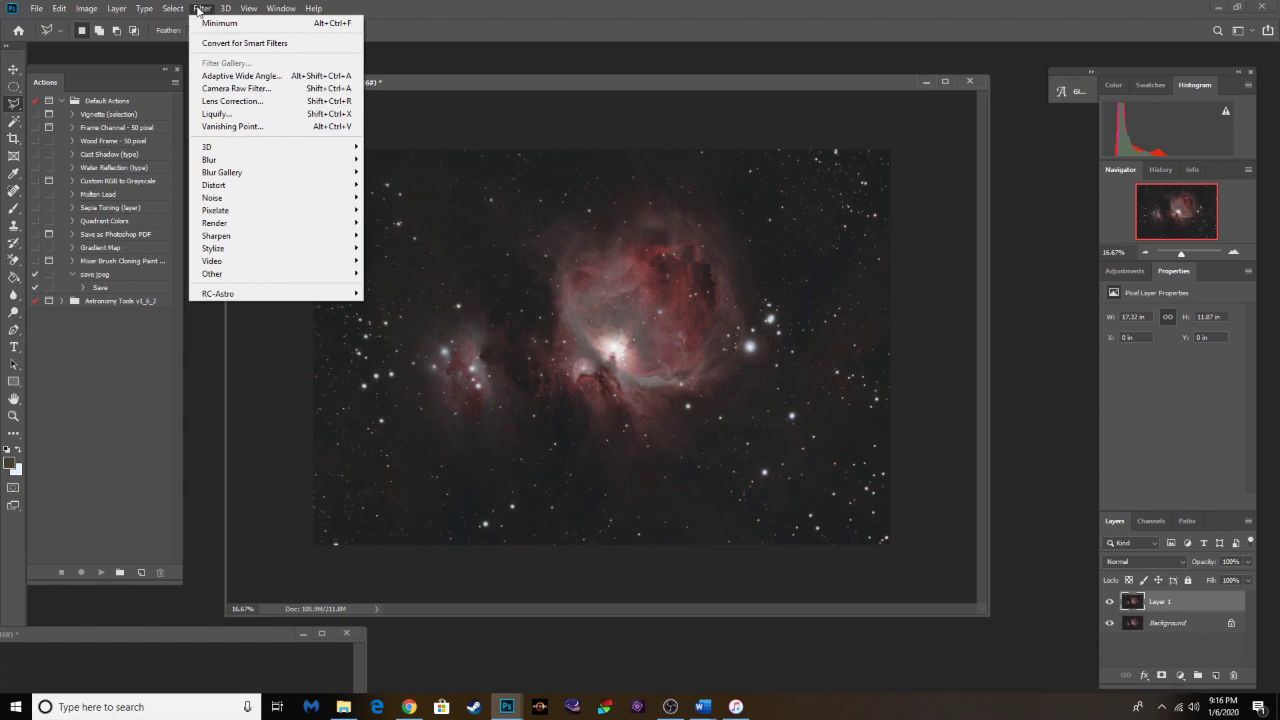
{"action": "left_click", "coordinate": [992, 434]}
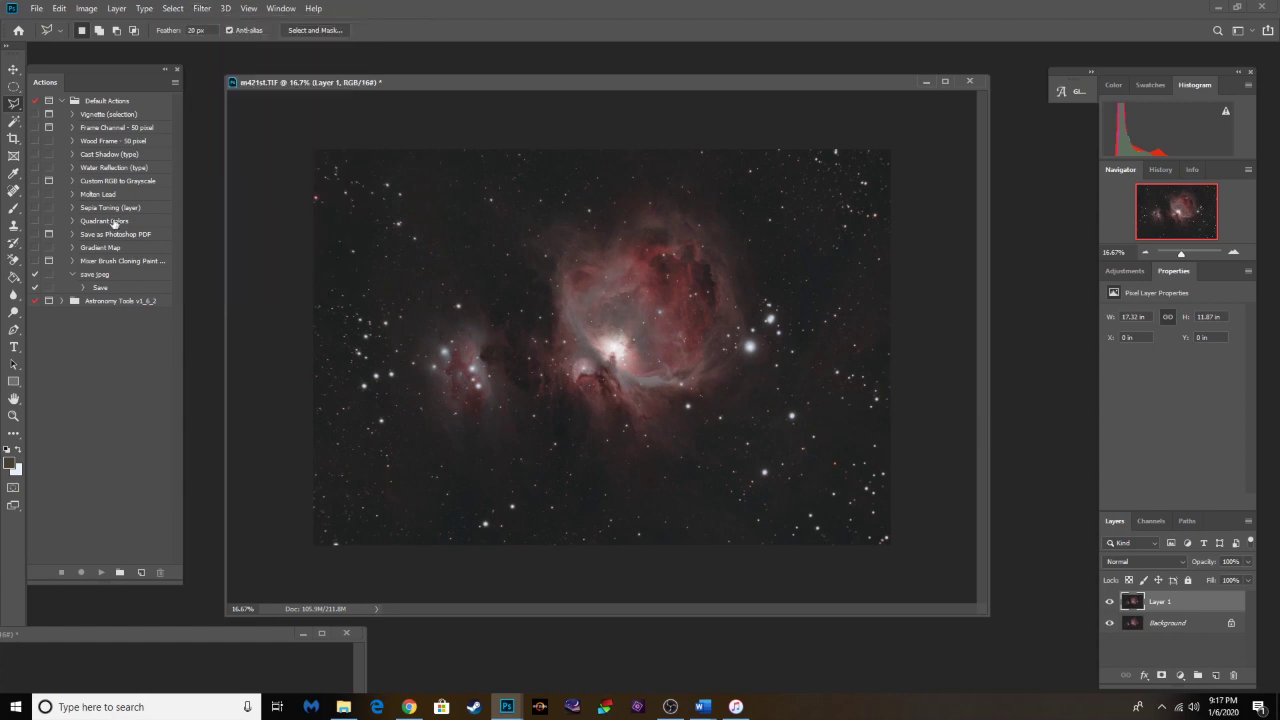
Step: Draw an elliptical marquee closely around the large bright star to the right of the main nebula on Layer 1
{"action": "left_click", "coordinate": [13, 88]}
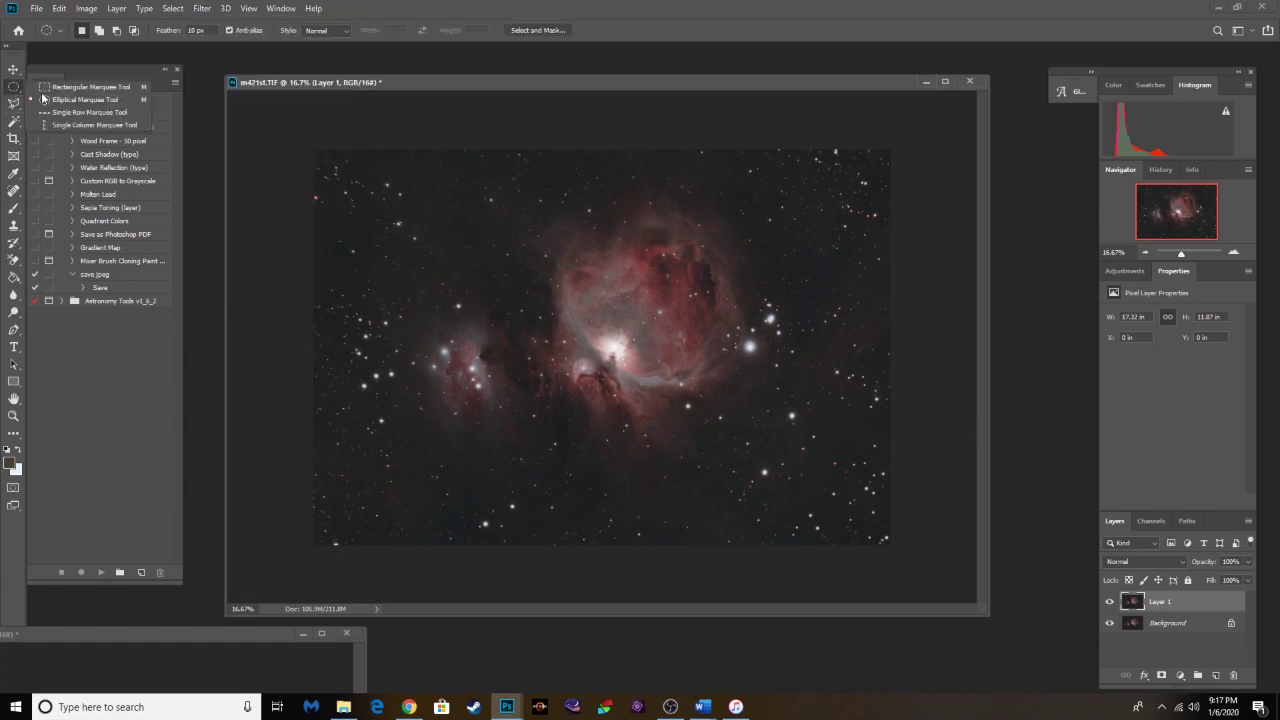
{"action": "left_click", "coordinate": [43, 97]}
{"action": "key", "text": "ctrl+plus"}
{"action": "key", "text": "ctrl+plus"}
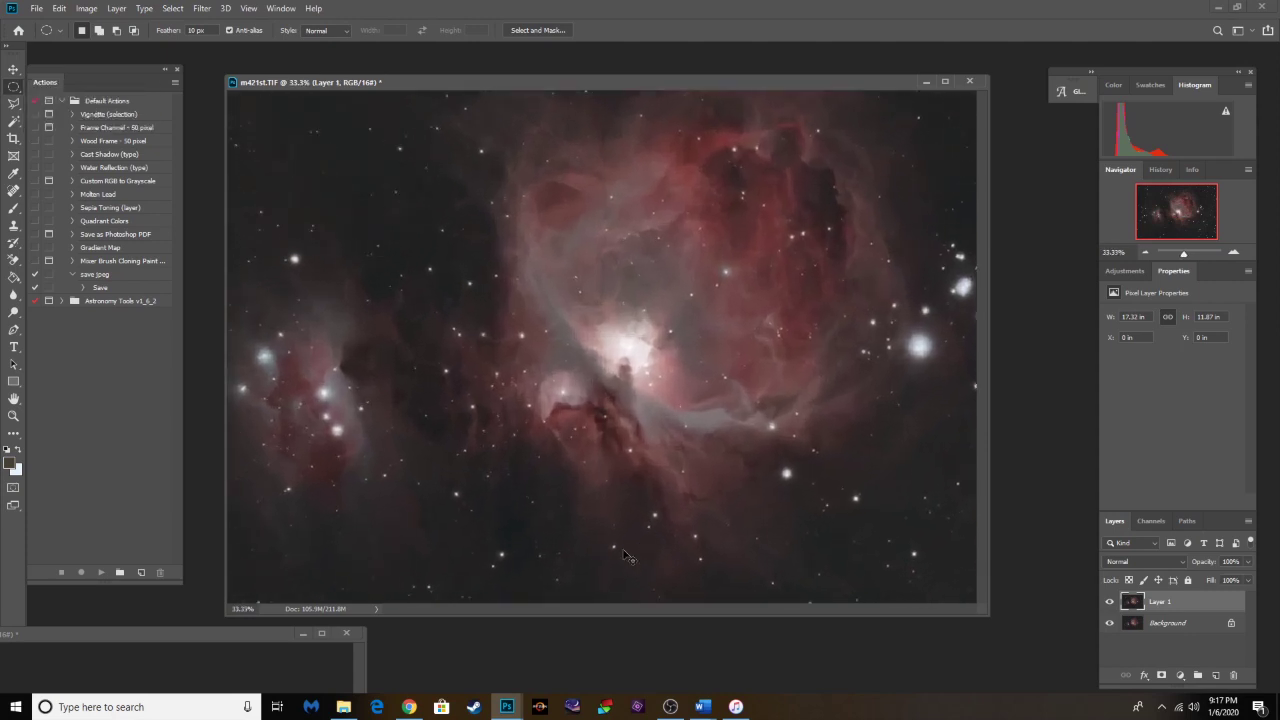
{"action": "key", "text": "ctrl+plus"}
{"action": "left_click_drag", "start_coordinate": [605, 613], "coordinate": [754, 624]}
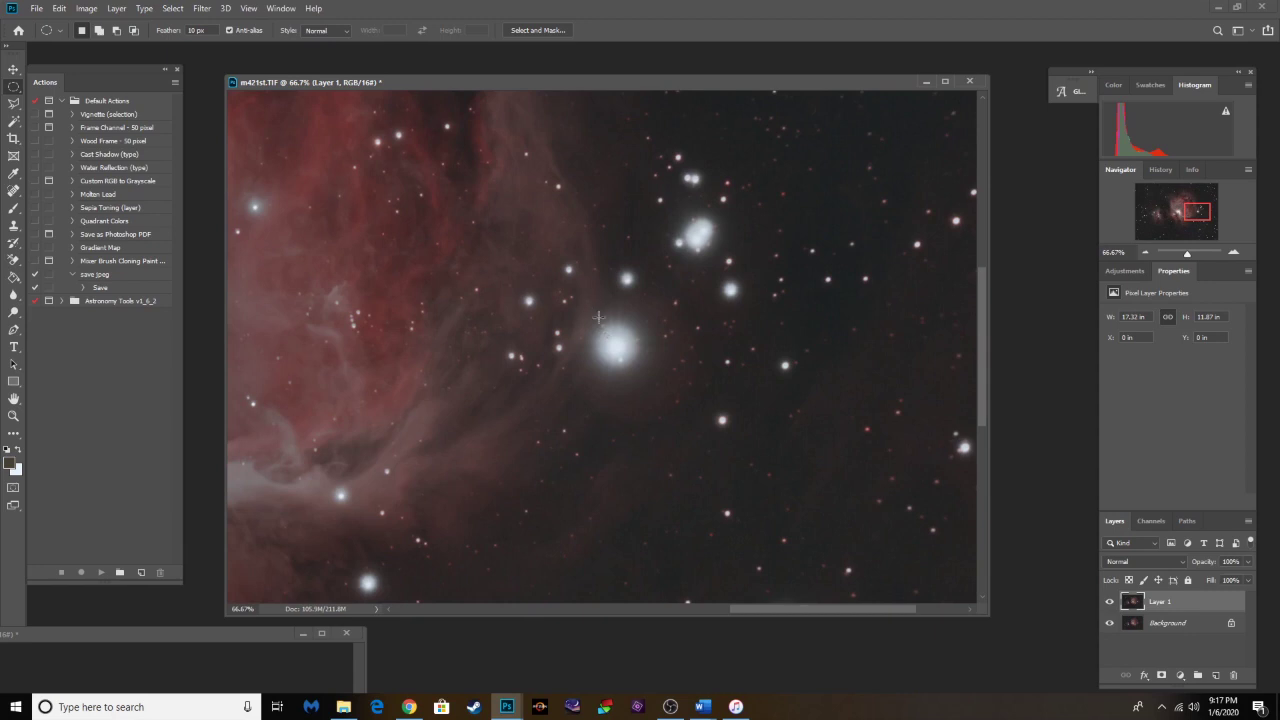
{"action": "left_click_drag", "start_coordinate": [590, 321], "coordinate": [633, 357]}
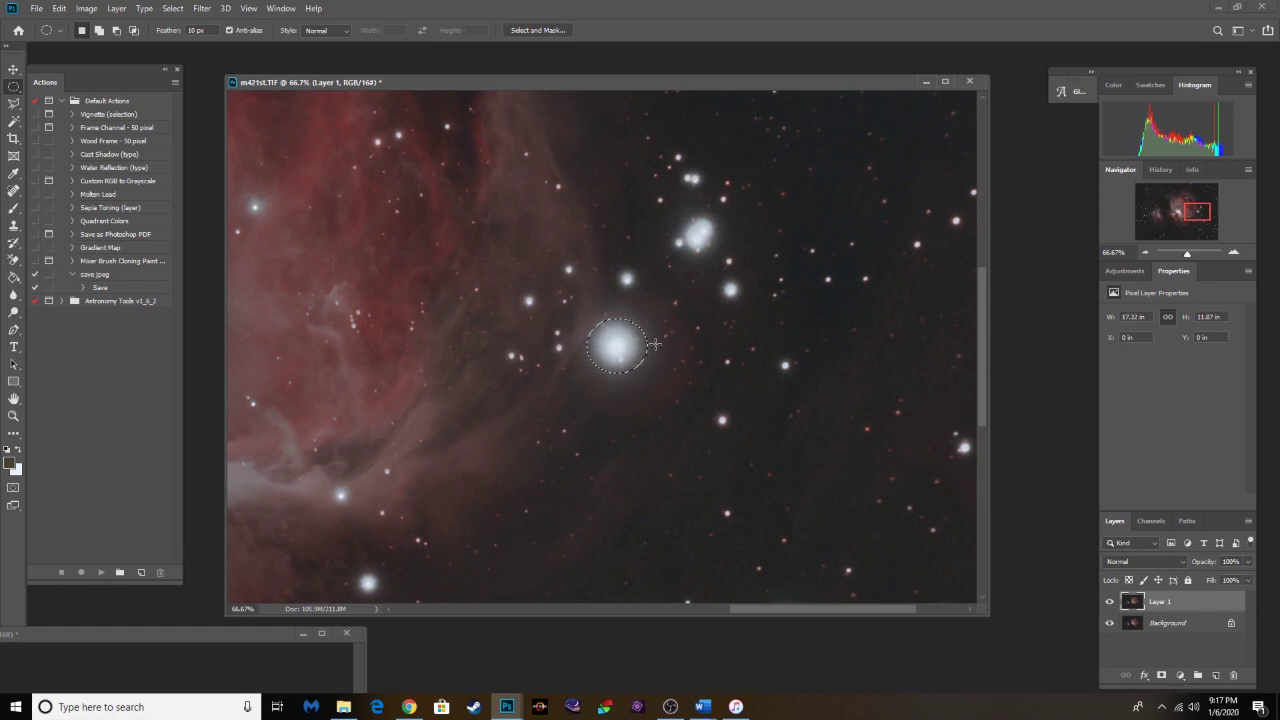
Step: Apply the Spherize filter at -66% to the selected bright star on Layer 1 and clear the selection
{"action": "left_click", "coordinate": [201, 8]}
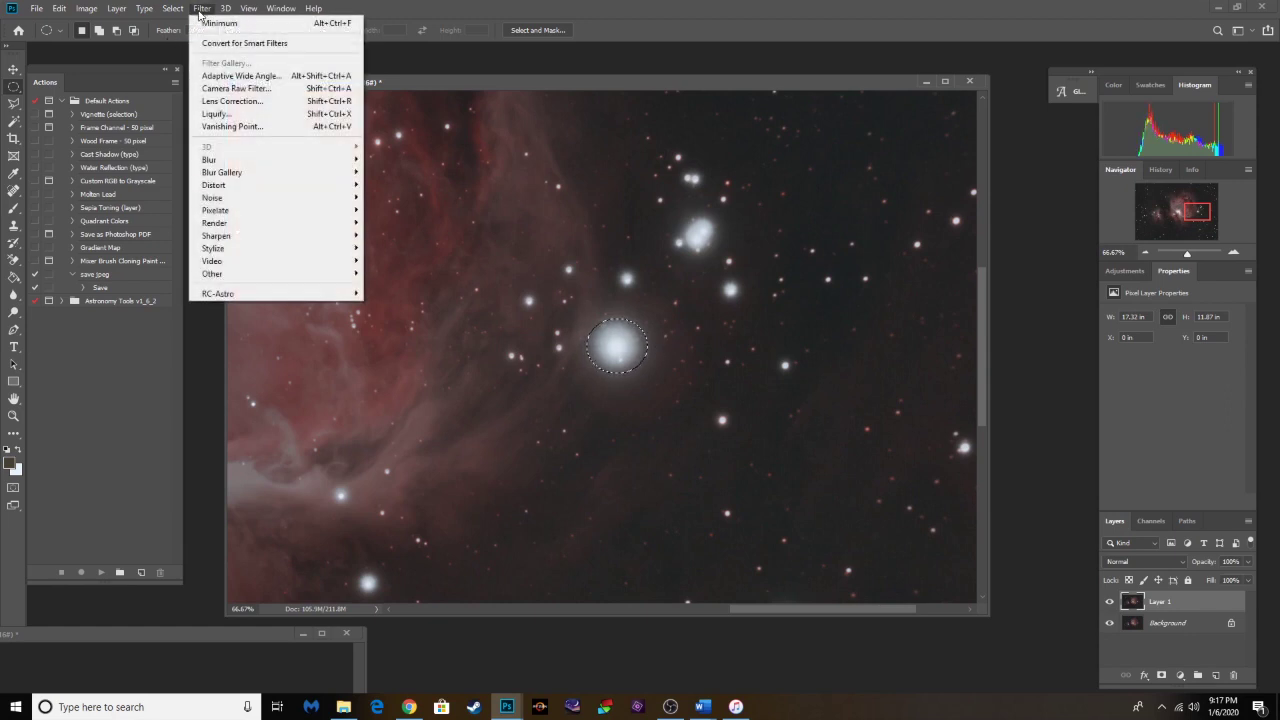
{"action": "mouse_move", "coordinate": [268, 186]}
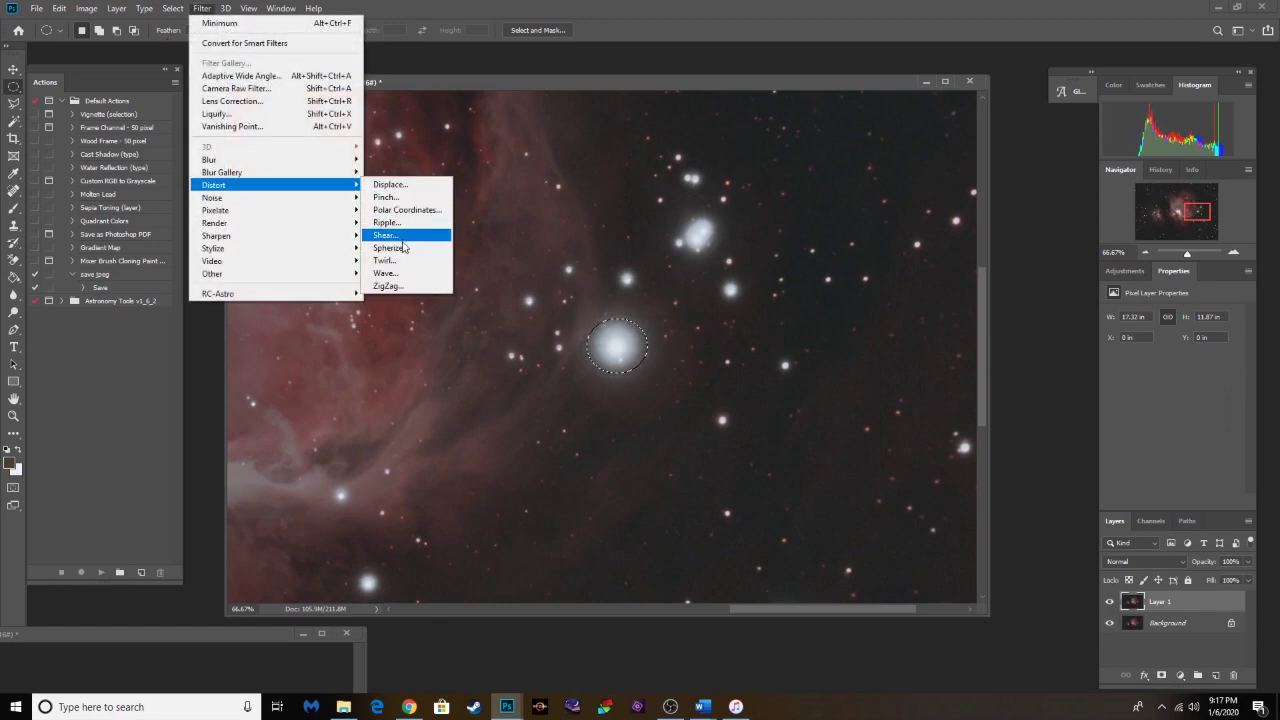
{"action": "left_click", "coordinate": [404, 249]}
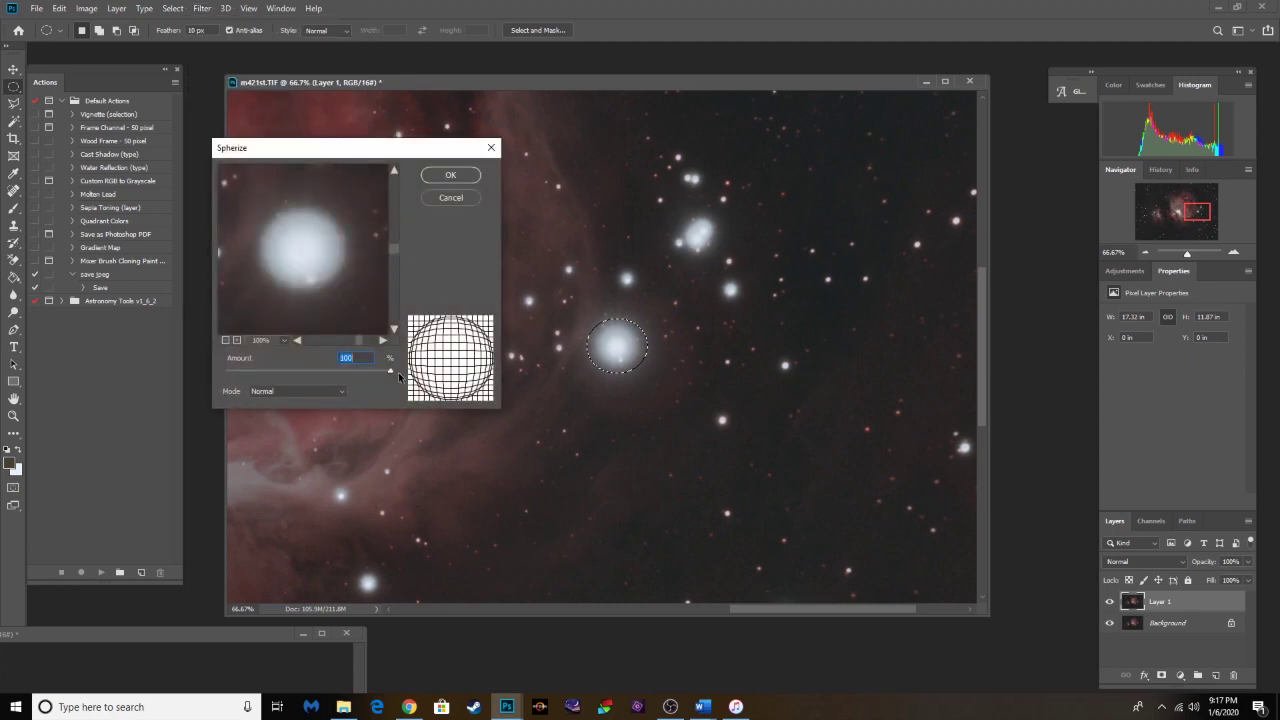
{"action": "left_click_drag", "start_coordinate": [392, 372], "coordinate": [196, 365]}
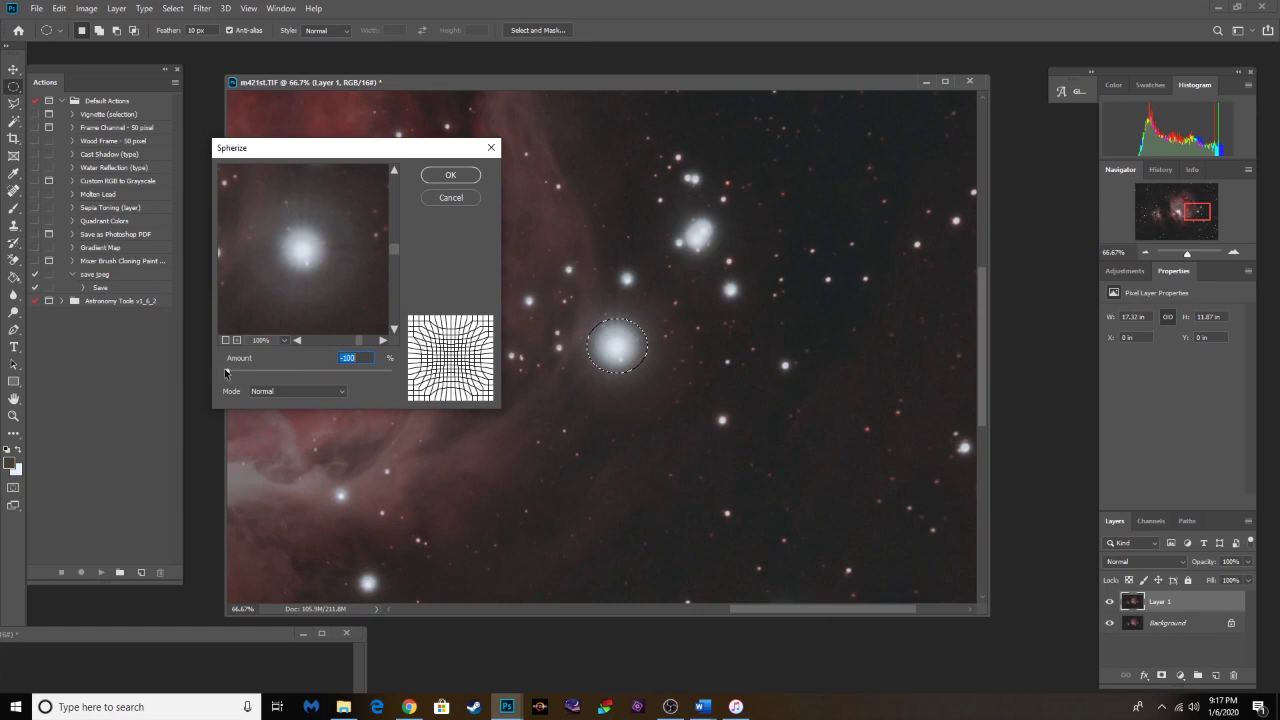
{"action": "left_click_drag", "start_coordinate": [226, 372], "coordinate": [256, 395]}
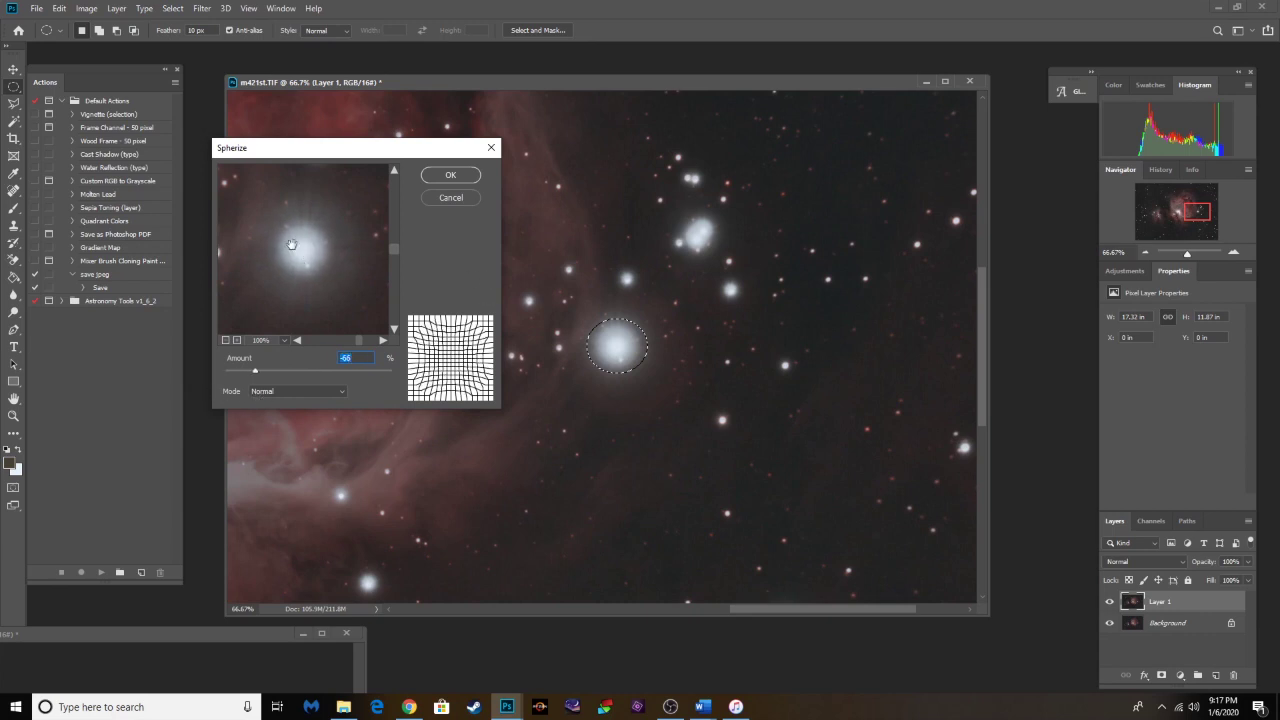
{"action": "left_click", "coordinate": [447, 177]}
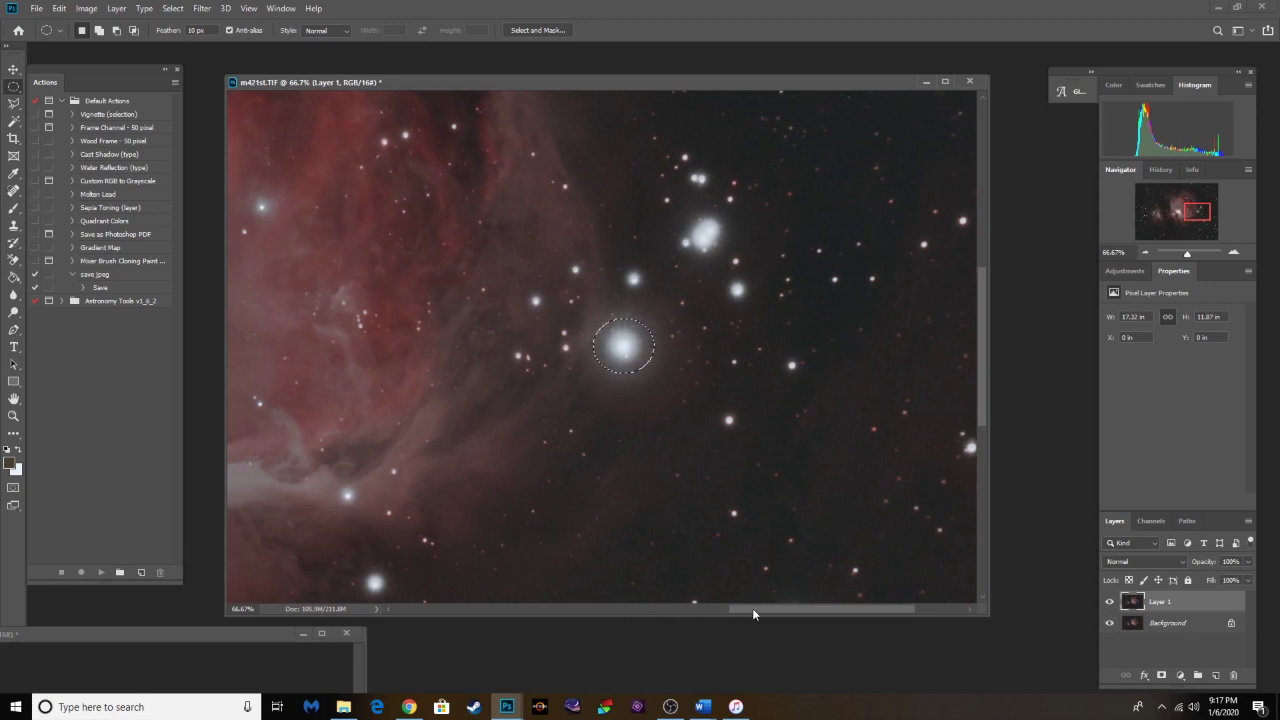
{"action": "left_click_drag", "start_coordinate": [752, 609], "coordinate": [687, 610]}
{"action": "key", "text": "ctrl+minus"}
{"action": "key", "text": "ctrl+minus"}
{"action": "key", "text": "ctrl+minus"}
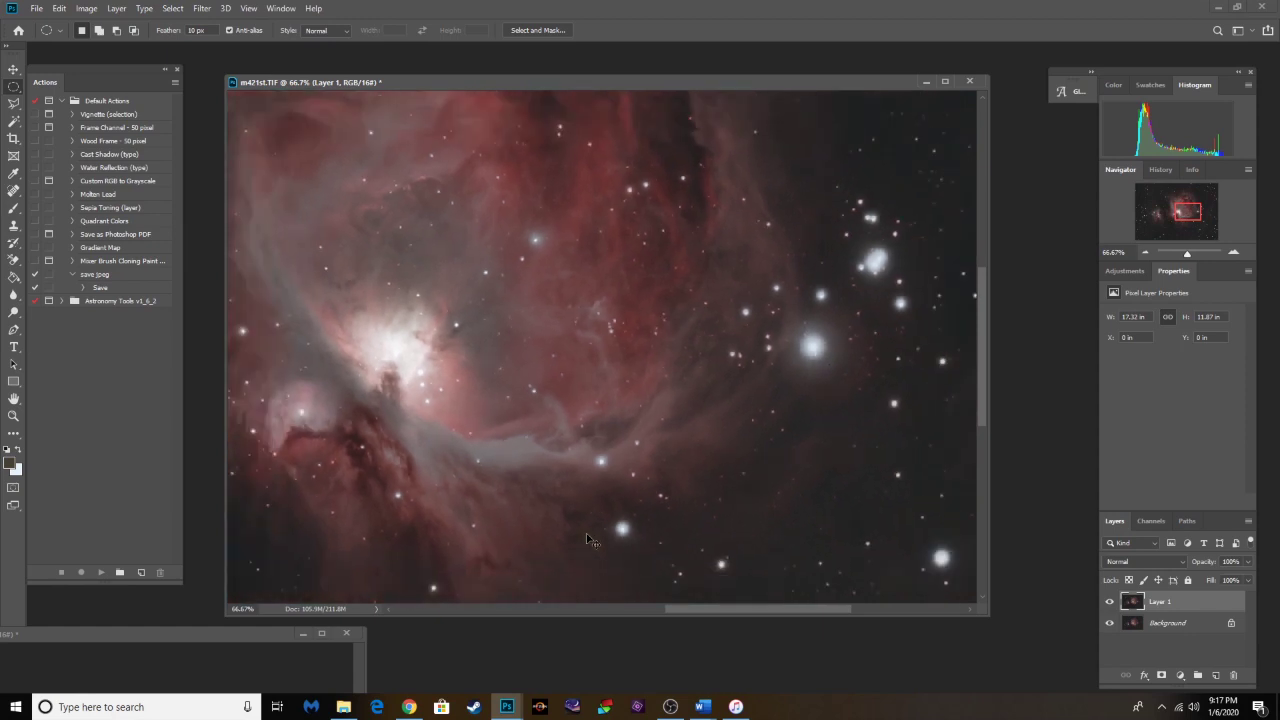
{"action": "left_click", "coordinate": [173, 8]}
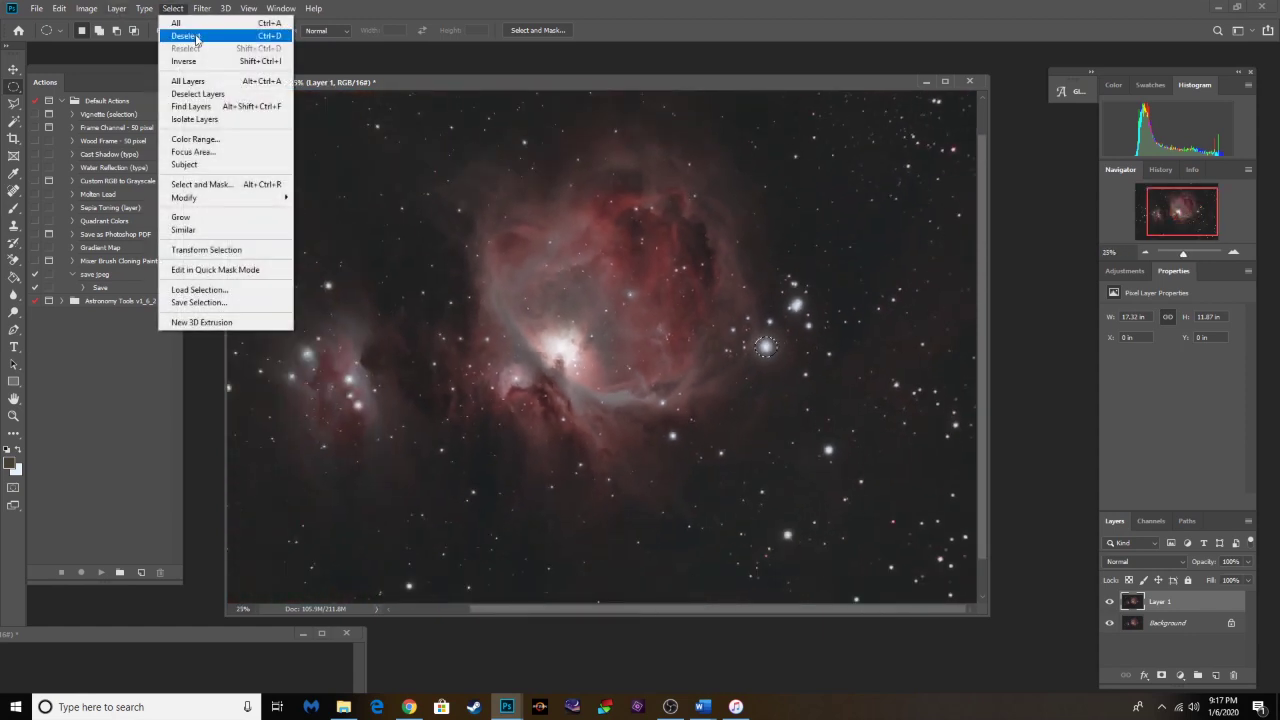
{"action": "left_click", "coordinate": [185, 35]}
Step: Compare the shrunken bright star on Layer 1 with the background by hiding and showing the layer
{"action": "left_click", "coordinate": [1109, 602]}
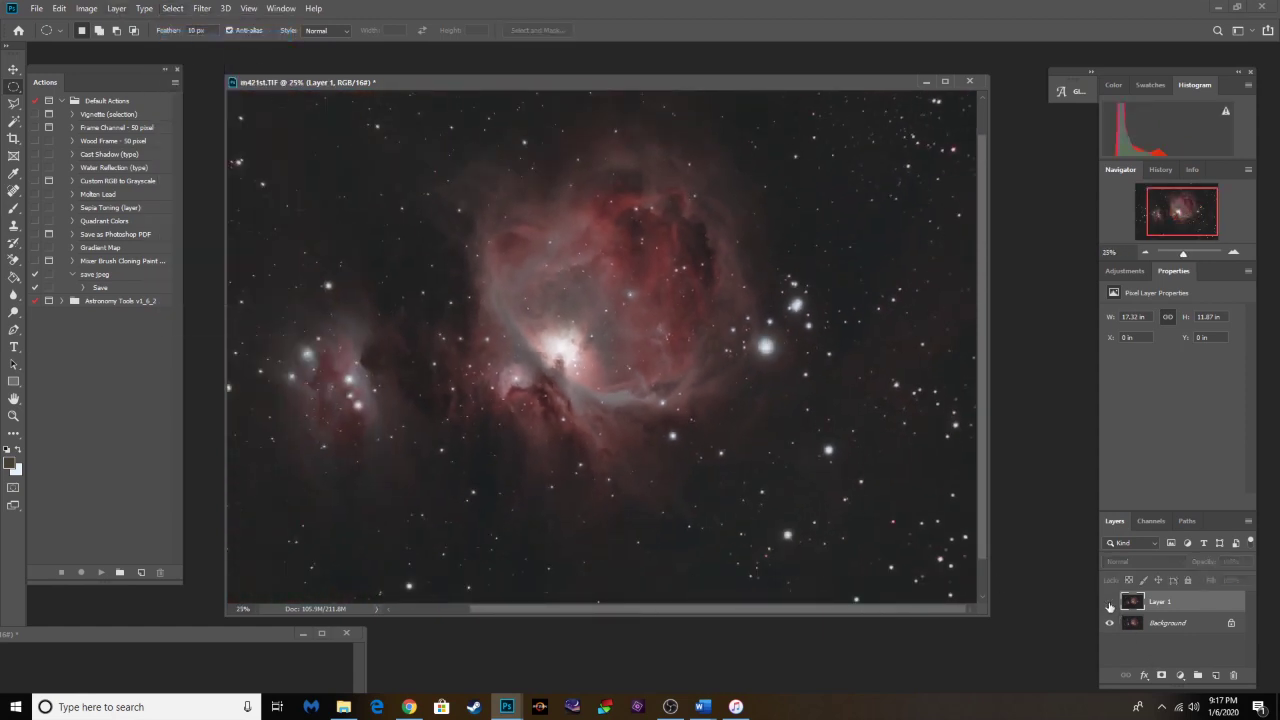
{"action": "left_click", "coordinate": [1109, 602]}
{"action": "left_click", "coordinate": [1109, 602]}
{"action": "left_click", "coordinate": [1109, 602]}
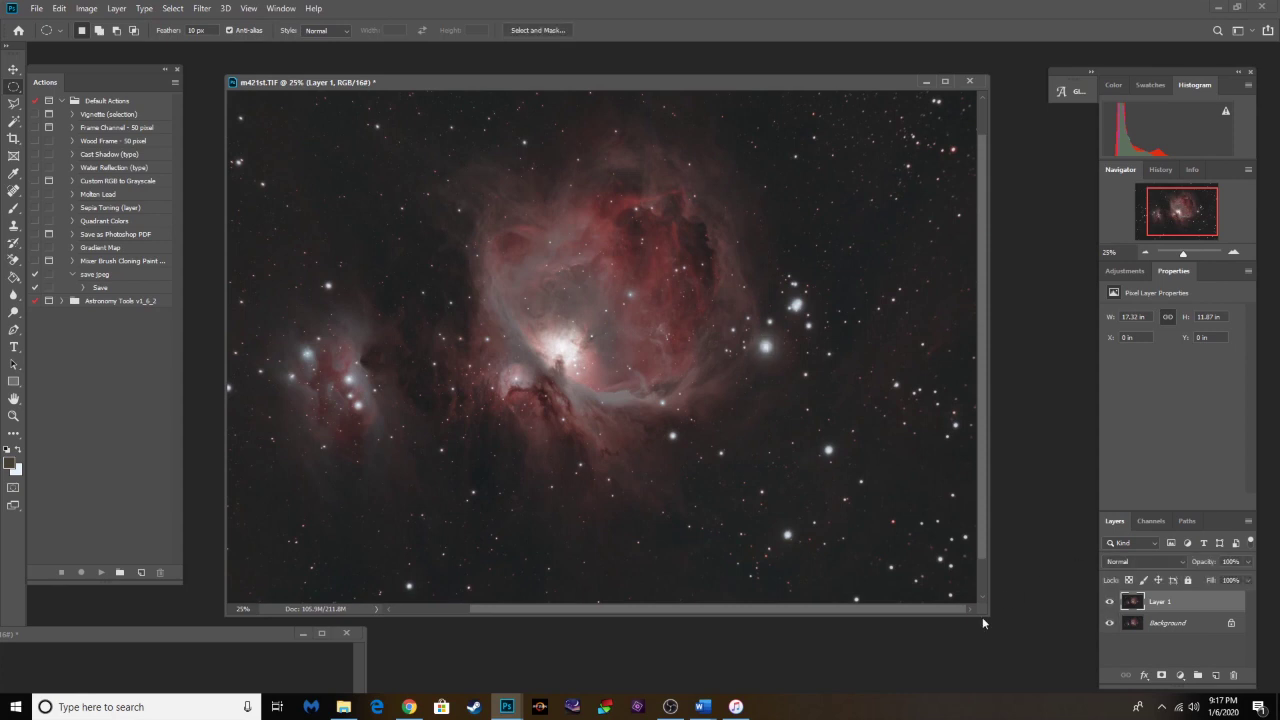
Step: Increase the master saturation of Layer 1 slightly with a Hue/Saturation adjustment
{"action": "left_click_drag", "start_coordinate": [990, 617], "coordinate": [1013, 636]}
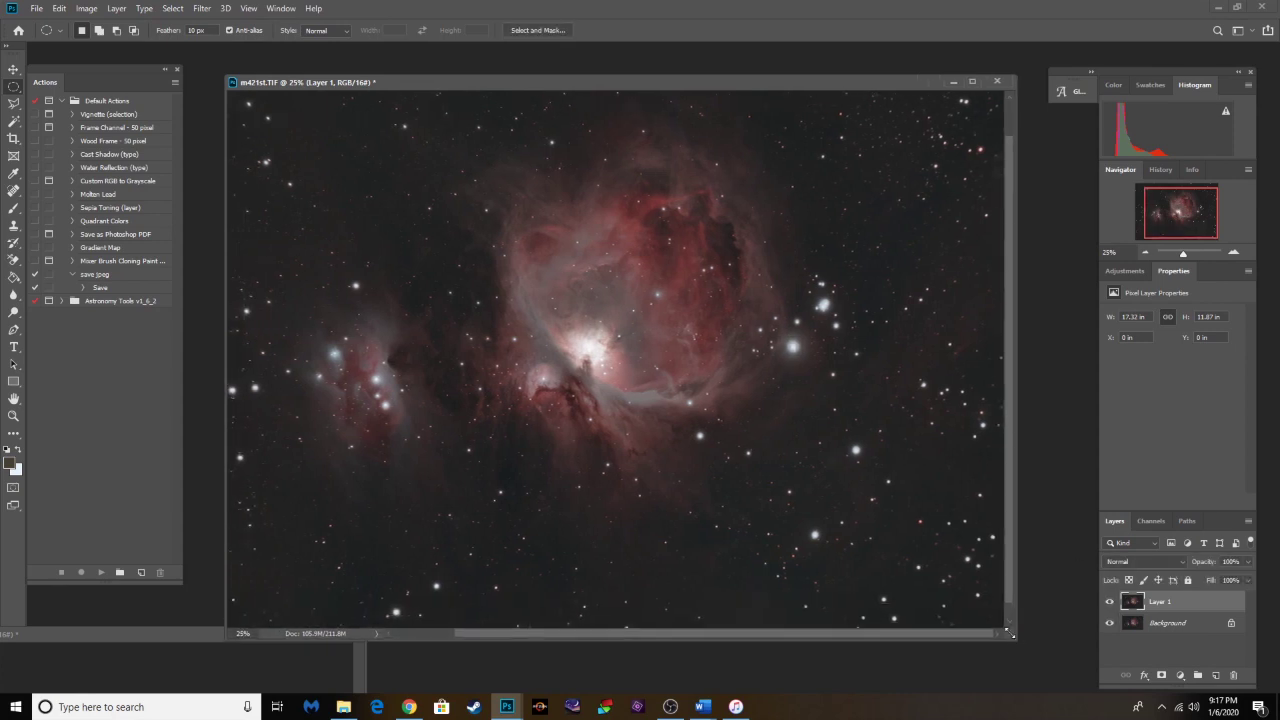
{"action": "key", "text": "ctrl+minus"}
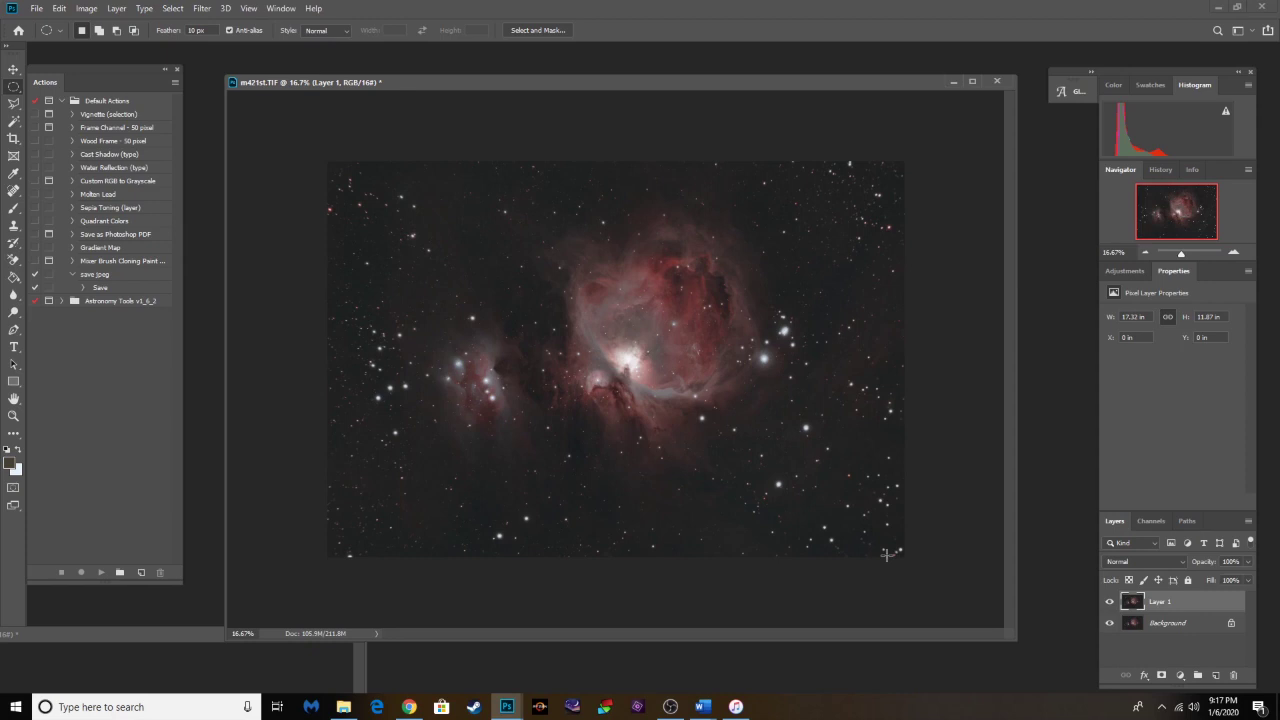
{"action": "left_click_drag", "start_coordinate": [542, 85], "coordinate": [524, 81]}
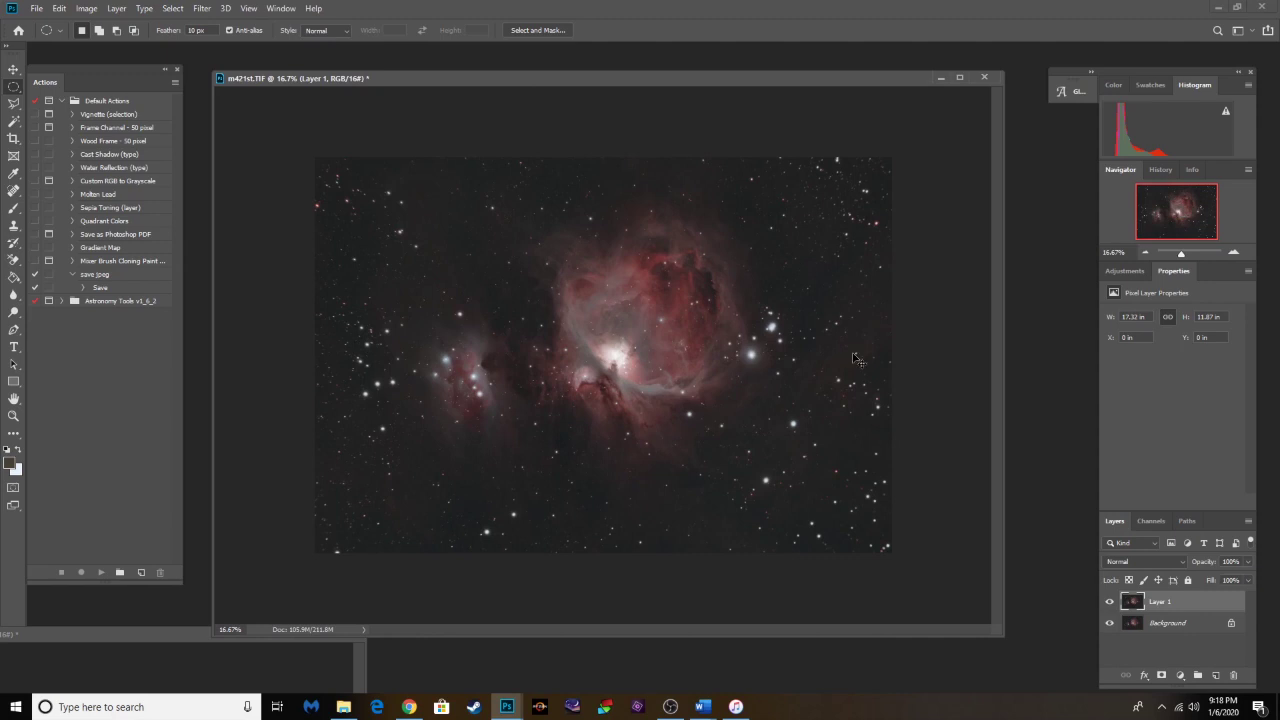
{"action": "key", "text": "ctrl+u"}
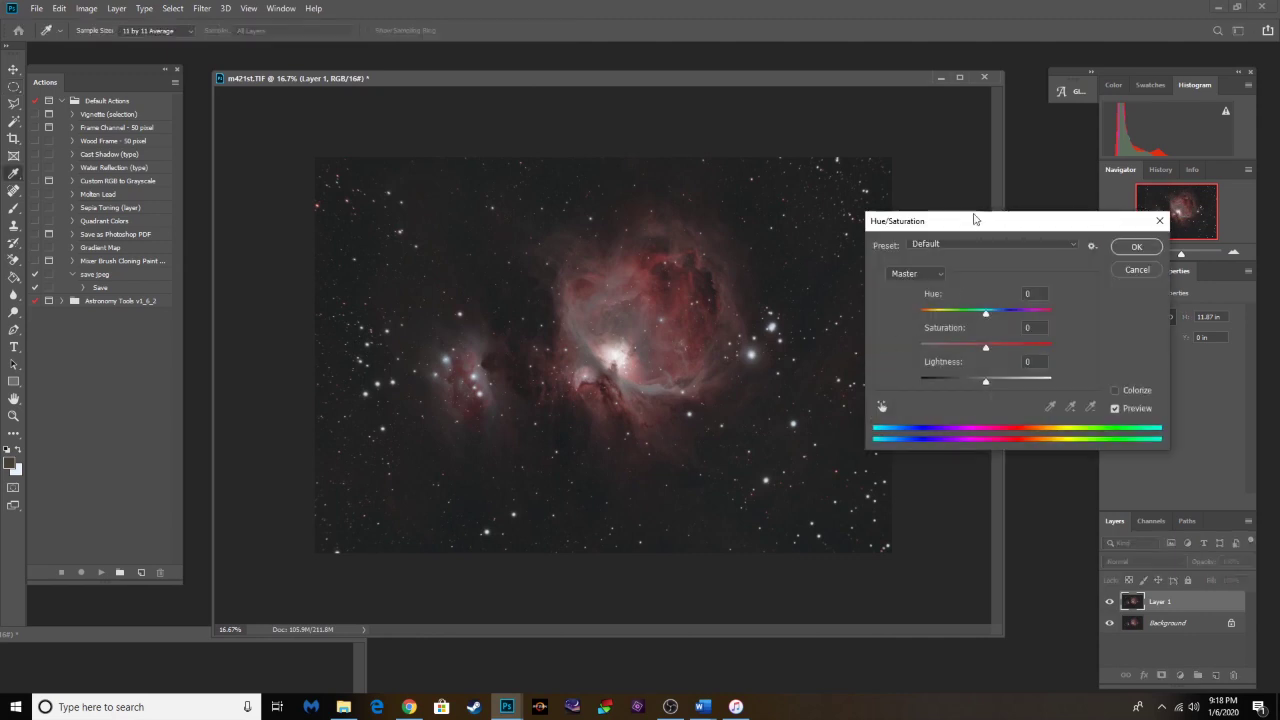
{"action": "left_click_drag", "start_coordinate": [975, 219], "coordinate": [945, 217]}
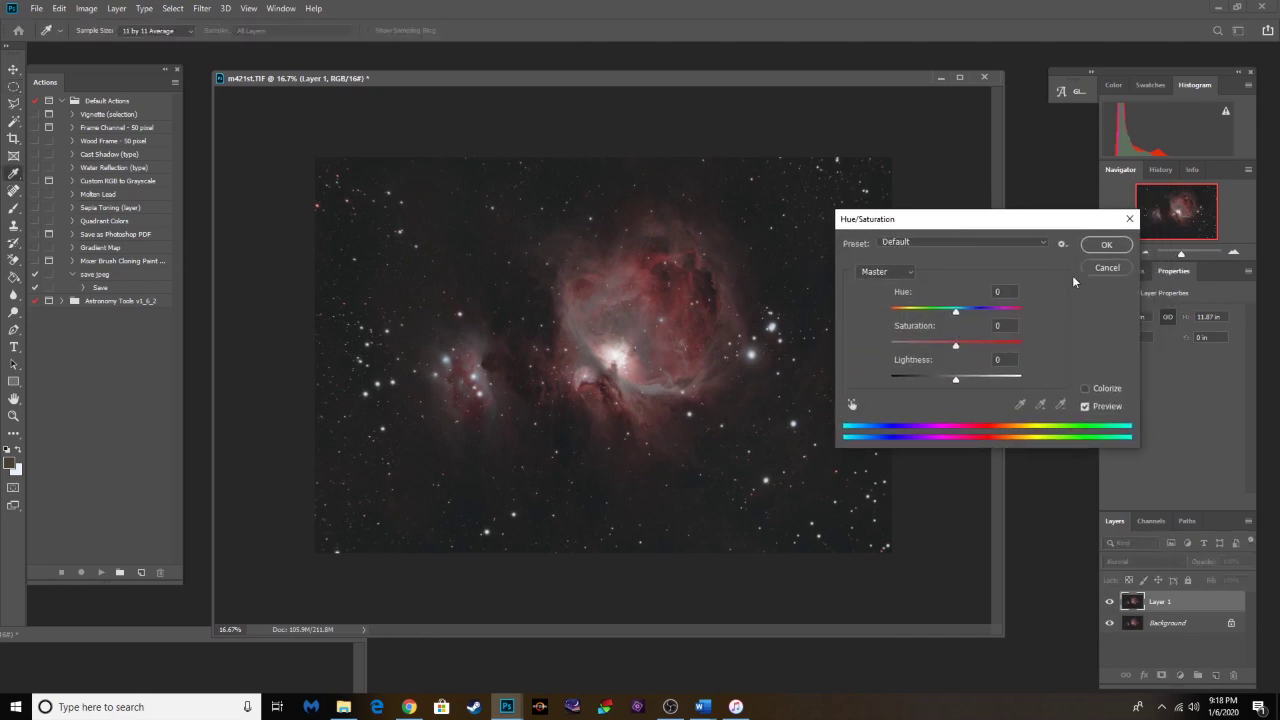
{"action": "left_click_drag", "start_coordinate": [933, 229], "coordinate": [928, 231]}
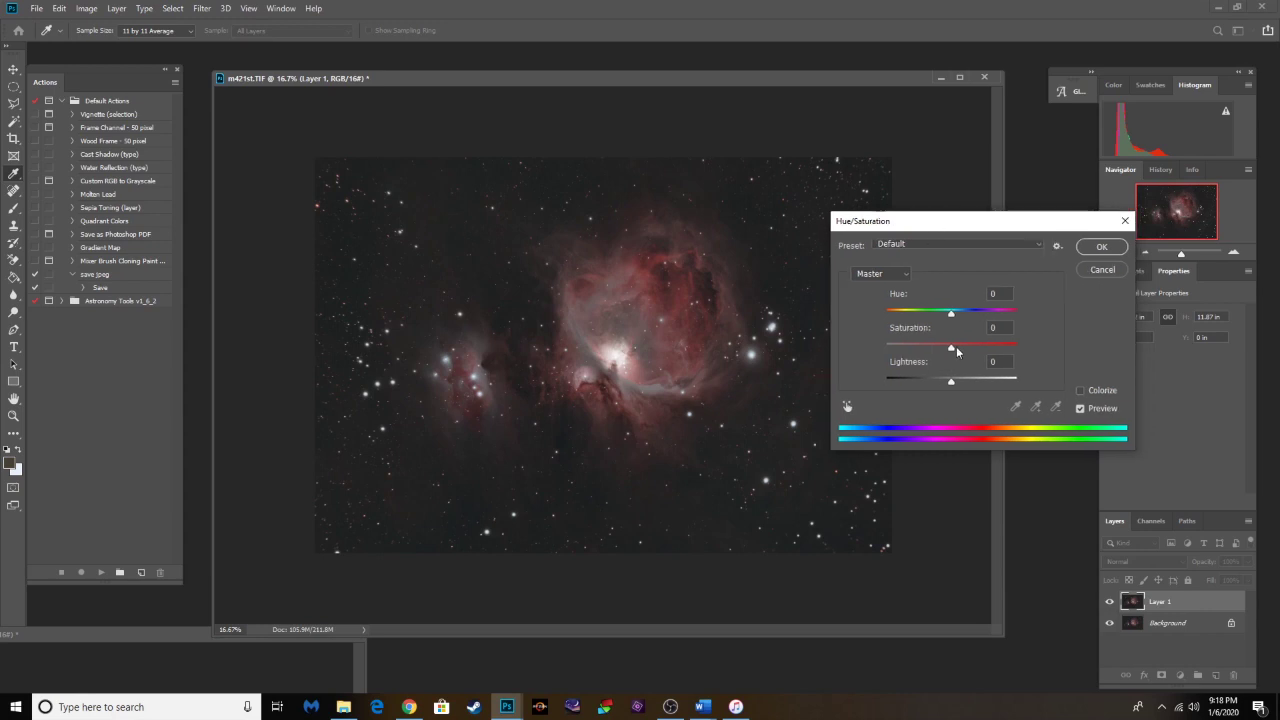
{"action": "left_click_drag", "start_coordinate": [952, 349], "coordinate": [962, 354]}
{"action": "left_click", "coordinate": [1101, 251]}
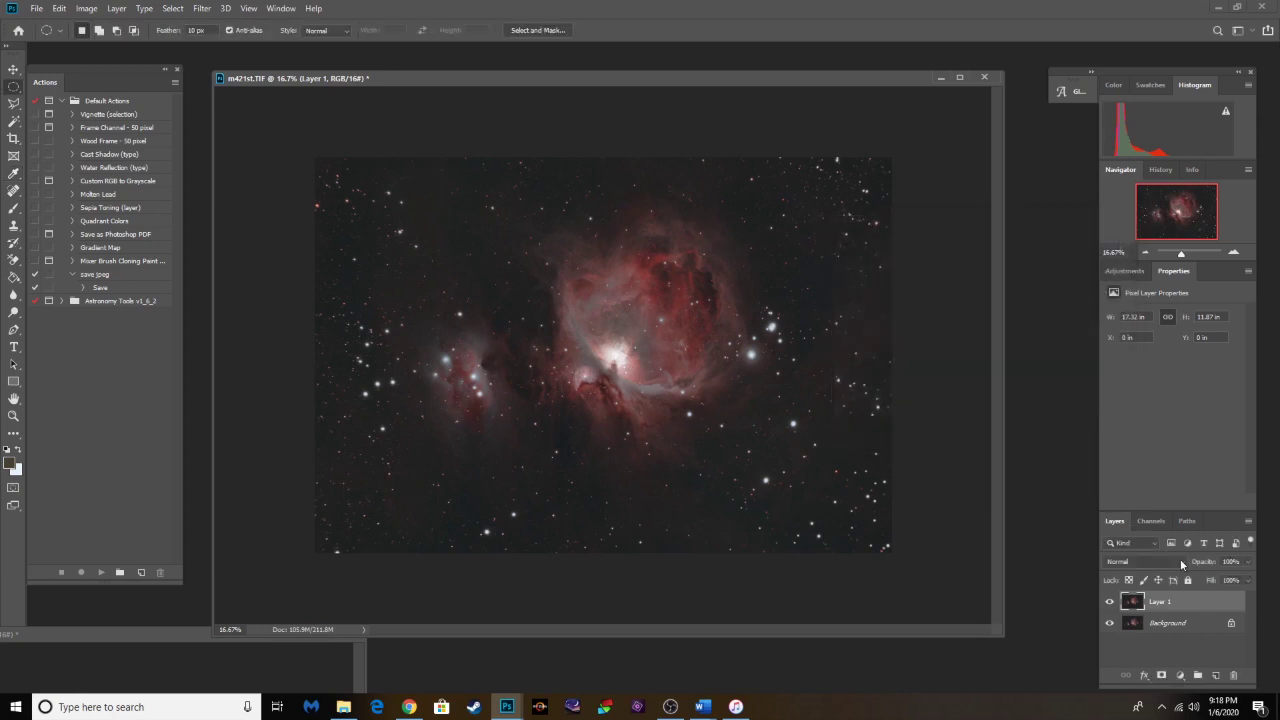
Step: Set Layer 1's blend mode to Color and apply a Gaussian Blur with a radius of 2 pixels
{"action": "left_click", "coordinate": [1180, 559]}
{"action": "left_click", "coordinate": [1127, 675]}
{"action": "left_click", "coordinate": [202, 9]}
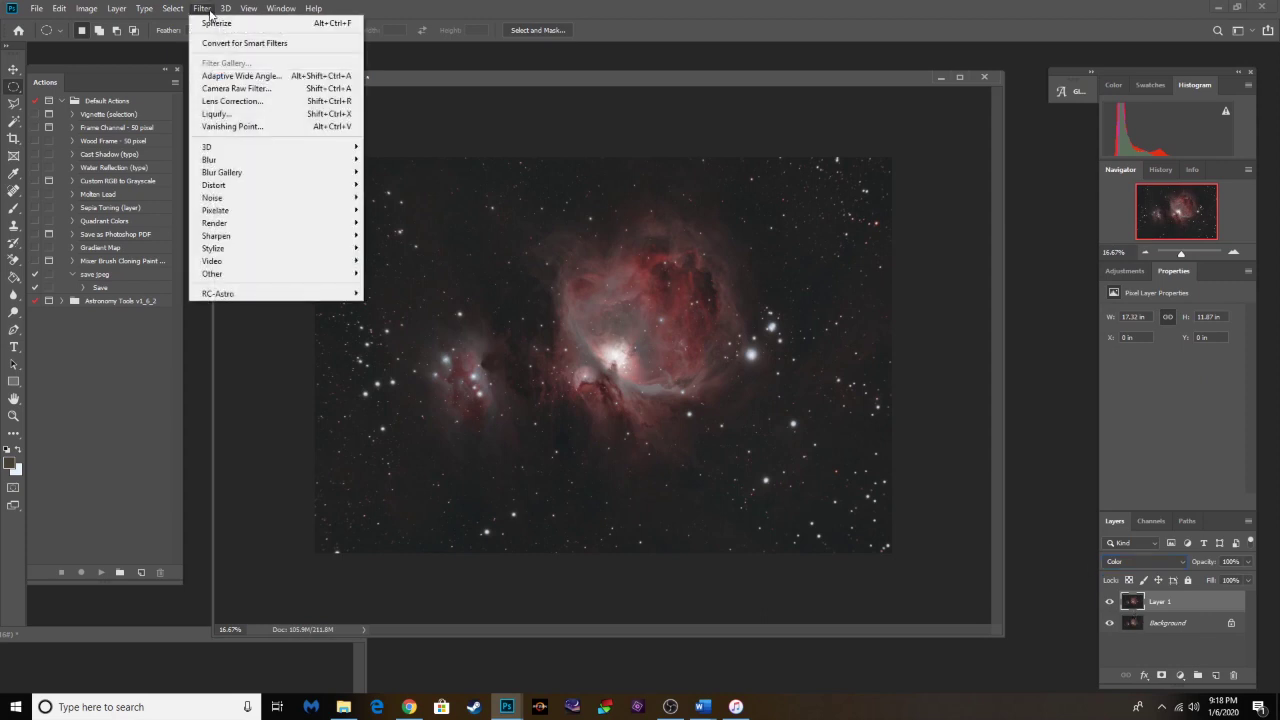
{"action": "mouse_move", "coordinate": [249, 161]}
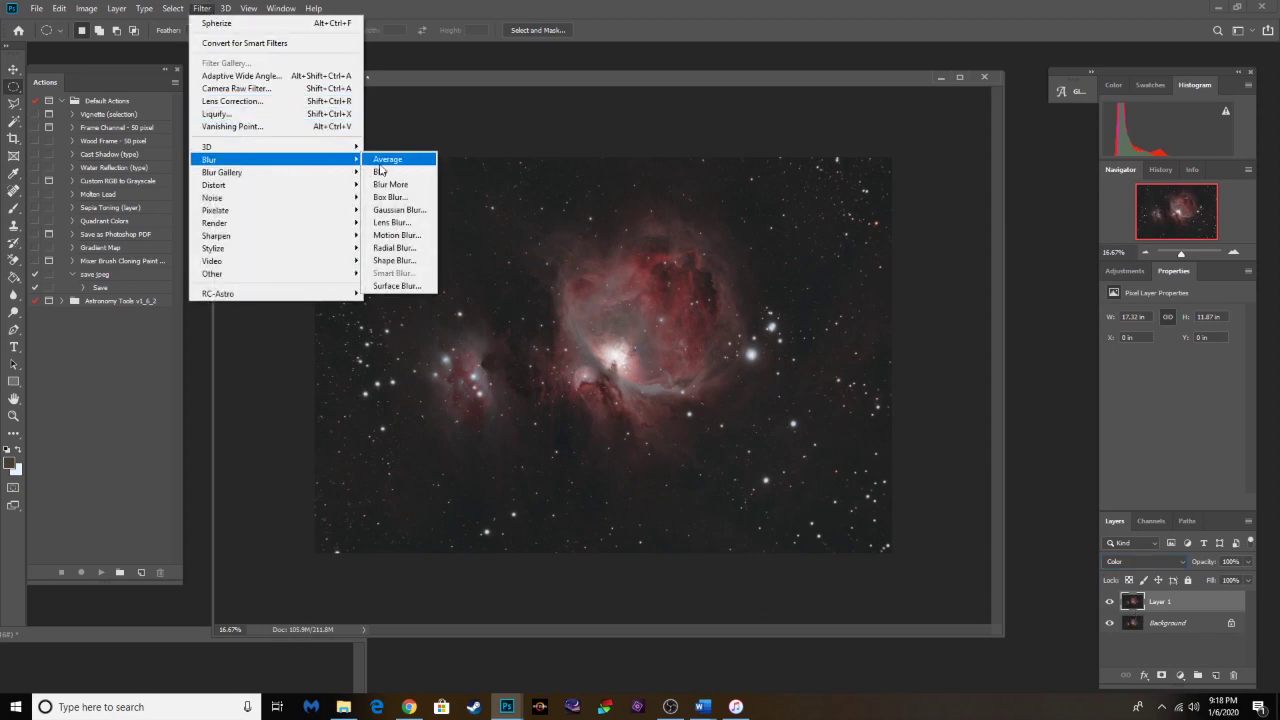
{"action": "left_click", "coordinate": [400, 209]}
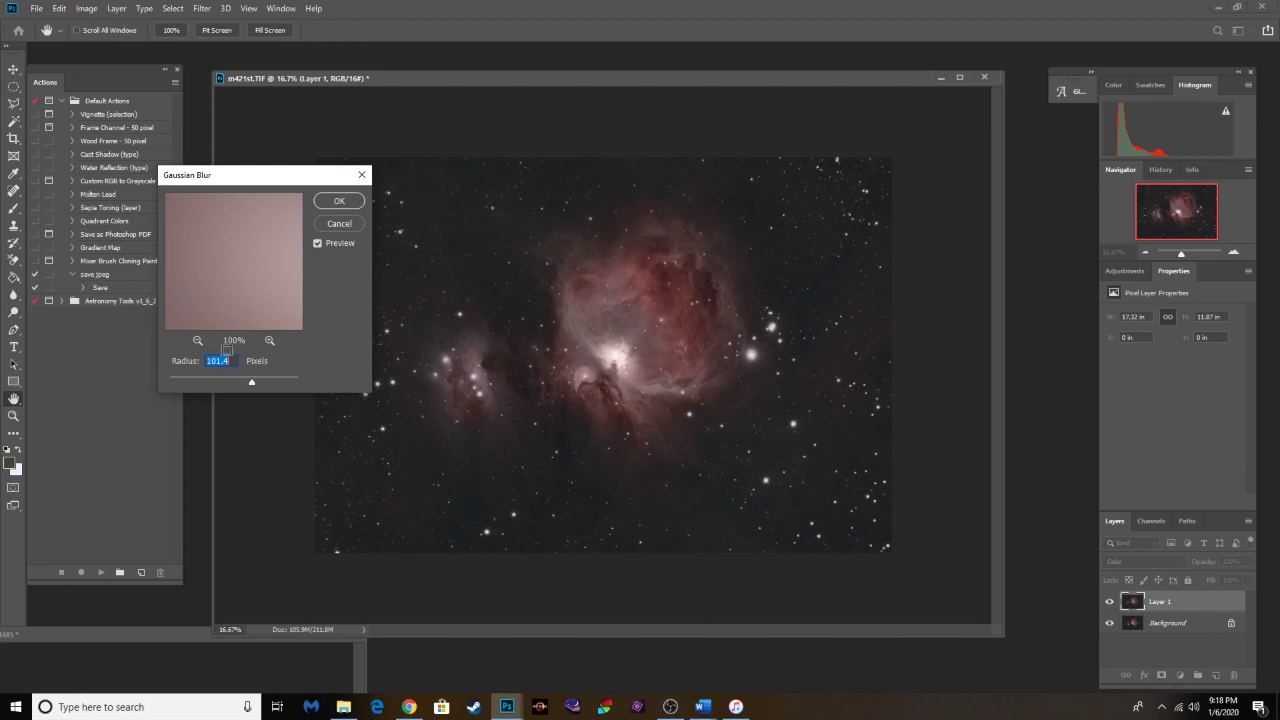
{"action": "type", "text": "2"}
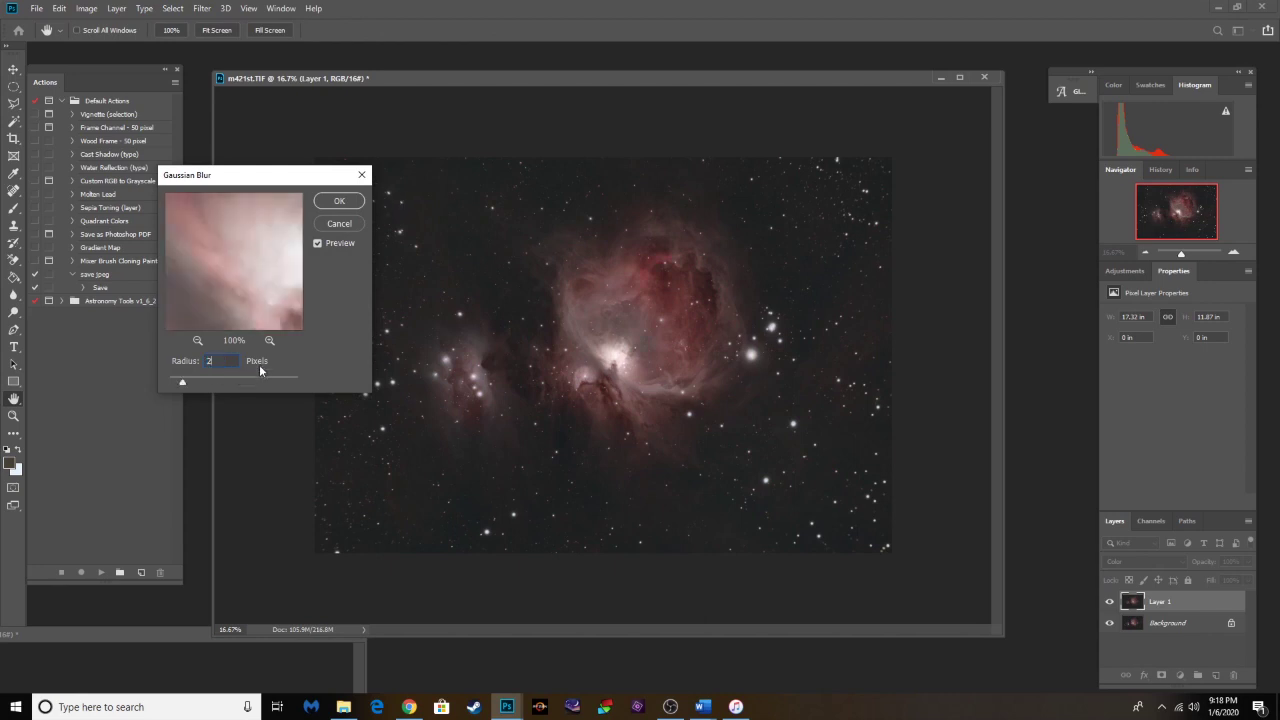
{"action": "left_click", "coordinate": [337, 204]}
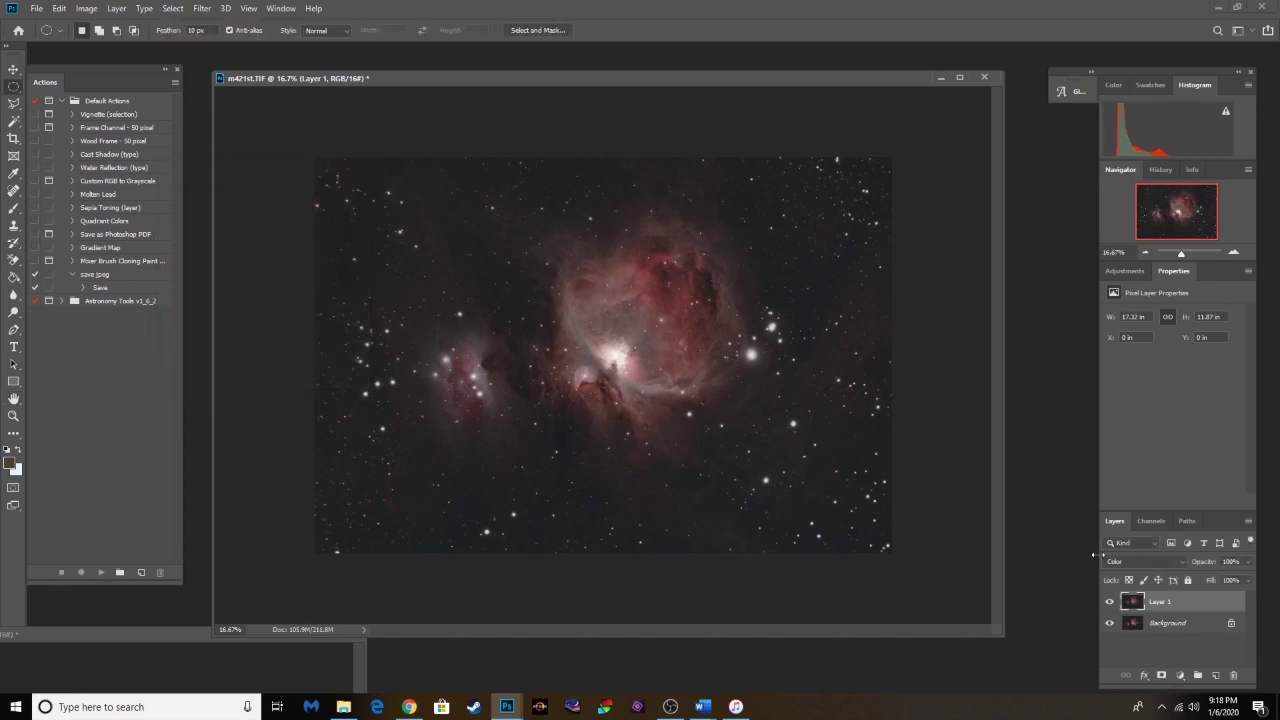
Step: Add a Curves adjustment layer above the Background and set its white point to input 255, output 245
{"action": "left_click", "coordinate": [1136, 628]}
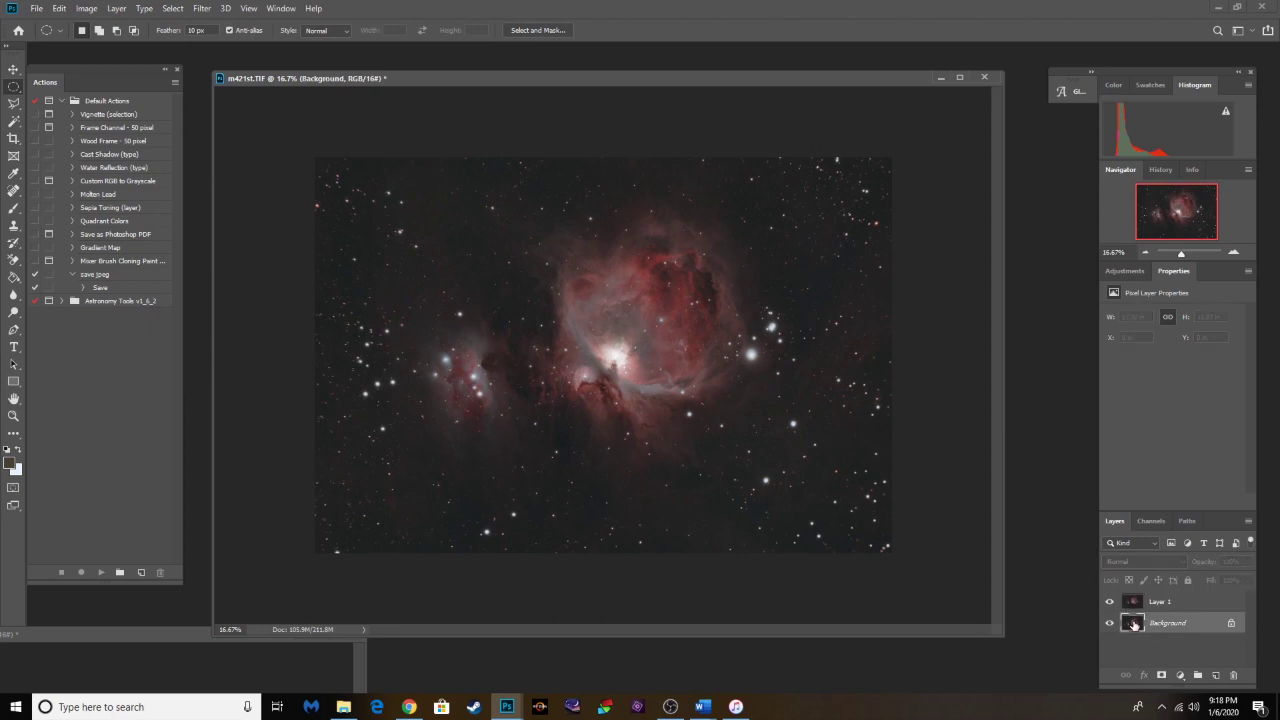
{"action": "left_click", "coordinate": [1124, 271]}
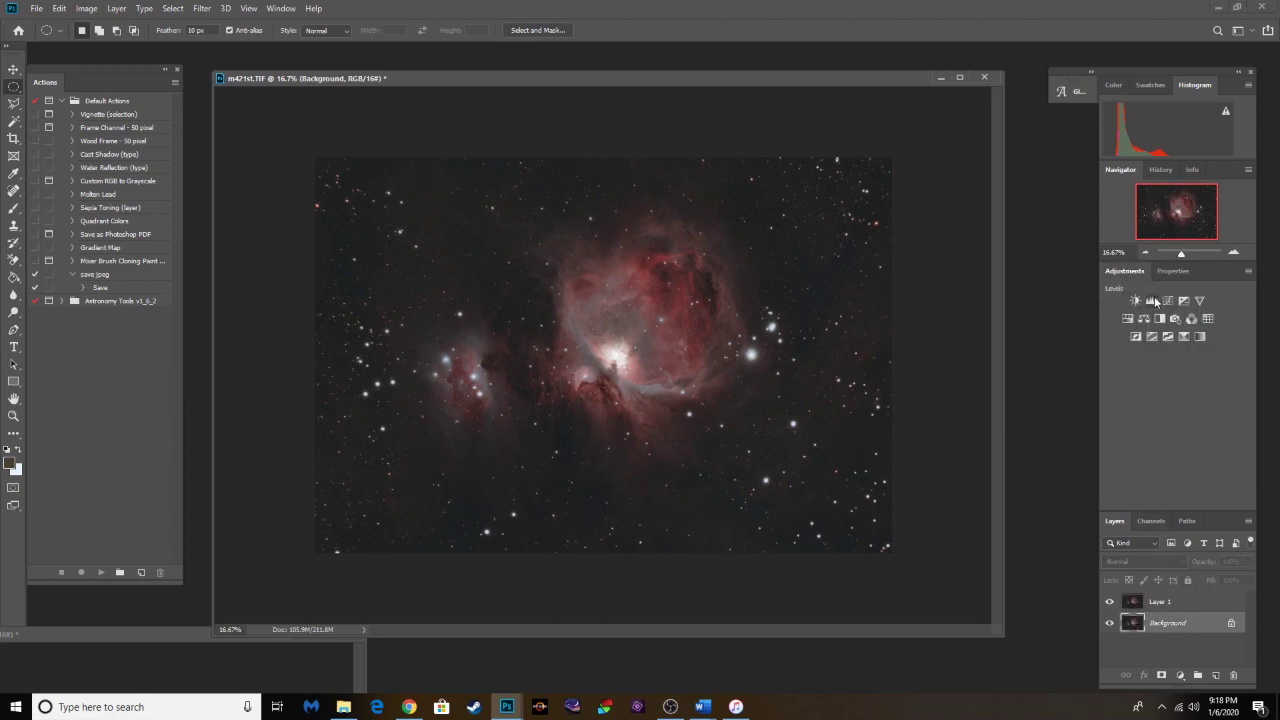
{"action": "left_click", "coordinate": [1167, 300]}
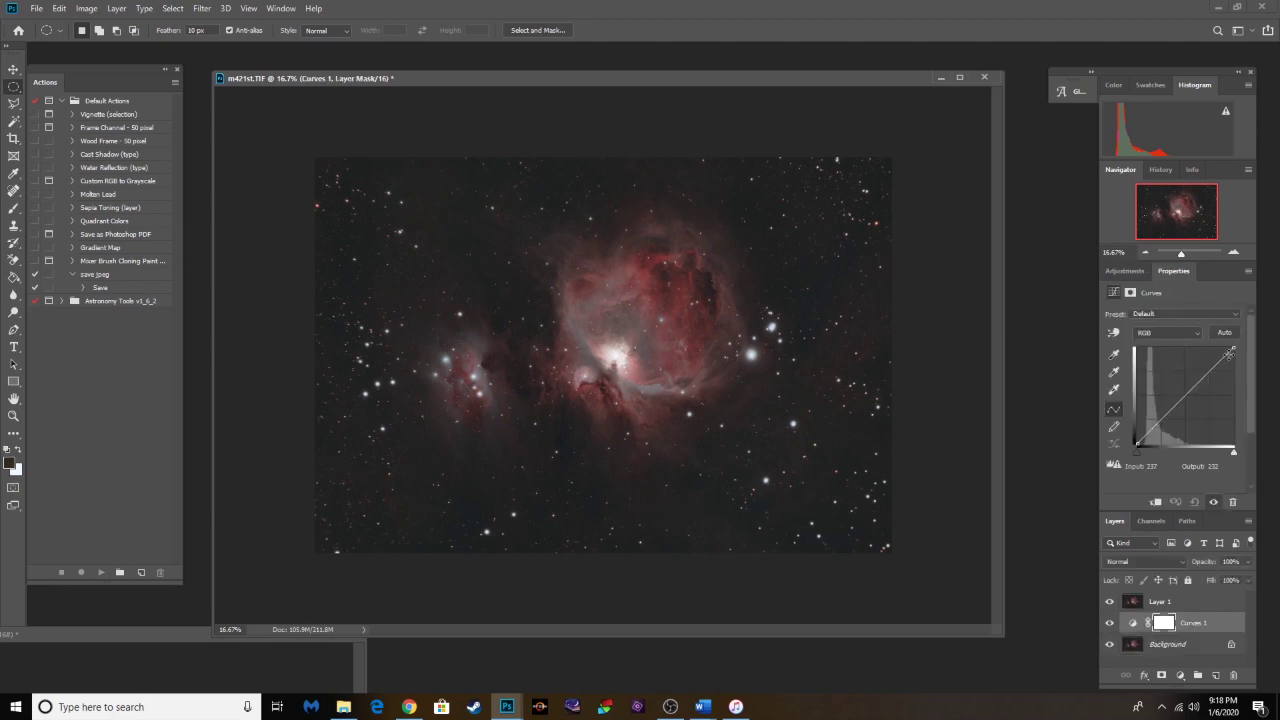
{"action": "left_click", "coordinate": [1232, 349]}
{"action": "key", "text": "Return"}
{"action": "key", "text": "shift+Down"}
{"action": "type", "text": "24"}
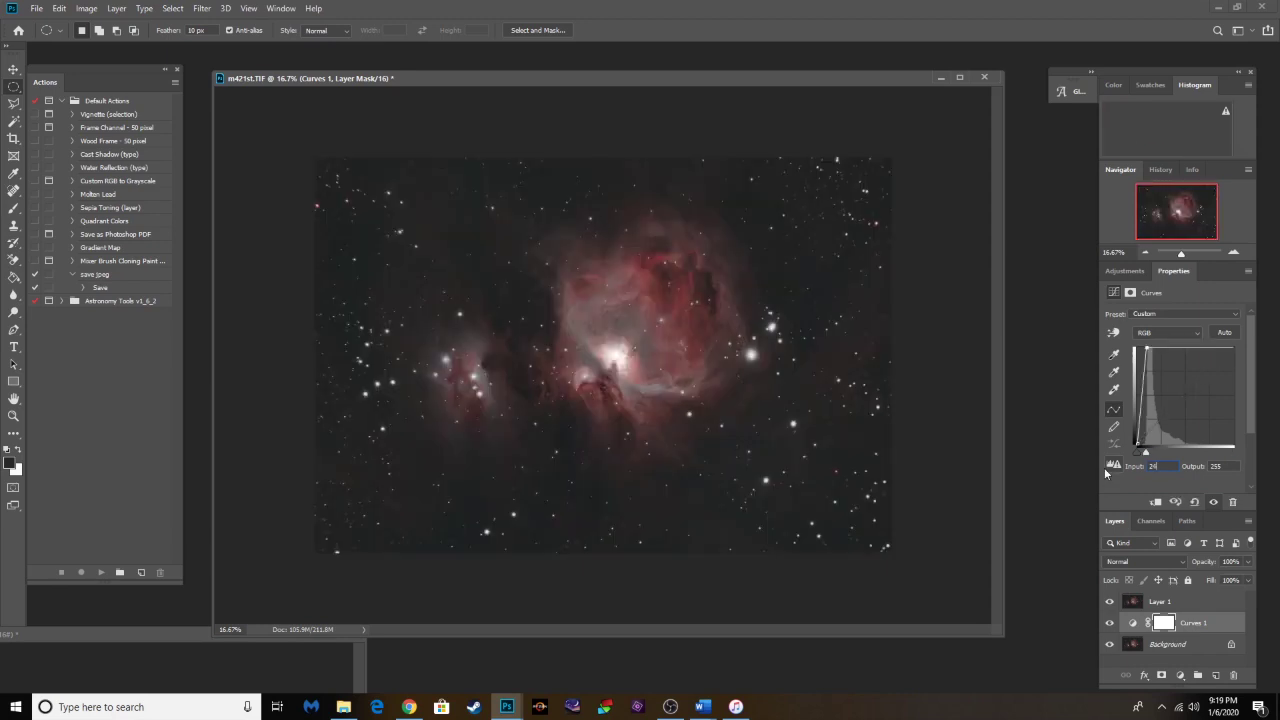
{"action": "type", "text": "255"}
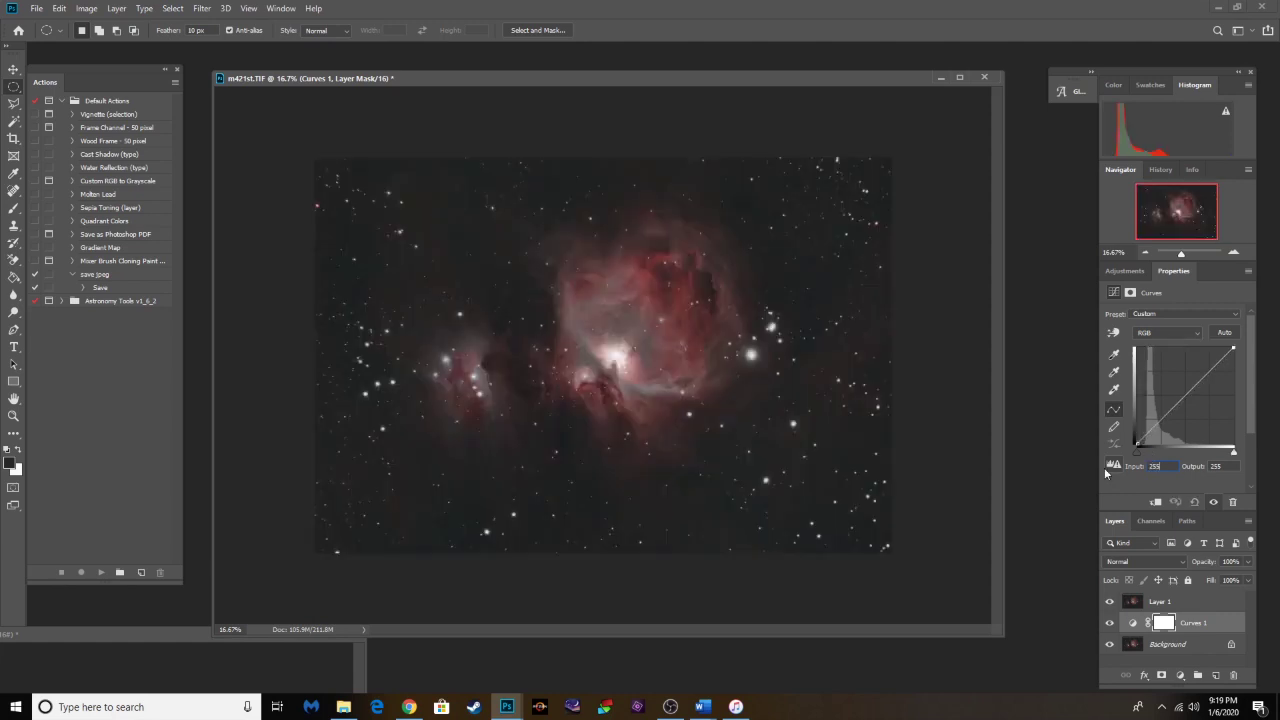
{"action": "left_click", "coordinate": [1217, 467]}
{"action": "type", "text": "245"}
Step: Add a midpoint to the curve at input 128, output 128, and toggle the Curves layer to compare
{"action": "left_click", "coordinate": [1186, 396]}
{"action": "left_click", "coordinate": [1231, 462]}
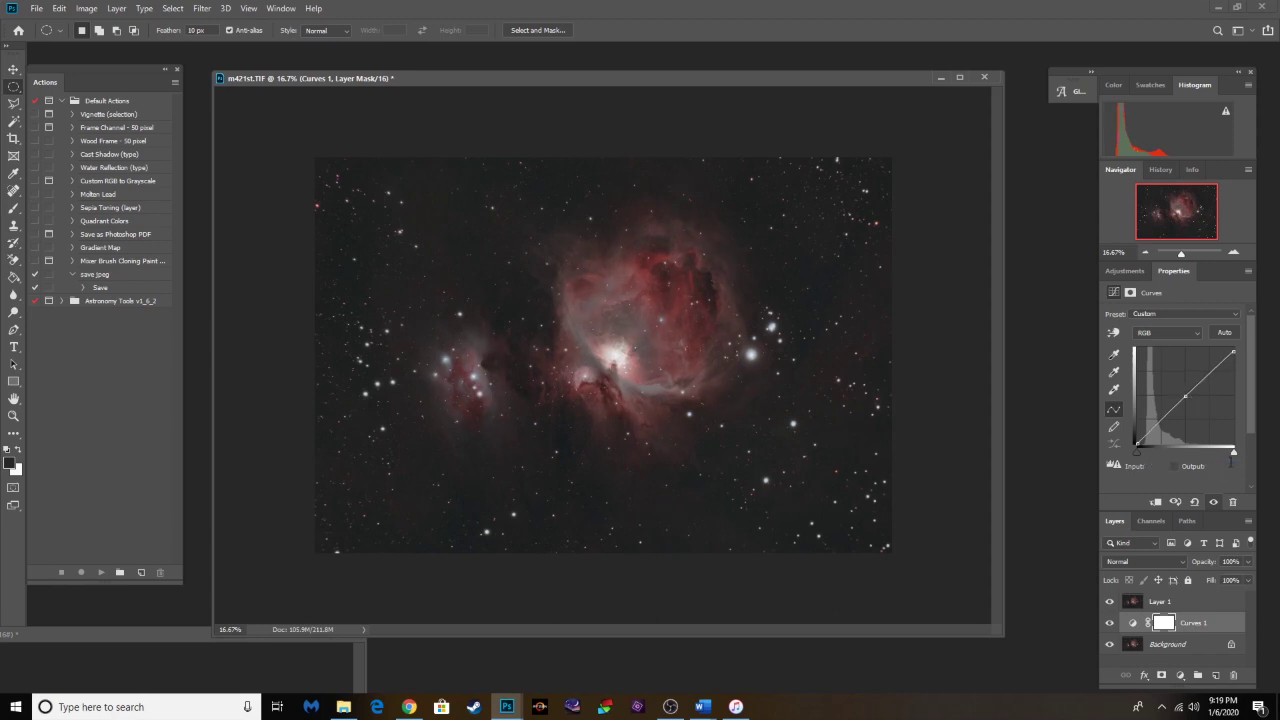
{"action": "left_click", "coordinate": [1186, 396]}
{"action": "left_click_drag", "start_coordinate": [1185, 396], "coordinate": [1185, 397]}
{"action": "type", "text": "128"}
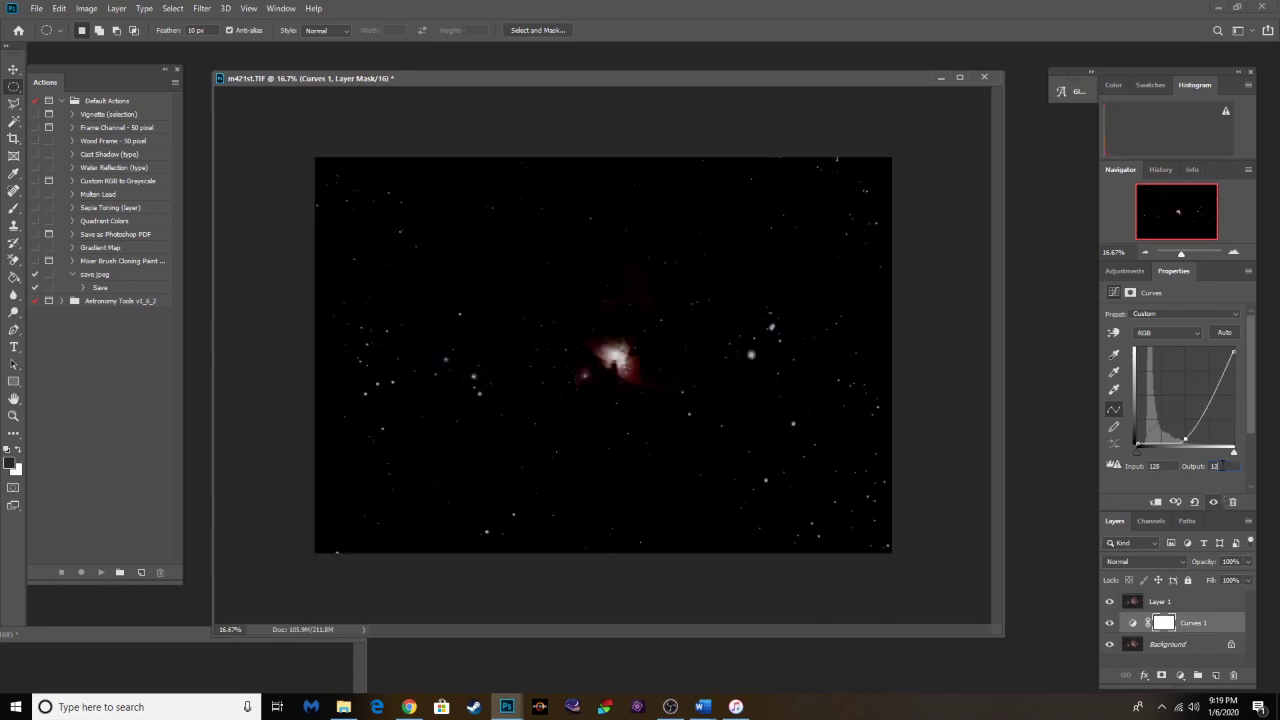
{"action": "left_click", "coordinate": [1108, 623]}
{"action": "left_click", "coordinate": [1108, 623]}
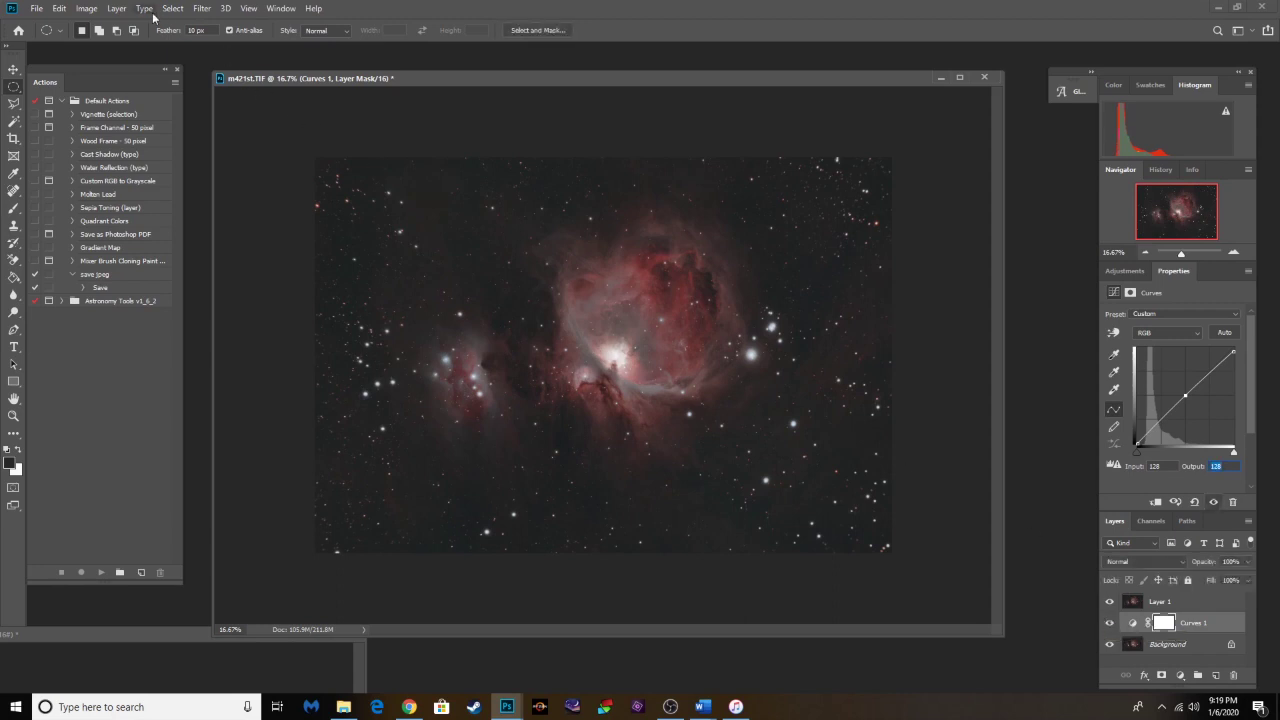
Step: Flatten the image and duplicate the background onto a new layer
{"action": "left_click", "coordinate": [116, 8]}
{"action": "left_click", "coordinate": [164, 516]}
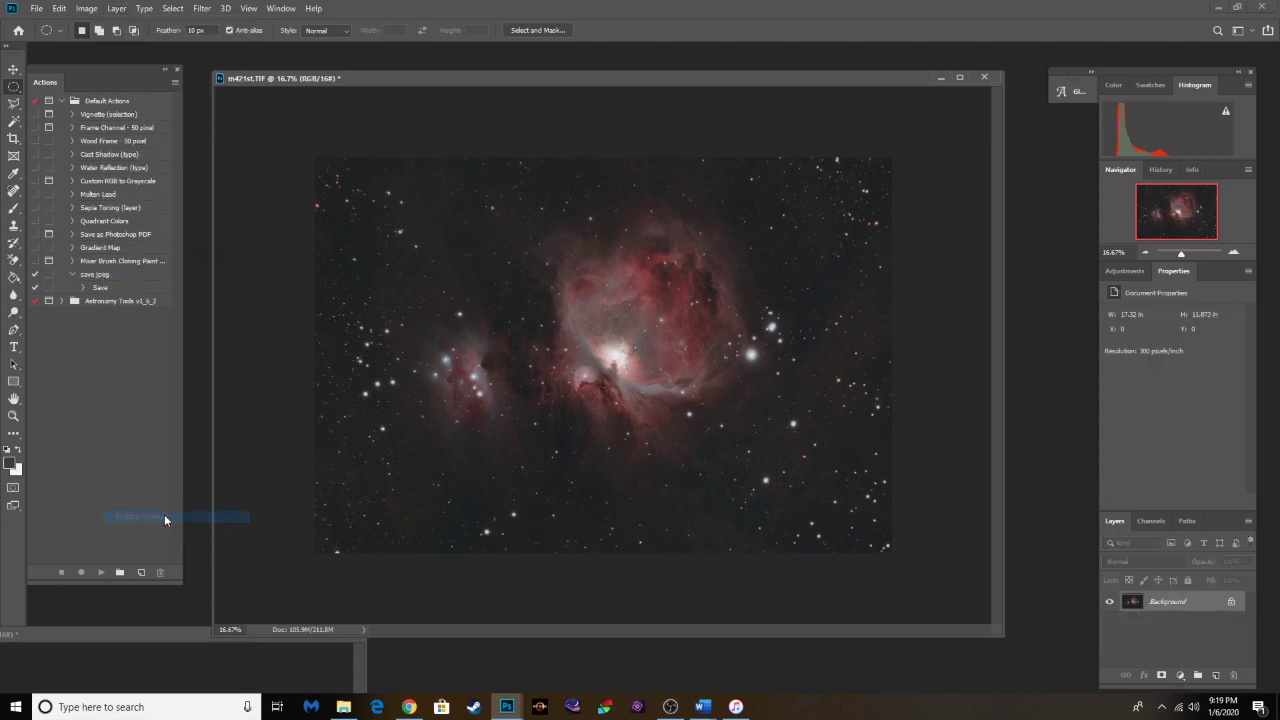
{"action": "key", "text": "ctrl+j"}
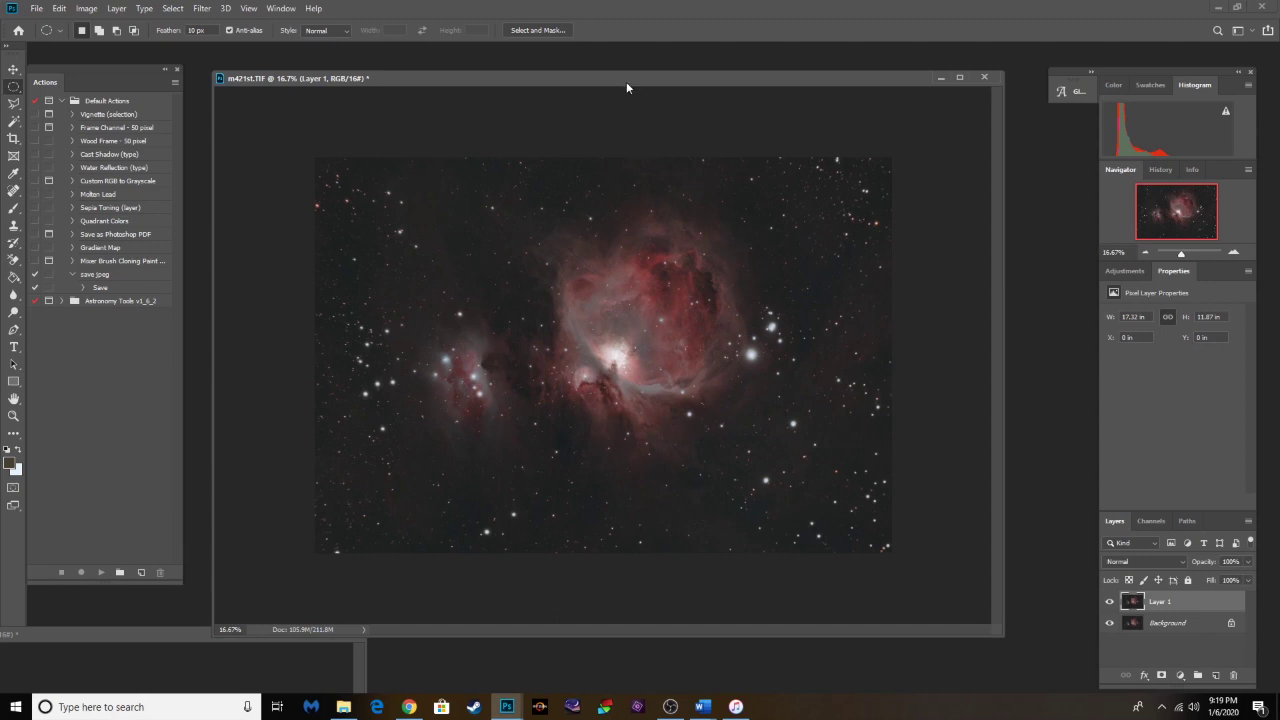
{"action": "left_click_drag", "start_coordinate": [626, 81], "coordinate": [633, 88]}
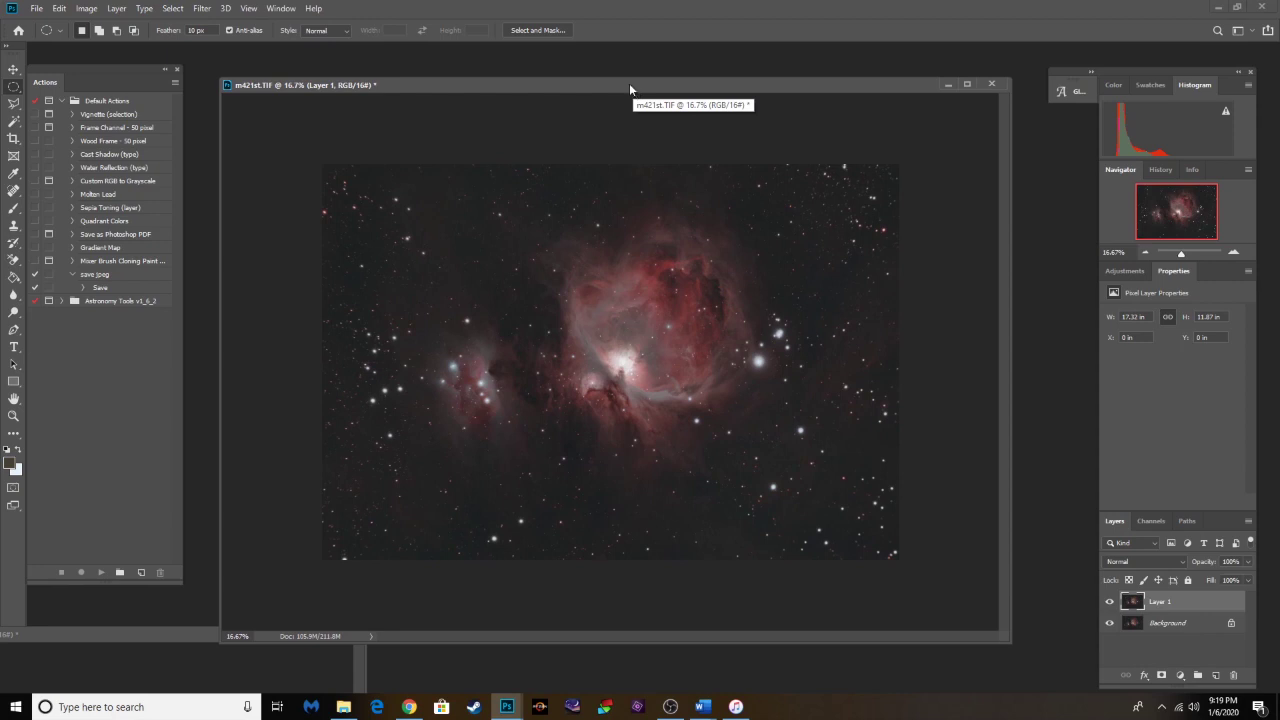
{"action": "left_click_drag", "start_coordinate": [629, 88], "coordinate": [631, 87]}
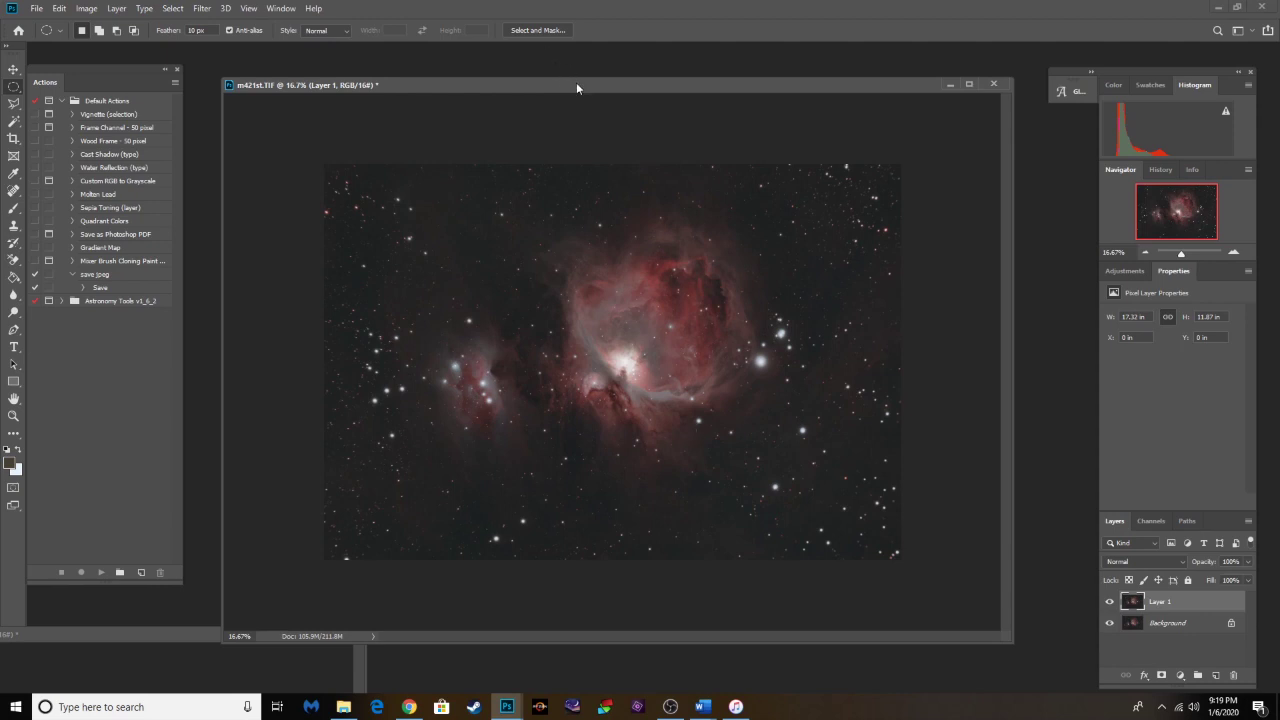
{"action": "mouse_move", "coordinate": [576, 88]}
{"action": "left_mouse_down"}
{"action": "mouse_move", "coordinate": [564, 78]}
{"action": "mouse_move", "coordinate": [574, 84]}
{"action": "left_mouse_up"}
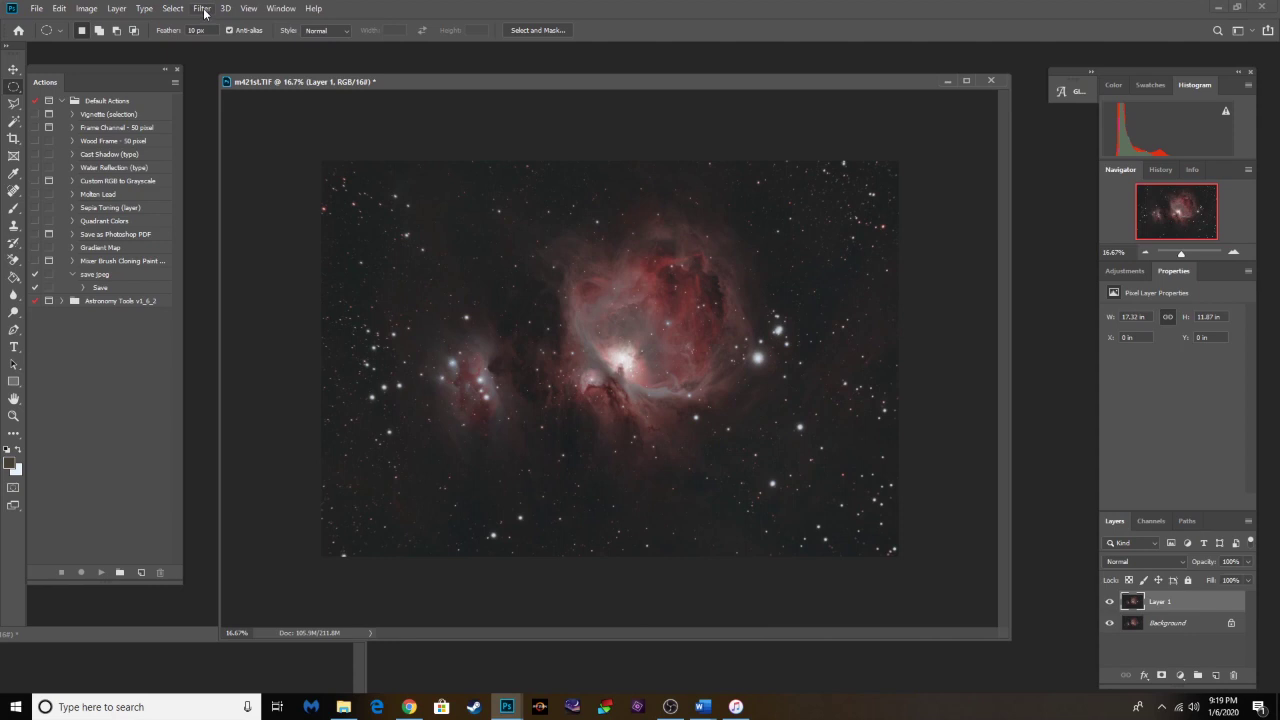
Step: Open the Camera Raw Filter on Layer 1 and show its sharpening and noise reduction settings
{"action": "left_click", "coordinate": [203, 9]}
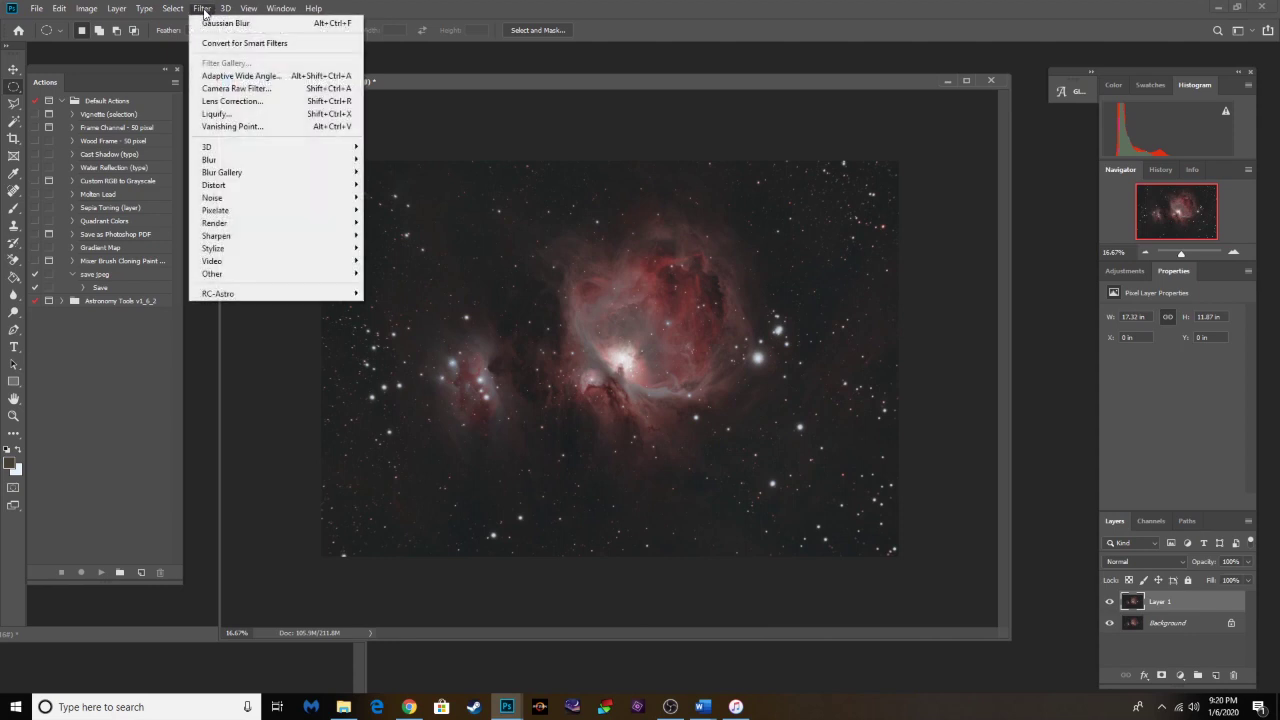
{"action": "left_click", "coordinate": [236, 88]}
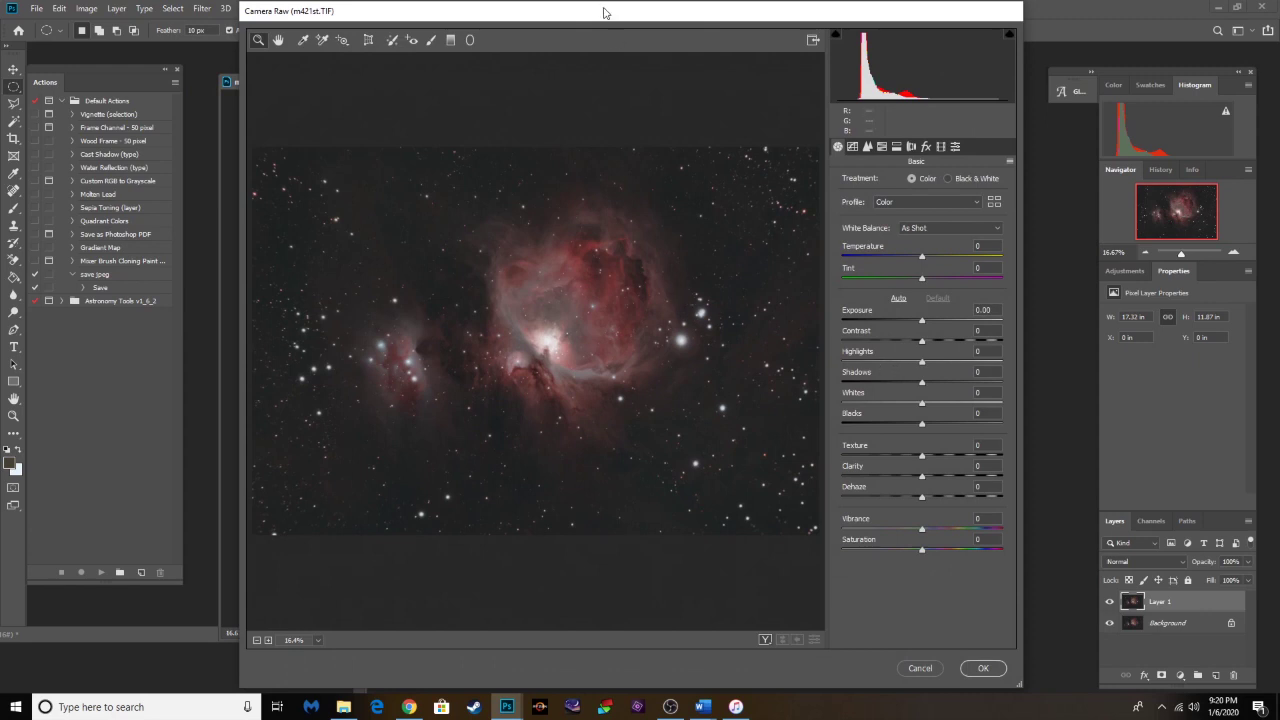
{"action": "left_click_drag", "start_coordinate": [606, 9], "coordinate": [605, 33]}
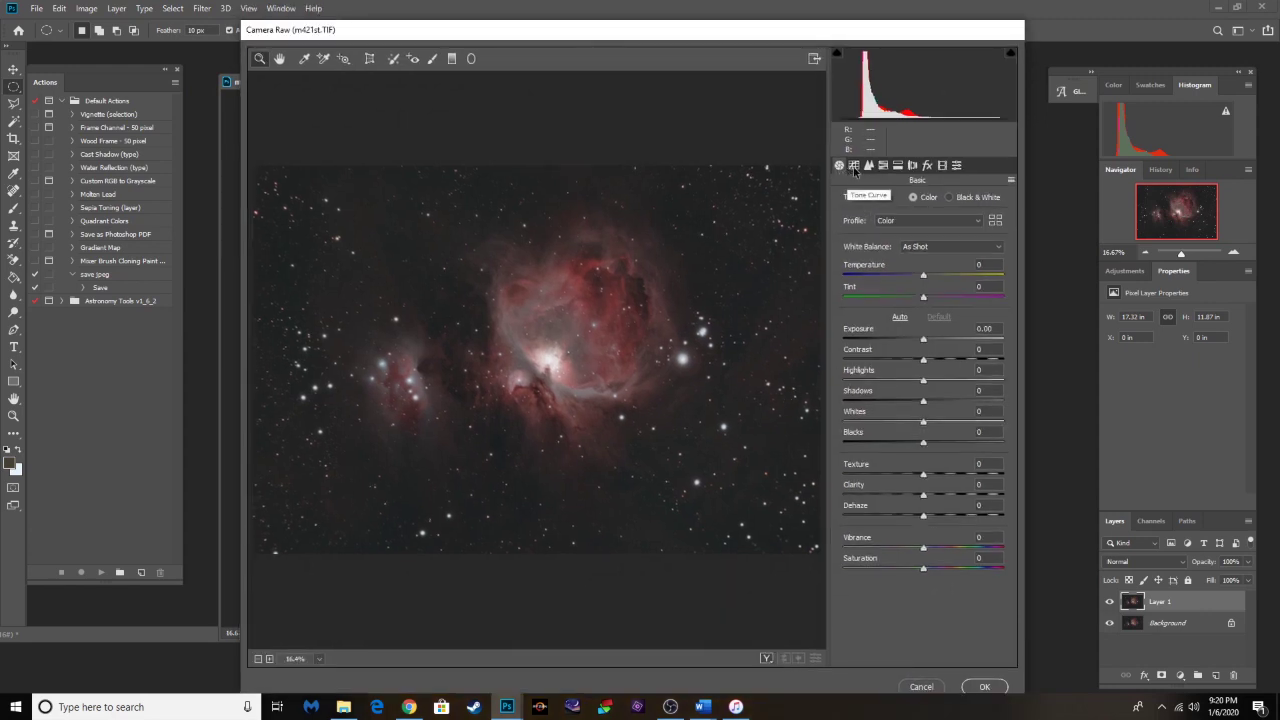
{"action": "left_click", "coordinate": [867, 166]}
{"action": "left_click", "coordinate": [869, 166]}
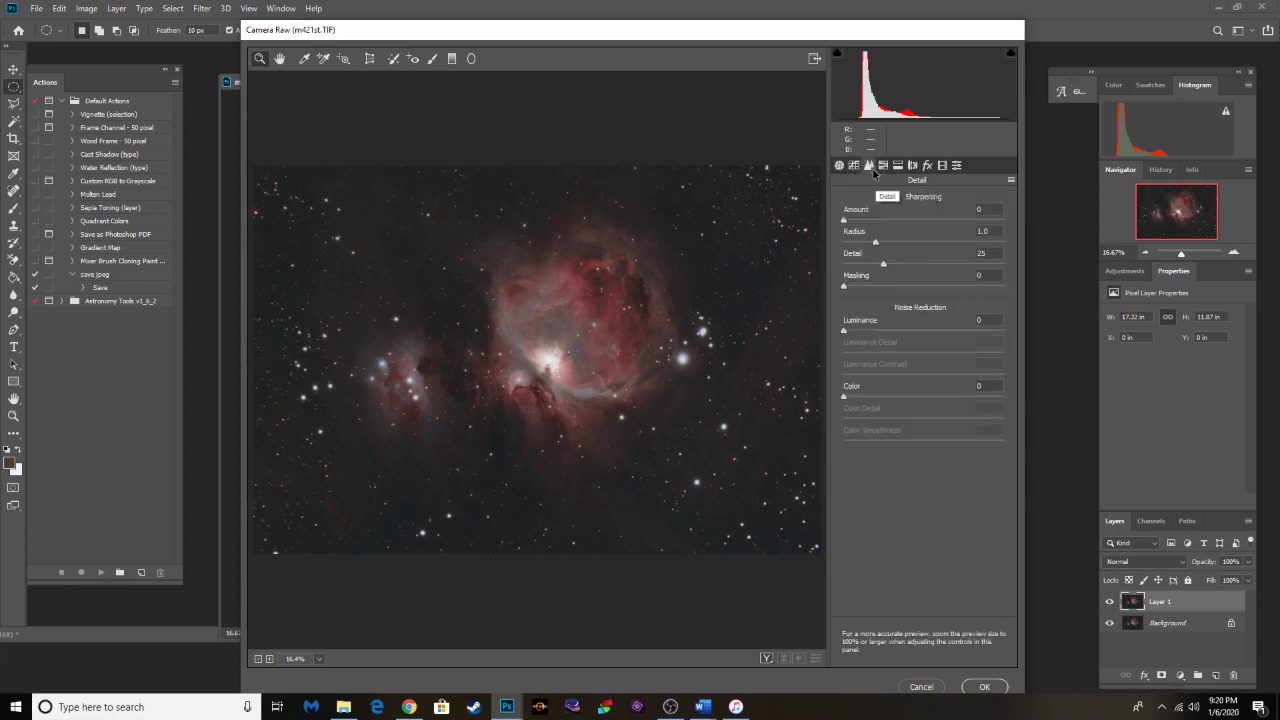
Step: Set color noise reduction to 5 and luminance noise reduction to 23, judging the effect on the dark background
{"action": "left_click", "coordinate": [612, 436]}
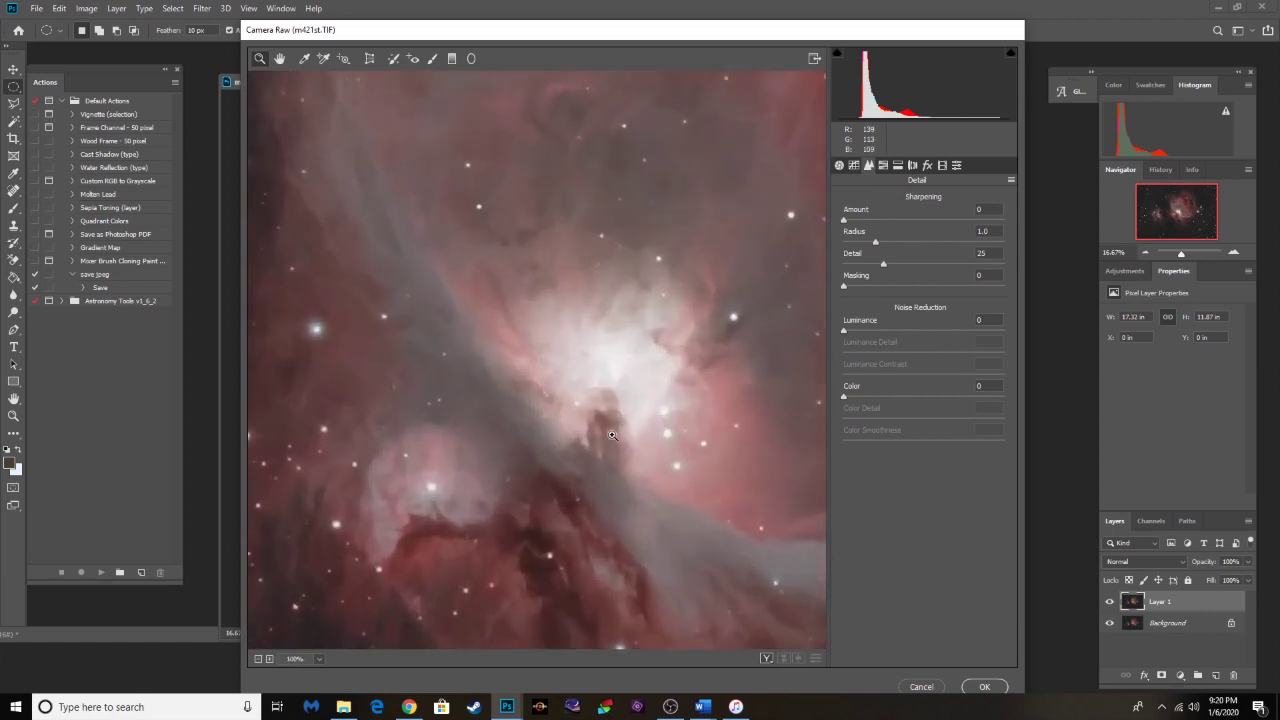
{"action": "left_click", "coordinate": [612, 436]}
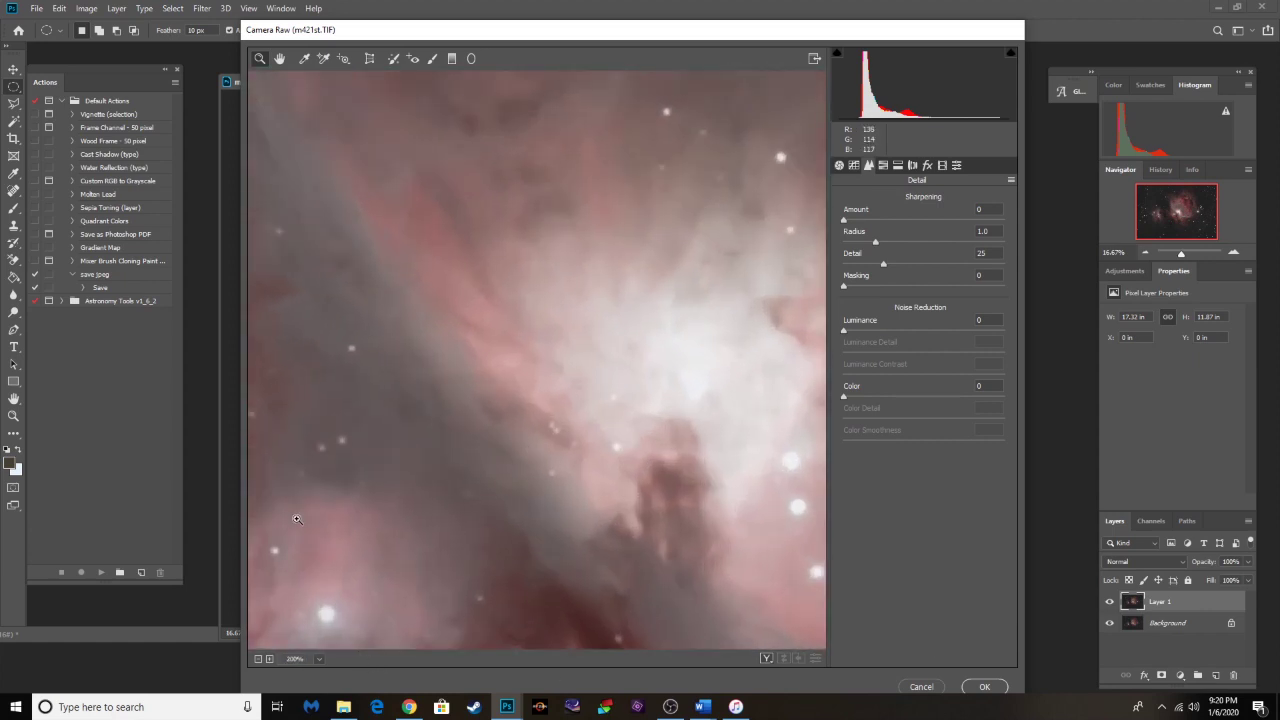
{"action": "left_click", "coordinate": [258, 658]}
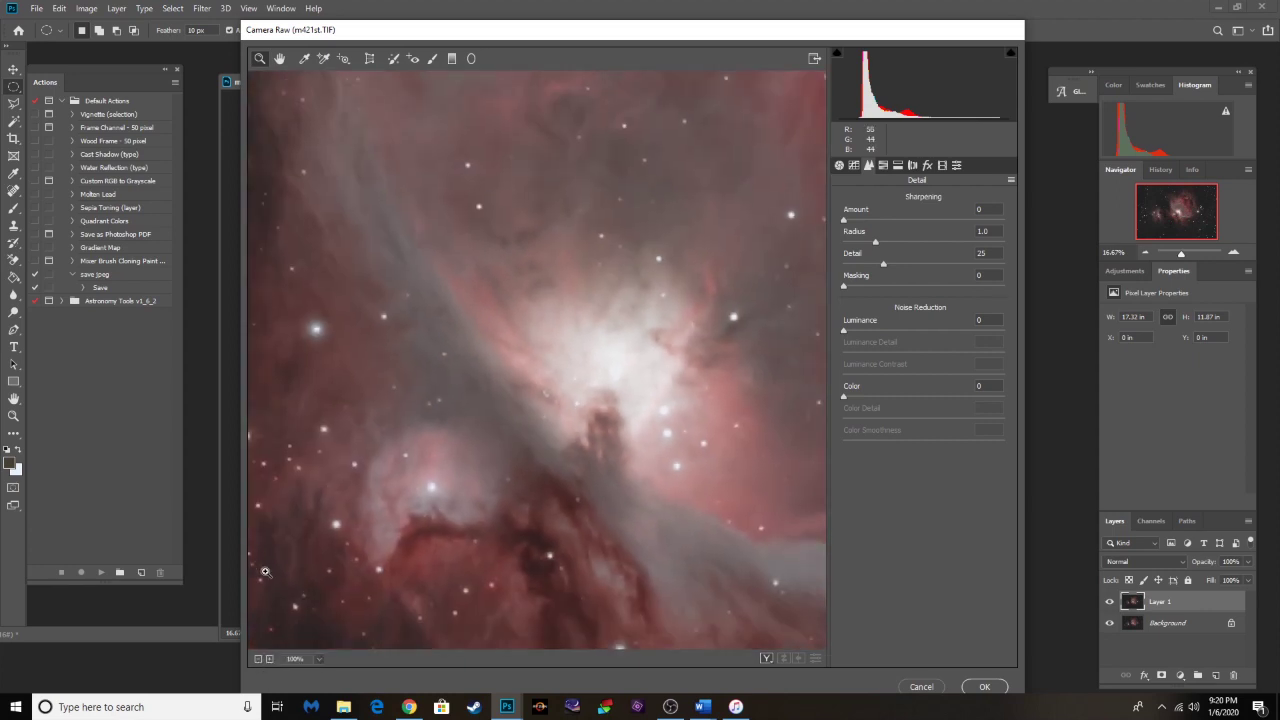
{"action": "left_click_drag", "start_coordinate": [265, 572], "coordinate": [375, 583]}
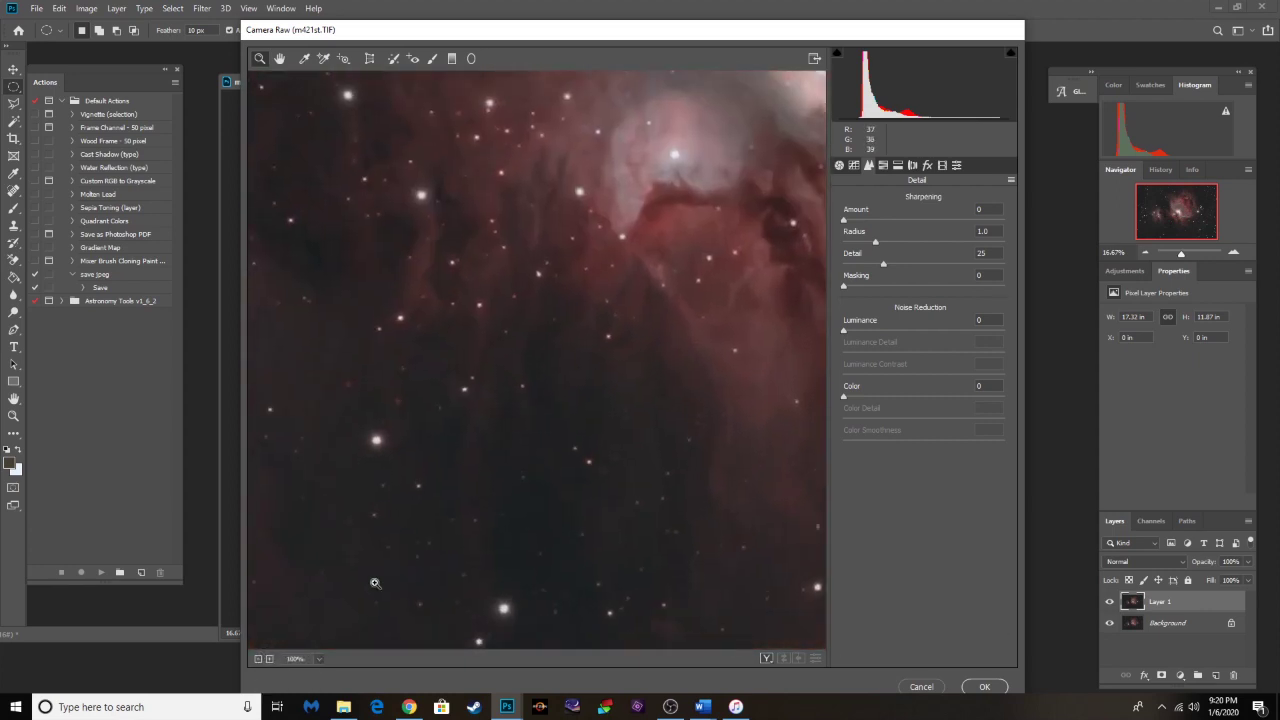
{"action": "left_click", "coordinate": [538, 538]}
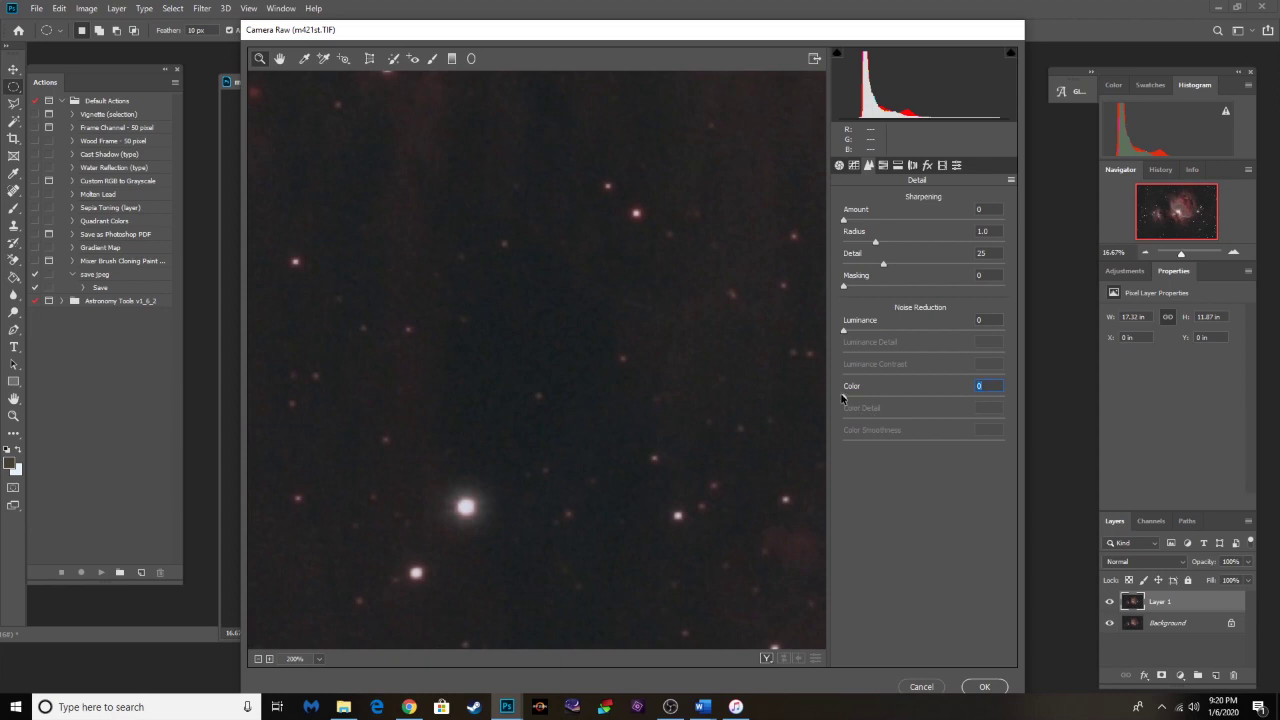
{"action": "left_click_drag", "start_coordinate": [845, 398], "coordinate": [851, 400]}
{"action": "left_click_drag", "start_coordinate": [851, 399], "coordinate": [851, 400]}
{"action": "left_click_drag", "start_coordinate": [845, 331], "coordinate": [881, 338]}
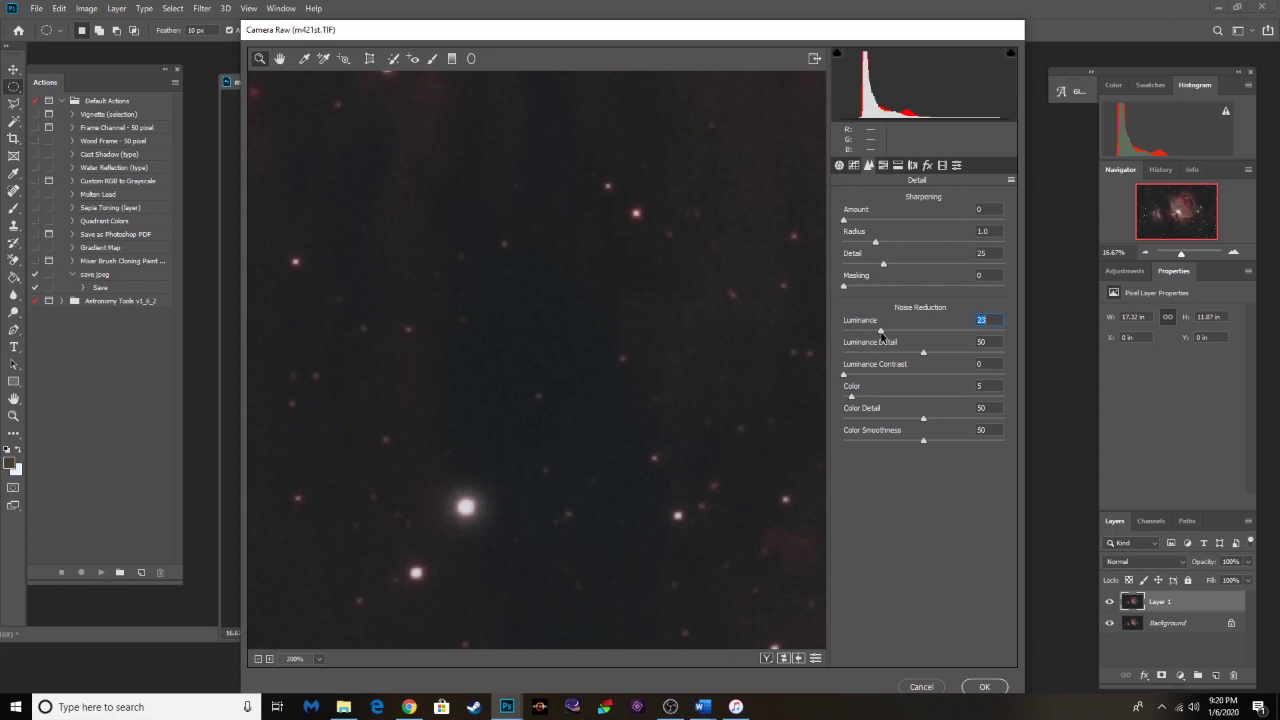
Step: Sharpen the nebula with Amount 46, Radius 2.0, Detail 31 and Masking 5, judging the effect near the core
{"action": "left_click", "coordinate": [258, 658]}
{"action": "left_click", "coordinate": [258, 658]}
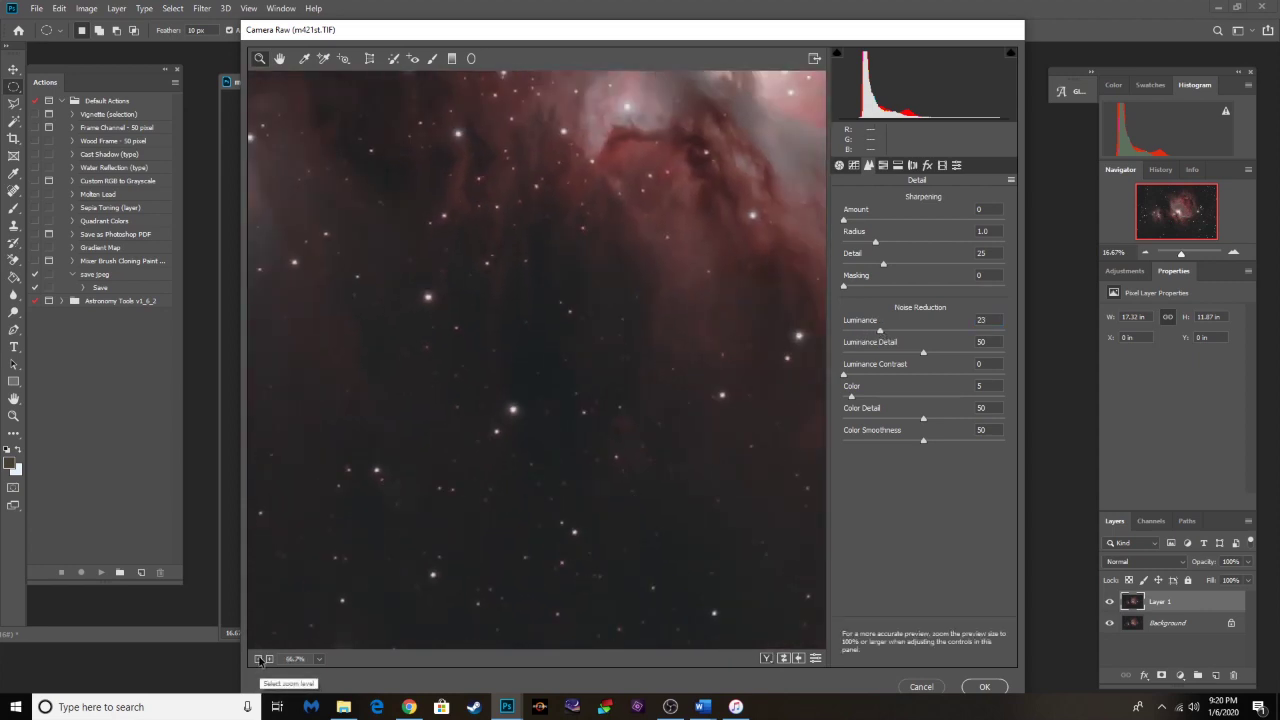
{"action": "left_click", "coordinate": [258, 658]}
{"action": "left_click", "coordinate": [258, 658]}
{"action": "left_click", "coordinate": [258, 658]}
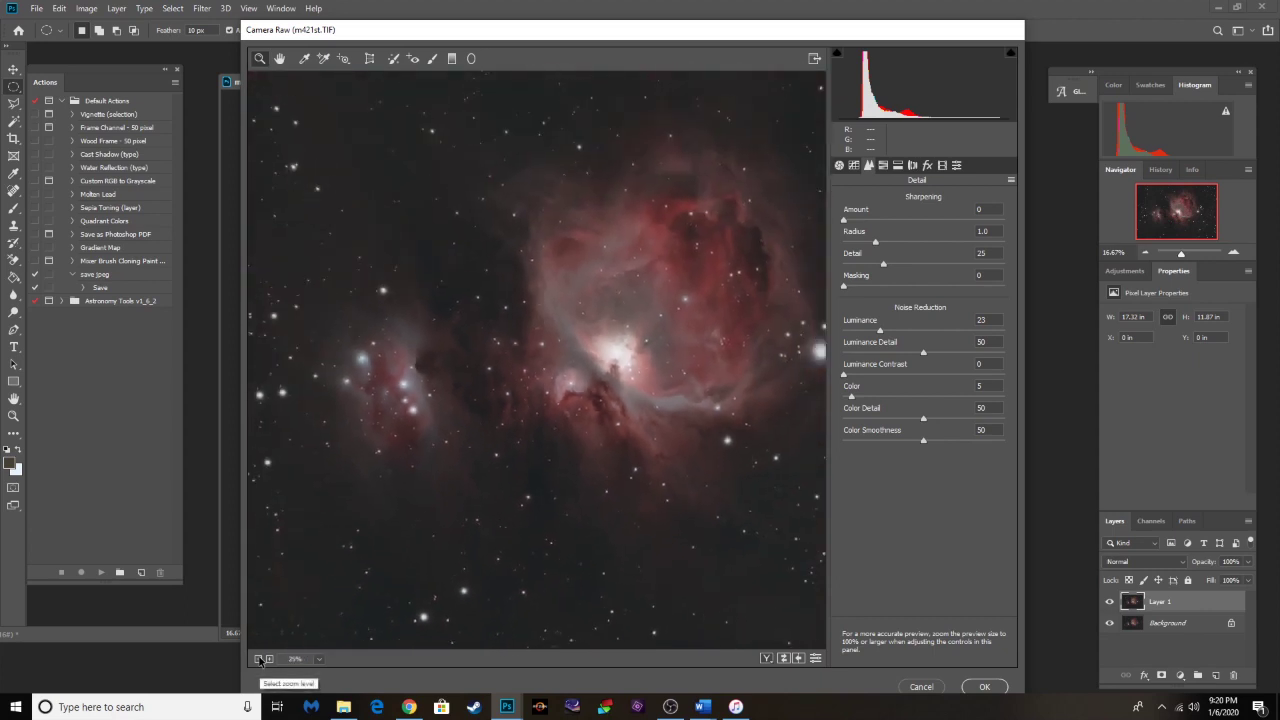
{"action": "left_click", "coordinate": [258, 658]}
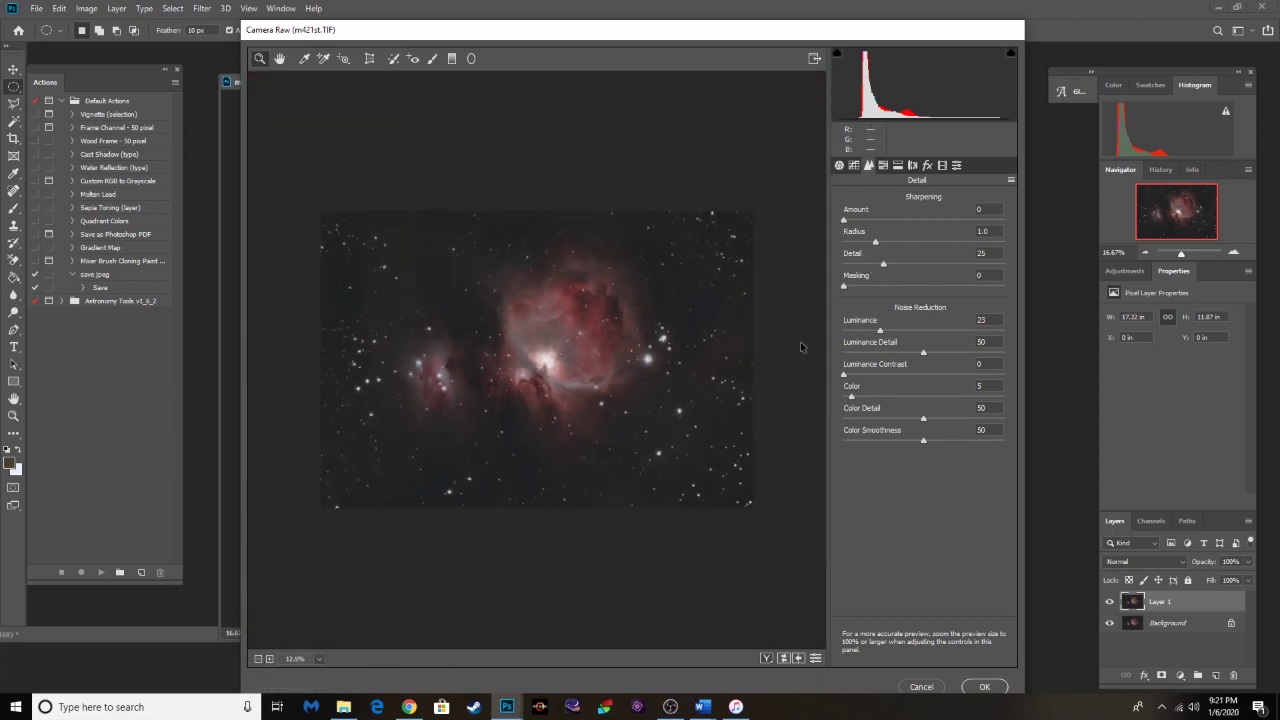
{"action": "left_click", "coordinate": [538, 361]}
{"action": "left_click", "coordinate": [538, 361]}
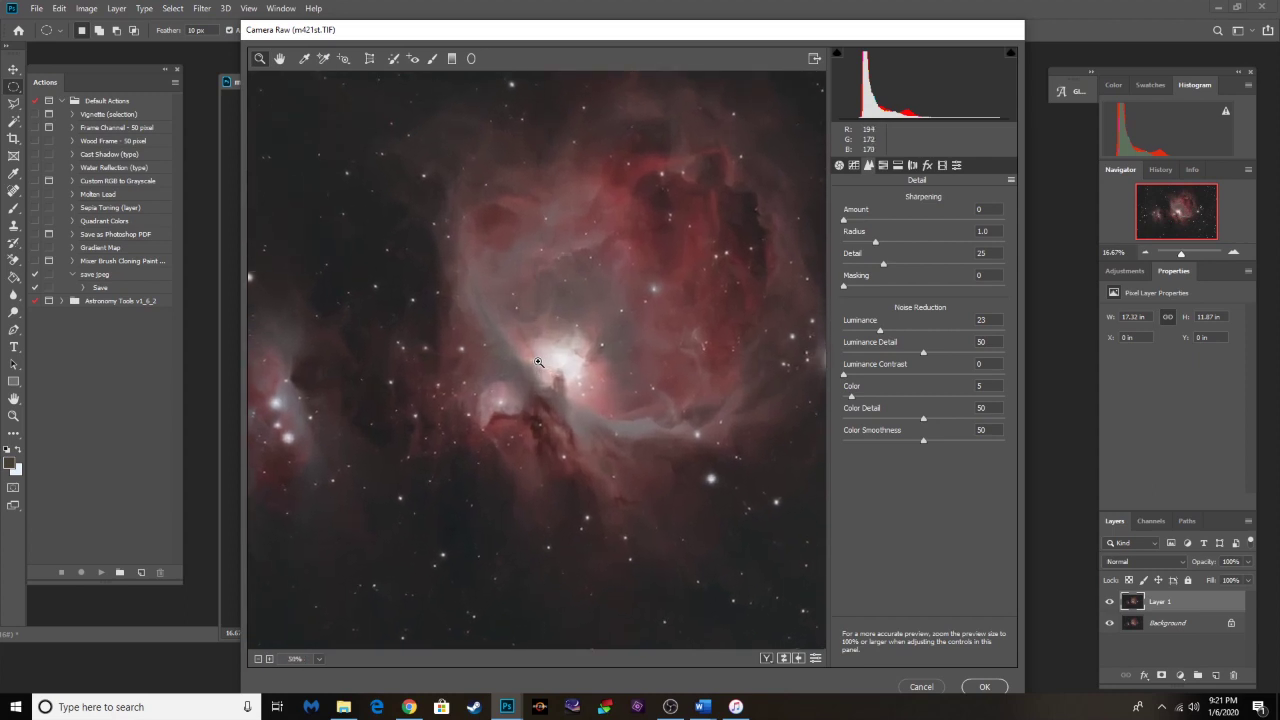
{"action": "left_click", "coordinate": [538, 361]}
{"action": "left_click", "coordinate": [538, 361]}
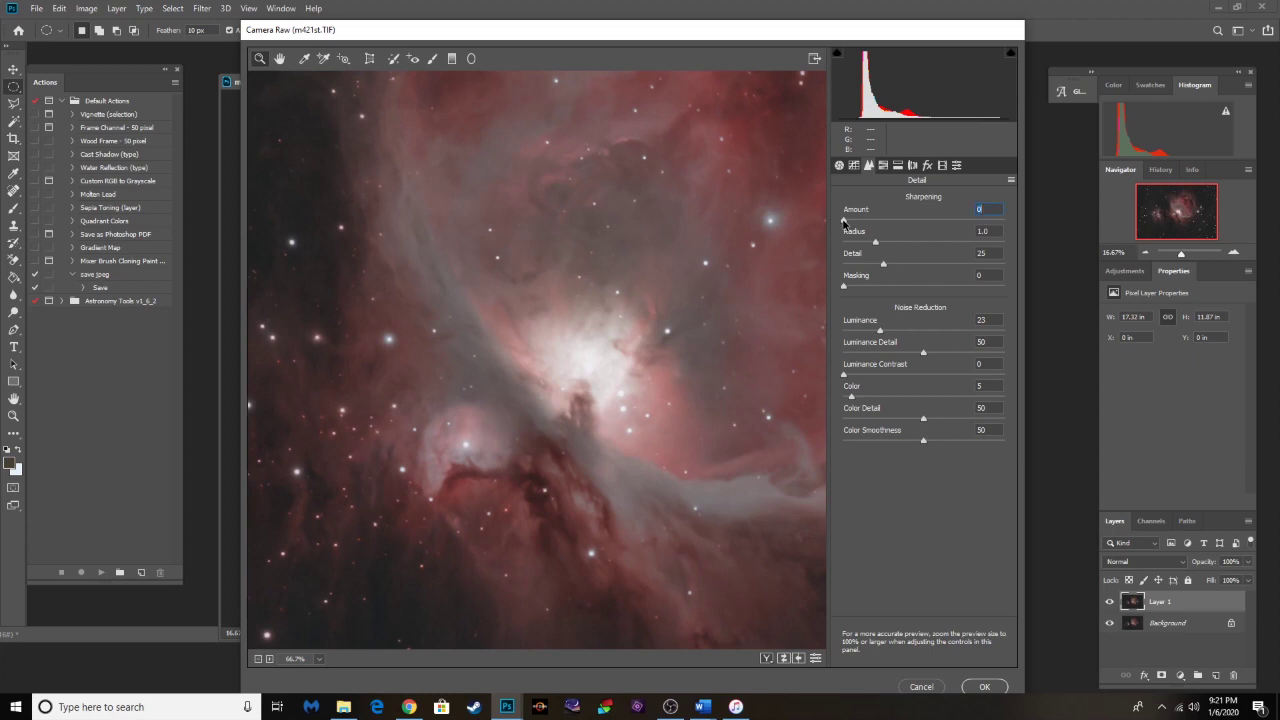
{"action": "left_click_drag", "start_coordinate": [844, 222], "coordinate": [893, 227]}
{"action": "left_click_drag", "start_coordinate": [876, 245], "coordinate": [921, 246]}
{"action": "left_click_drag", "start_coordinate": [922, 240], "coordinate": [922, 270]}
{"action": "left_click_drag", "start_coordinate": [922, 266], "coordinate": [851, 289]}
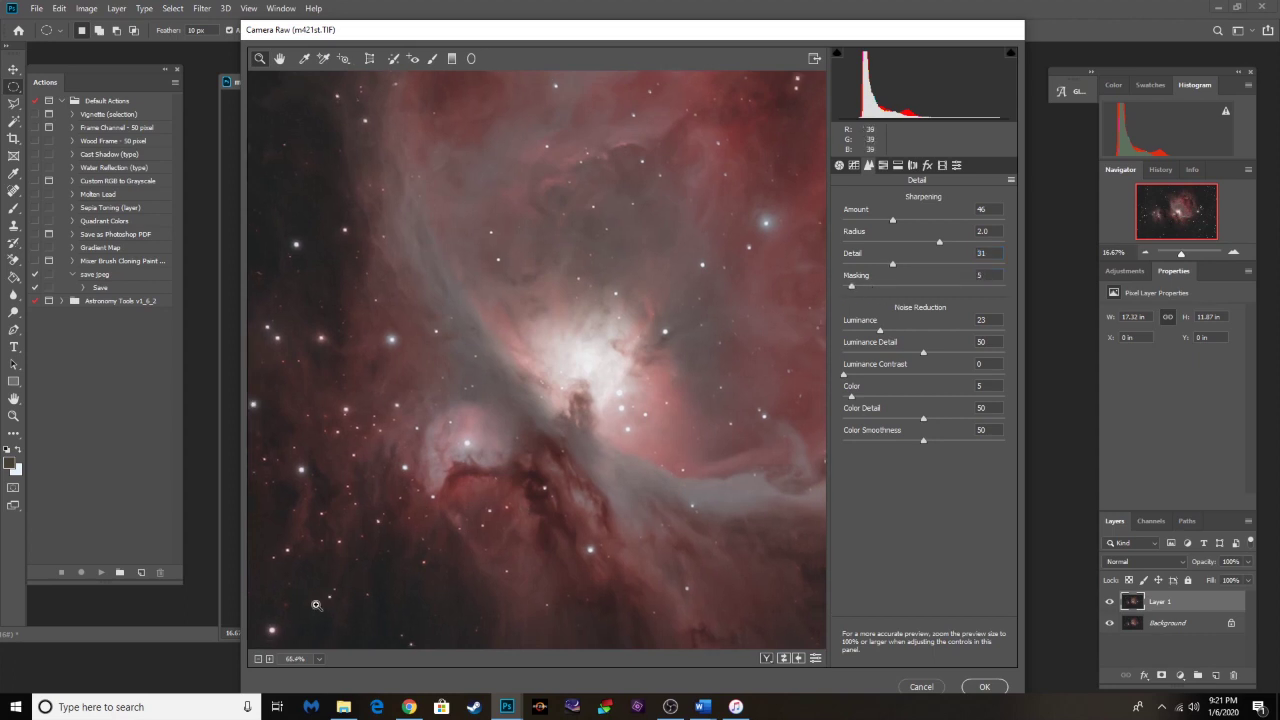
Step: Inspect the stars and dark background up close and reduce sharpening to Amount 39 and Radius 1.5
{"action": "left_click", "coordinate": [333, 547]}
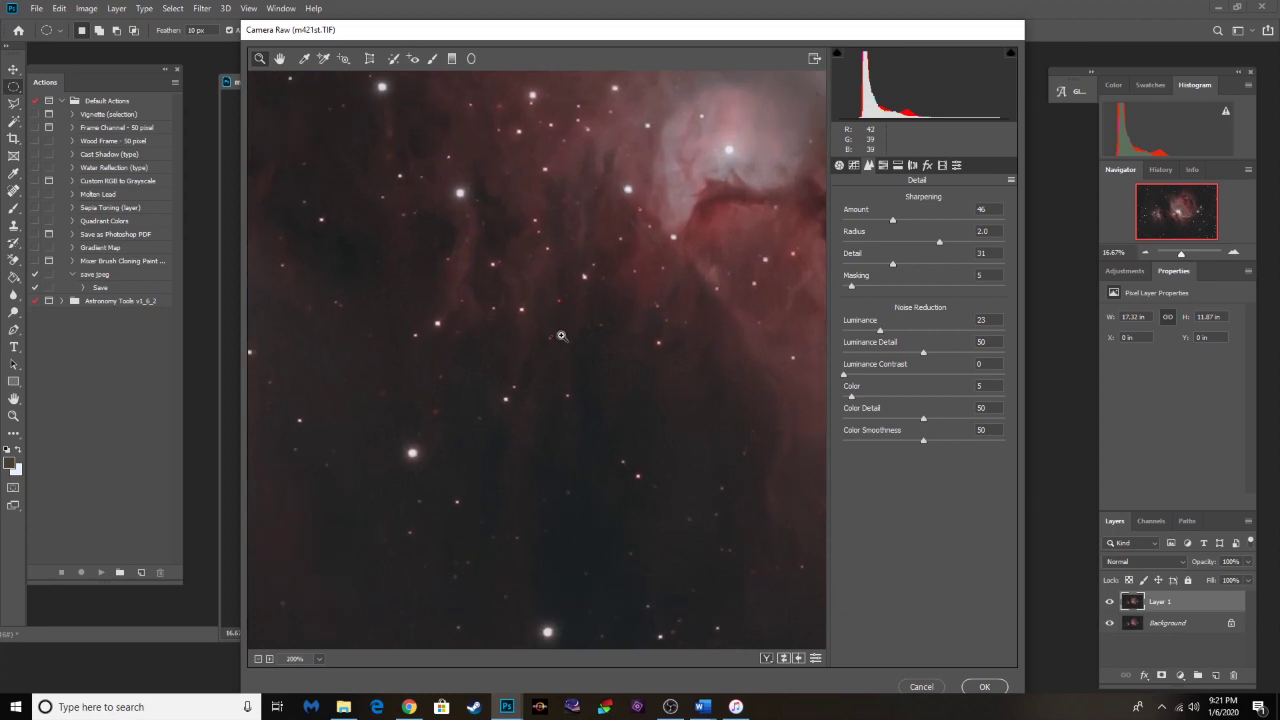
{"action": "left_click", "coordinate": [560, 334]}
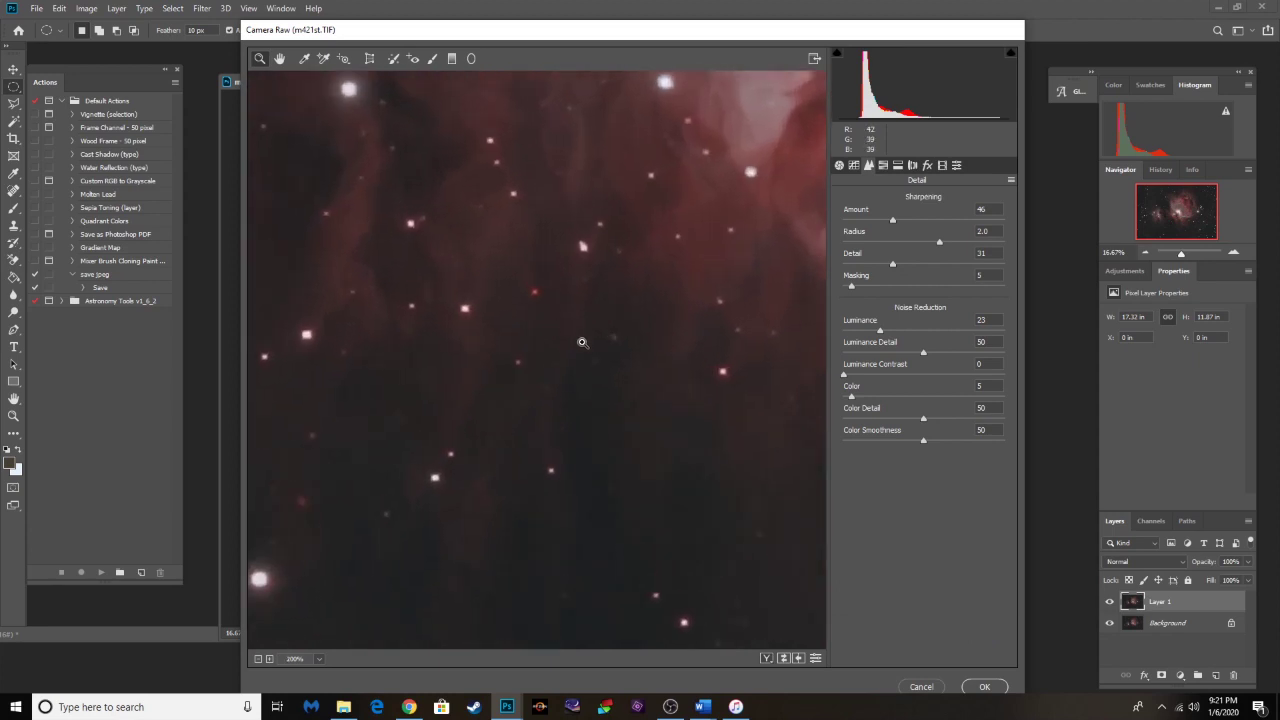
{"action": "left_click", "coordinate": [657, 325], "text": "alt"}
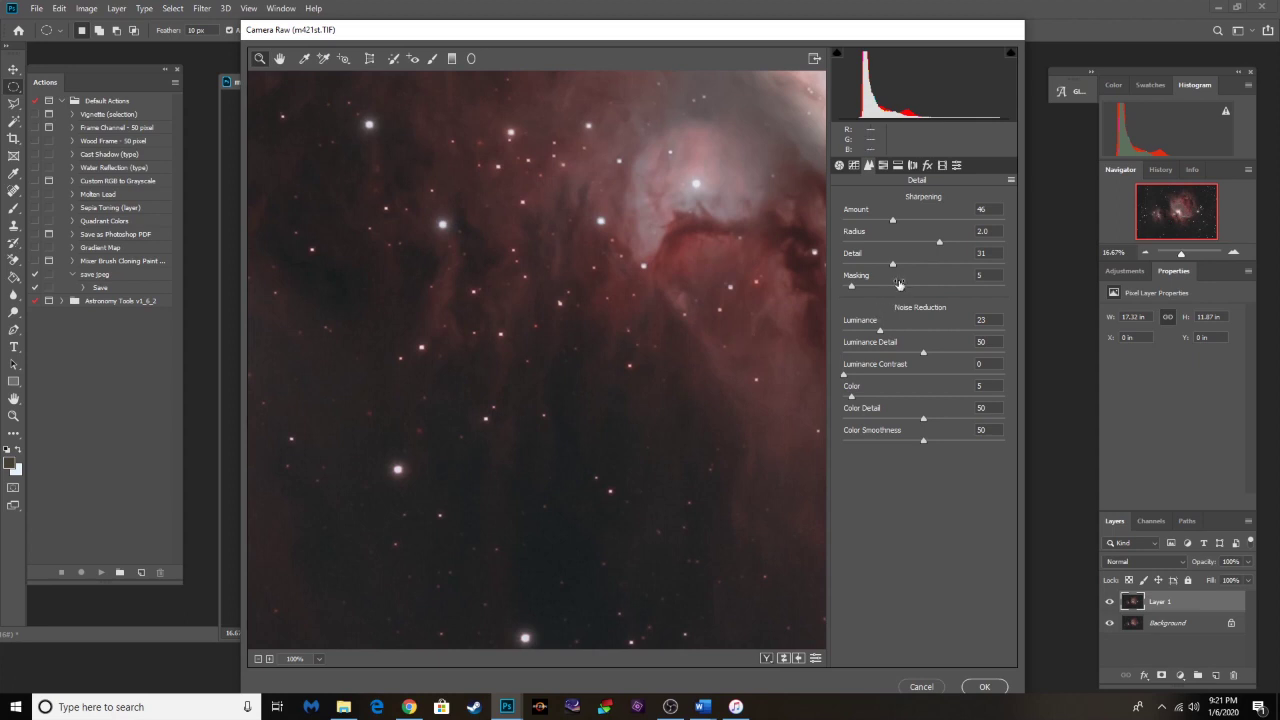
{"action": "left_click_drag", "start_coordinate": [886, 219], "coordinate": [908, 241]}
Step: Set Vibrance to +18 and Clarity to +38 in the basic adjustments, and apply the Camera Raw Filter
{"action": "scroll", "coordinate": [570, 554], "scroll_direction": "down", "scroll_amount": 4}
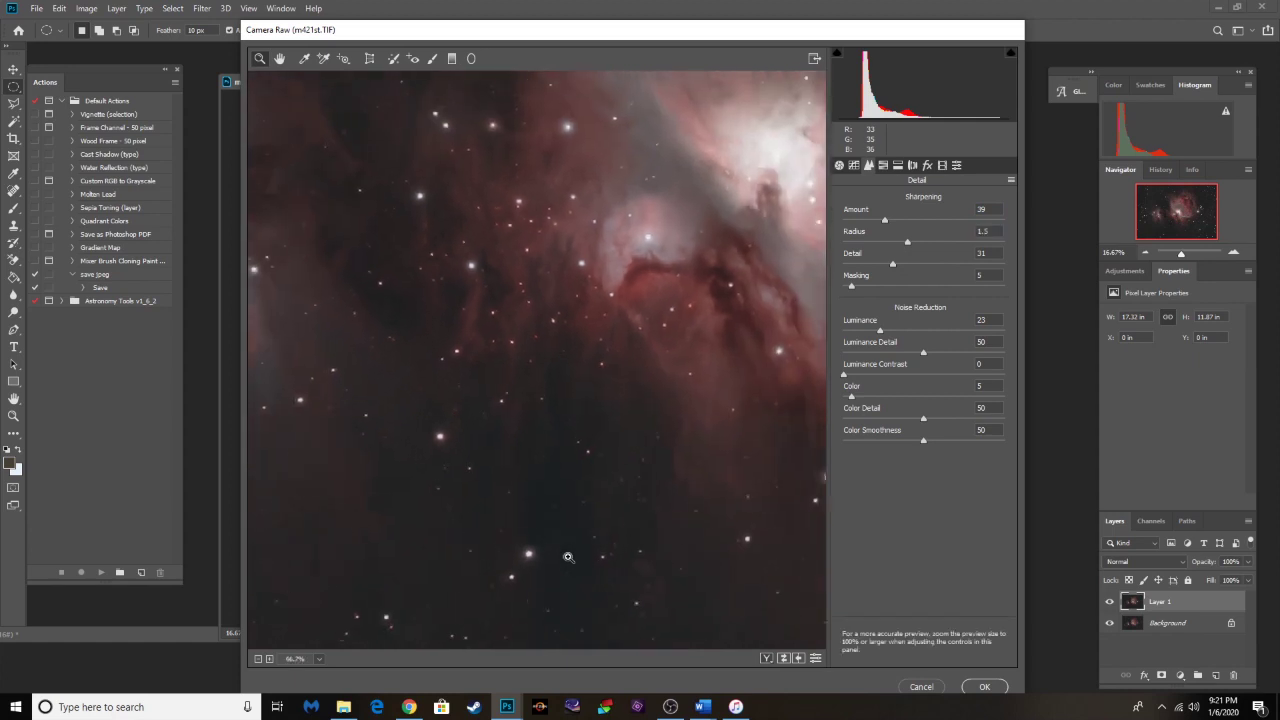
{"action": "scroll", "coordinate": [568, 557], "scroll_direction": "down", "scroll_amount": 4}
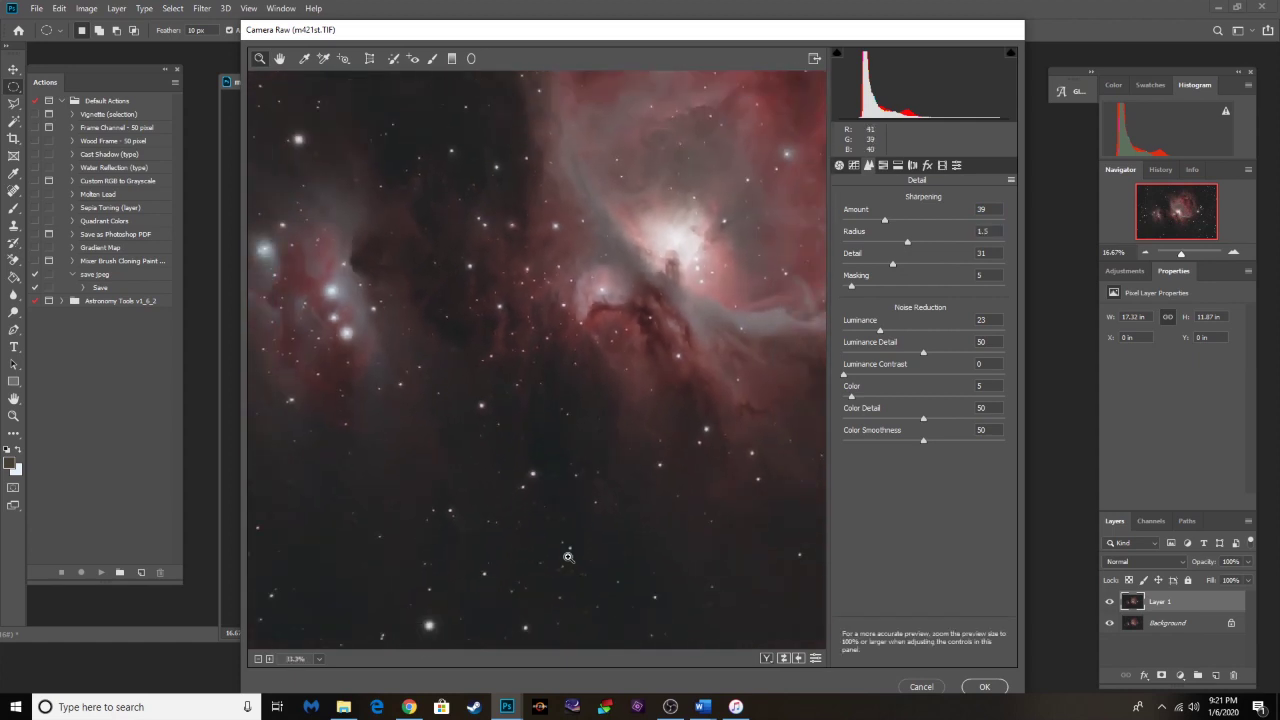
{"action": "scroll", "coordinate": [568, 557], "scroll_direction": "down", "scroll_amount": 1}
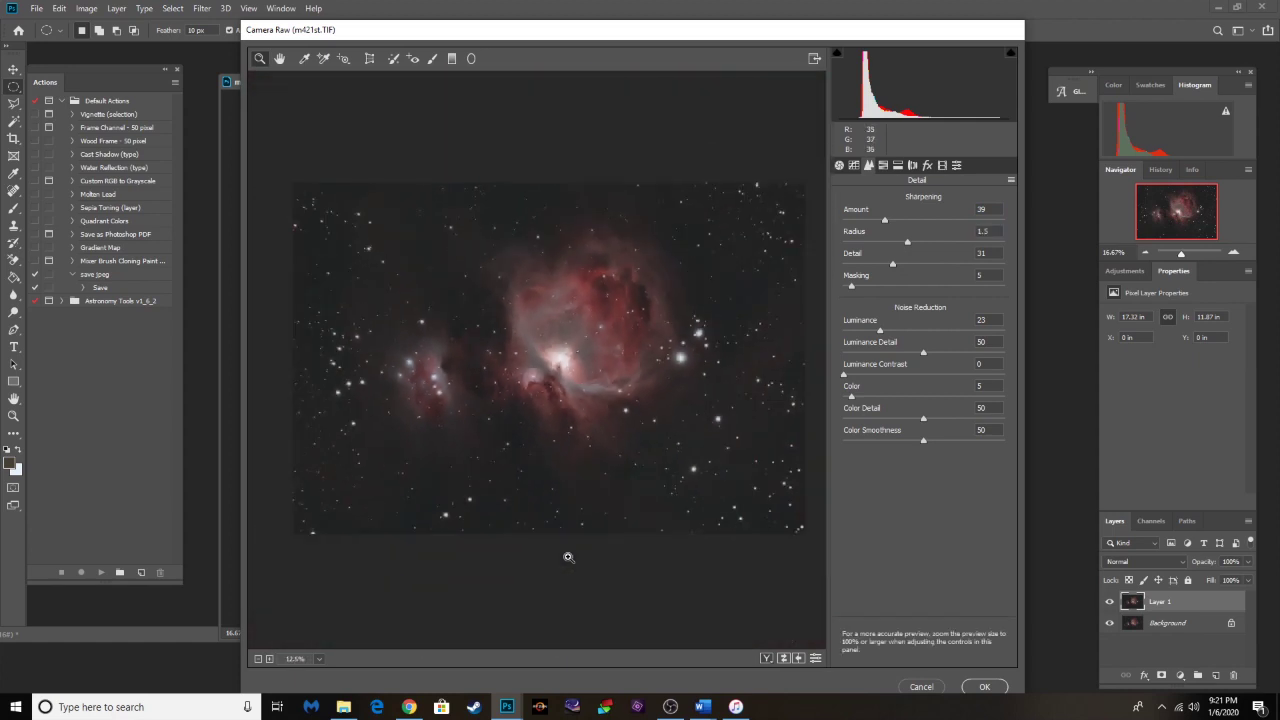
{"action": "scroll", "coordinate": [568, 557], "scroll_direction": "up", "scroll_amount": 1}
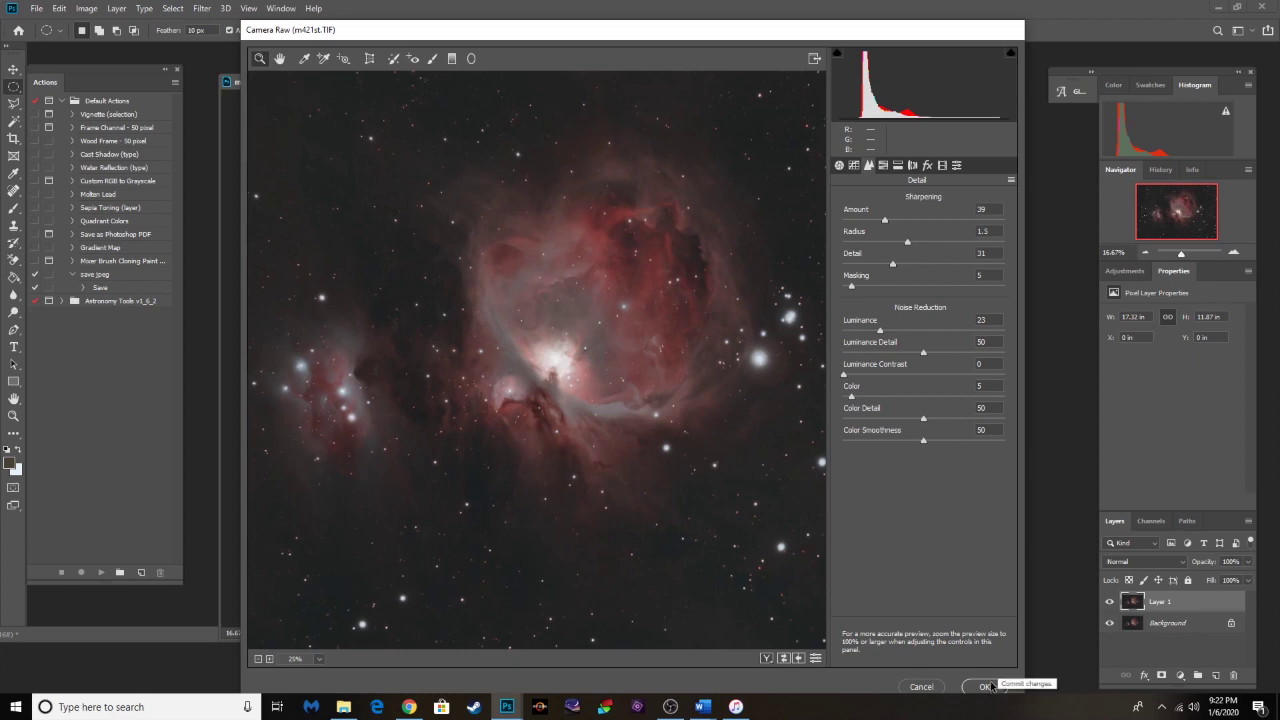
{"action": "left_click", "coordinate": [840, 166]}
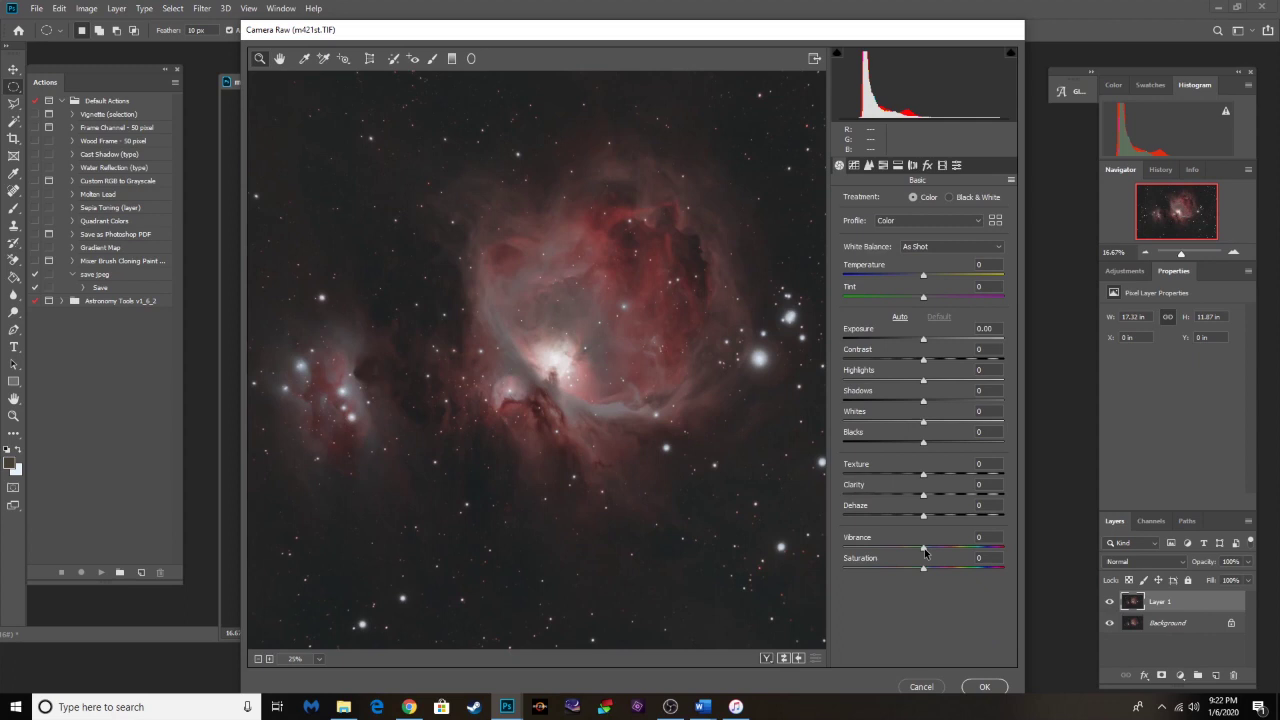
{"action": "left_click_drag", "start_coordinate": [923, 550], "coordinate": [936, 550]}
{"action": "left_click_drag", "start_coordinate": [923, 496], "coordinate": [1003, 495]}
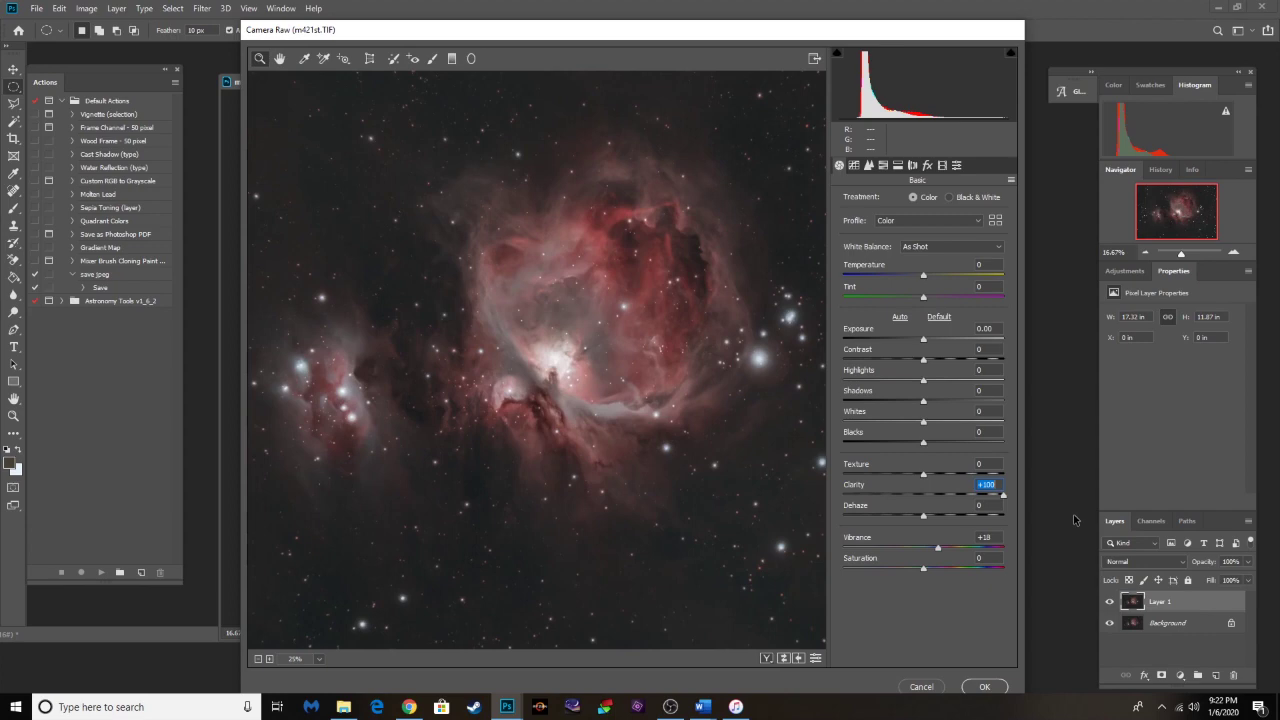
{"action": "left_click_drag", "start_coordinate": [1003, 497], "coordinate": [953, 510]}
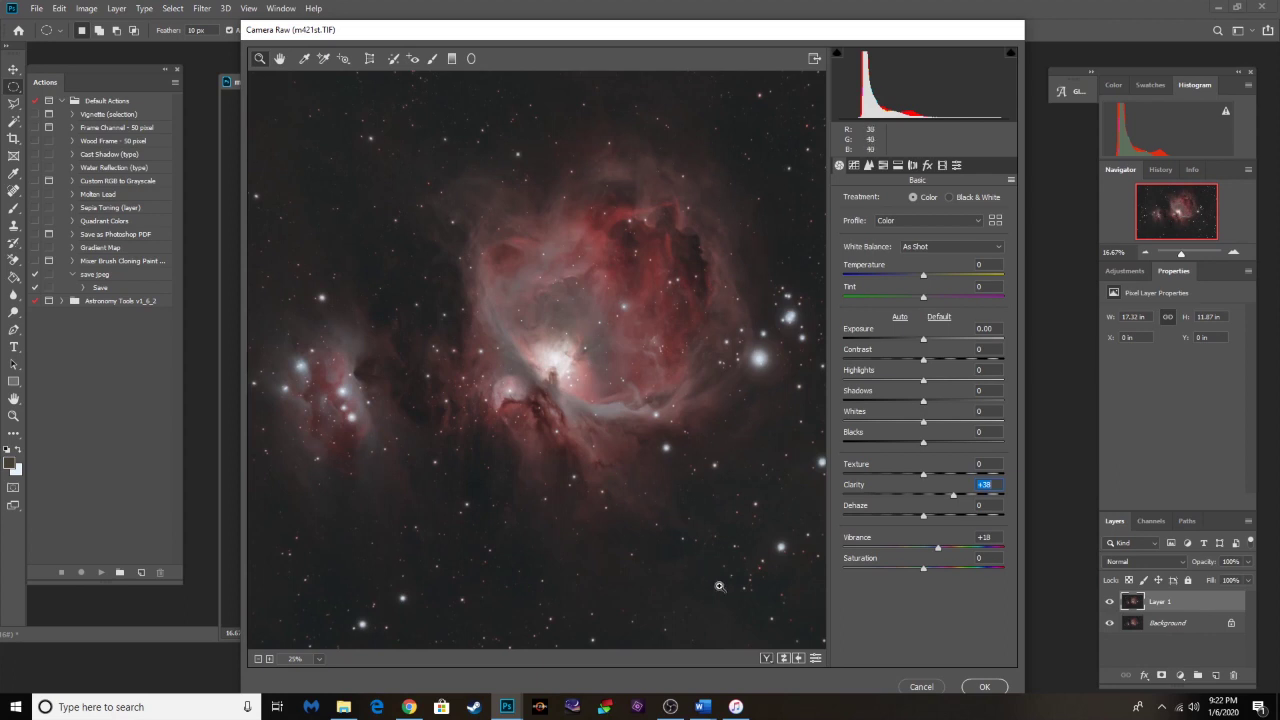
{"action": "left_click", "coordinate": [977, 691]}
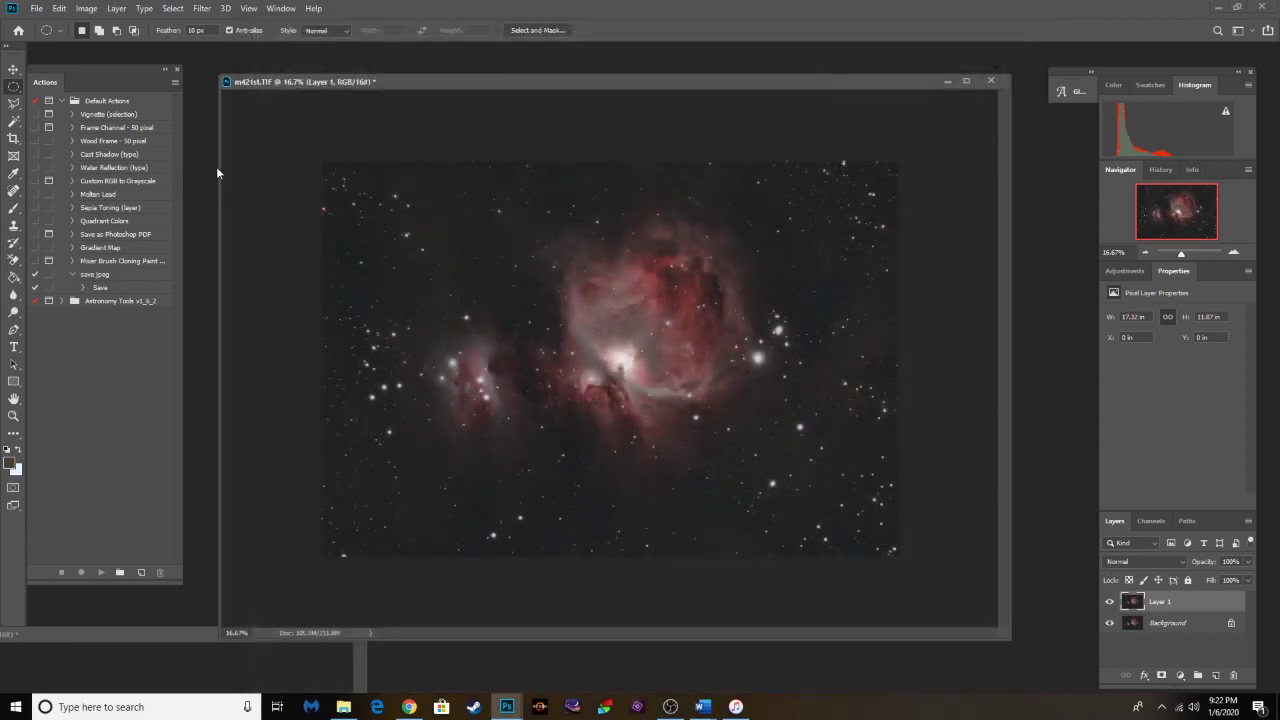
Step: Flatten the filtered image and duplicate the Background onto a new layer
{"action": "left_click", "coordinate": [124, 10]}
{"action": "left_click", "coordinate": [140, 516]}
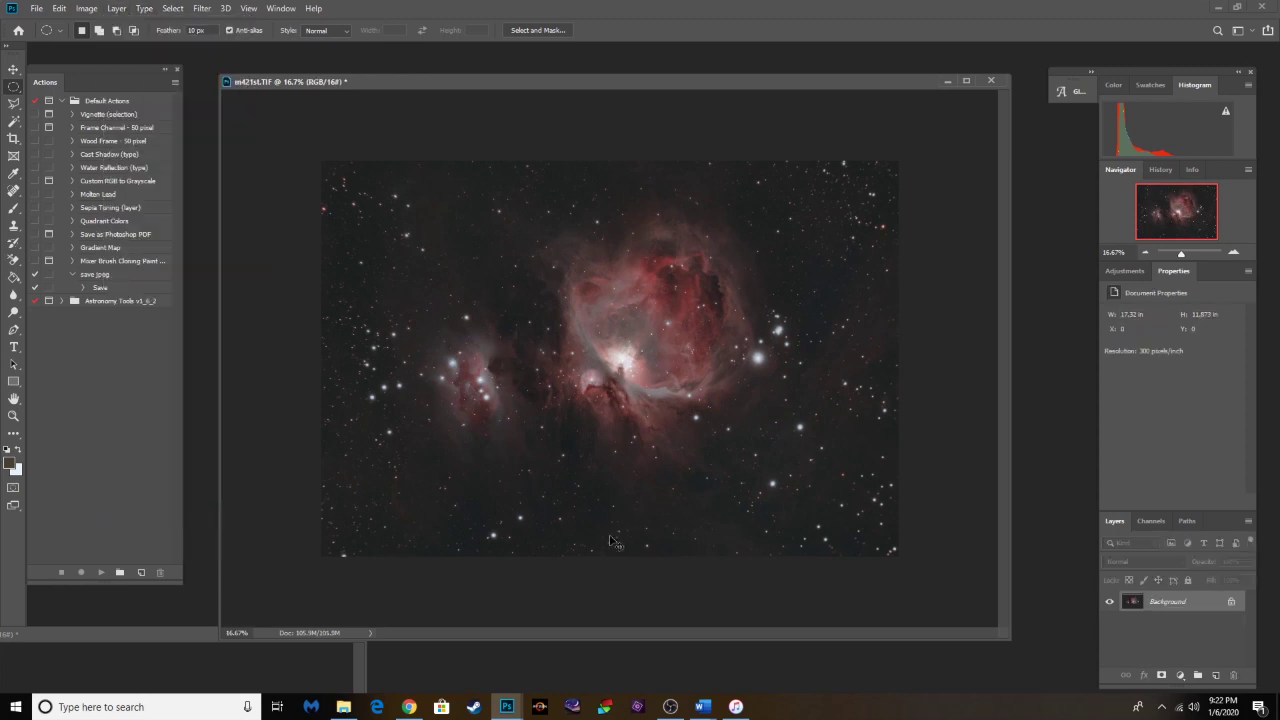
{"action": "key", "text": "ctrl+j"}
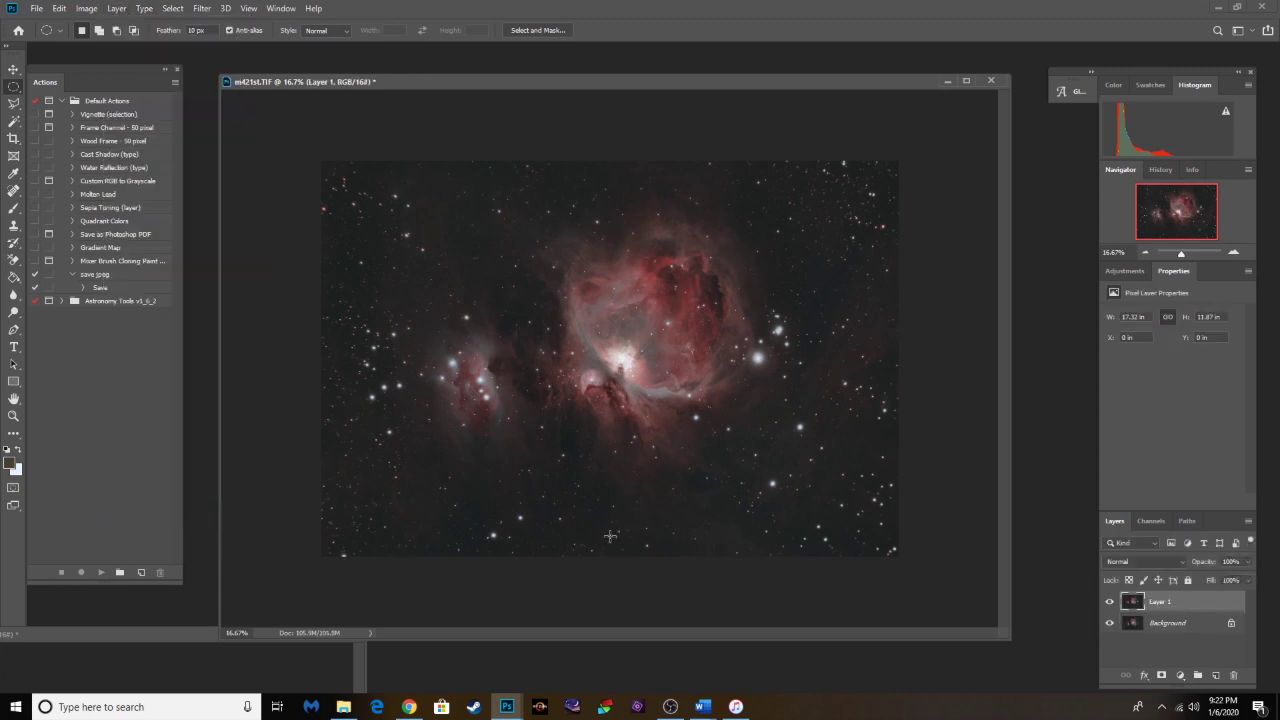
Step: Start HDR Toning on the duplicated image, accept flattening the document, and place the dialog where the nebula preview stays in view
{"action": "left_click_drag", "start_coordinate": [570, 87], "coordinate": [558, 84]}
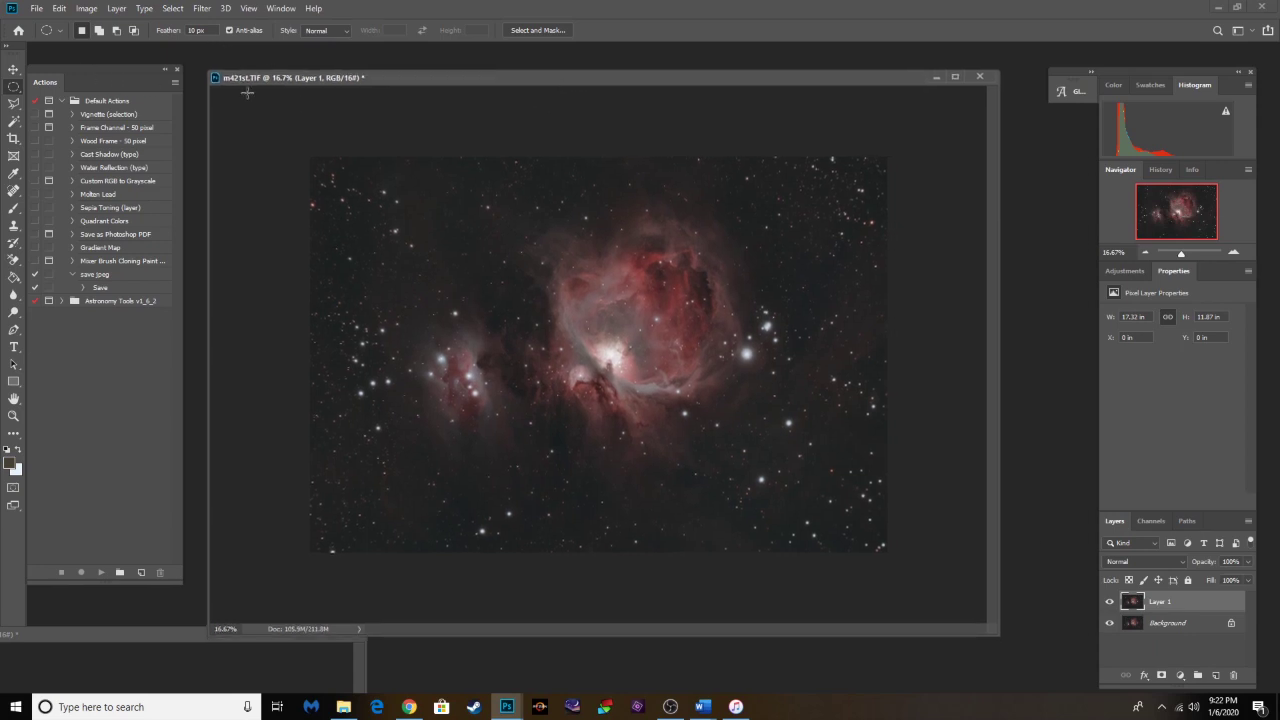
{"action": "left_click", "coordinate": [199, 9]}
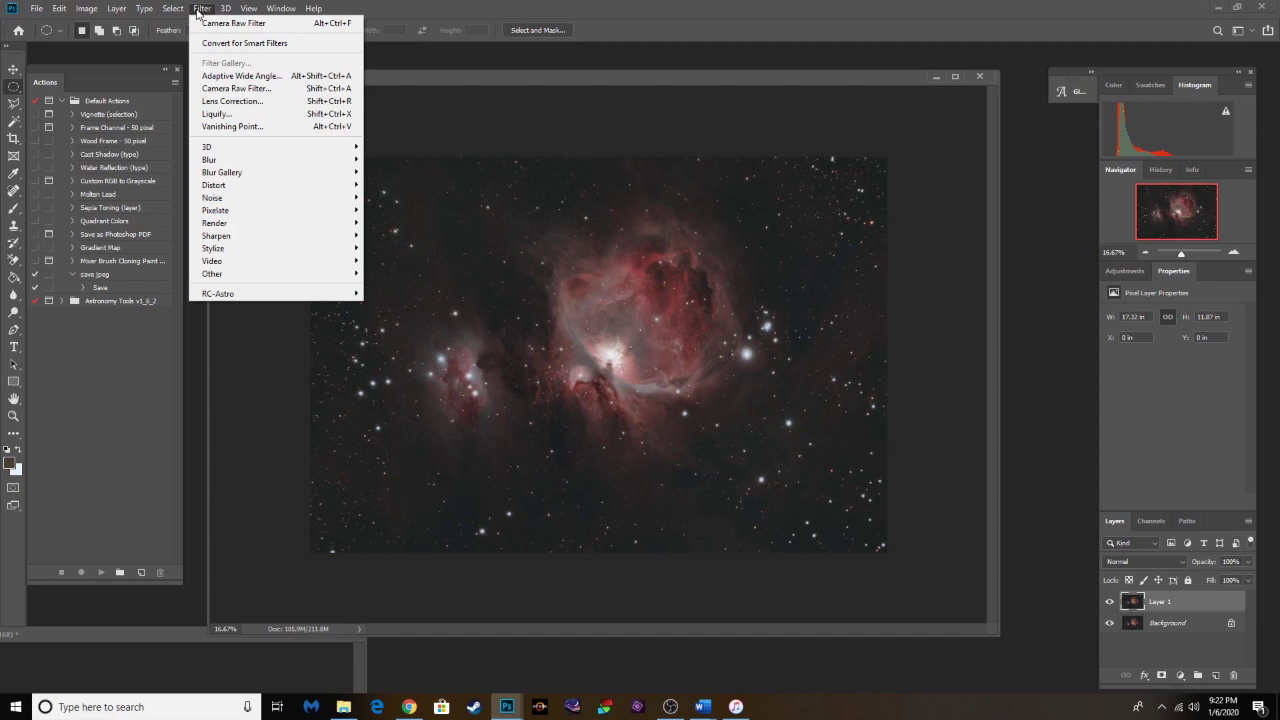
{"action": "mouse_move", "coordinate": [87, 13]}
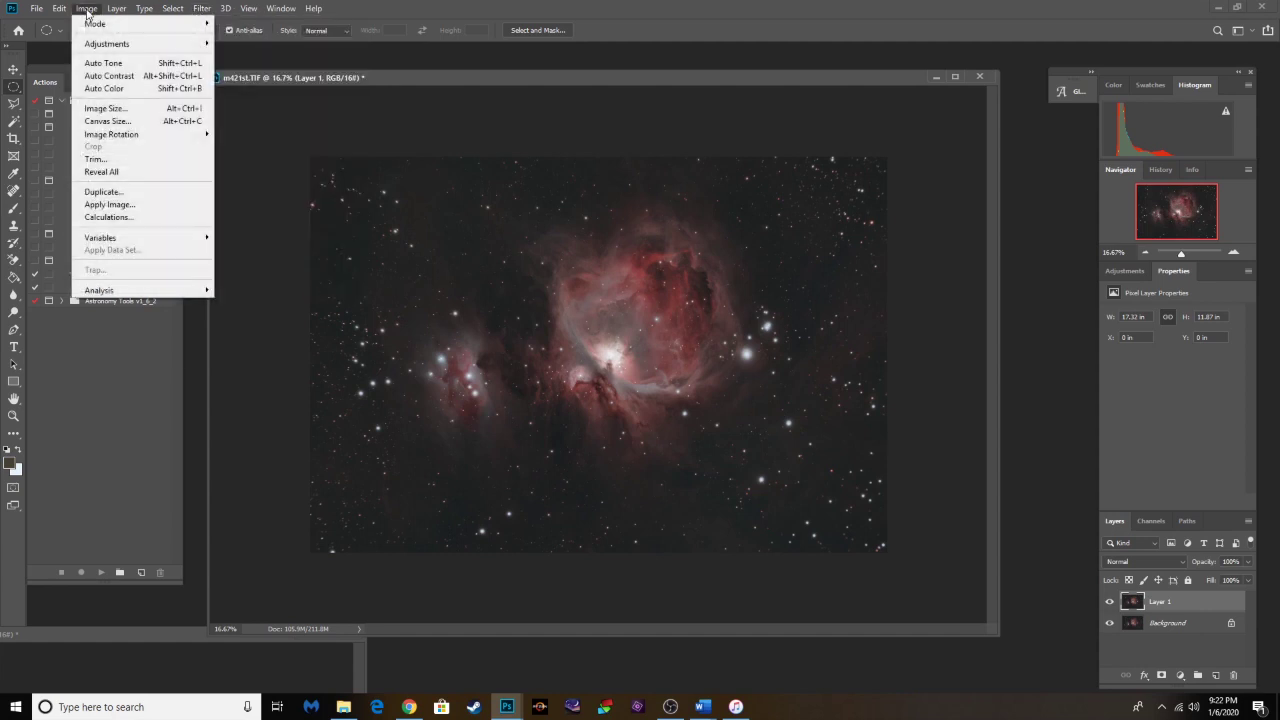
{"action": "mouse_move", "coordinate": [100, 44]}
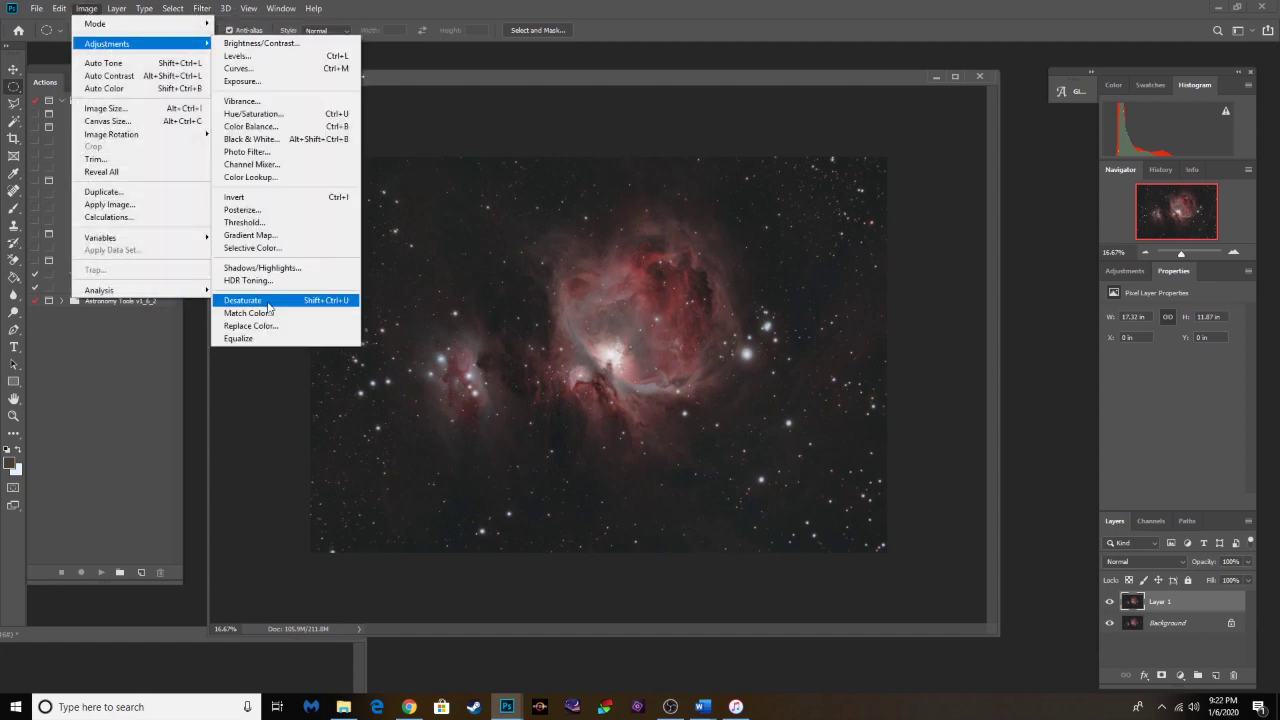
{"action": "left_click", "coordinate": [251, 283]}
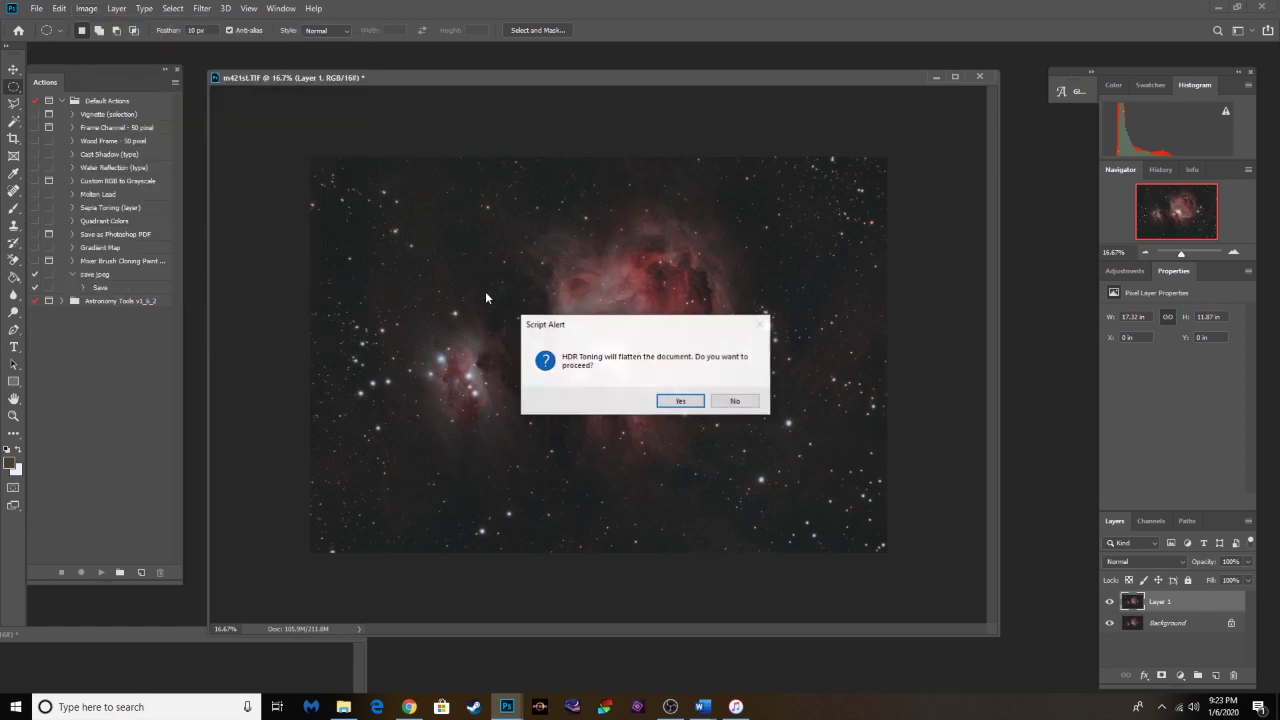
{"action": "left_click", "coordinate": [684, 403]}
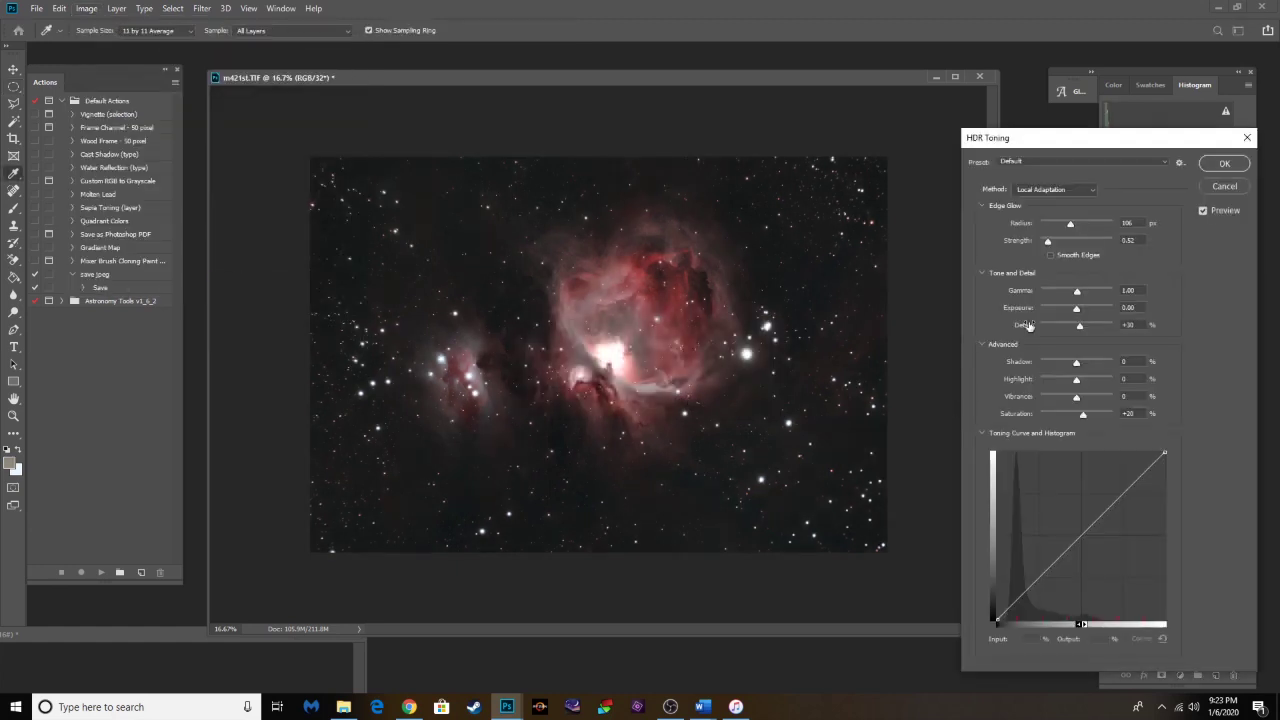
{"action": "left_click_drag", "start_coordinate": [1078, 140], "coordinate": [984, 102]}
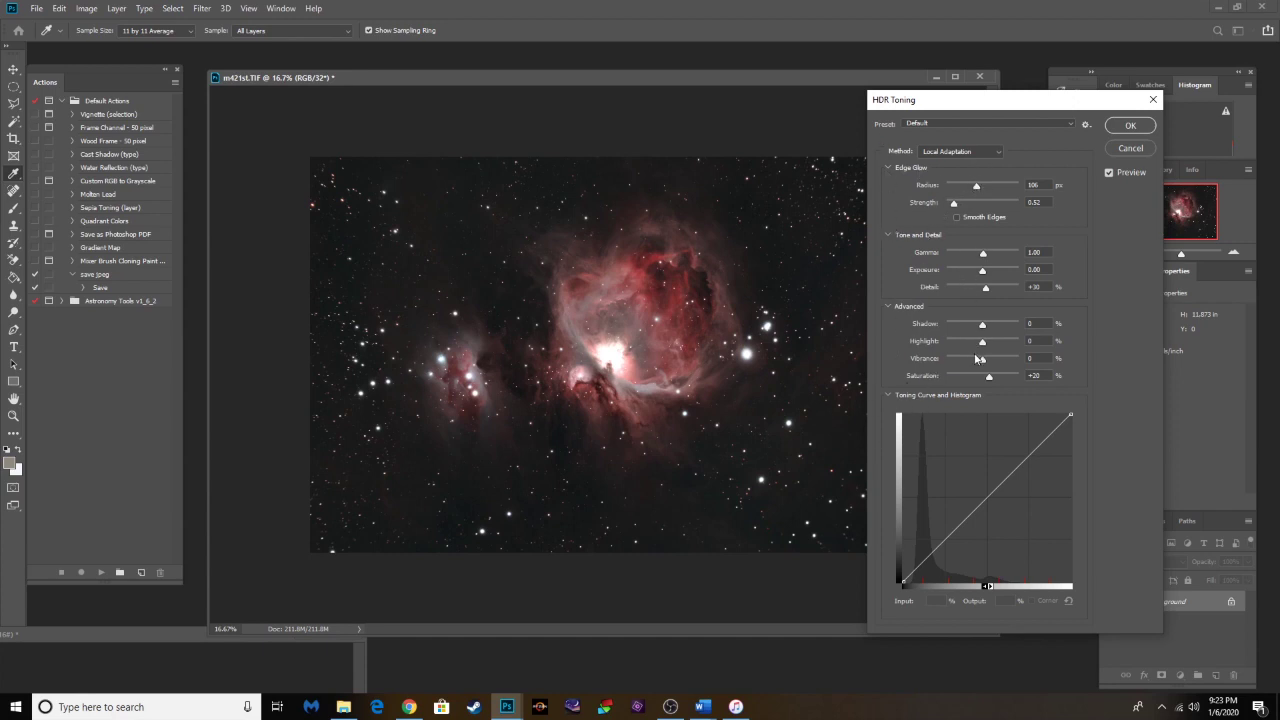
Step: In HDR Toning, set Highlight to -80%, Vibrance to +8%, Saturation to +14%, Shadow to +12% and Detail to +30%
{"action": "left_click_drag", "start_coordinate": [982, 341], "coordinate": [954, 347]}
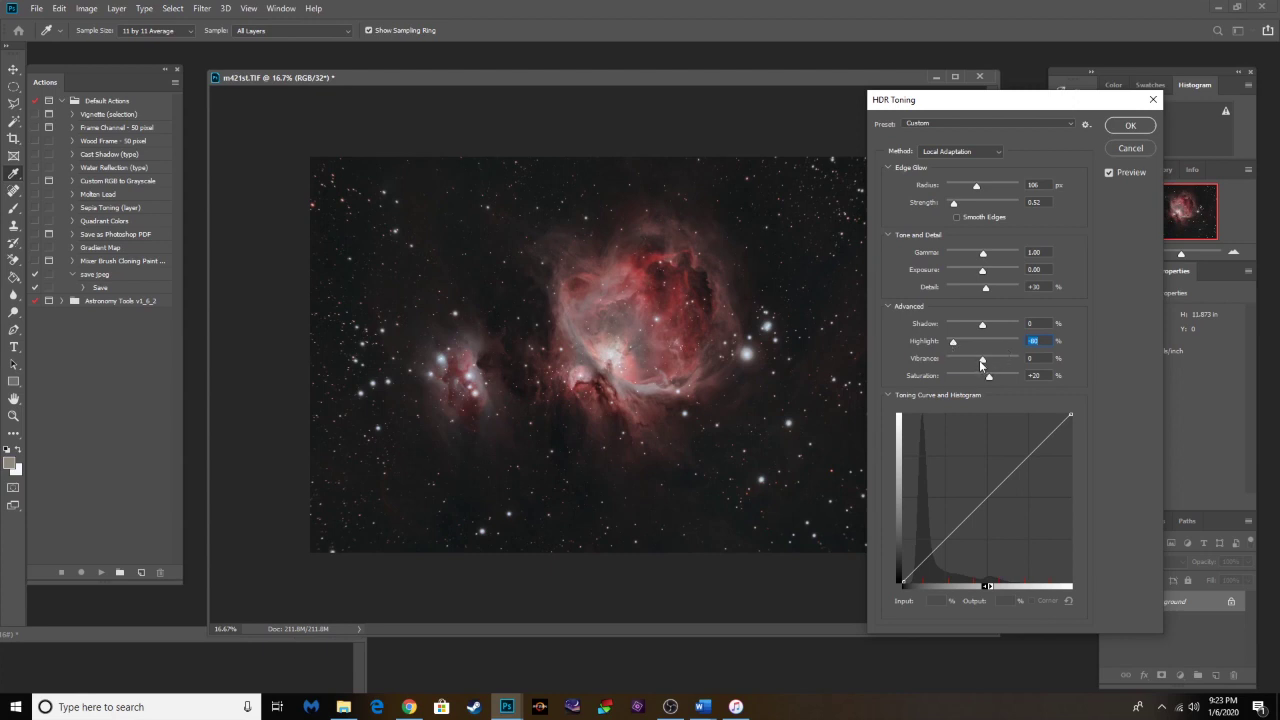
{"action": "left_click_drag", "start_coordinate": [983, 363], "coordinate": [987, 379]}
{"action": "left_click_drag", "start_coordinate": [983, 325], "coordinate": [1040, 336]}
{"action": "left_click_drag", "start_coordinate": [984, 328], "coordinate": [988, 330]}
{"action": "left_click_drag", "start_coordinate": [986, 291], "coordinate": [996, 293]}
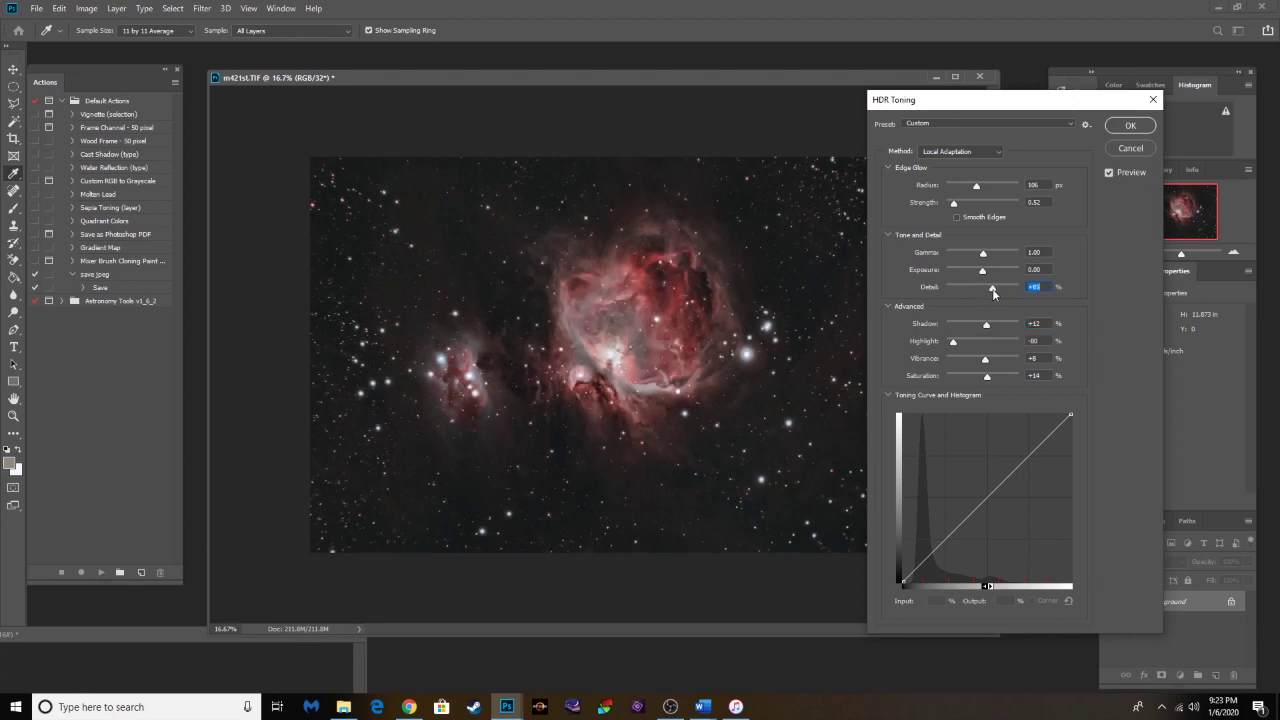
{"action": "mouse_move", "coordinate": [988, 291]}
{"action": "left_mouse_down"}
{"action": "mouse_move", "coordinate": [1015, 292]}
{"action": "mouse_move", "coordinate": [947, 287]}
{"action": "mouse_move", "coordinate": [987, 293]}
{"action": "left_mouse_up"}
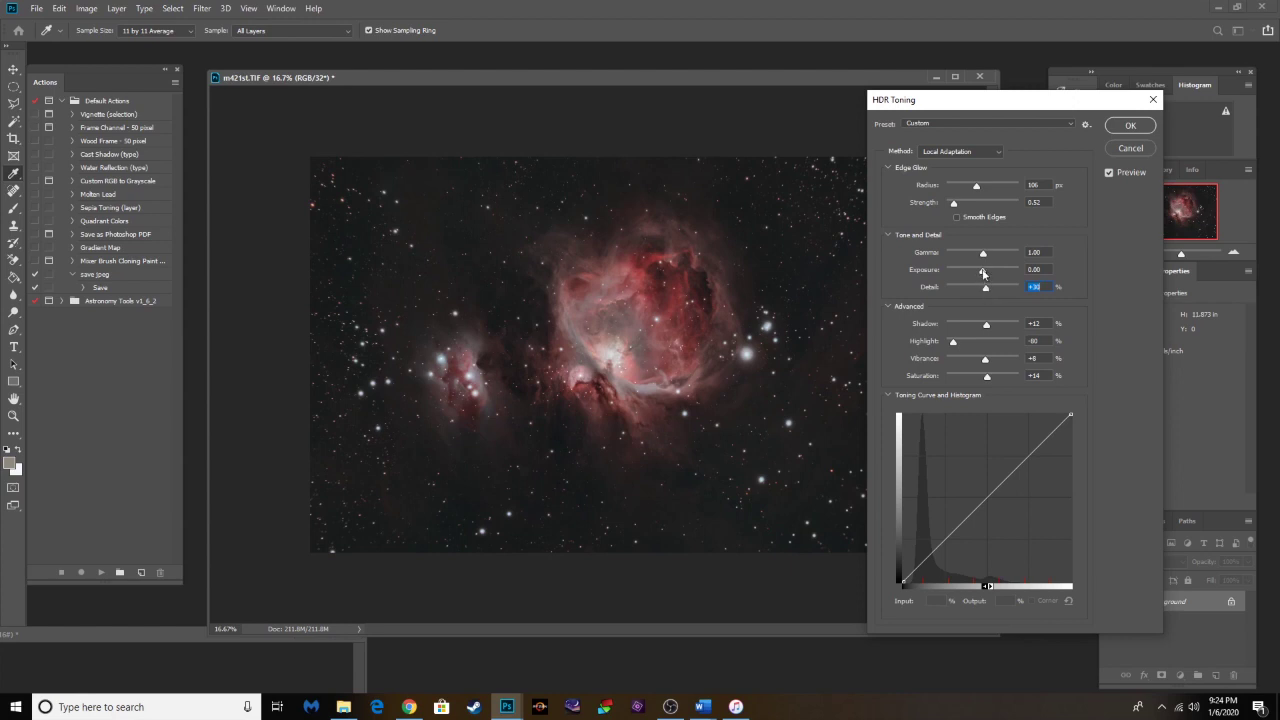
Step: Set Gamma to 0.91 and the Edge Glow to Radius 175 px and Strength 0.85, and apply the HDR Toning
{"action": "left_click_drag", "start_coordinate": [982, 257], "coordinate": [986, 258]}
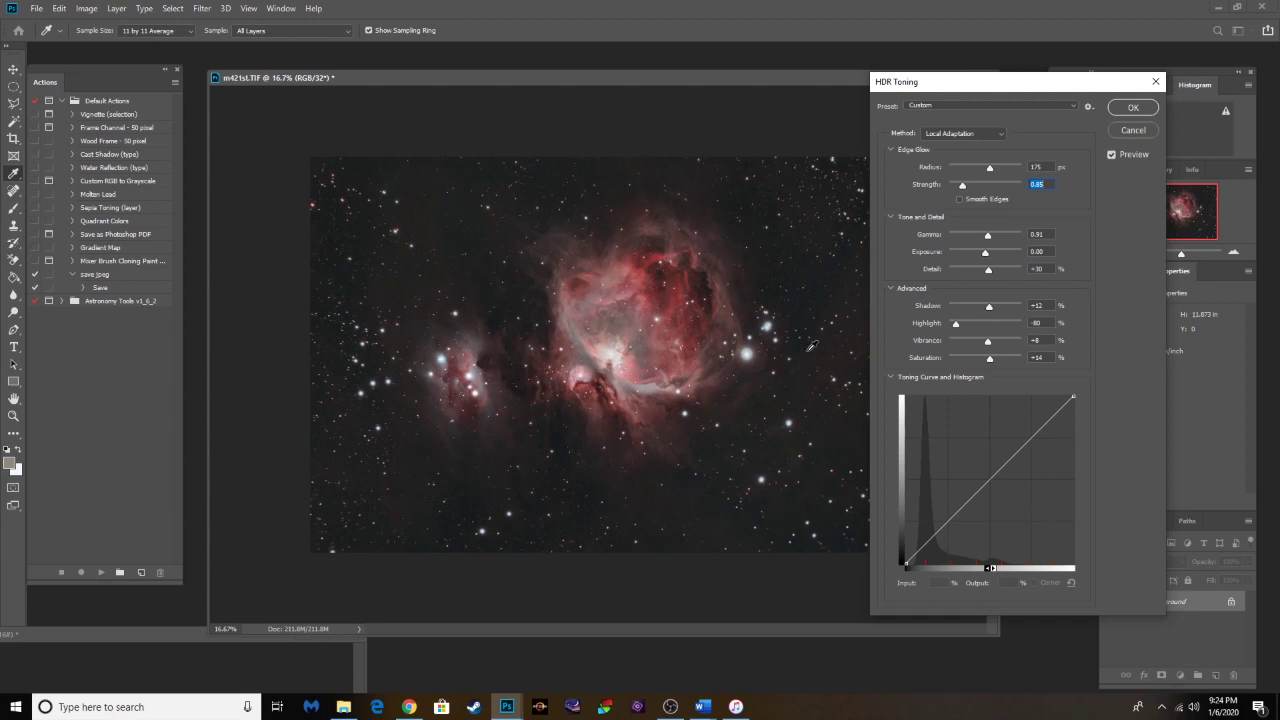
{"action": "mouse_move", "coordinate": [1080, 72]}
{"action": "left_mouse_down"}
{"action": "mouse_move", "coordinate": [1194, 90]}
{"action": "mouse_move", "coordinate": [1084, 95]}
{"action": "left_mouse_up"}
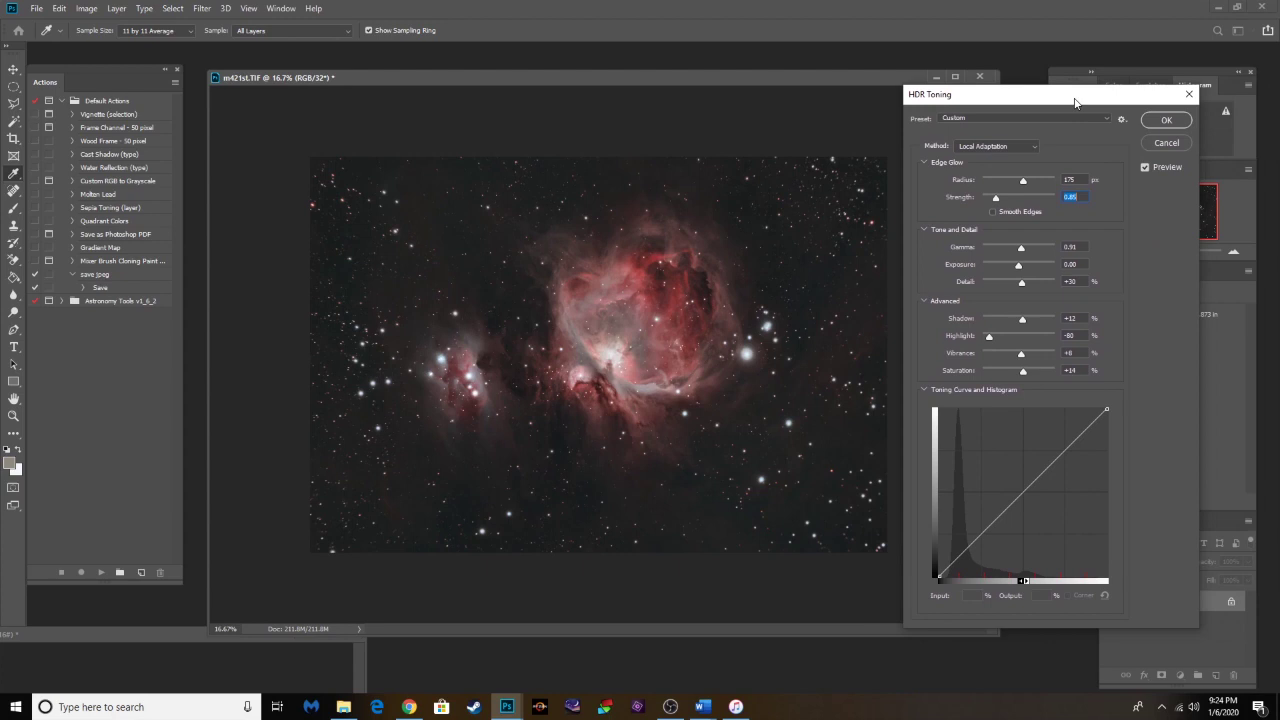
{"action": "left_click", "coordinate": [1167, 120]}
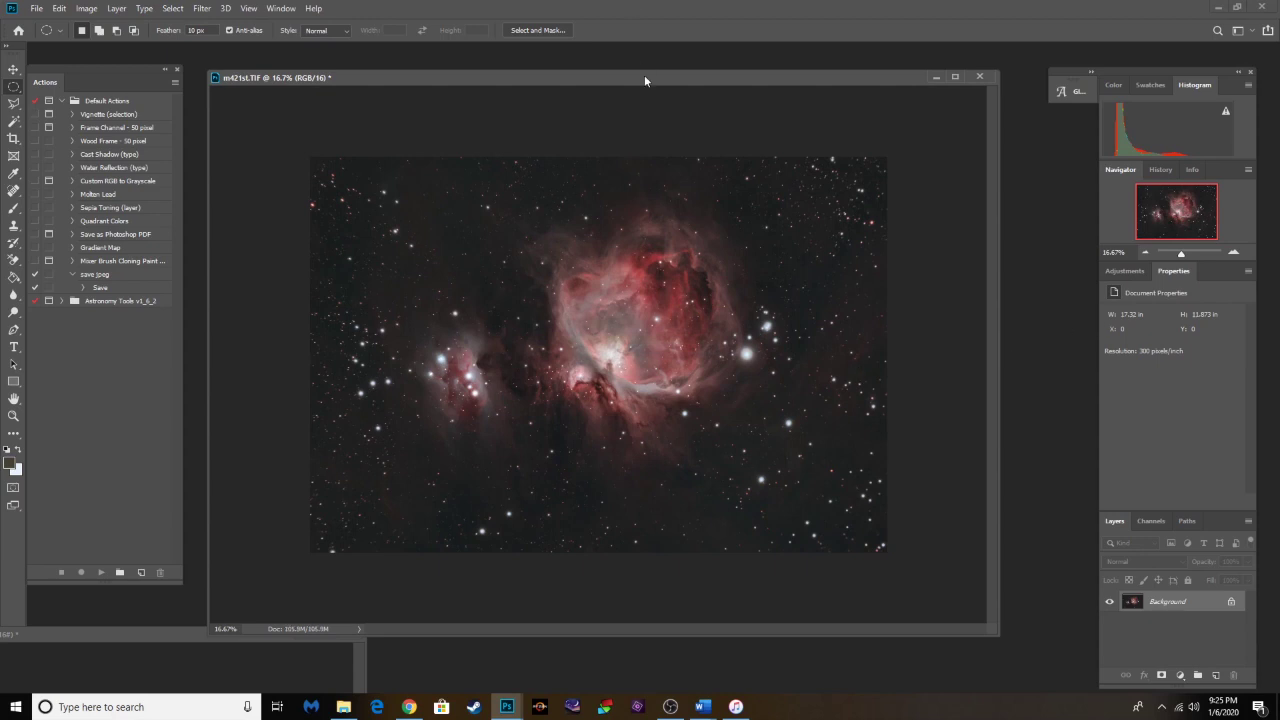
Step: Duplicate the Background layer and try a brightening Curves adjustment with raised midtones and a shadow point at Input 25, Output 39
{"action": "left_click_drag", "start_coordinate": [644, 75], "coordinate": [660, 73]}
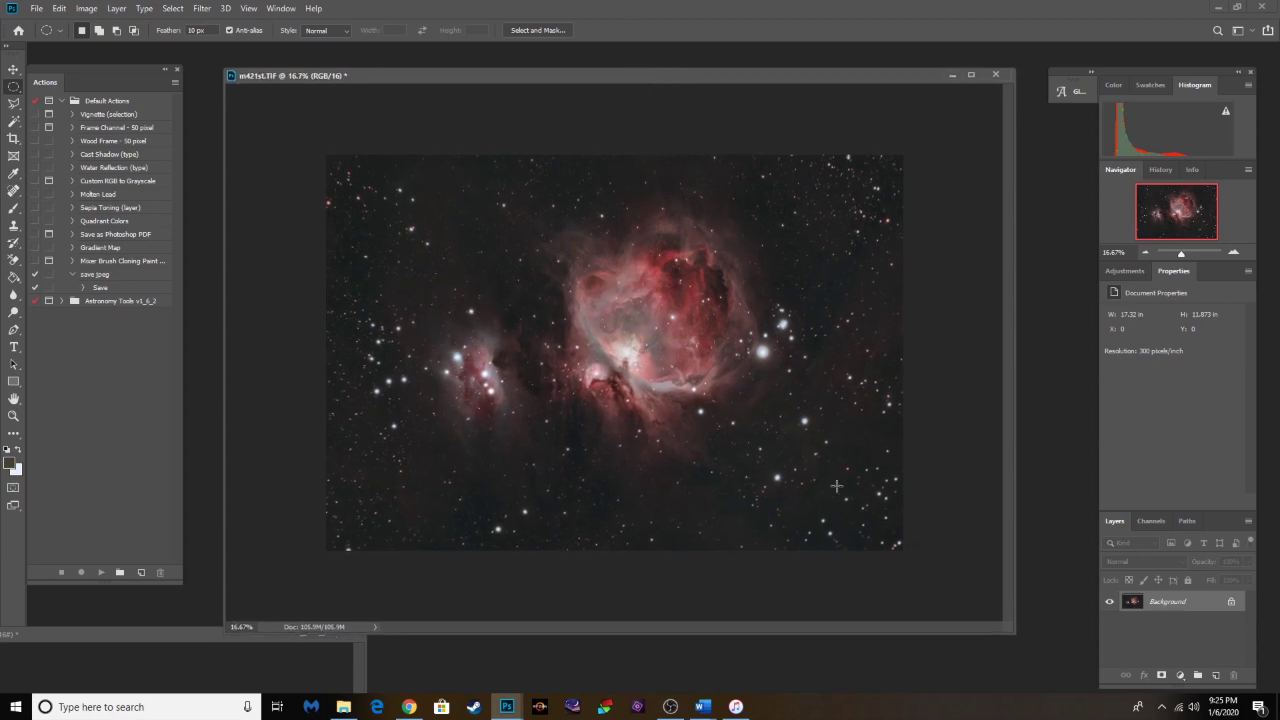
{"action": "key", "text": "ctrl+j"}
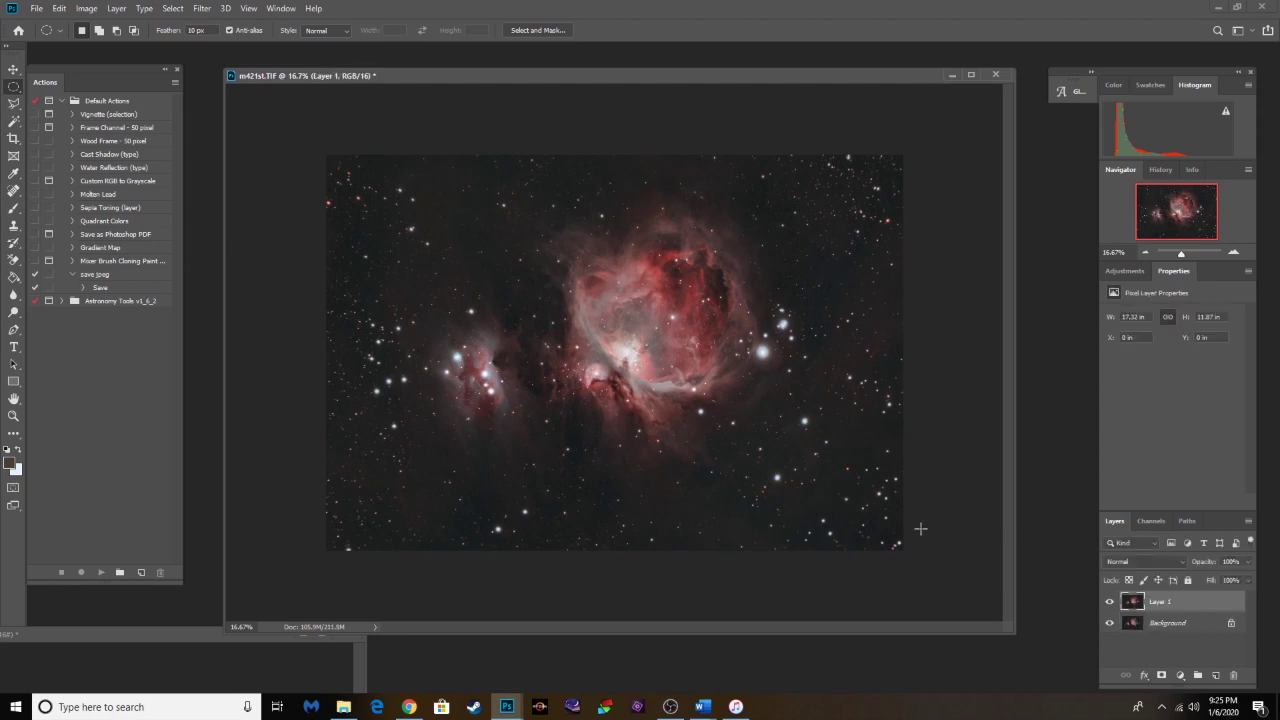
{"action": "left_click", "coordinate": [1124, 271]}
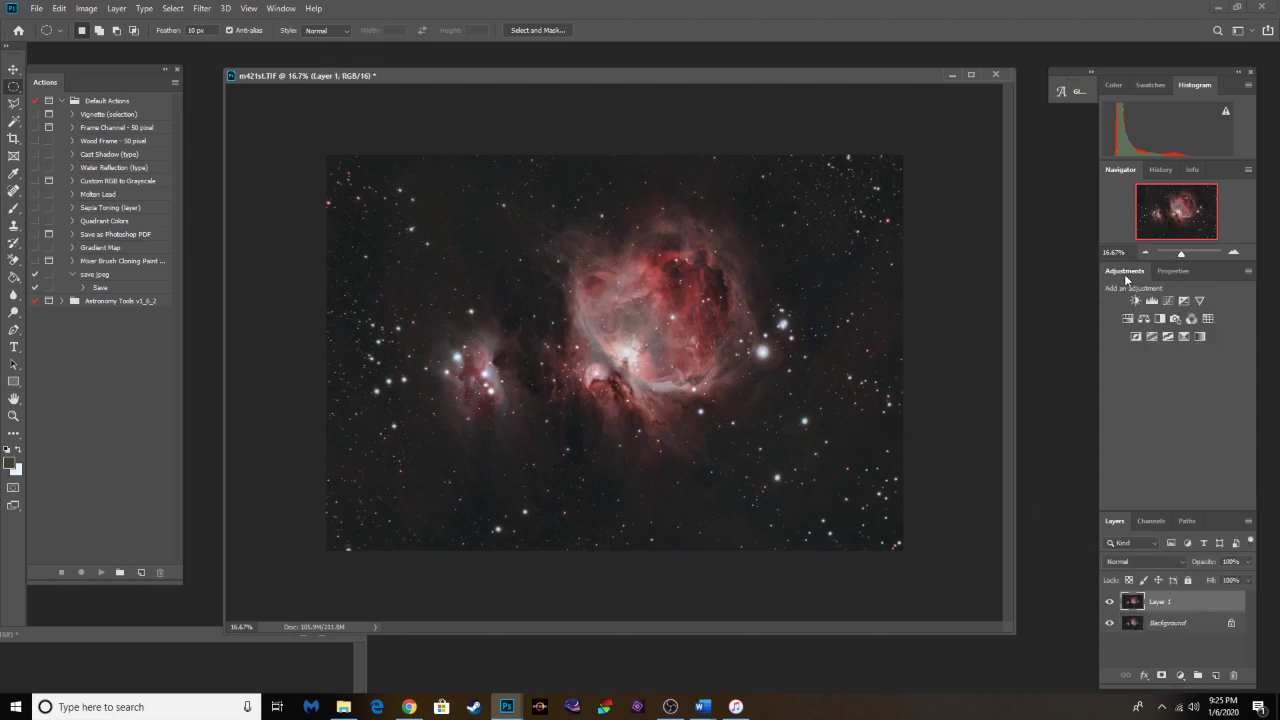
{"action": "left_click", "coordinate": [1167, 300]}
{"action": "left_click_drag", "start_coordinate": [1180, 400], "coordinate": [1147, 428]}
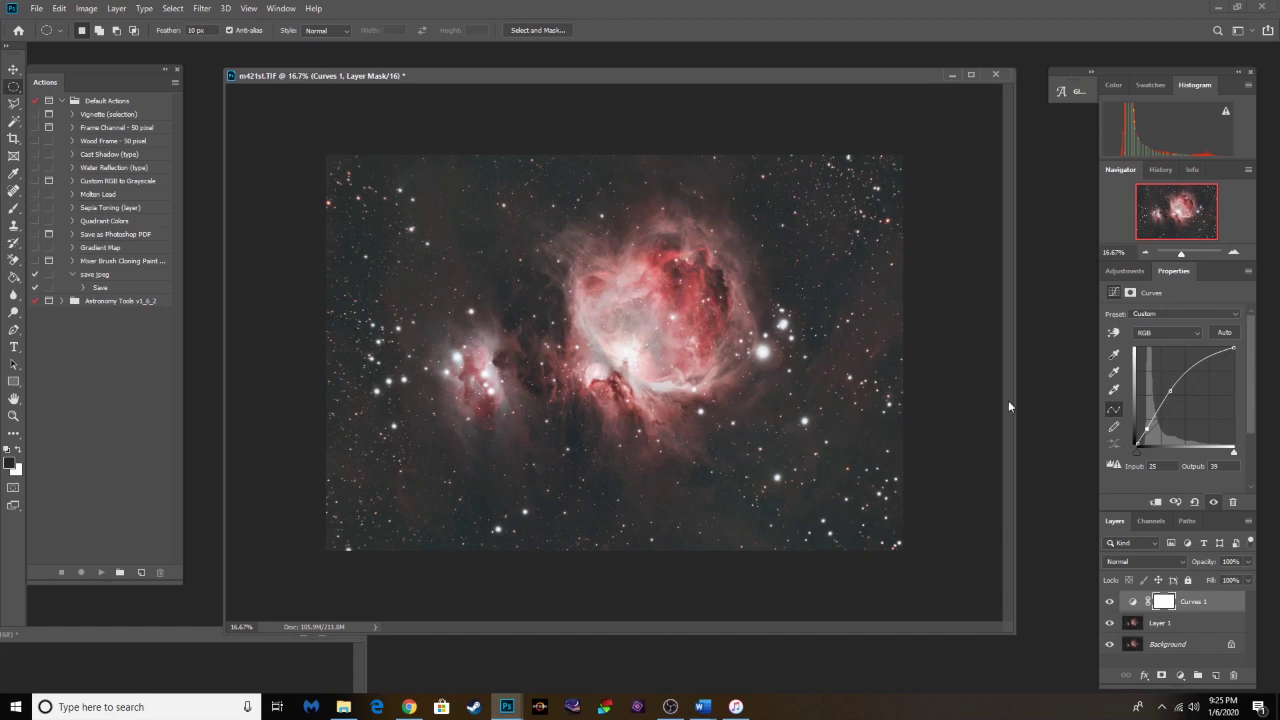
Step: Remove the midtone and shadow points from the curve and flatten the image
{"action": "left_click", "coordinate": [1169, 390], "text": "ctrl"}
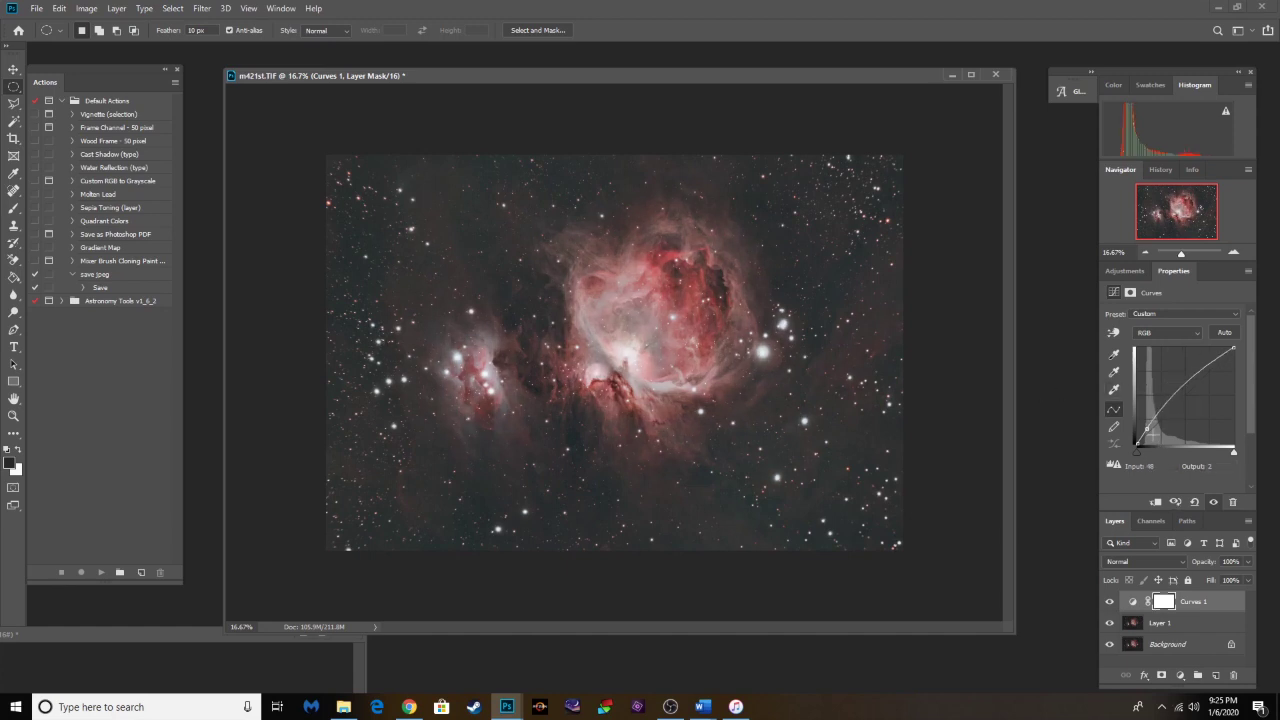
{"action": "left_click", "coordinate": [1146, 428], "text": "ctrl"}
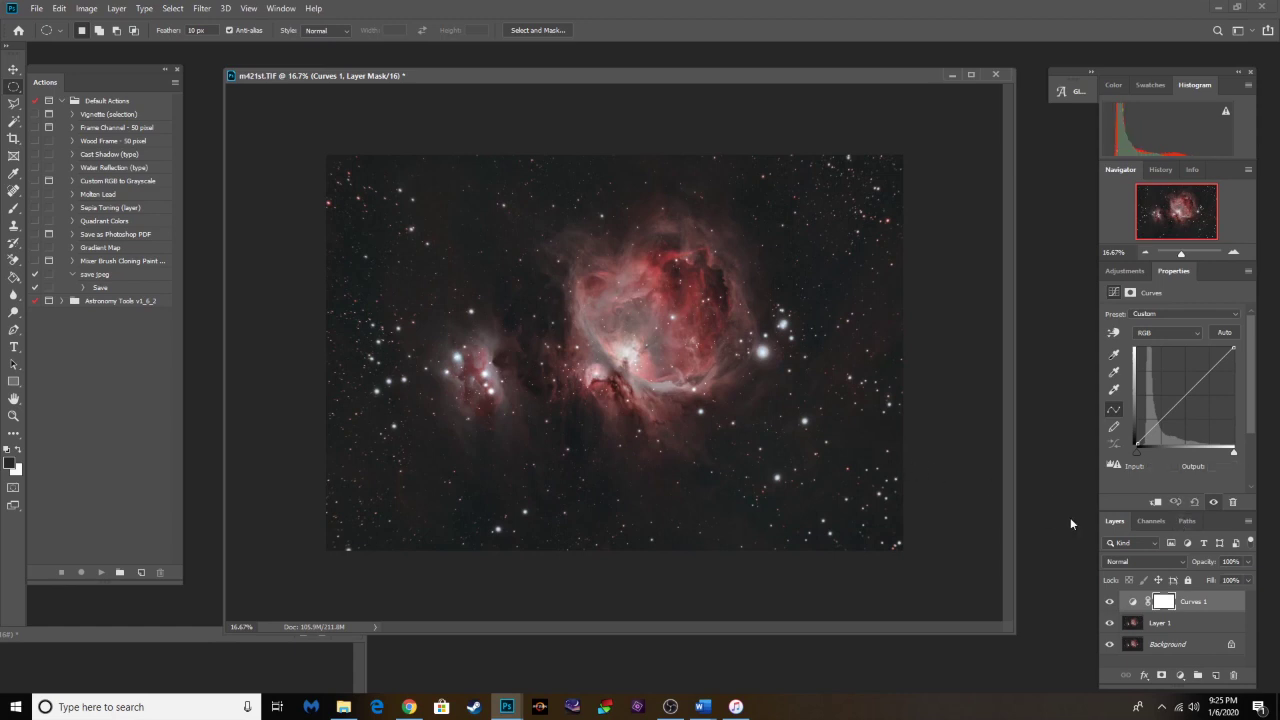
{"action": "left_click_drag", "start_coordinate": [643, 81], "coordinate": [647, 79]}
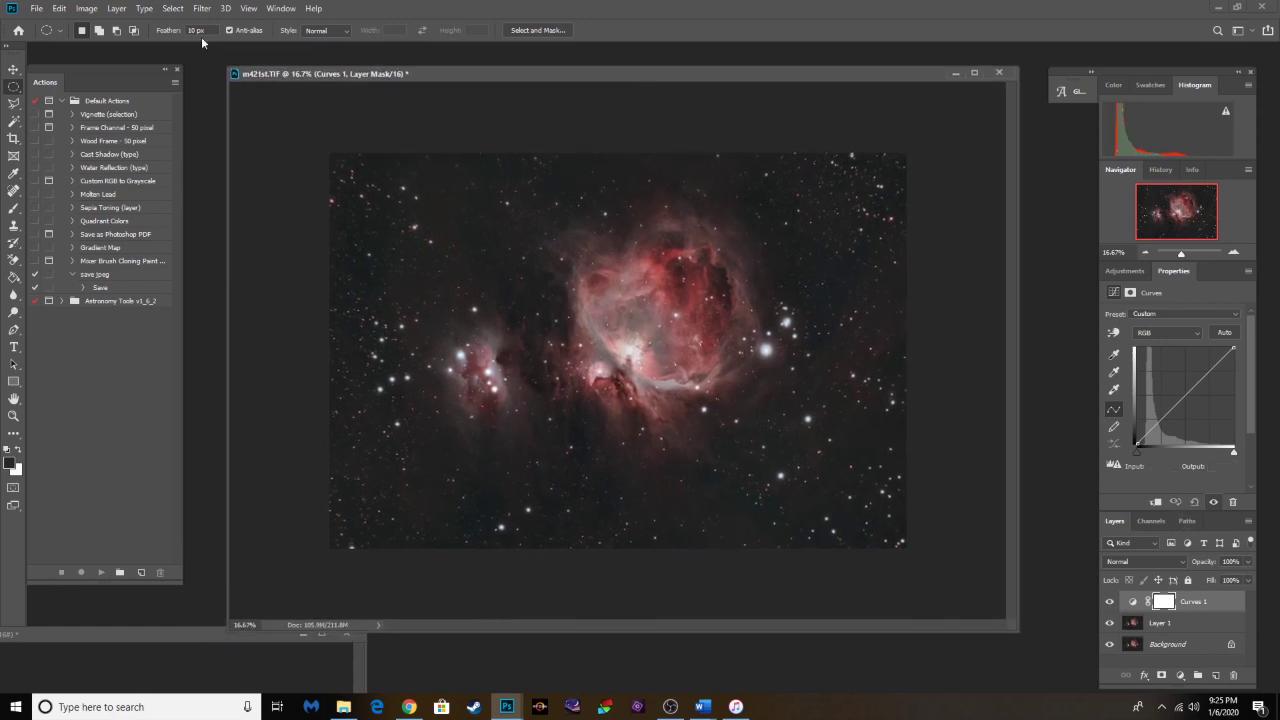
{"action": "left_click", "coordinate": [117, 8]}
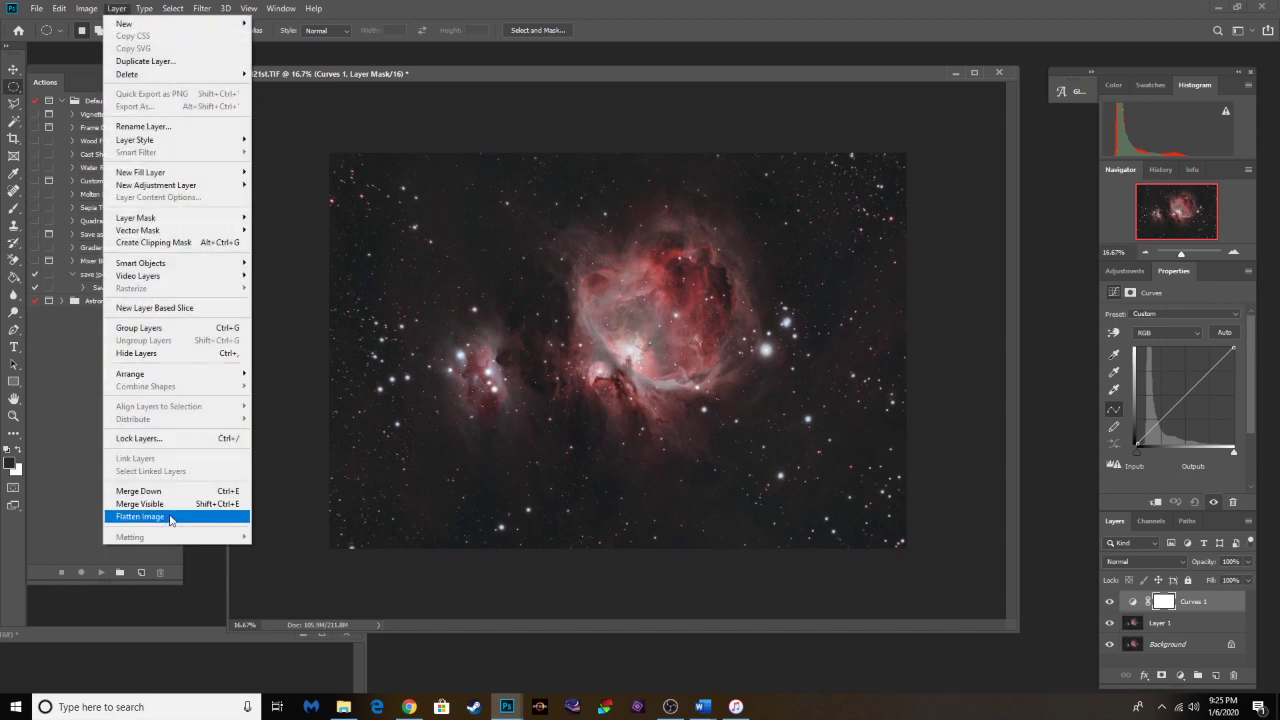
{"action": "left_click", "coordinate": [171, 518]}
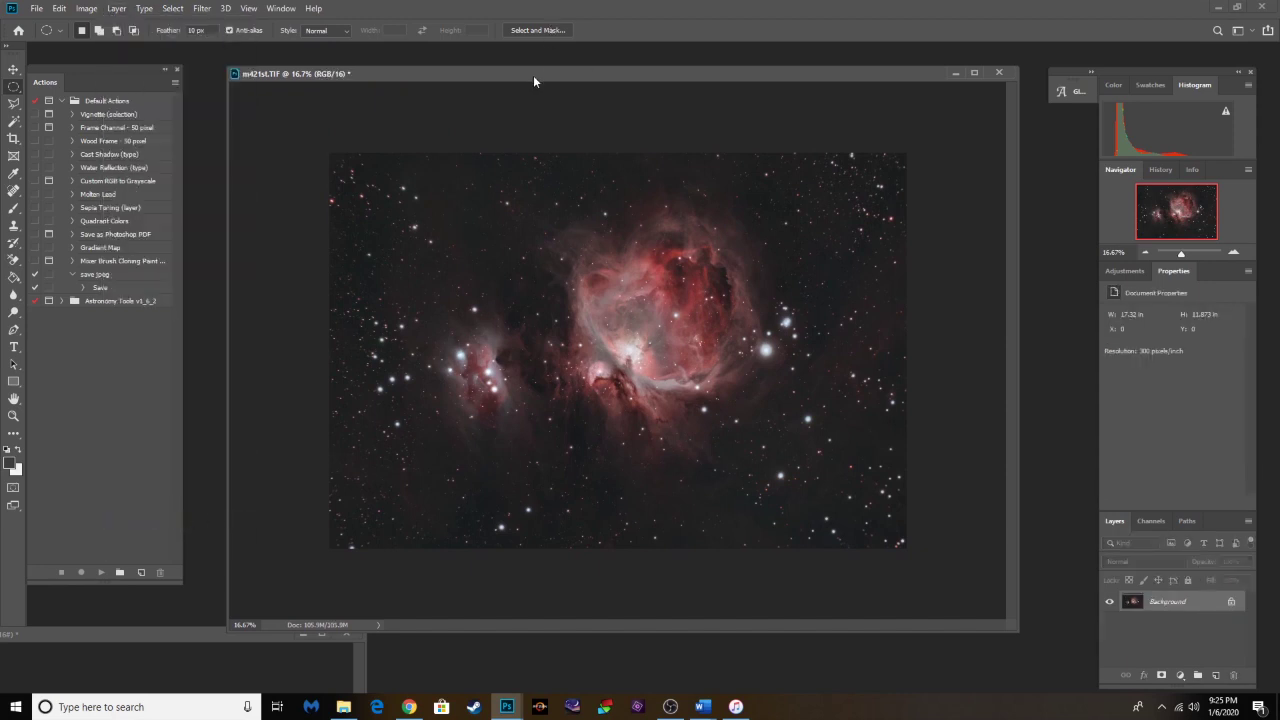
{"action": "left_click_drag", "start_coordinate": [534, 76], "coordinate": [530, 71]}
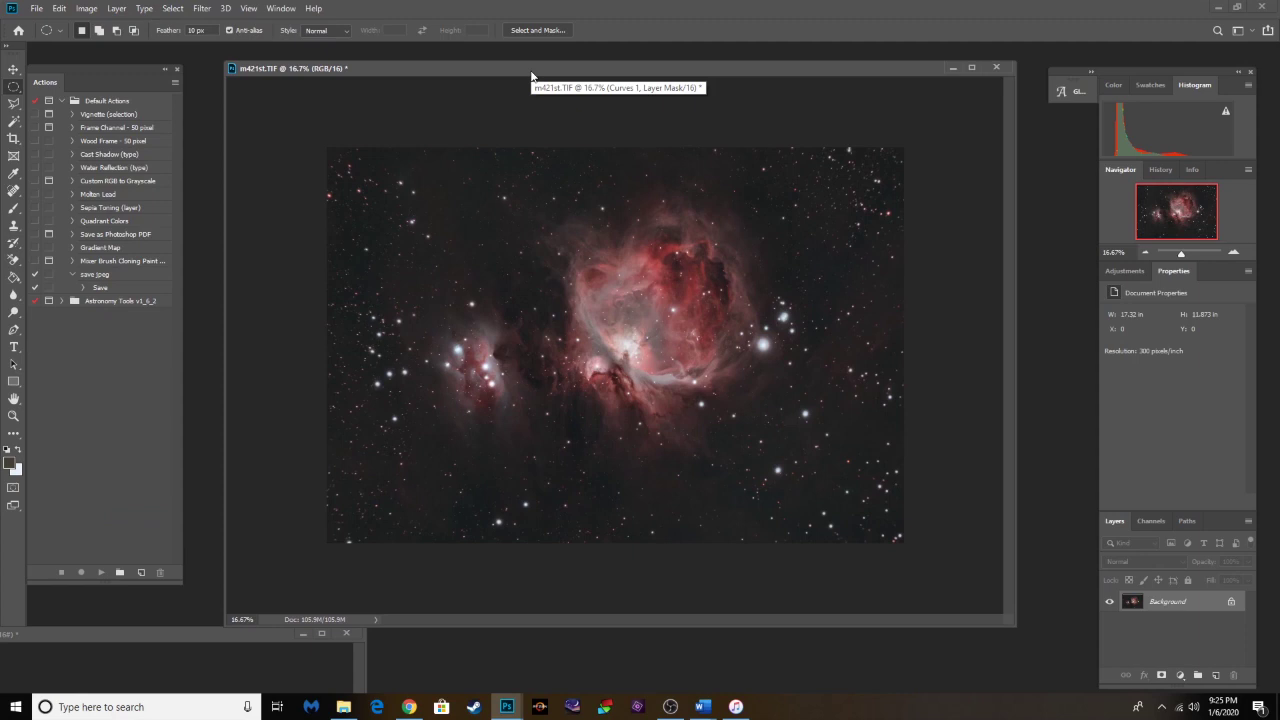
{"action": "left_click_drag", "start_coordinate": [592, 71], "coordinate": [566, 64]}
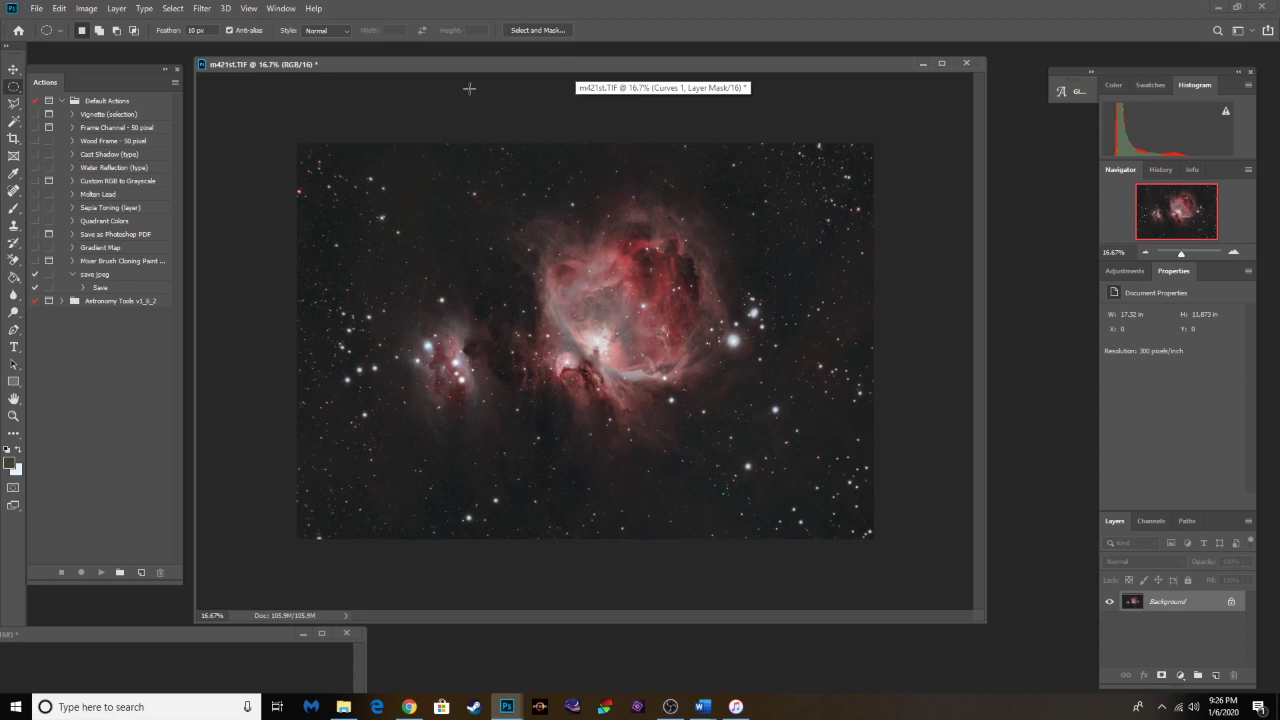
{"action": "mouse_move", "coordinate": [471, 65]}
{"action": "left_mouse_down"}
{"action": "mouse_move", "coordinate": [502, 70]}
{"action": "mouse_move", "coordinate": [461, 65]}
{"action": "left_mouse_up"}
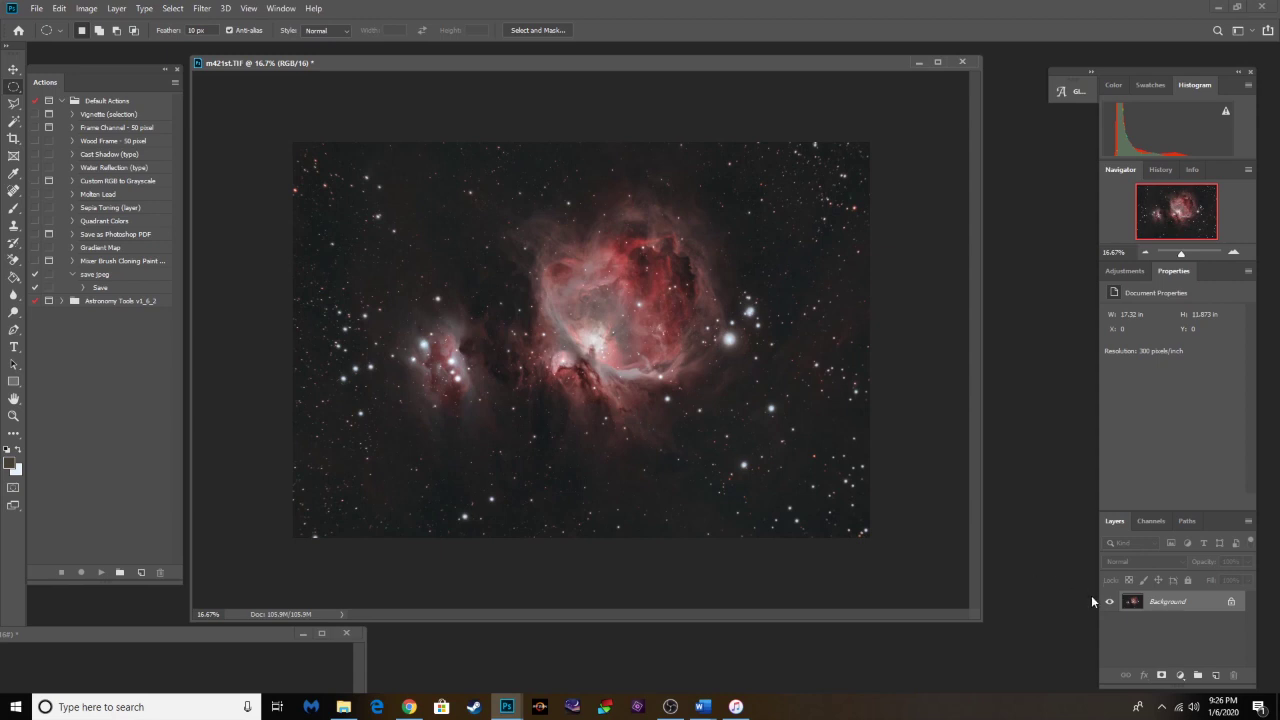
Step: Enlarge and reposition the processed image's window, and bring the shortstack1st.TIF document window forward
{"action": "left_click_drag", "start_coordinate": [982, 619], "coordinate": [1035, 662]}
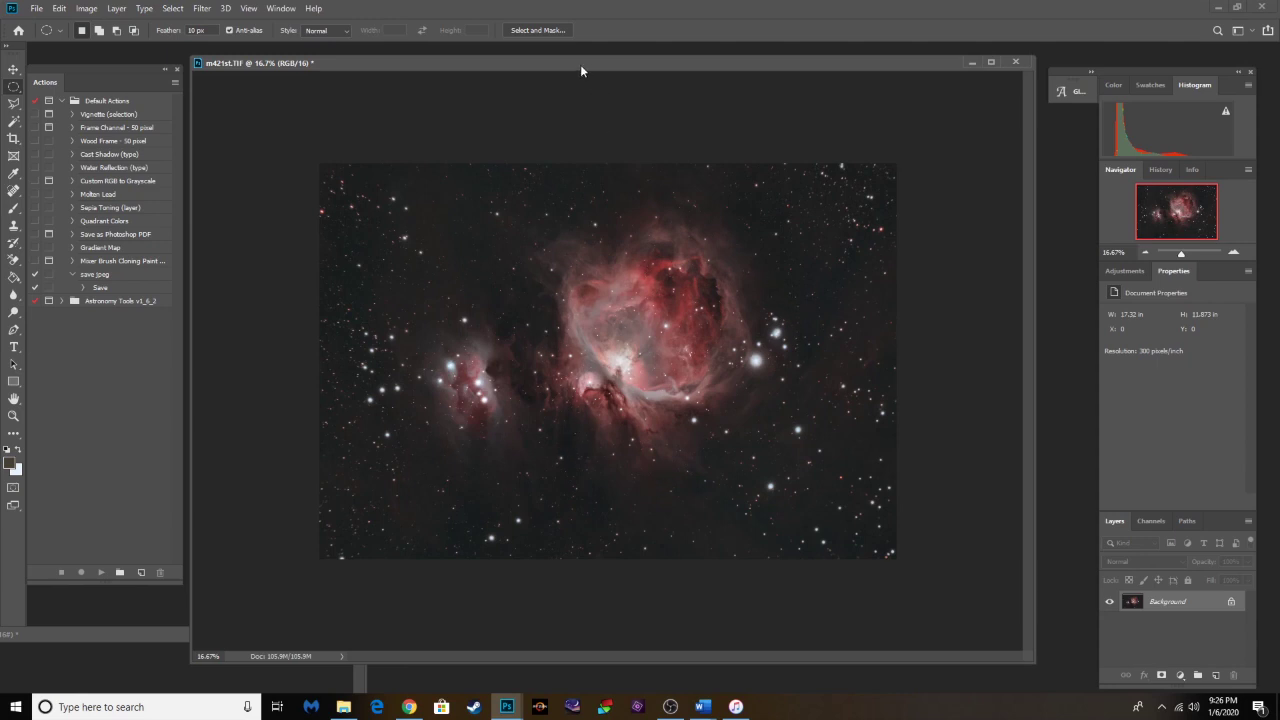
{"action": "left_click_drag", "start_coordinate": [578, 62], "coordinate": [597, 49]}
{"action": "left_click", "coordinate": [416, 621]}
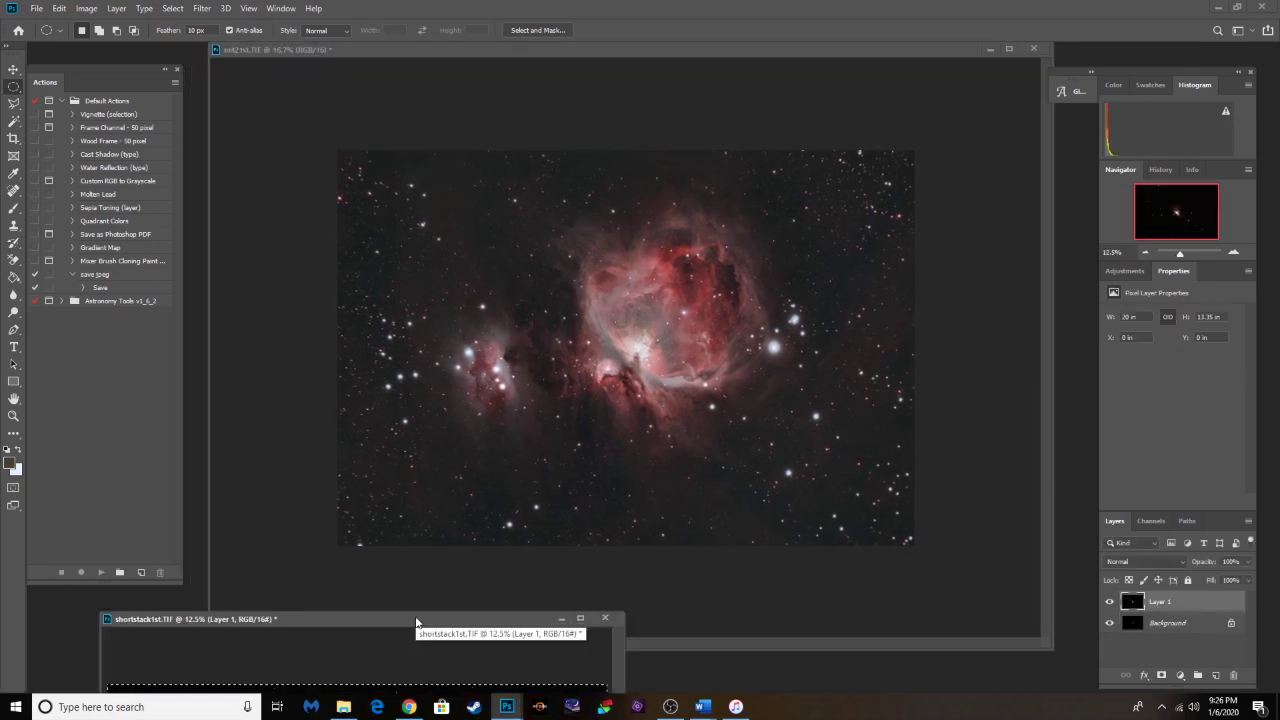